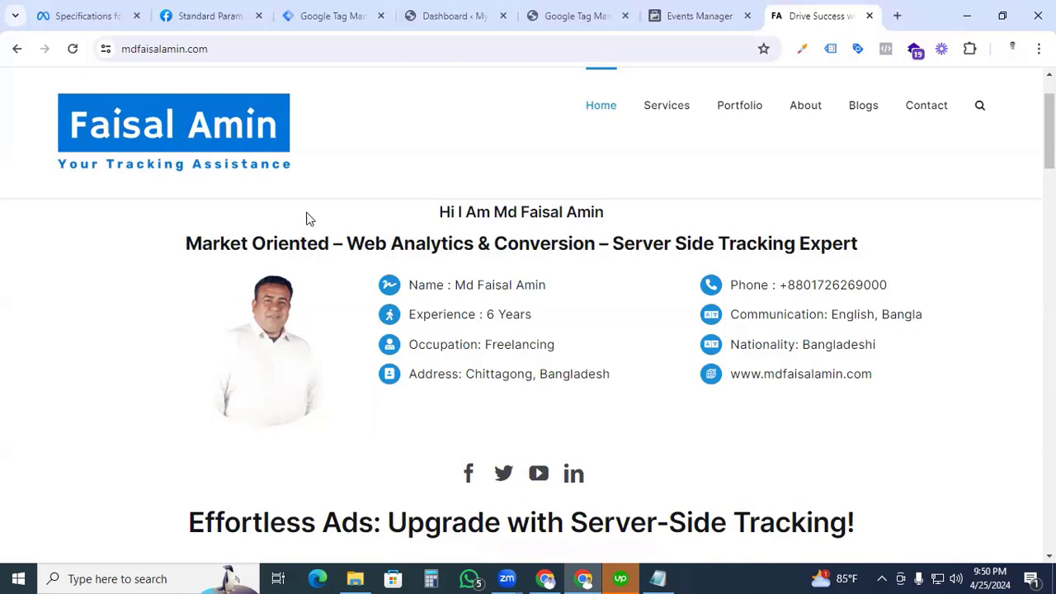
- Switch to the Google Tag Manager container and show its tags list
{"action": "key", "text": "ctrl+shift+Tab"}
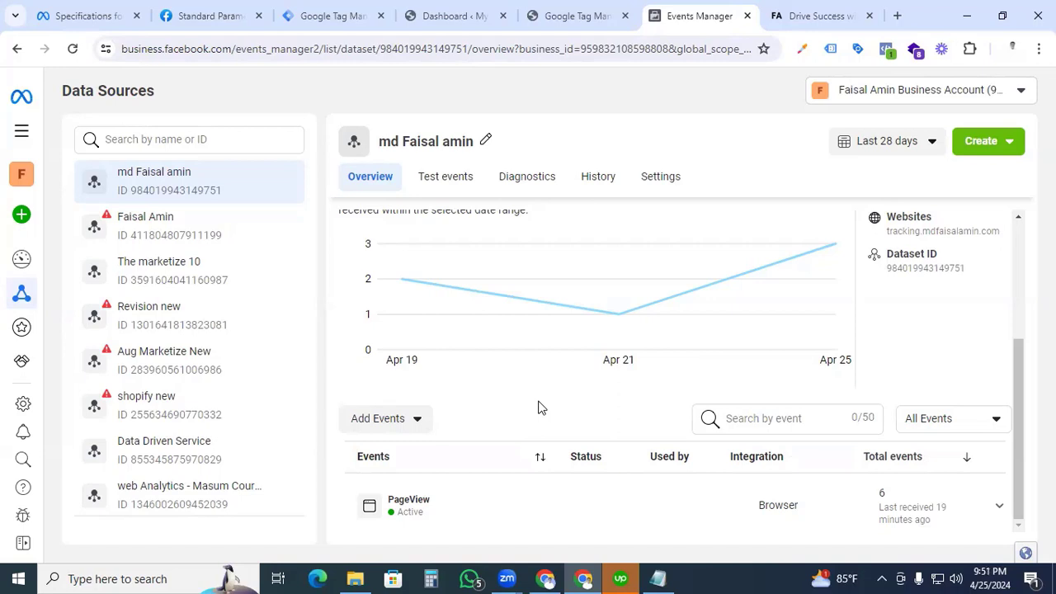
{"action": "left_click", "coordinate": [330, 15]}
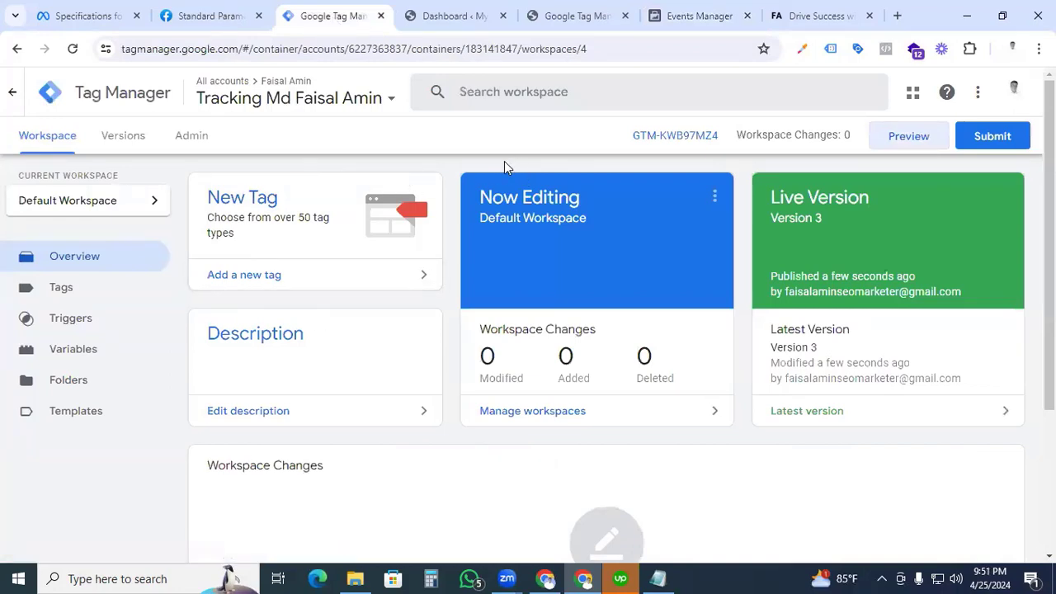
{"action": "left_click", "coordinate": [118, 286]}
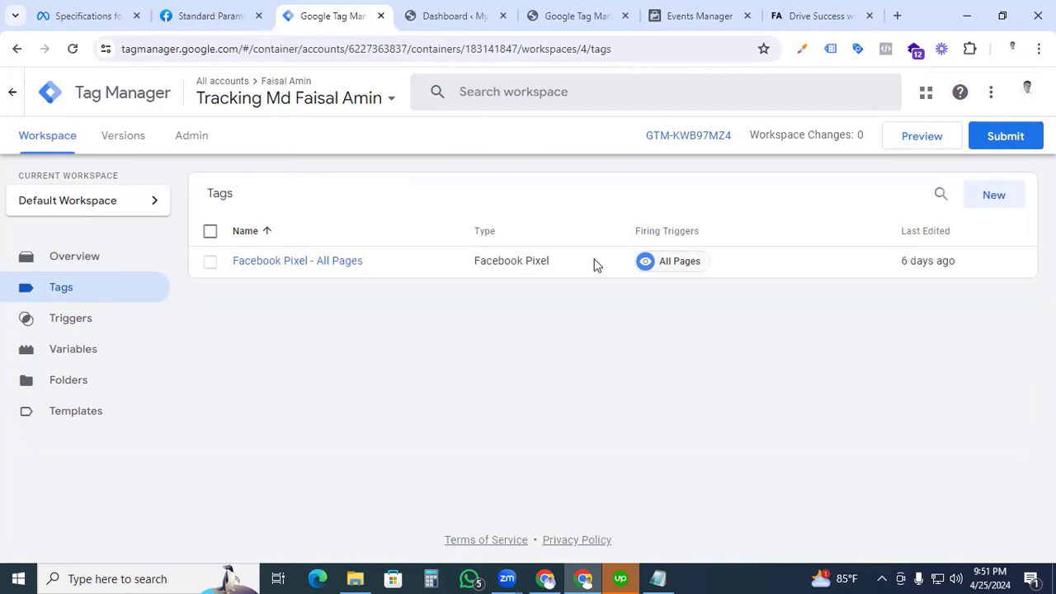
- Preview container GTM-KWB97MZ4 and connect Tag Assistant to the prefilled tracking site URL with the debug signal included
{"action": "key", "text": "ctrl+t"}
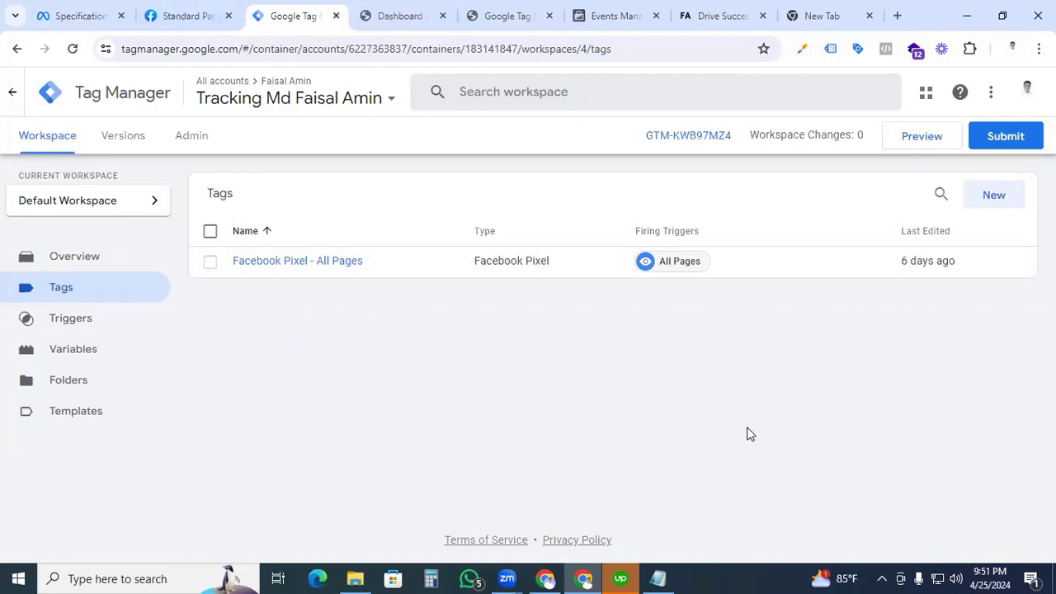
{"action": "left_click", "coordinate": [928, 140]}
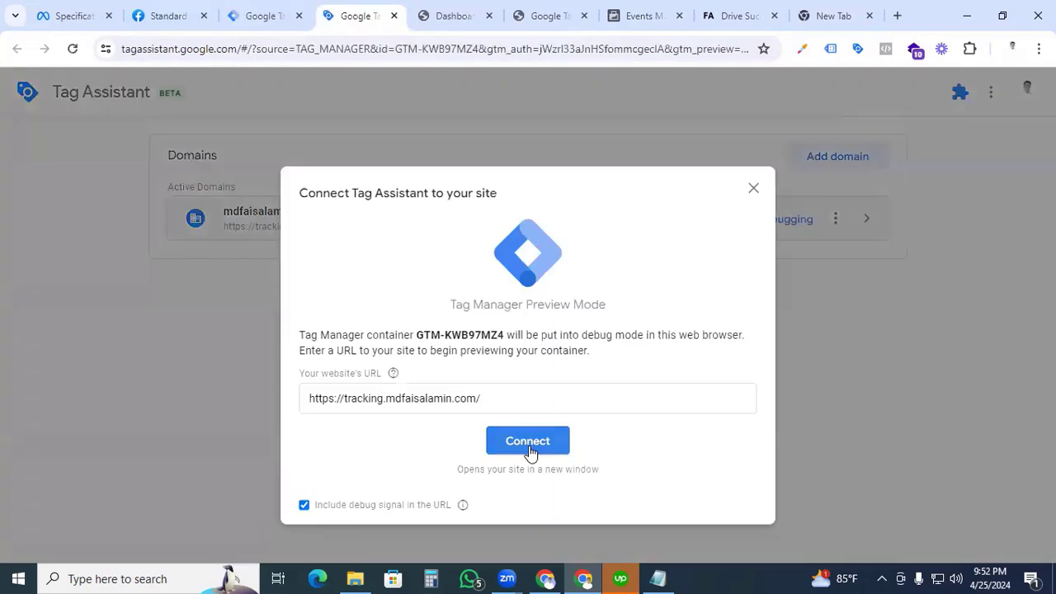
{"action": "left_click", "coordinate": [529, 446]}
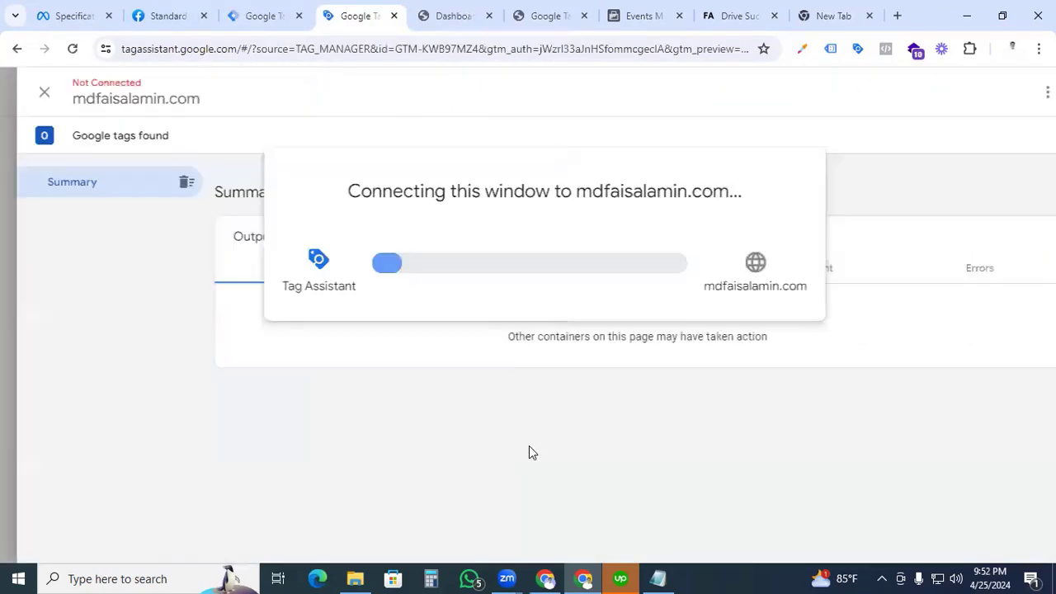
- Open the Kryo X26 MTB – Model Y product page from the store homepage in the connected debug session
{"action": "scroll", "coordinate": [495, 382], "scroll_direction": "down", "scroll_amount": 7}
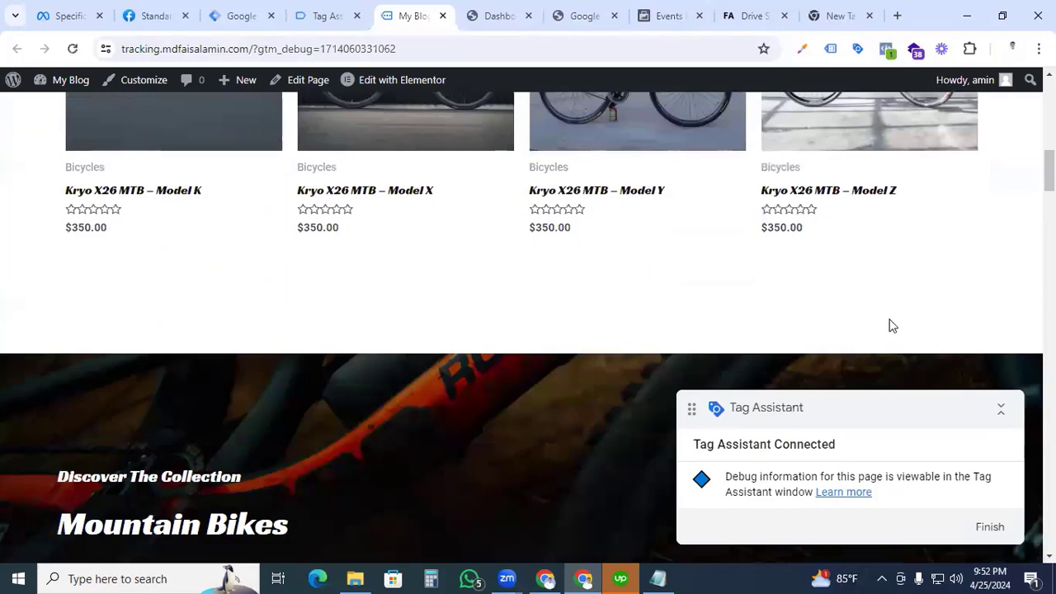
{"action": "scroll", "coordinate": [533, 320], "scroll_direction": "down", "scroll_amount": 1}
{"action": "scroll", "coordinate": [533, 319], "scroll_direction": "down", "scroll_amount": 2}
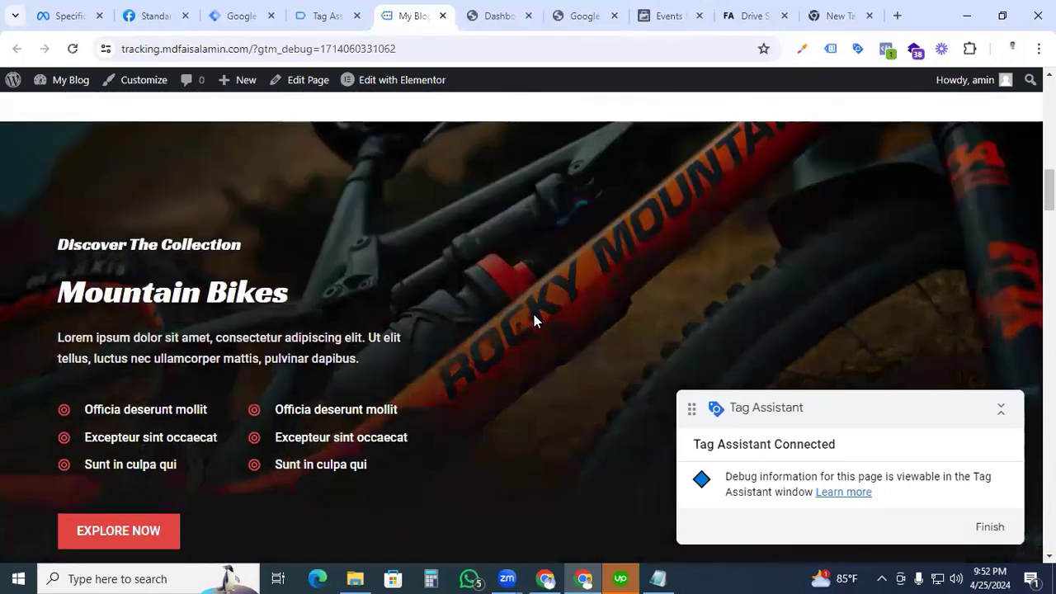
{"action": "scroll", "coordinate": [524, 334], "scroll_direction": "up", "scroll_amount": 5}
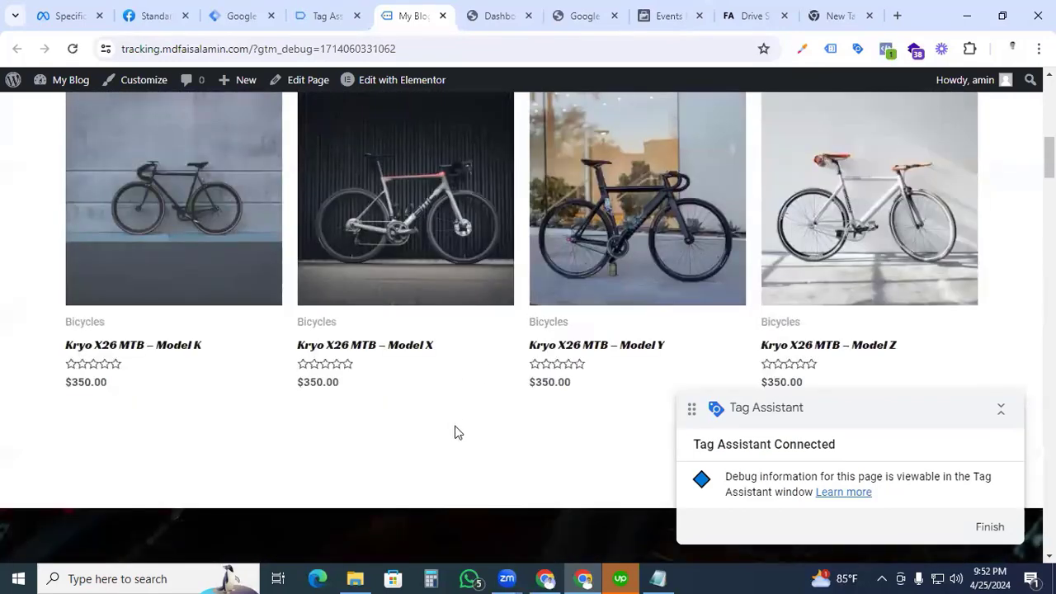
{"action": "left_click", "coordinate": [565, 347]}
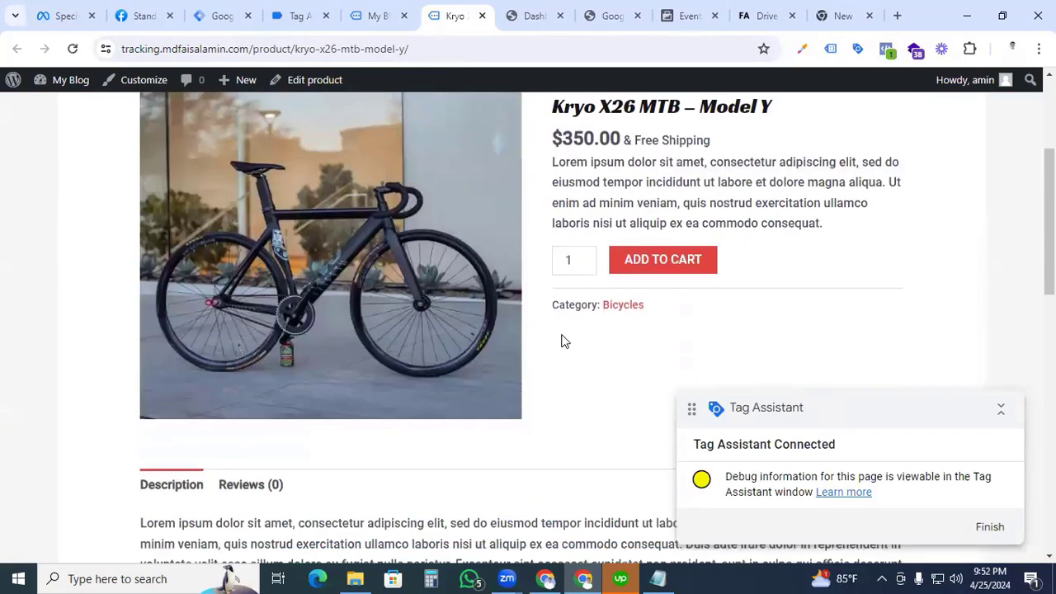
{"action": "scroll", "coordinate": [561, 341], "scroll_direction": "up", "scroll_amount": 1}
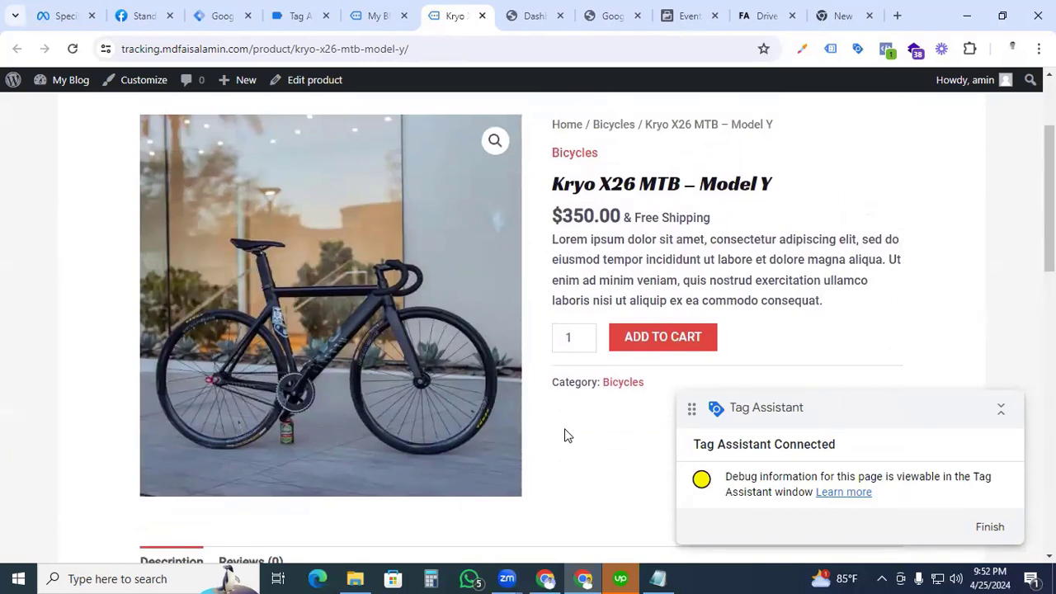
- Examine the view_item event of the product page in Tag Assistant, expanding its full dataLayer push
{"action": "left_click", "coordinate": [302, 14]}
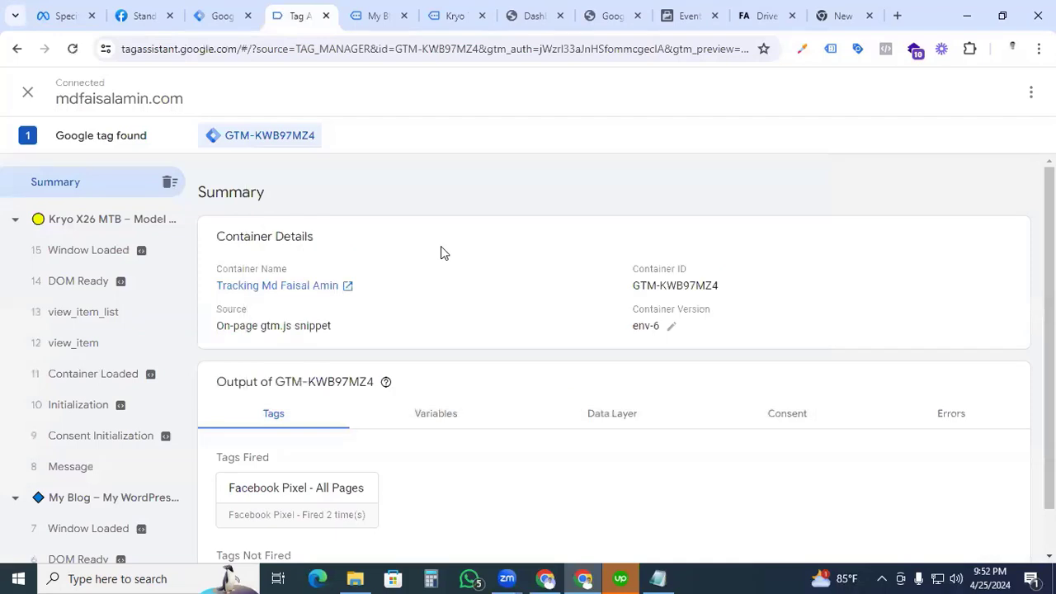
{"action": "left_click", "coordinate": [83, 345]}
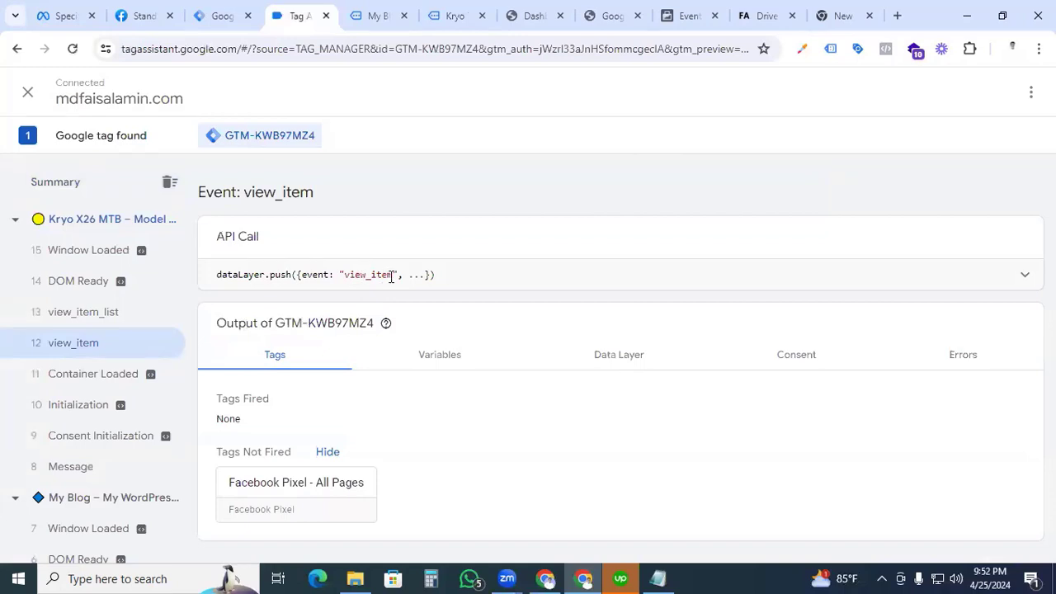
{"action": "left_click", "coordinate": [570, 281]}
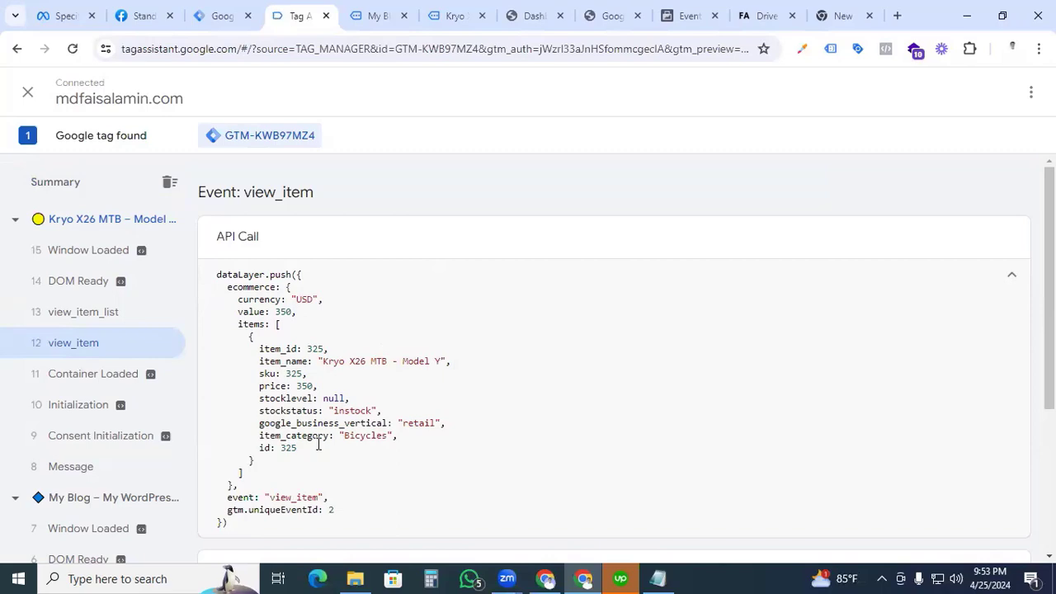
- Create a new tag in the Tag Manager container using the Facebook Pixel tag type
{"action": "left_click", "coordinate": [221, 16]}
{"action": "left_click", "coordinate": [994, 199]}
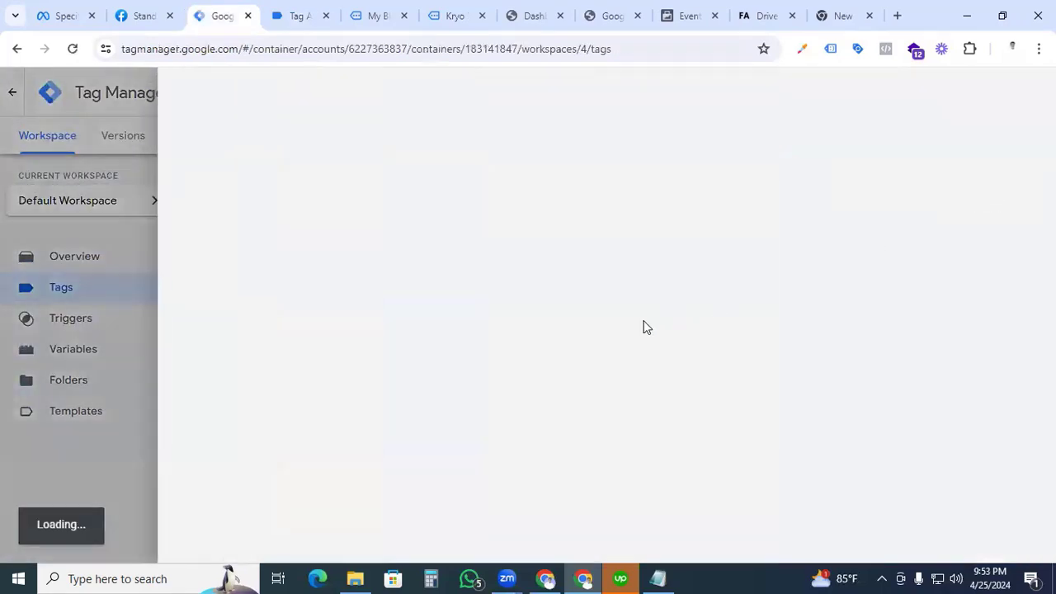
{"action": "left_click", "coordinate": [608, 239]}
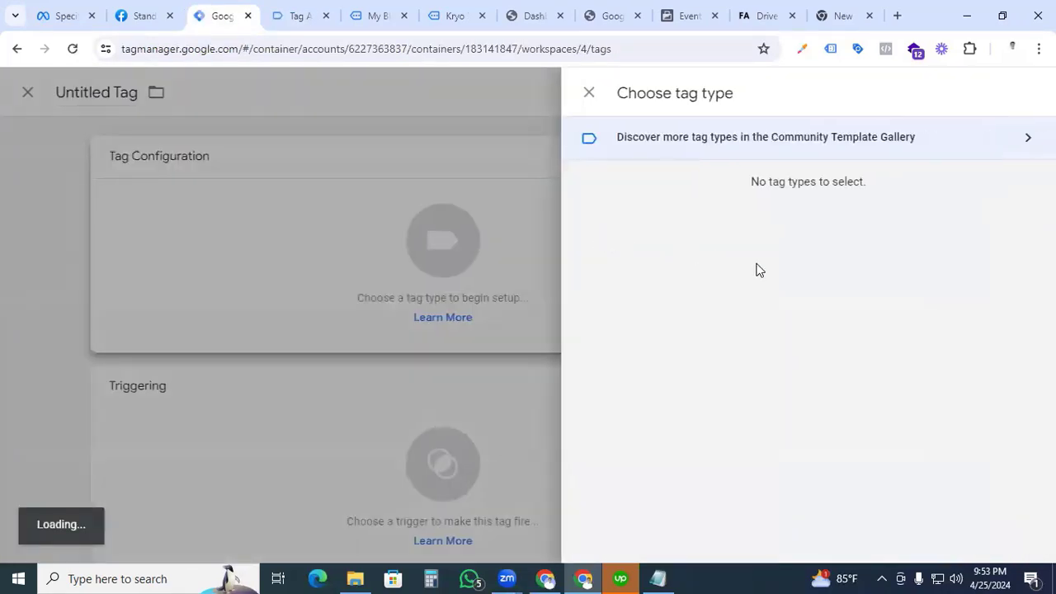
{"action": "scroll", "coordinate": [743, 347], "scroll_direction": "down", "scroll_amount": 3}
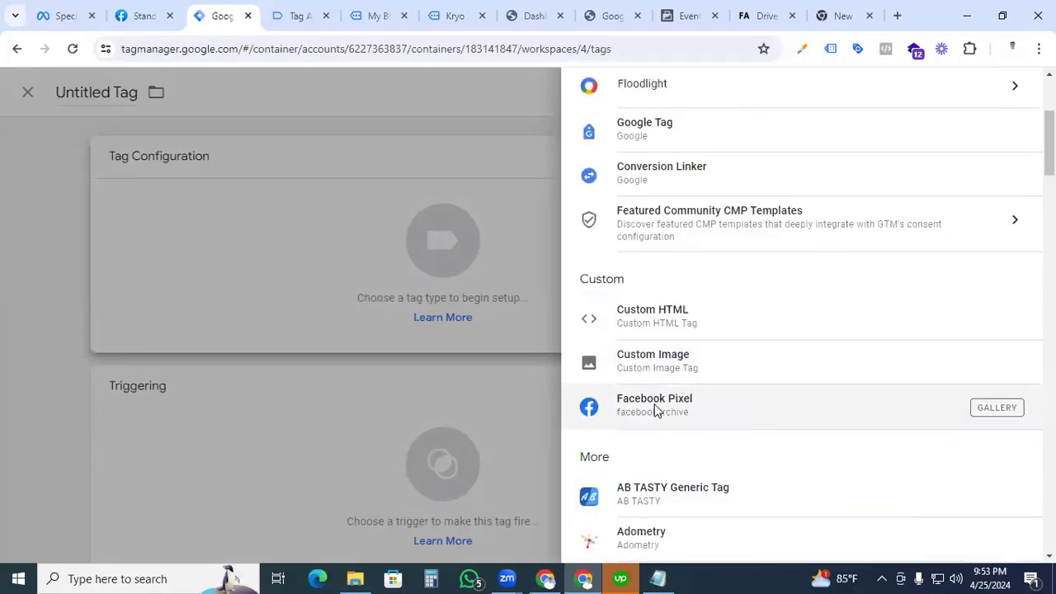
{"action": "left_click", "coordinate": [653, 407]}
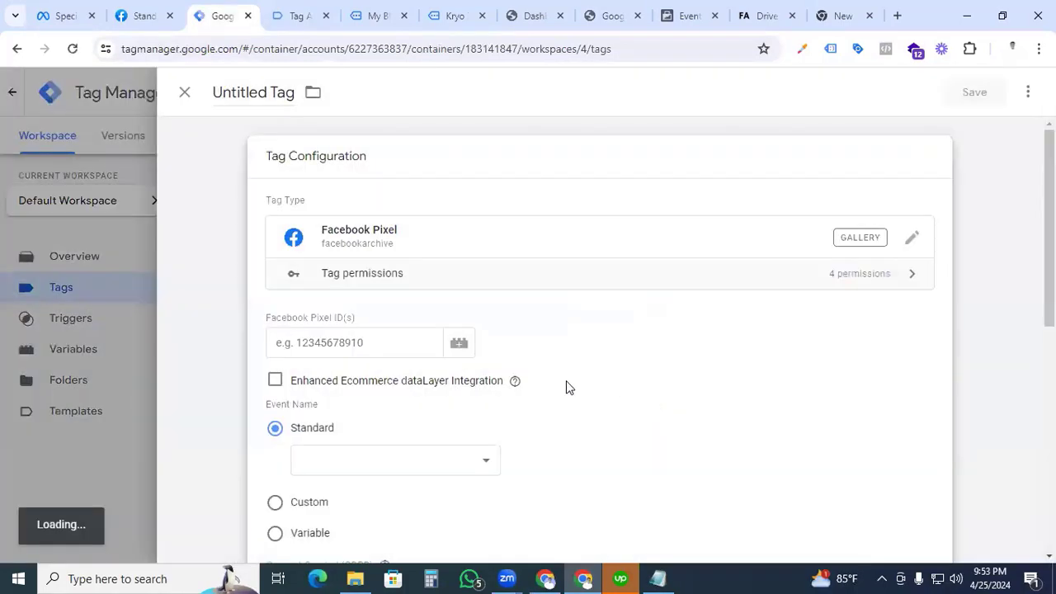
- Set the tag's Facebook Pixel ID to {{Facebook Pixel Id}} and its standard event name to ViewContent
{"action": "left_click", "coordinate": [377, 321]}
{"action": "type", "text": "{{Facebook Pixel Id}}"}
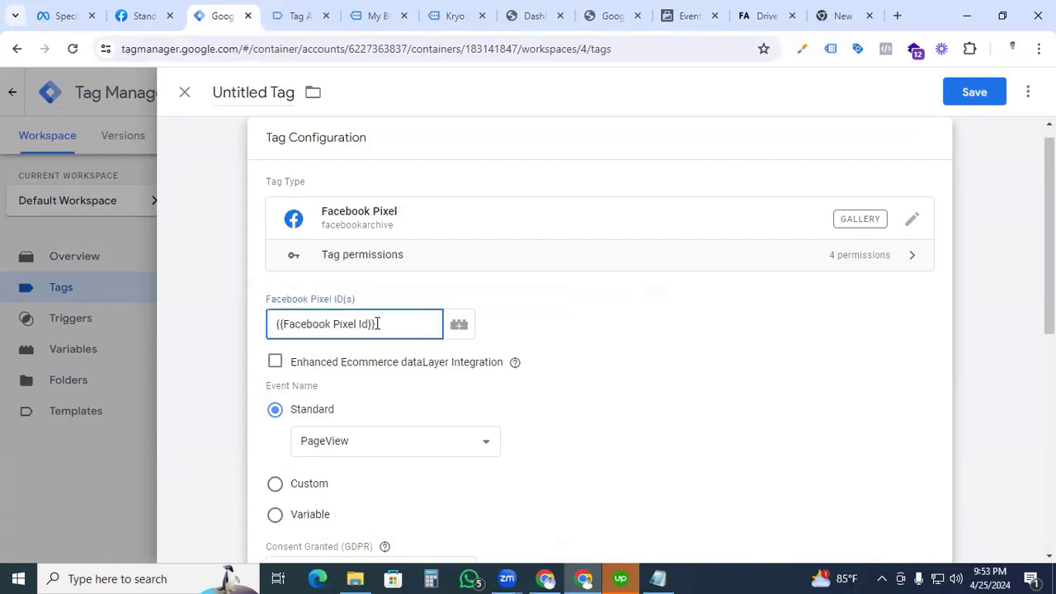
{"action": "scroll", "coordinate": [587, 349], "scroll_direction": "down", "scroll_amount": 1}
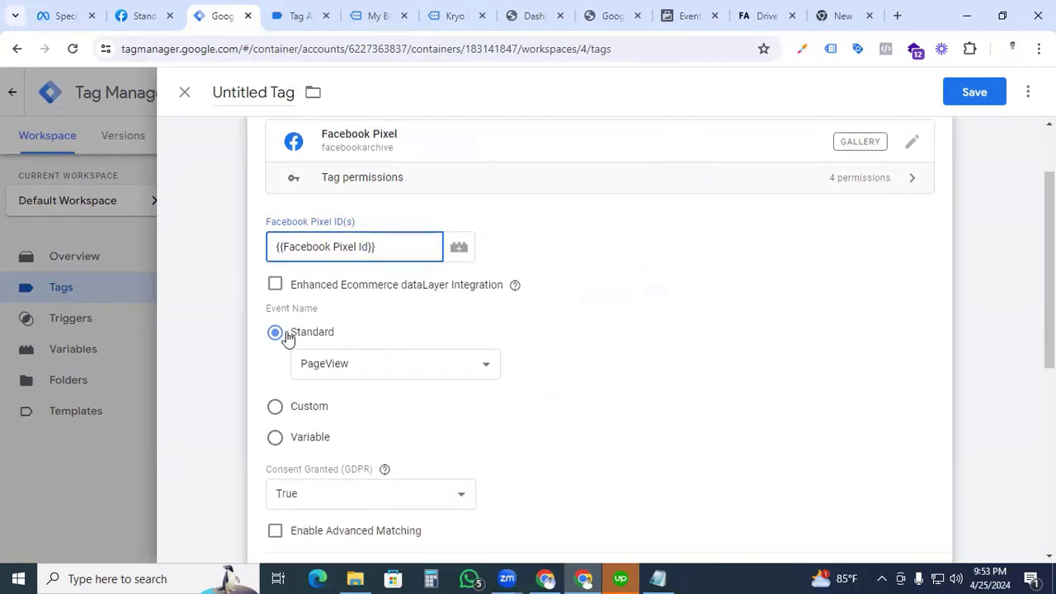
{"action": "left_click", "coordinate": [405, 369]}
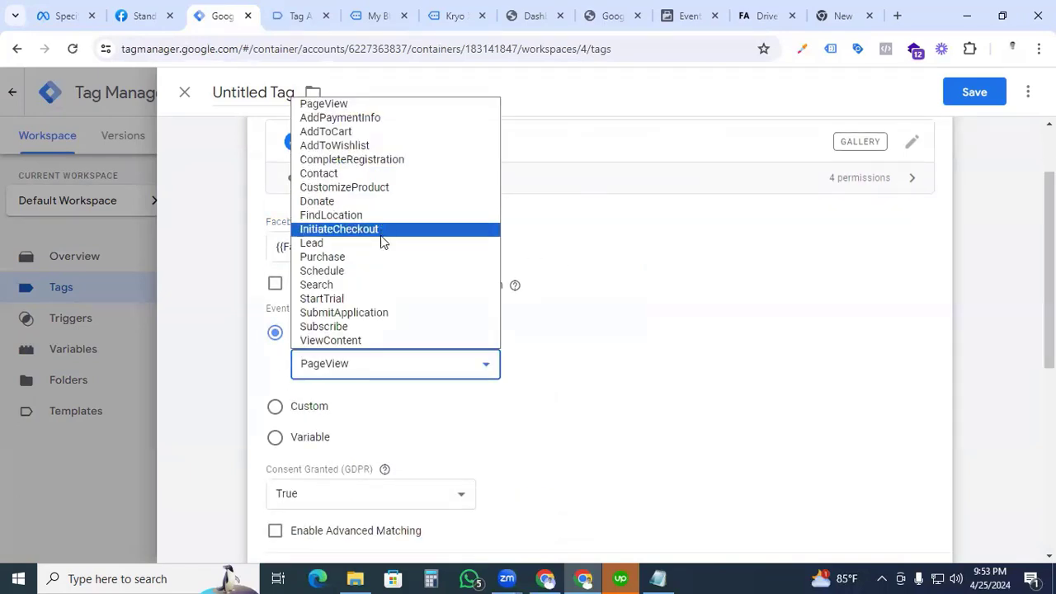
{"action": "left_click", "coordinate": [355, 341]}
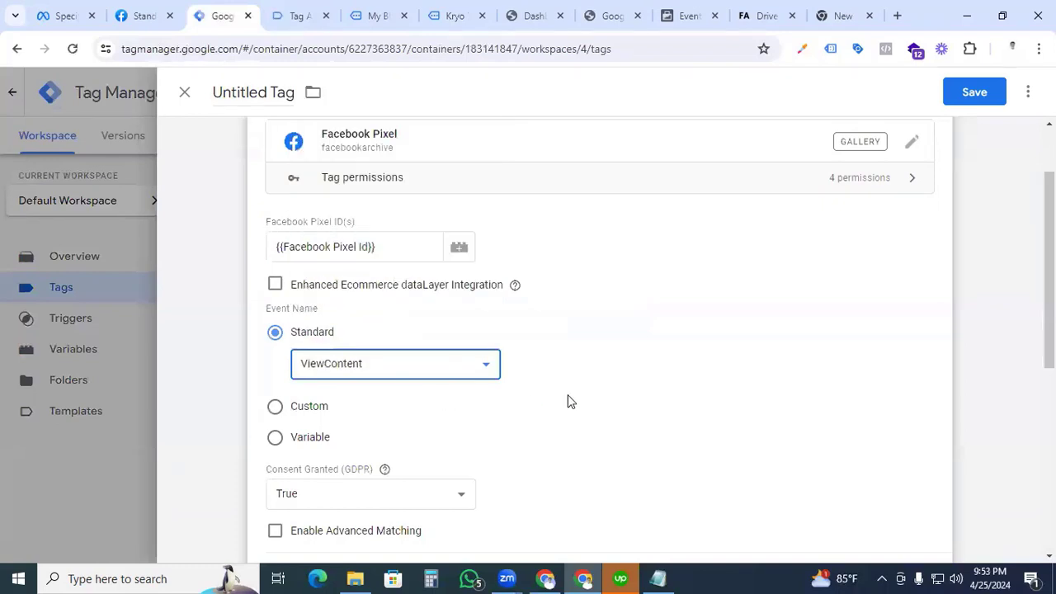
- Add an object property to the Facebook Pixel tag and enter content_type as its property name
{"action": "scroll", "coordinate": [568, 395], "scroll_direction": "down", "scroll_amount": 3}
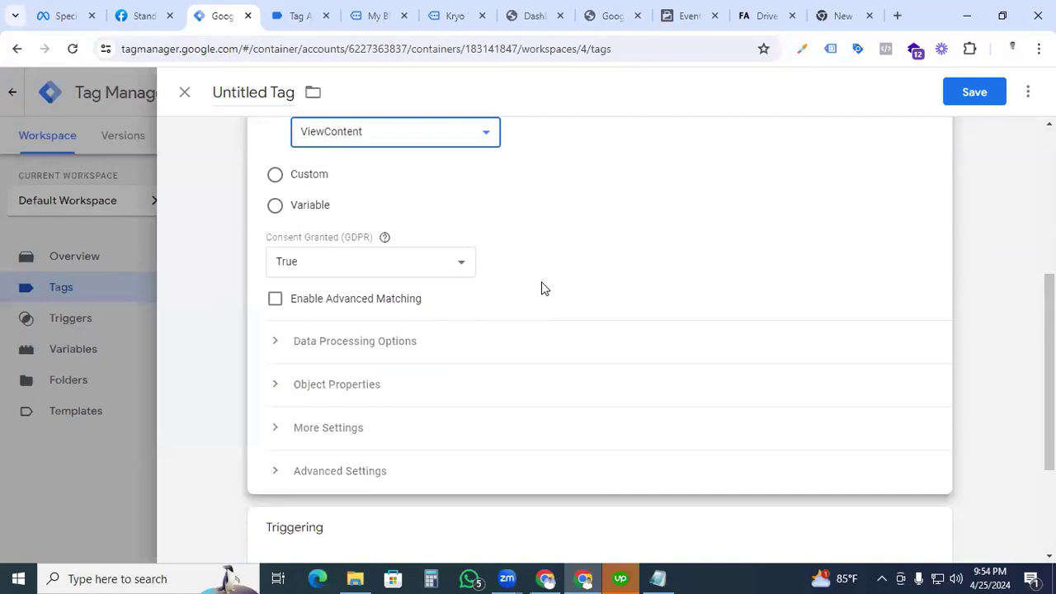
{"action": "left_click", "coordinate": [273, 386]}
{"action": "scroll", "coordinate": [585, 355], "scroll_direction": "down", "scroll_amount": 2}
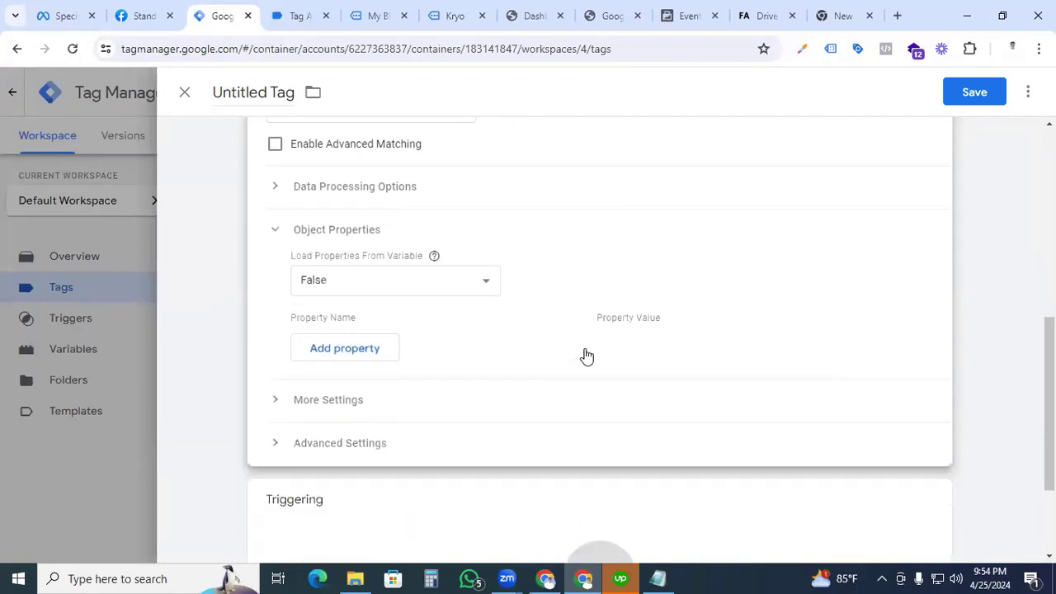
{"action": "left_click", "coordinate": [344, 349]}
{"action": "left_click", "coordinate": [343, 347]}
{"action": "left_click", "coordinate": [597, 236]}
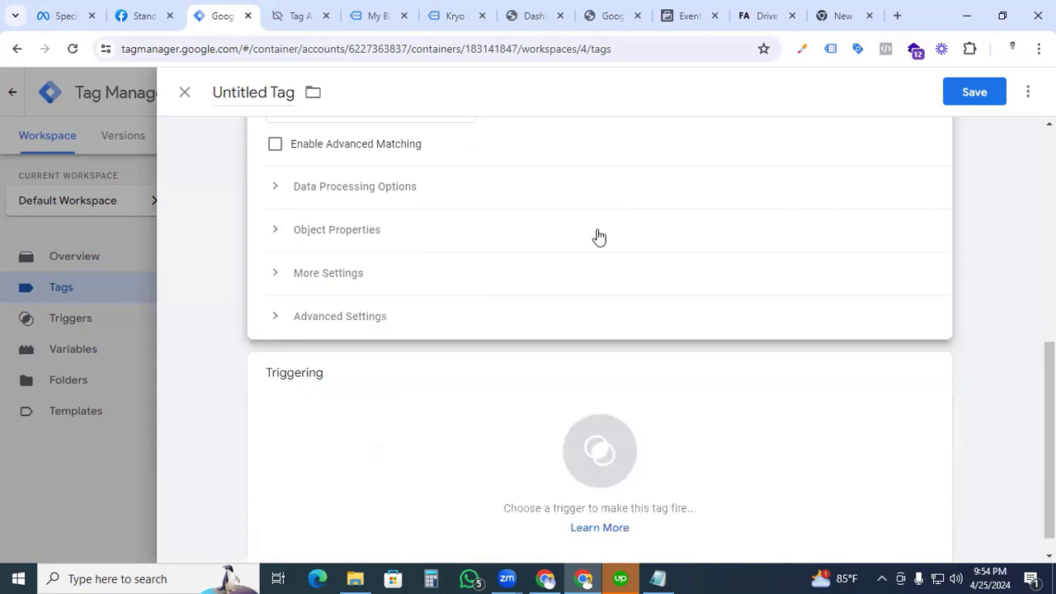
{"action": "left_click", "coordinate": [271, 232]}
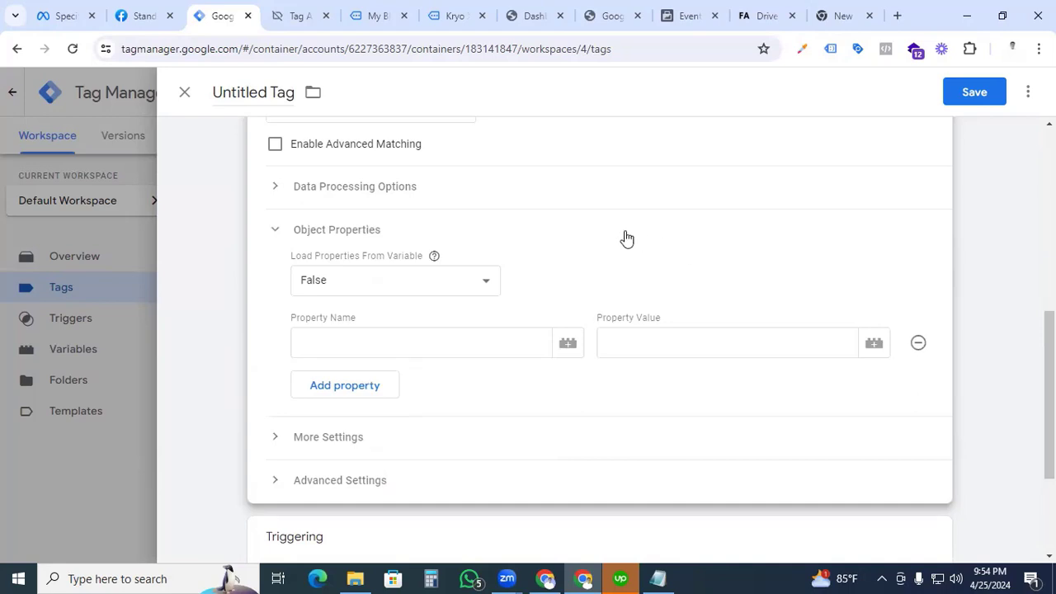
{"action": "left_click", "coordinate": [393, 340]}
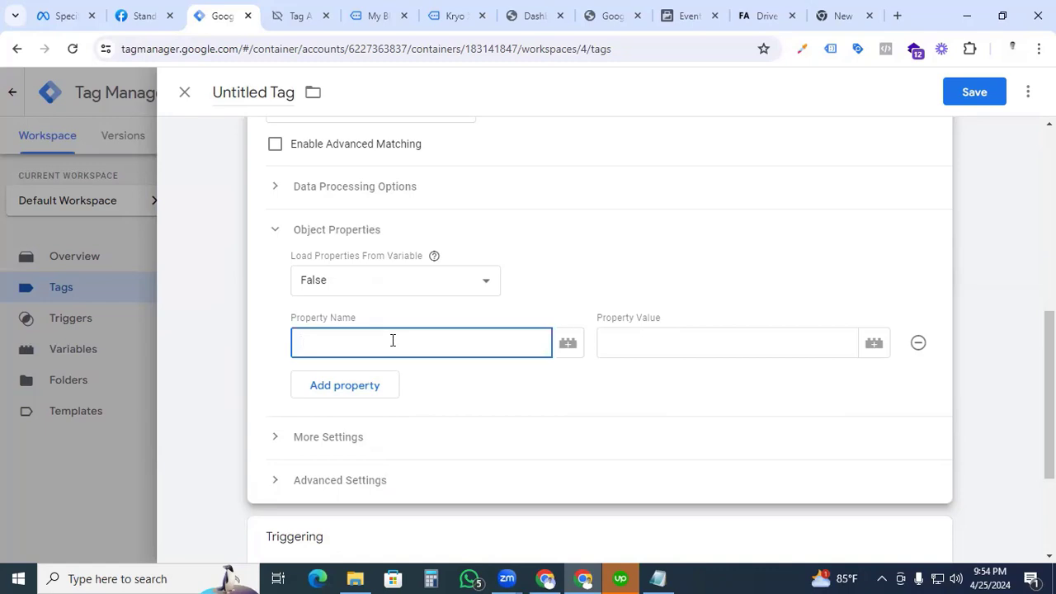
{"action": "type", "text": "content_type"}
- Look through the Standard Parameters table in Meta's Conversions API documentation for parameters that can be sent with events
{"action": "left_click", "coordinate": [145, 15]}
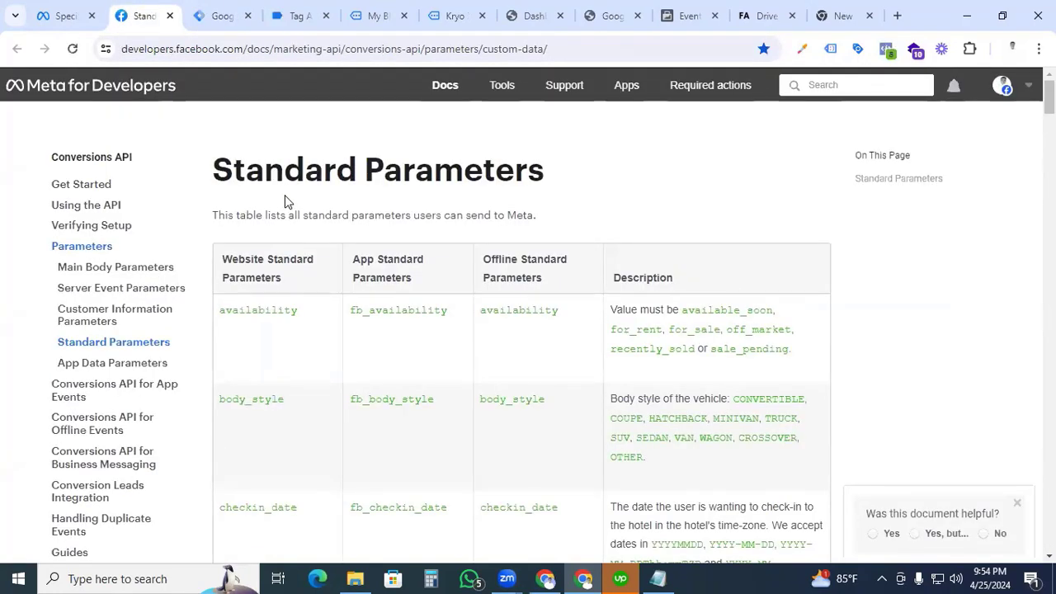
{"action": "left_click_drag", "start_coordinate": [215, 170], "coordinate": [543, 170]}
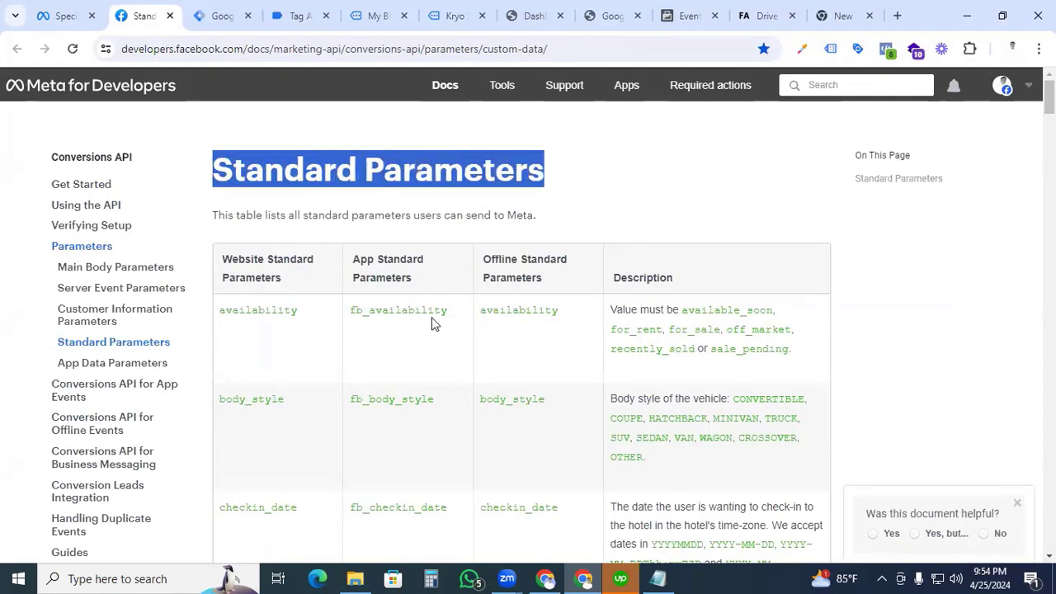
{"action": "scroll", "coordinate": [429, 323], "scroll_direction": "down", "scroll_amount": 8}
{"action": "scroll", "coordinate": [427, 323], "scroll_direction": "down", "scroll_amount": 9}
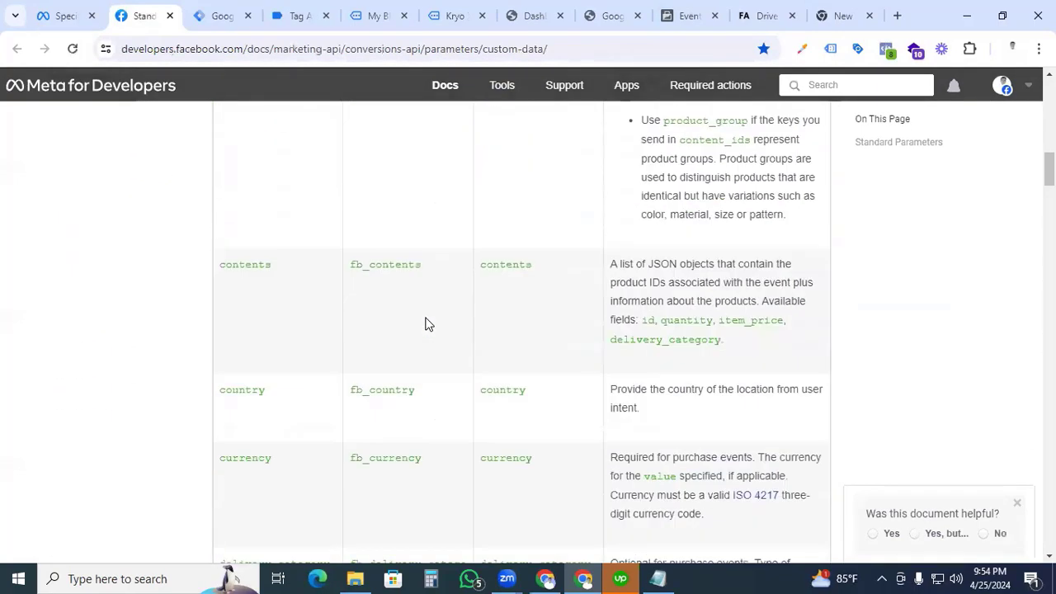
{"action": "scroll", "coordinate": [427, 323], "scroll_direction": "down", "scroll_amount": 10}
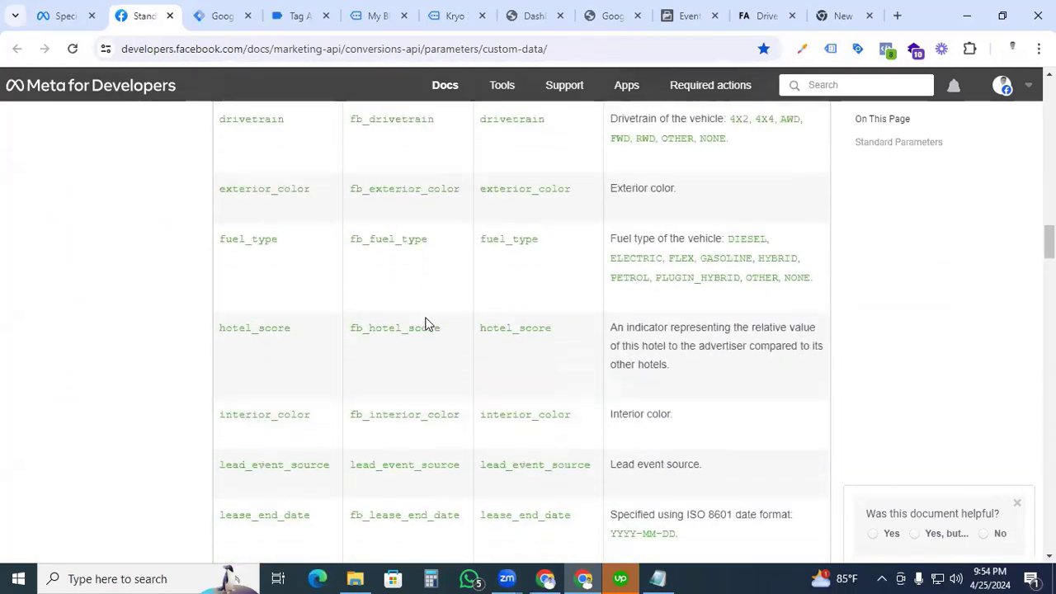
{"action": "scroll", "coordinate": [427, 323], "scroll_direction": "down", "scroll_amount": 7}
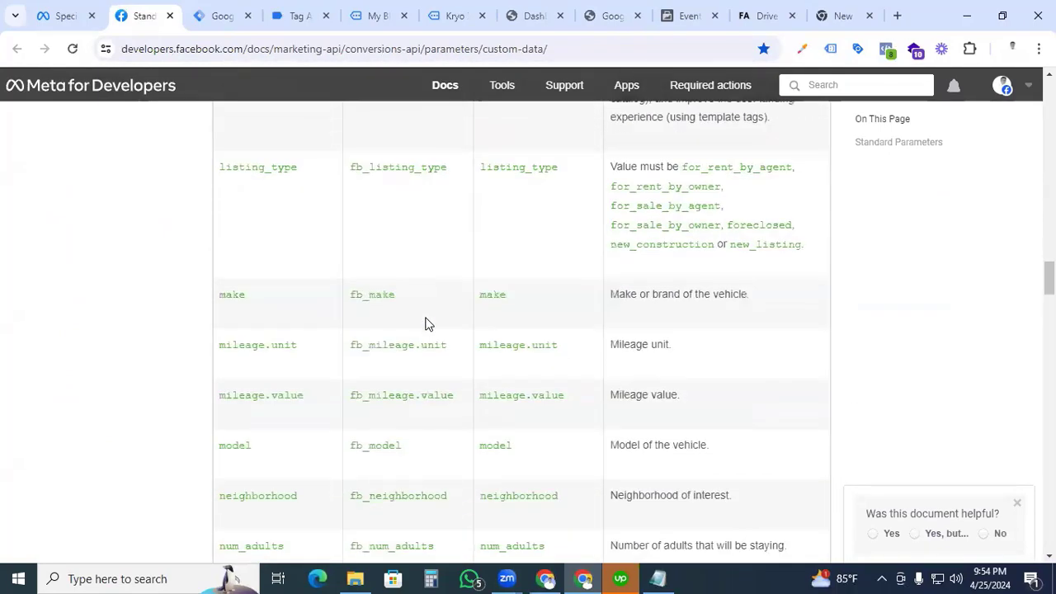
{"action": "scroll", "coordinate": [428, 324], "scroll_direction": "up", "scroll_amount": 10}
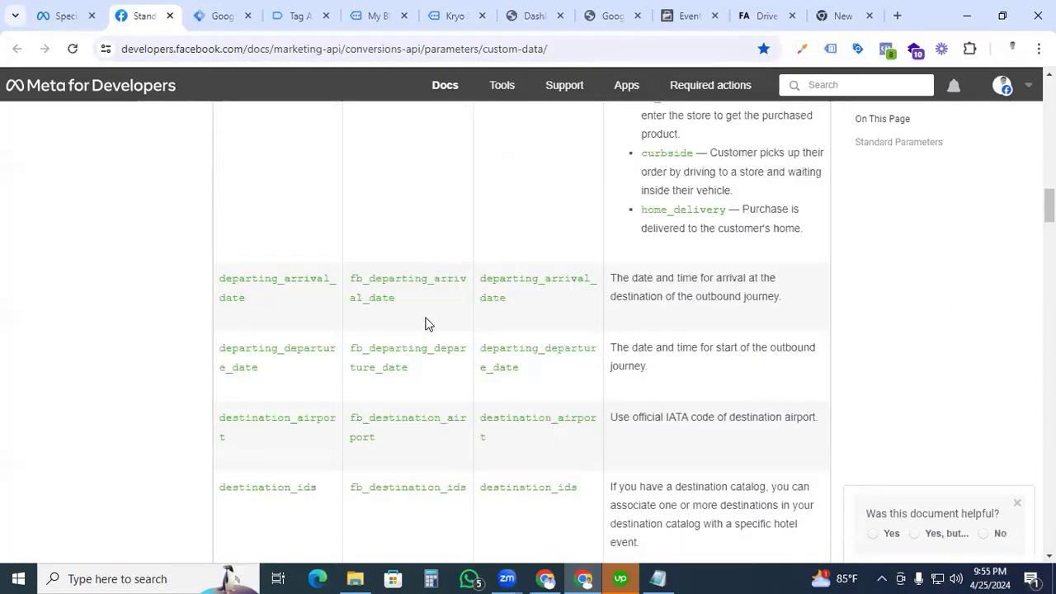
{"action": "scroll", "coordinate": [427, 323], "scroll_direction": "up", "scroll_amount": 15}
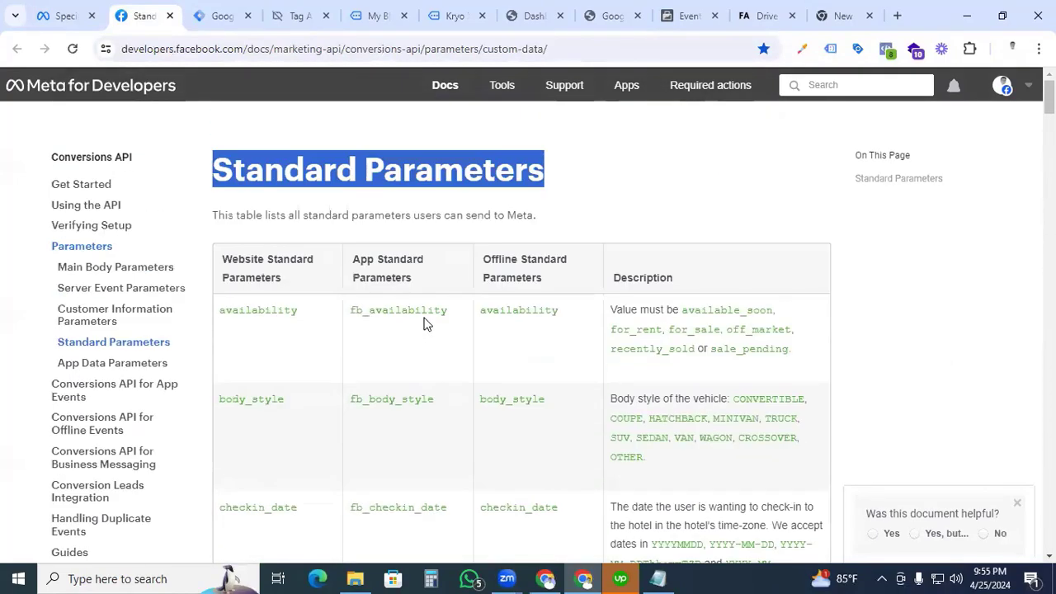
{"action": "left_click", "coordinate": [612, 188]}
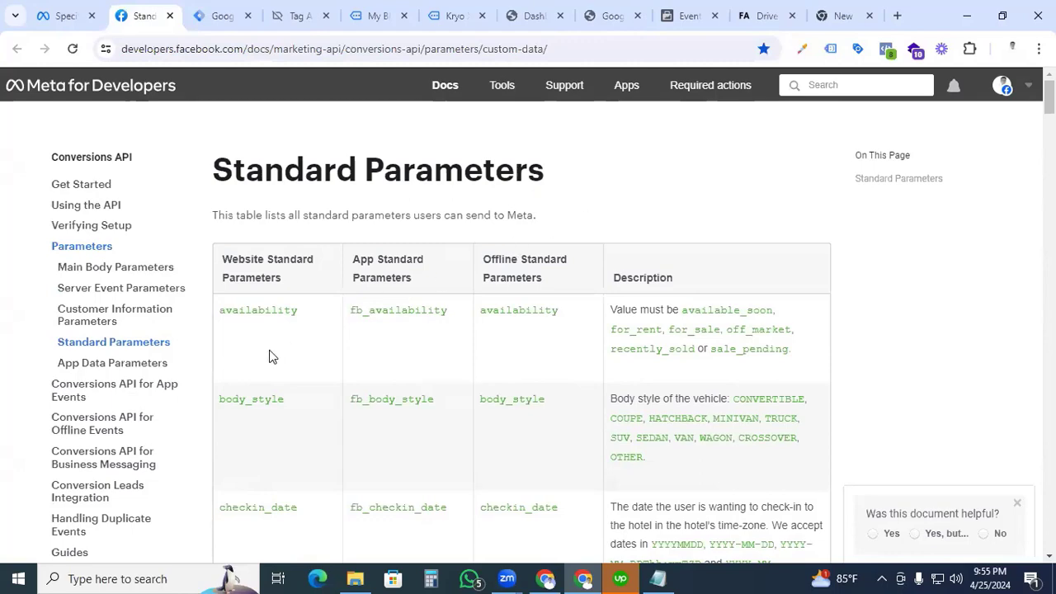
- Copy the content_type parameter name from Meta's Standard Parameters table and replace the tag's first object property name with it
{"action": "scroll", "coordinate": [269, 357], "scroll_direction": "down", "scroll_amount": 5}
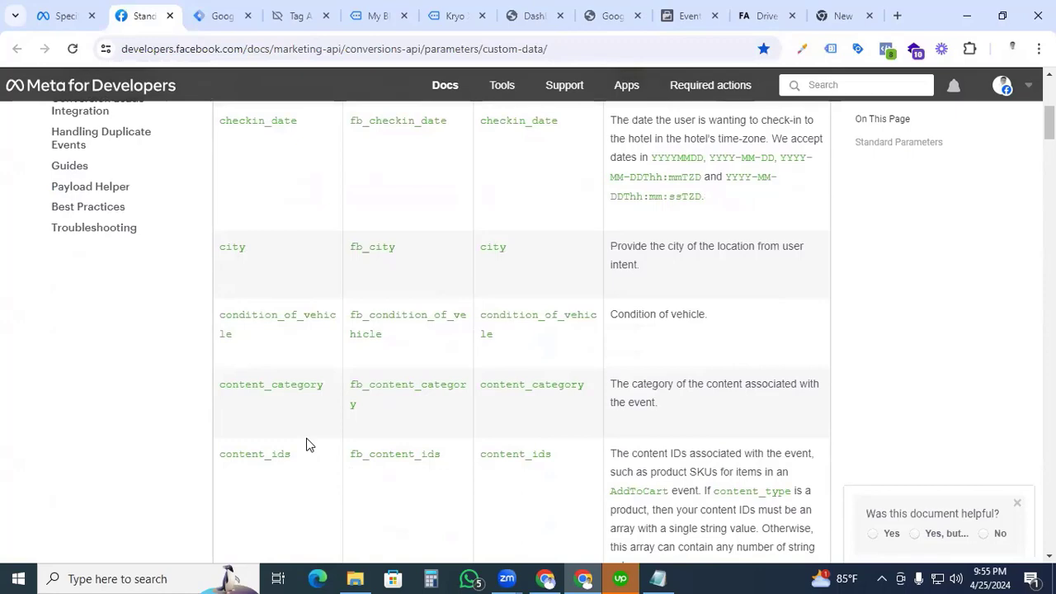
{"action": "scroll", "coordinate": [307, 450], "scroll_direction": "down", "scroll_amount": 3}
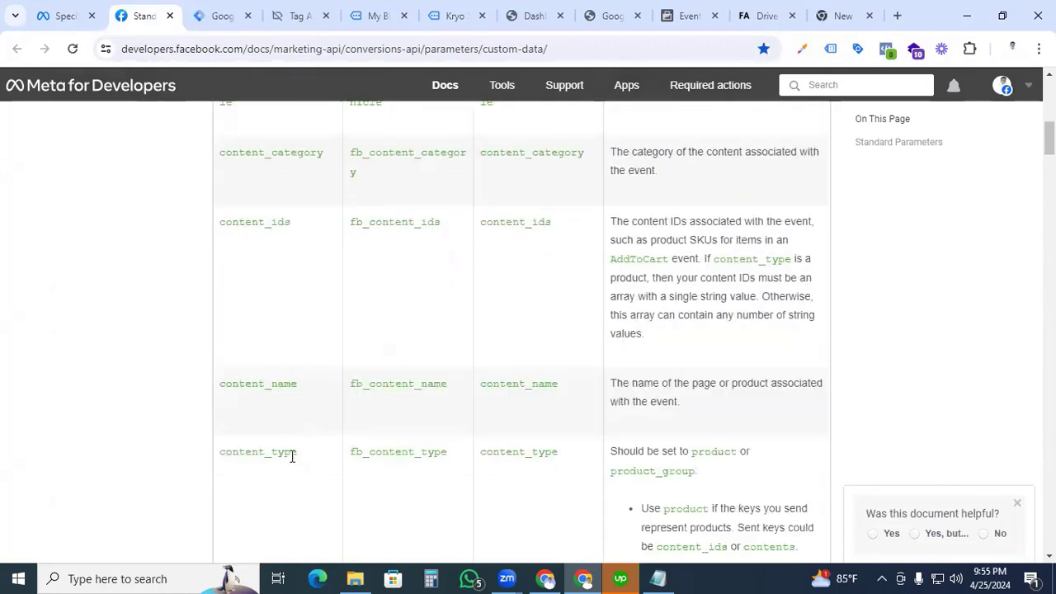
{"action": "left_click_drag", "start_coordinate": [294, 452], "coordinate": [220, 454]}
{"action": "key", "text": "ctrl+c"}
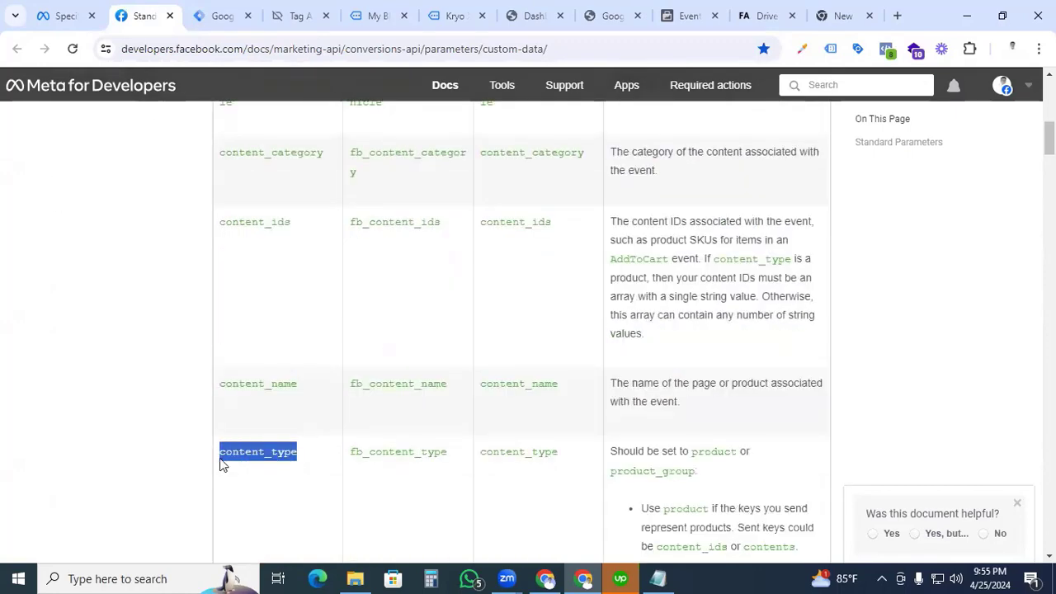
{"action": "left_click", "coordinate": [221, 16]}
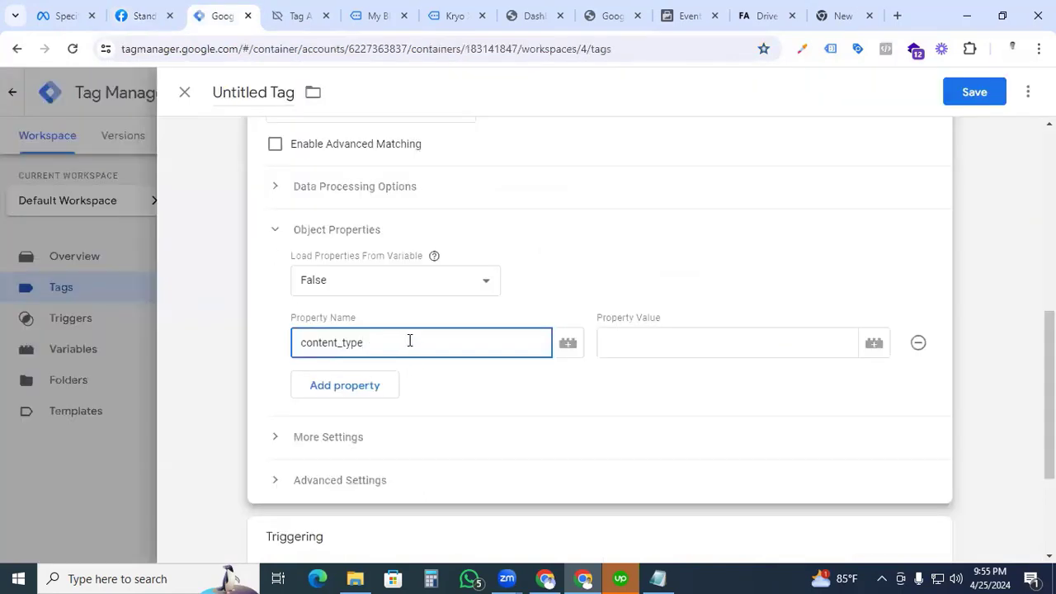
{"action": "left_click_drag", "start_coordinate": [408, 340], "coordinate": [274, 346]}
{"action": "key", "text": "ctrl+v"}
- Set the value of the content_type object property to product
{"action": "left_click", "coordinate": [873, 345]}
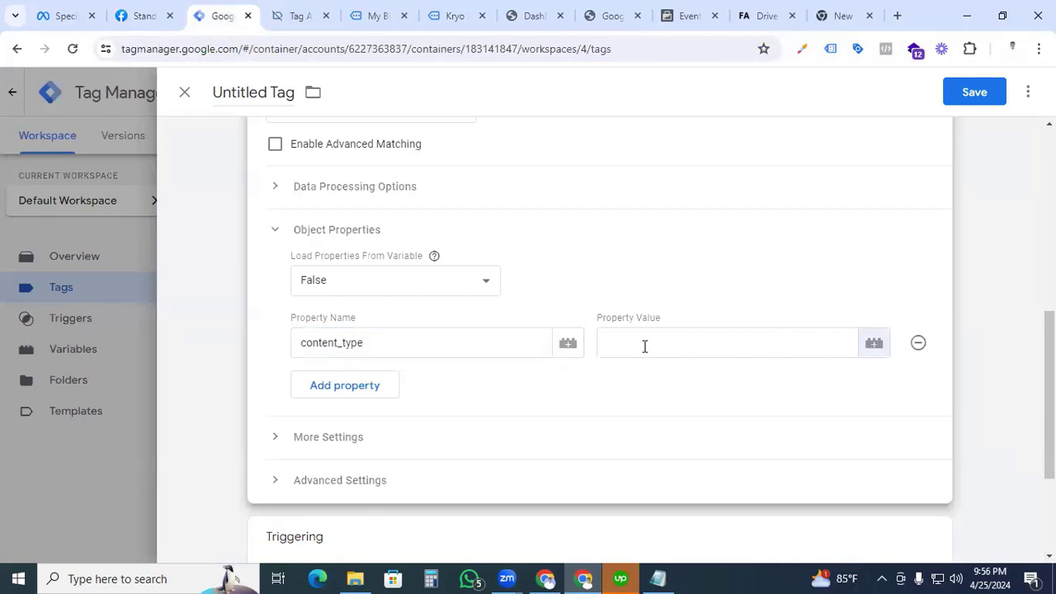
{"action": "left_click", "coordinate": [644, 346]}
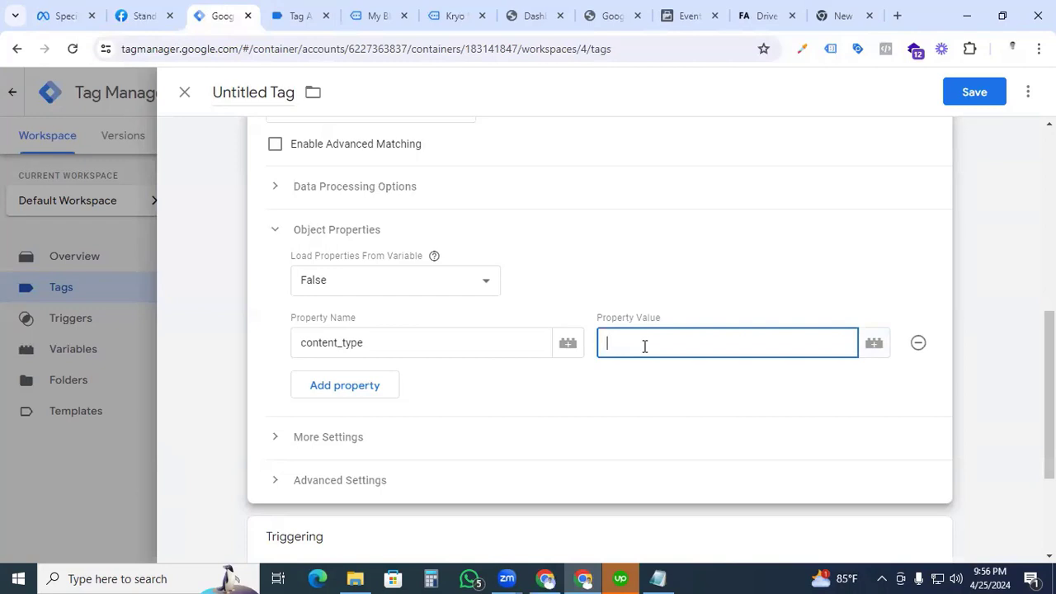
{"action": "type", "text": "product"}
- Add a second object property named content_name, copying the name from Meta's Standard Parameters table
{"action": "left_click", "coordinate": [362, 385]}
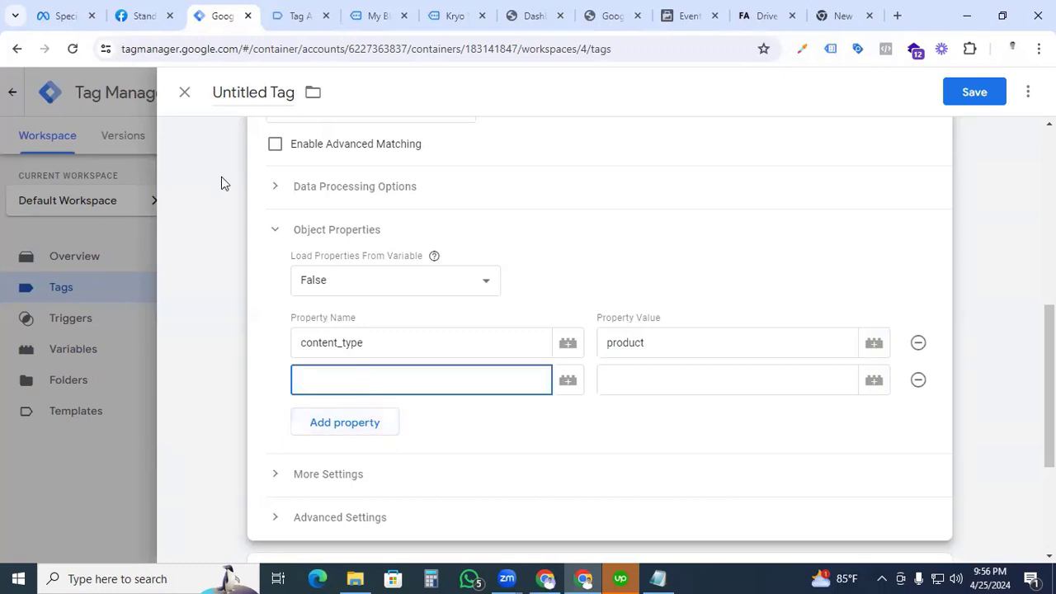
{"action": "left_click", "coordinate": [153, 18]}
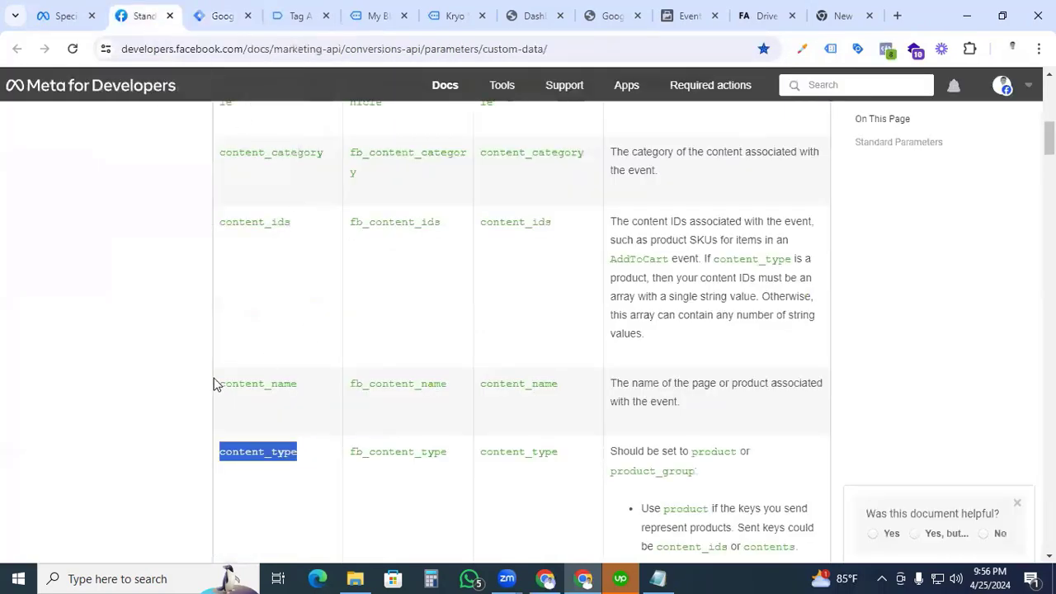
{"action": "left_click", "coordinate": [172, 417]}
{"action": "left_click_drag", "start_coordinate": [321, 393], "coordinate": [216, 391]}
{"action": "key", "text": "ctrl+c"}
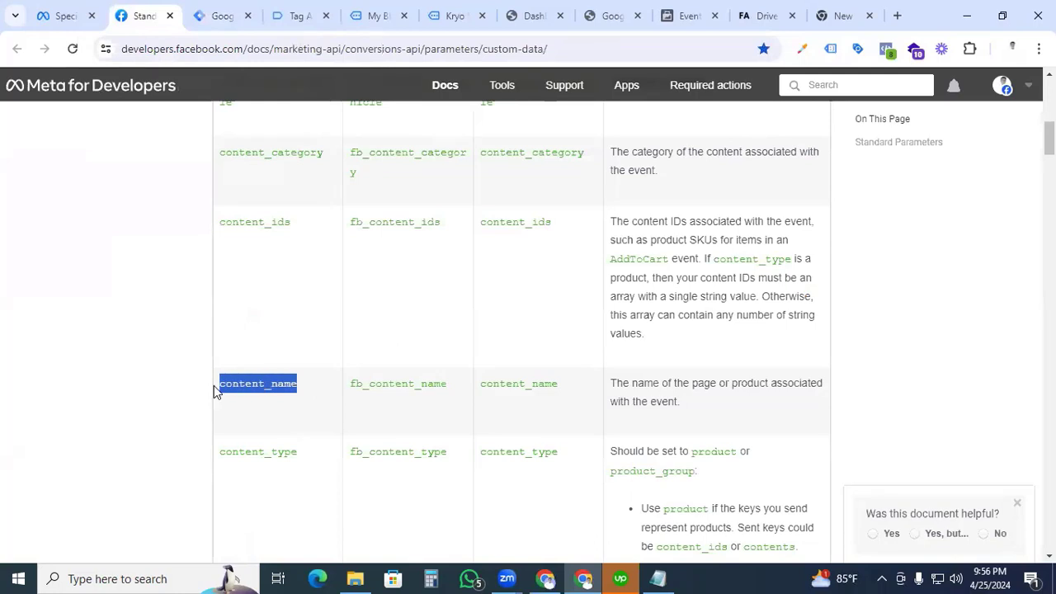
{"action": "left_click", "coordinate": [223, 14]}
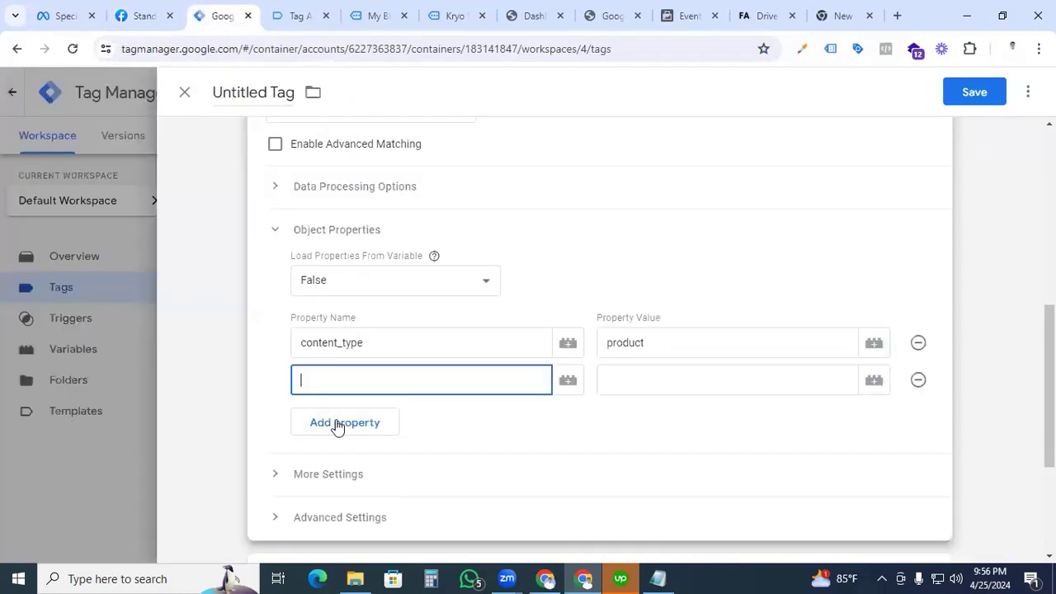
{"action": "key", "text": "ctrl+v"}
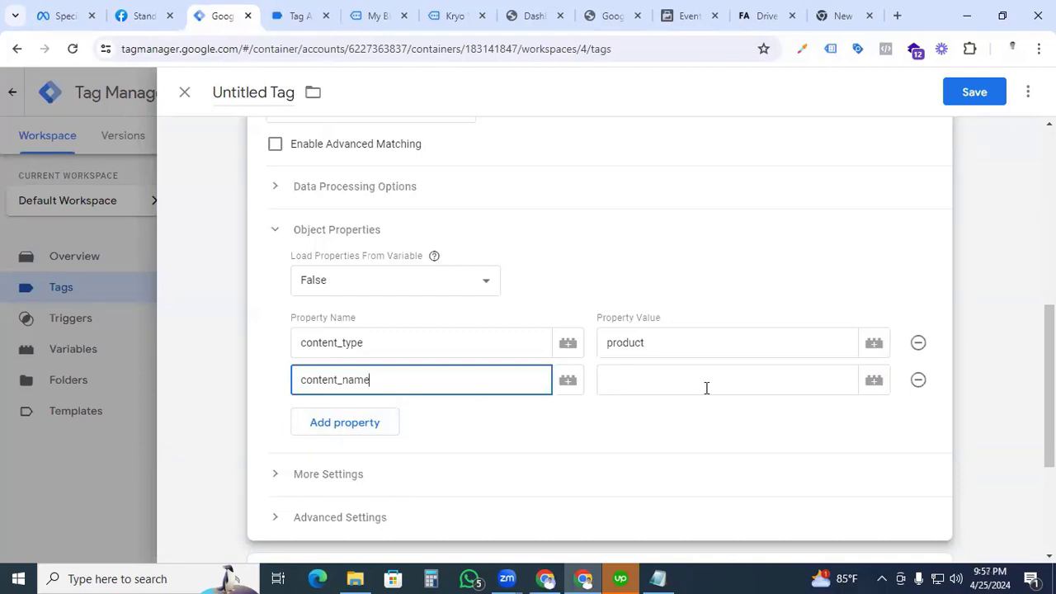
- Create a new variable for the content_name property's value and choose Data Layer Variable as its type
{"action": "left_click", "coordinate": [875, 386]}
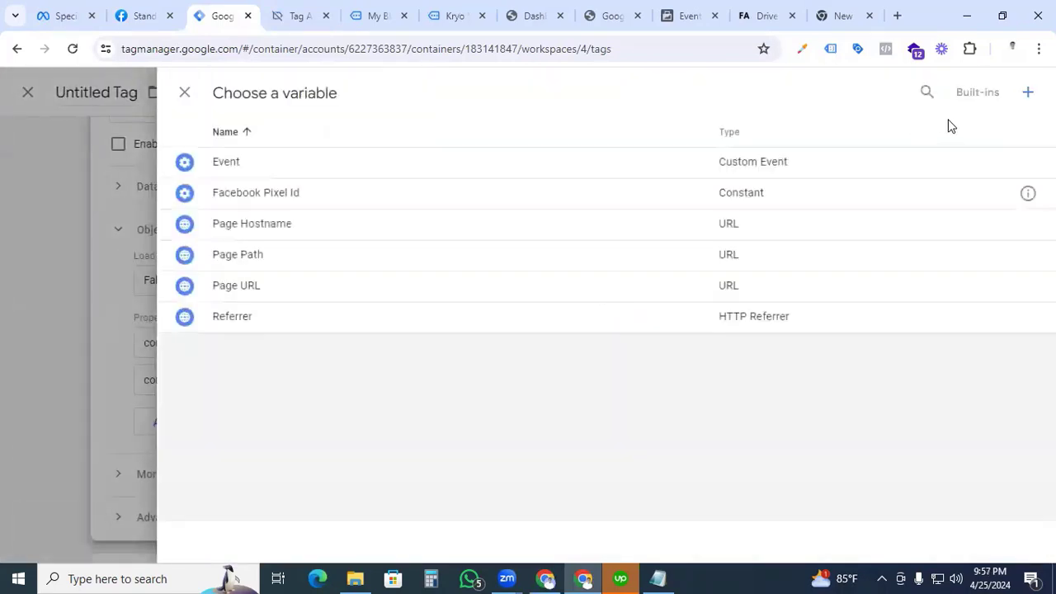
{"action": "left_click", "coordinate": [1027, 97]}
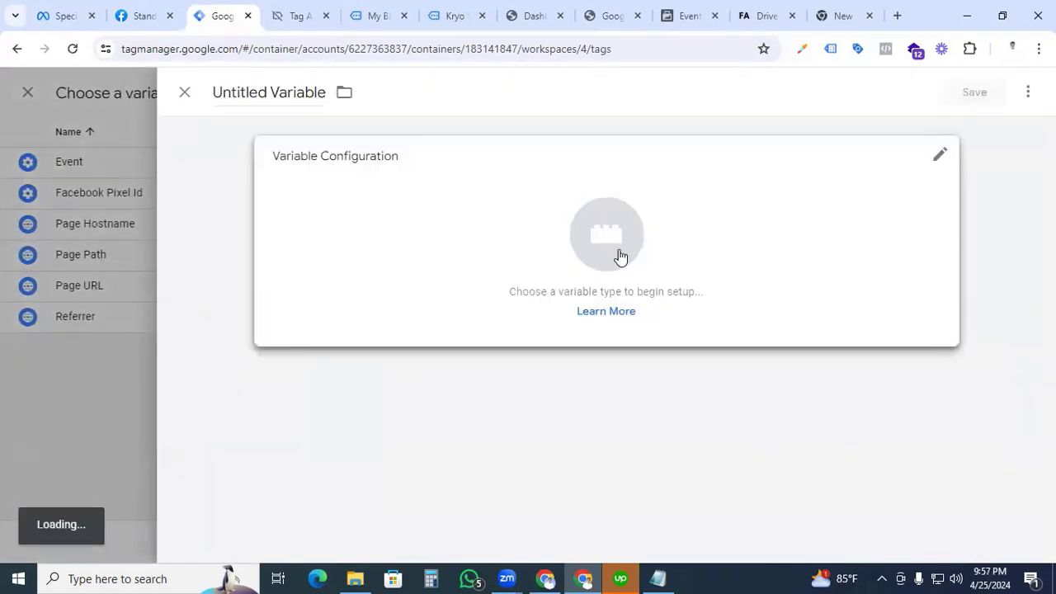
{"action": "left_click", "coordinate": [618, 256]}
{"action": "scroll", "coordinate": [715, 394], "scroll_direction": "down", "scroll_amount": 1}
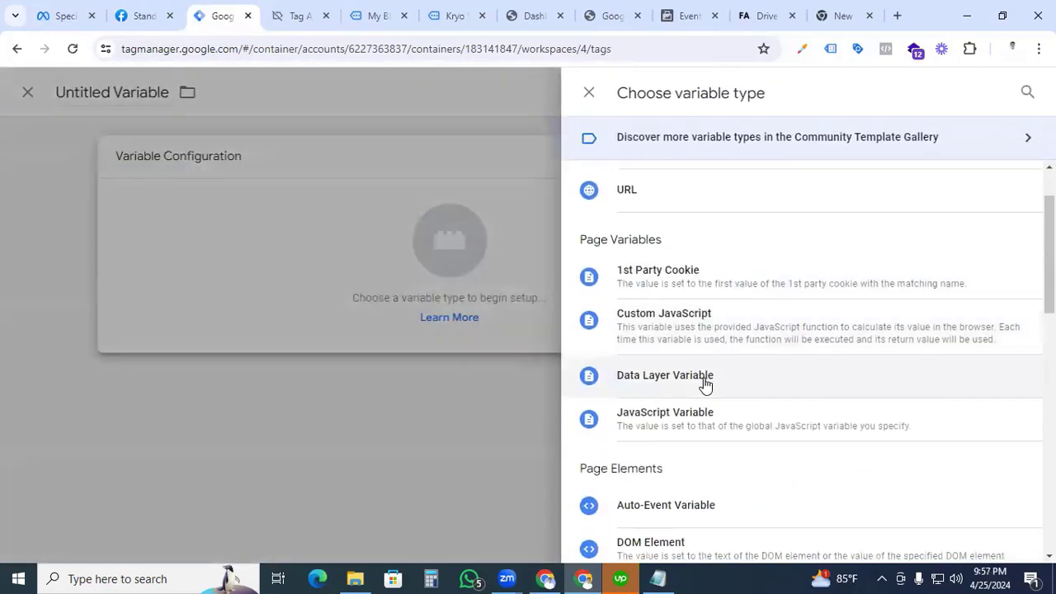
{"action": "left_click", "coordinate": [671, 380]}
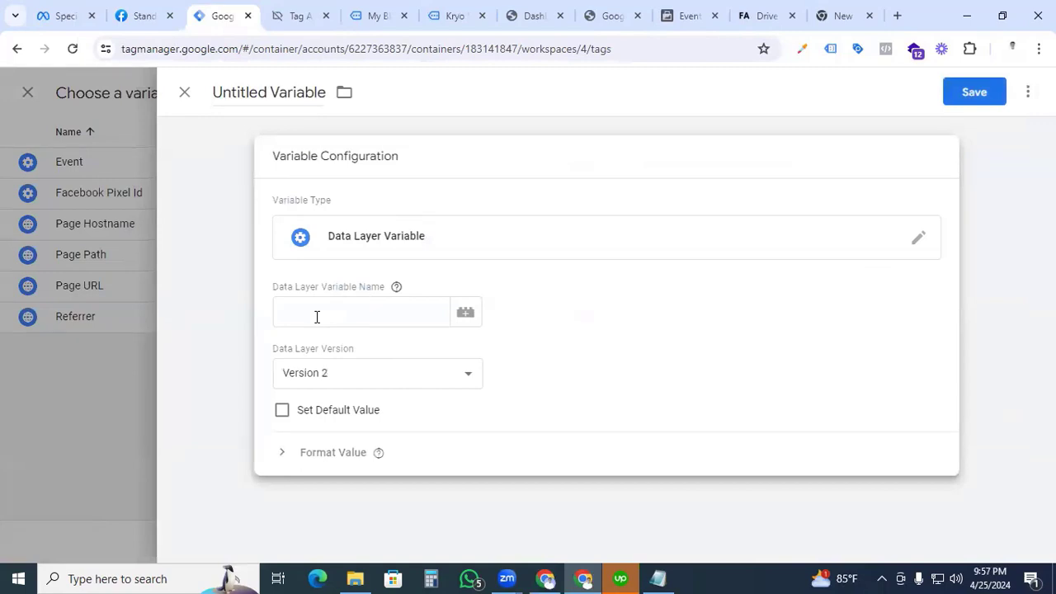
- Locate item_name in the view_item event's dataLayer push in Tag Assistant, then copy the ecommerce key and enter "ecommerce." as the data layer variable name
{"action": "left_click", "coordinate": [308, 24]}
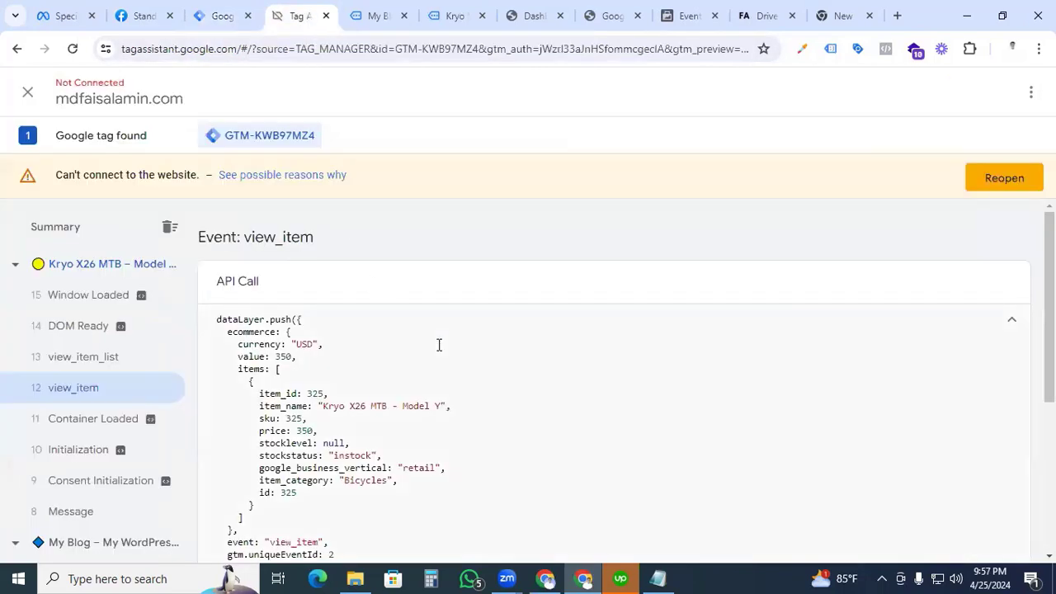
{"action": "scroll", "coordinate": [438, 344], "scroll_direction": "down", "scroll_amount": 1}
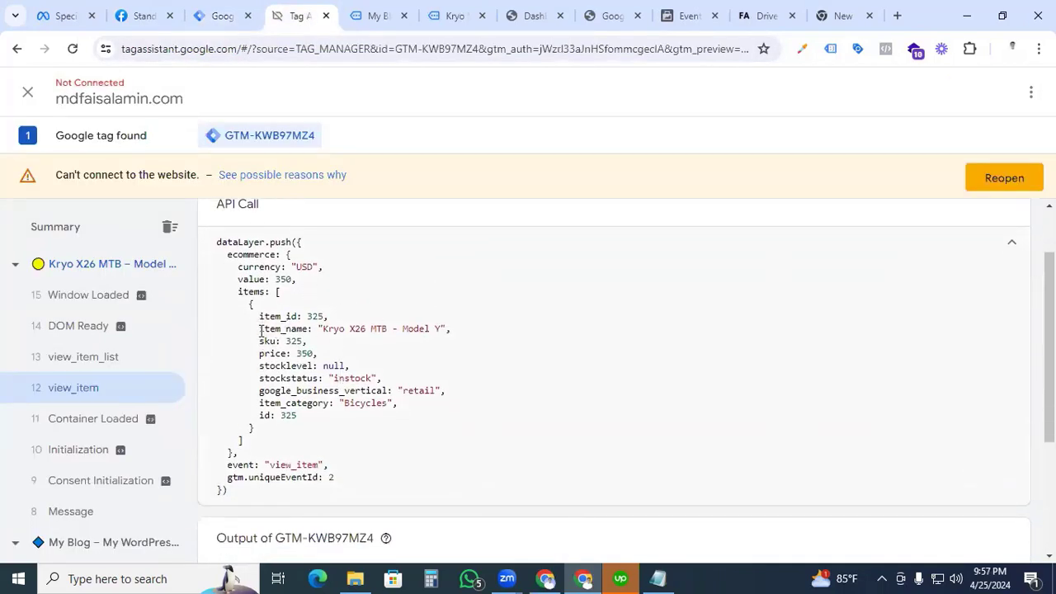
{"action": "left_click_drag", "start_coordinate": [259, 330], "coordinate": [308, 330]}
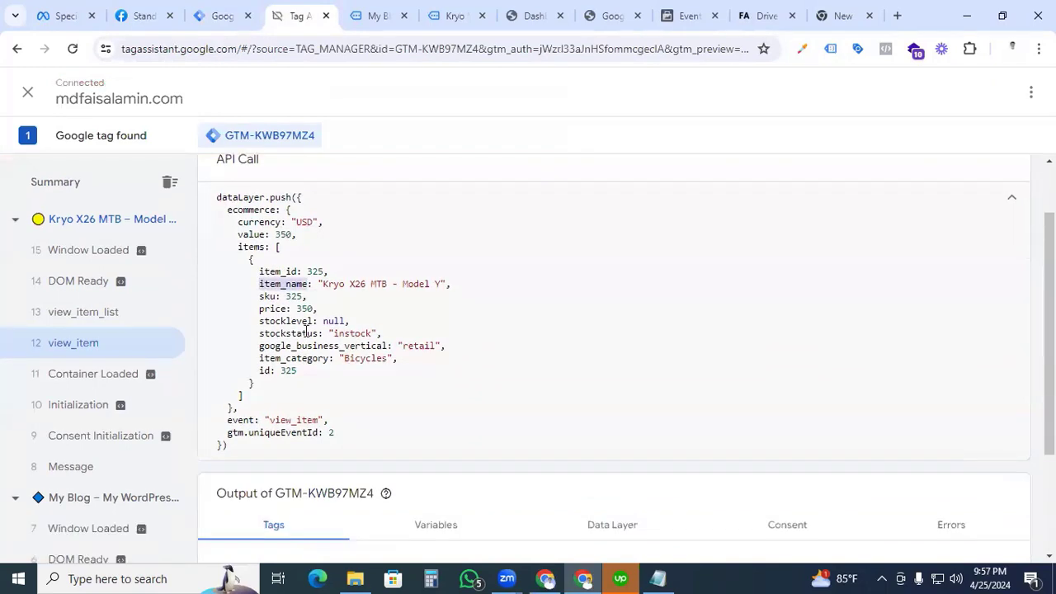
{"action": "left_click", "coordinate": [337, 295]}
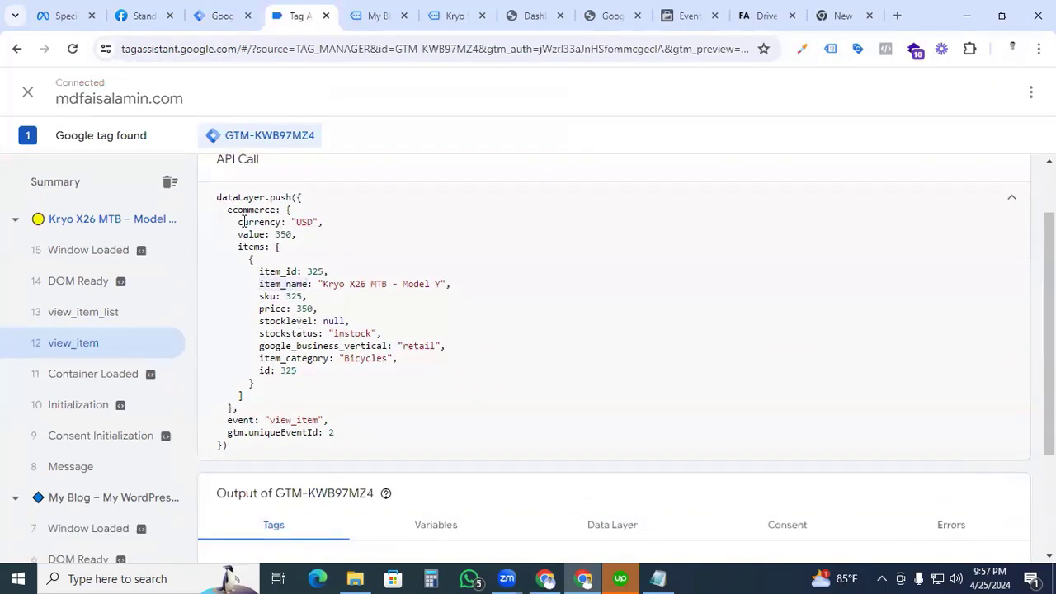
{"action": "left_click_drag", "start_coordinate": [226, 209], "coordinate": [280, 209]}
{"action": "left_click", "coordinate": [295, 209]}
{"action": "left_click_drag", "start_coordinate": [227, 210], "coordinate": [277, 212]}
{"action": "key", "text": "ctrl+c"}
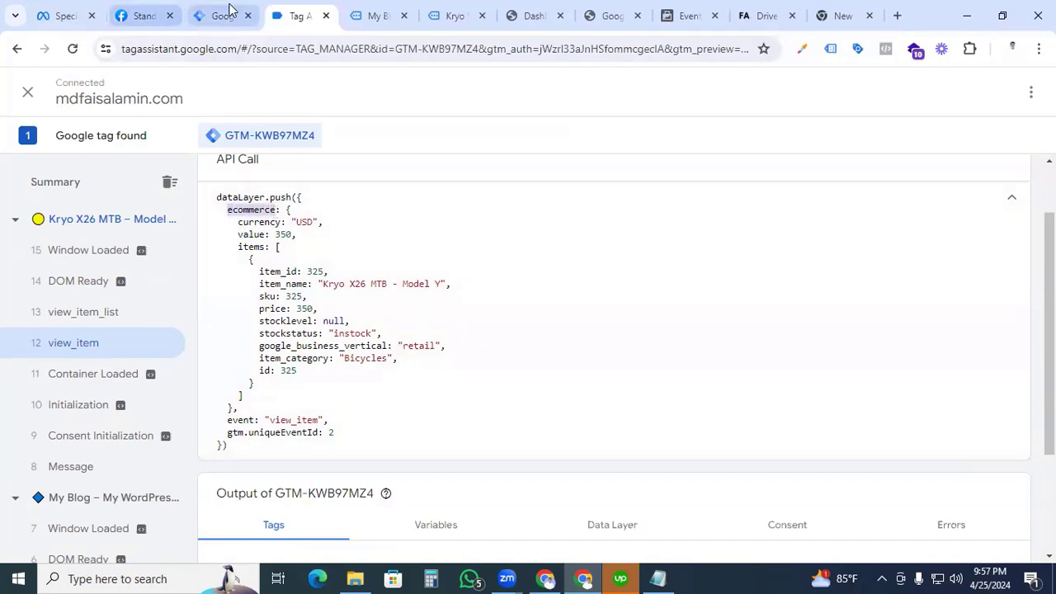
{"action": "left_click", "coordinate": [219, 16]}
{"action": "left_click", "coordinate": [314, 306]}
{"action": "key", "text": "ctrl+v"}
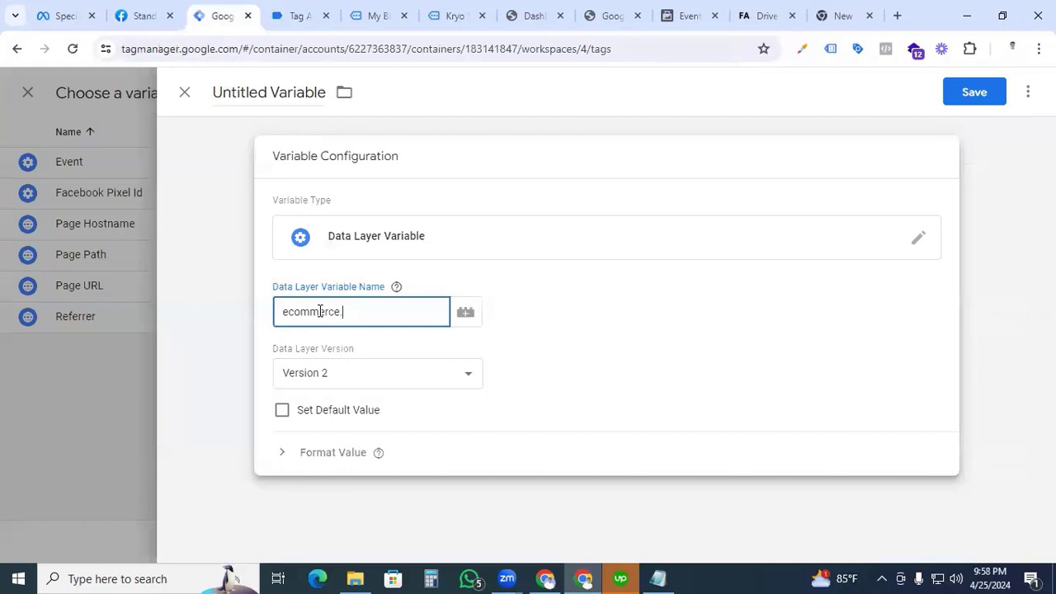
- Copy the items key from the view_item dataLayer push and append it to the data layer variable name, giving "ecommerce.items."
{"action": "left_click", "coordinate": [297, 18]}
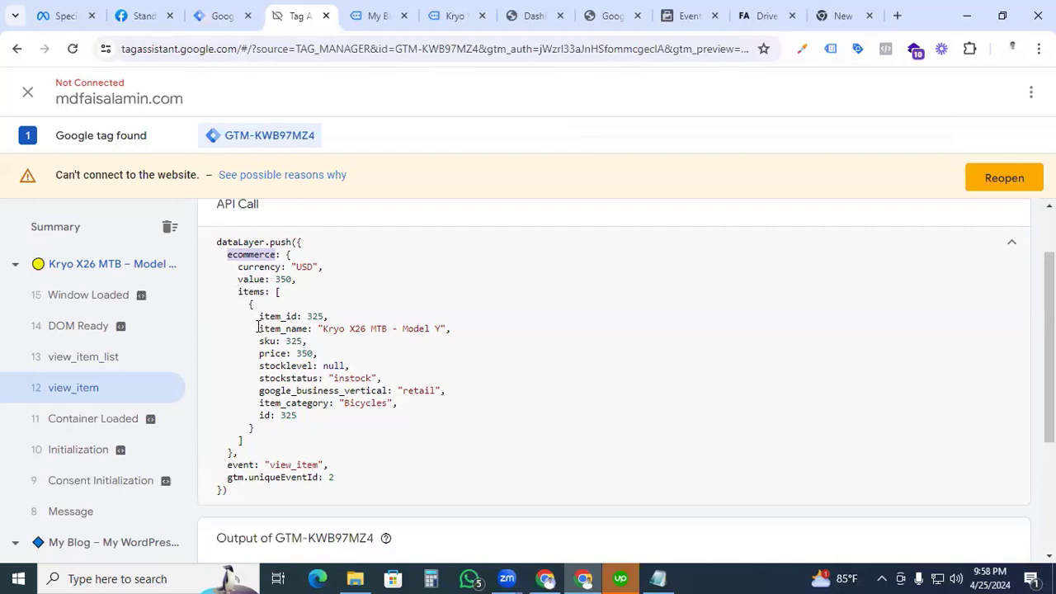
{"action": "left_click_drag", "start_coordinate": [258, 328], "coordinate": [310, 329]}
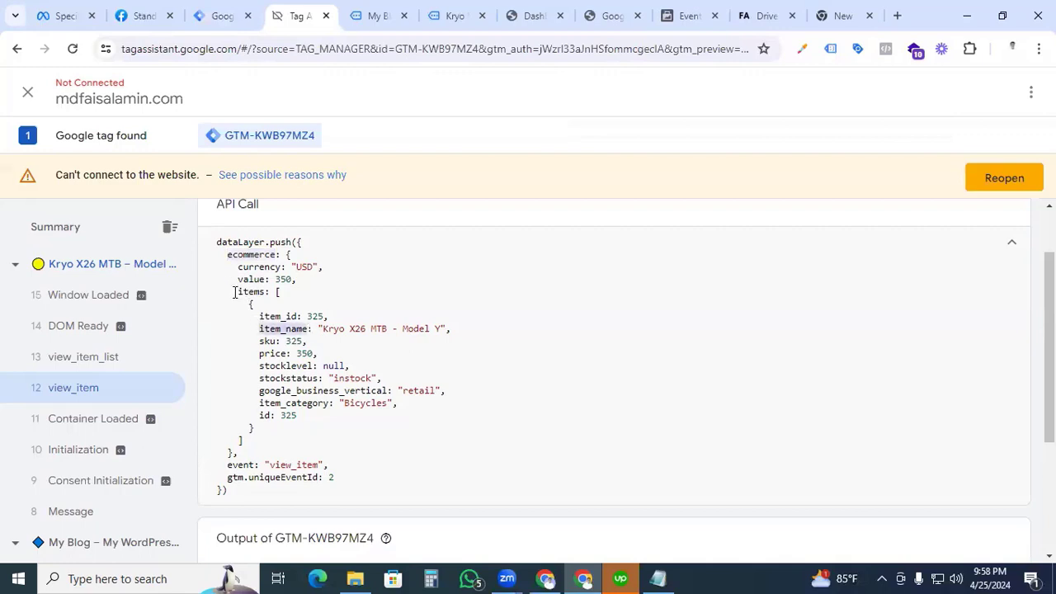
{"action": "left_click_drag", "start_coordinate": [235, 292], "coordinate": [264, 293]}
{"action": "left_click", "coordinate": [256, 292]}
{"action": "double_click", "coordinate": [250, 292]}
{"action": "left_click", "coordinate": [221, 11]}
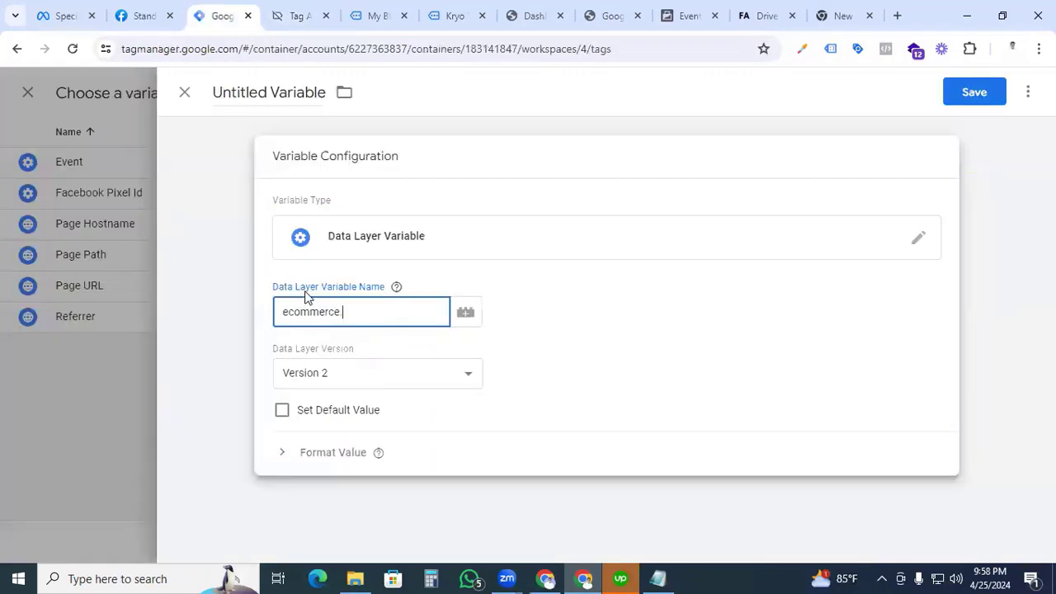
{"action": "key", "text": "ctrl+v"}
- Check the items array in the view_item dataLayer push and extend the data layer variable name to "ecommerce.items.0."
{"action": "left_click", "coordinate": [299, 11]}
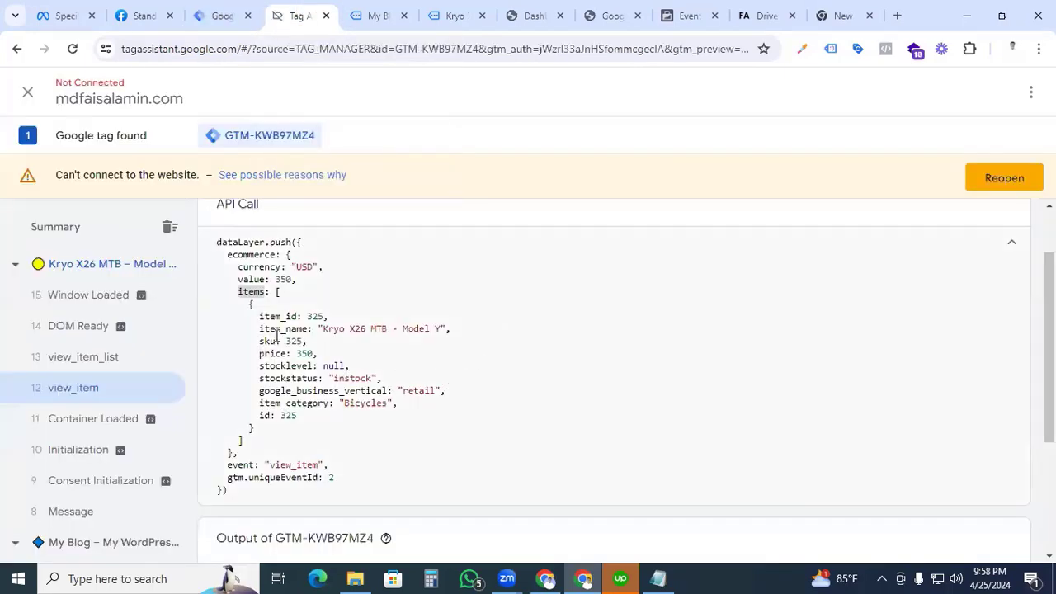
{"action": "left_click", "coordinate": [277, 295]}
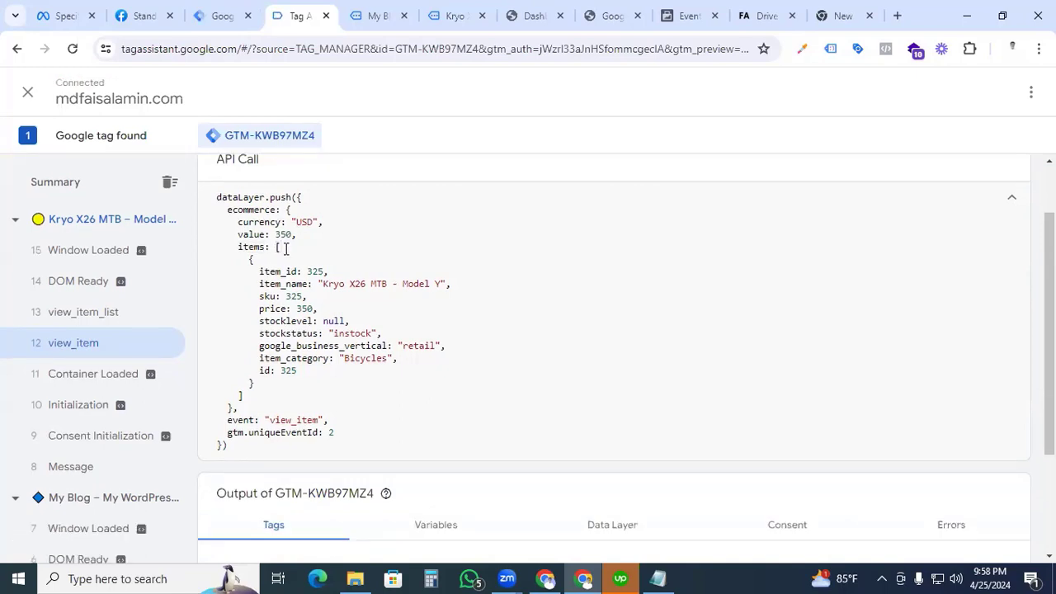
{"action": "left_click", "coordinate": [221, 16]}
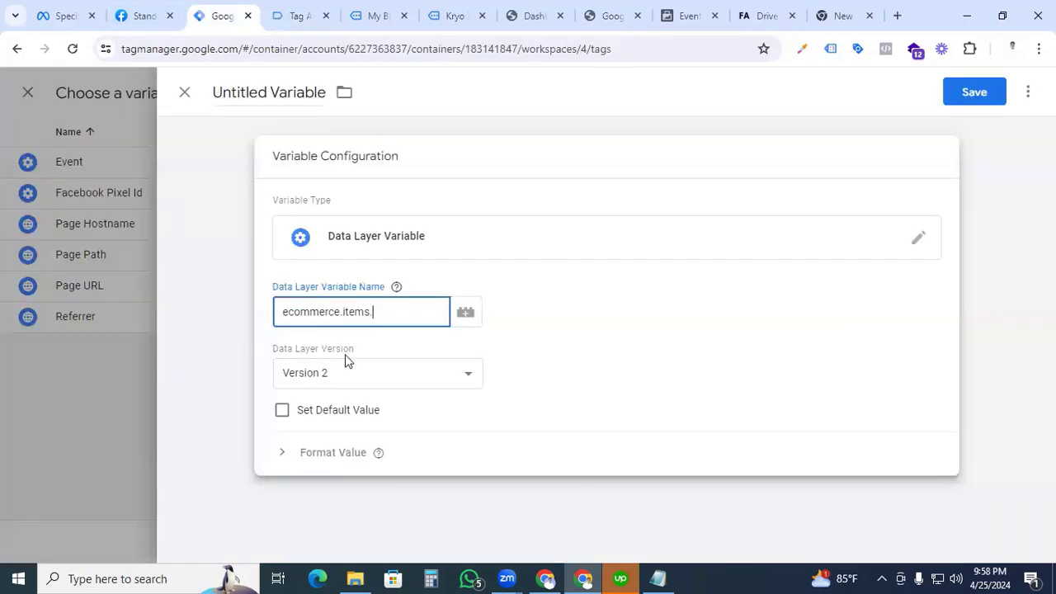
{"action": "key", "text": "BackSpace"}
{"action": "type", "text": "0."}
- Copy the item_name key from the view_item dataLayer push and complete the data layer variable name as ecommerce.items.0.item_name
{"action": "key", "text": "ctrl+Tab"}
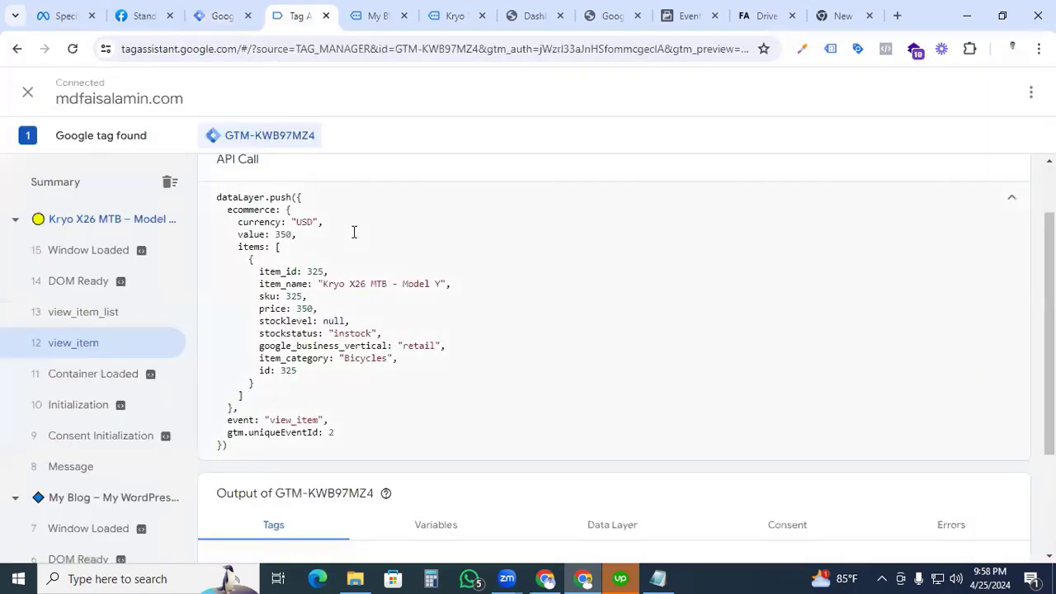
{"action": "left_click_drag", "start_coordinate": [258, 286], "coordinate": [310, 285]}
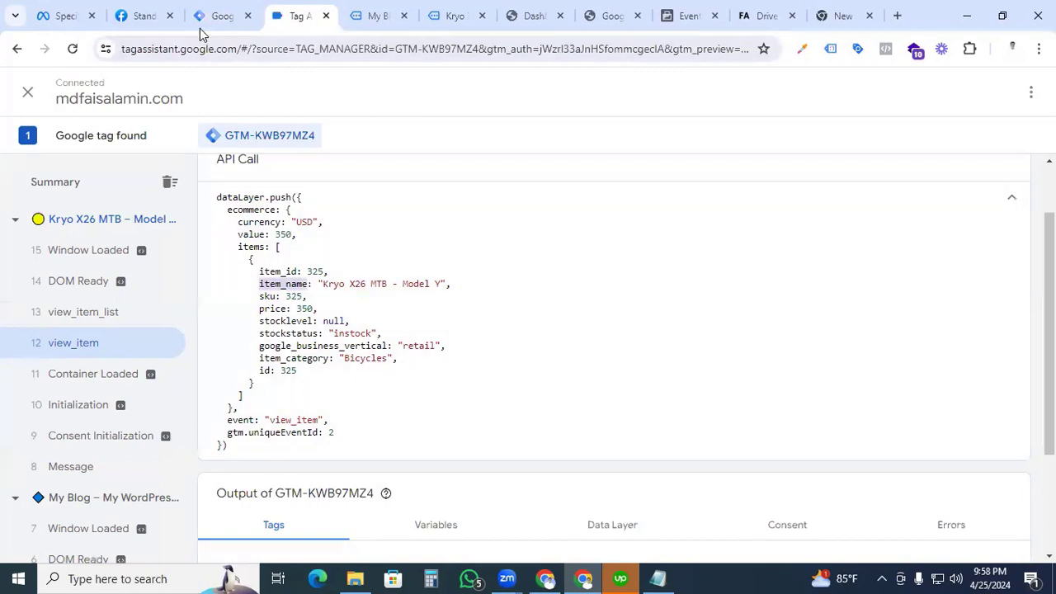
{"action": "left_click", "coordinate": [239, 16]}
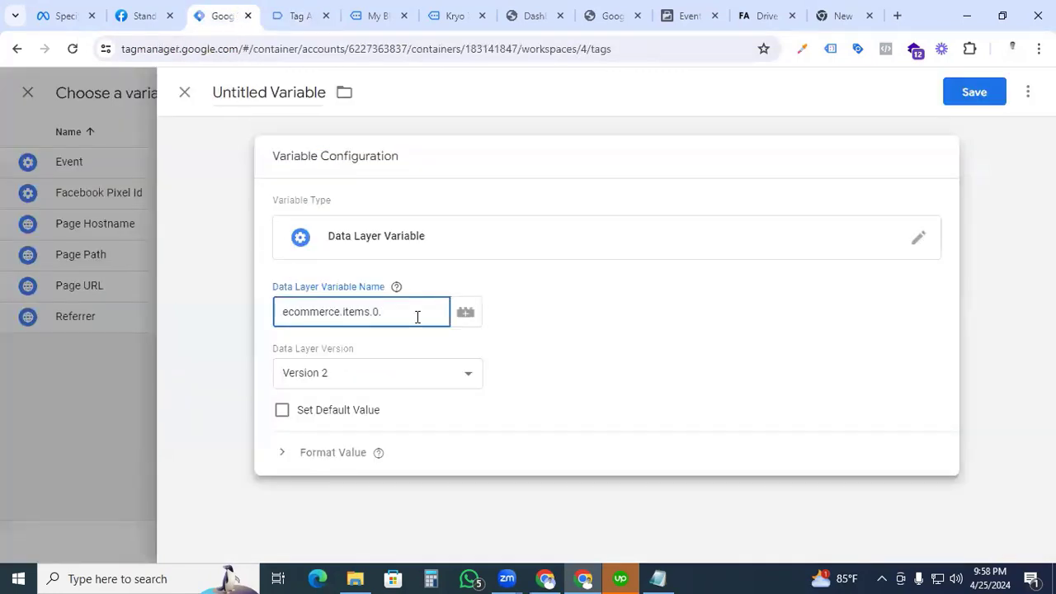
{"action": "key", "text": "ctrl+v"}
- Name the variable "dlv - Item Name" and save it as the content_name property's value
{"action": "triple_click", "coordinate": [285, 96]}
{"action": "type", "text": "dl"}
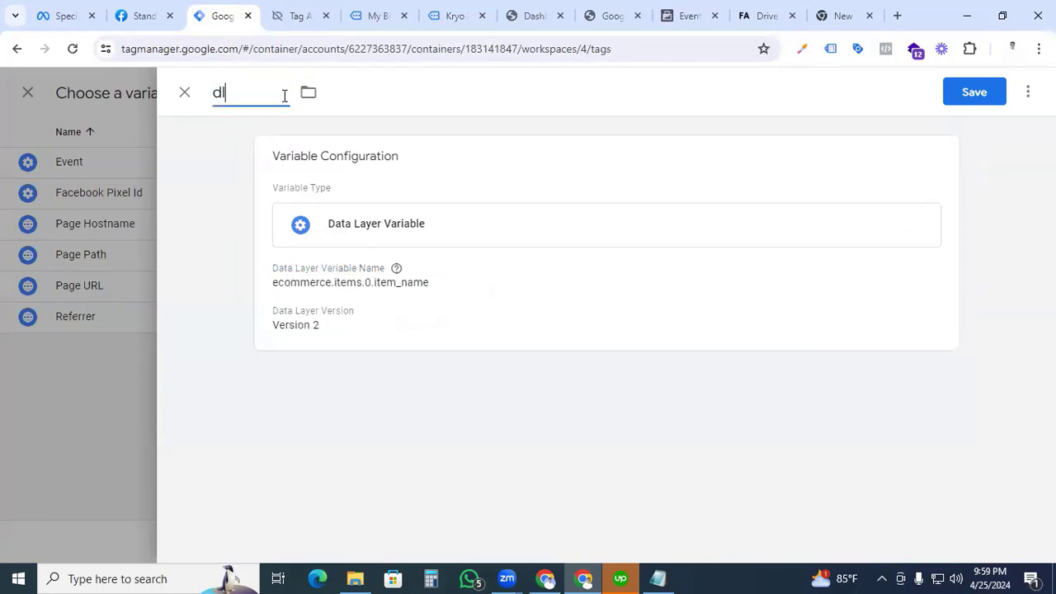
{"action": "type", "text": "v - Item Name"}
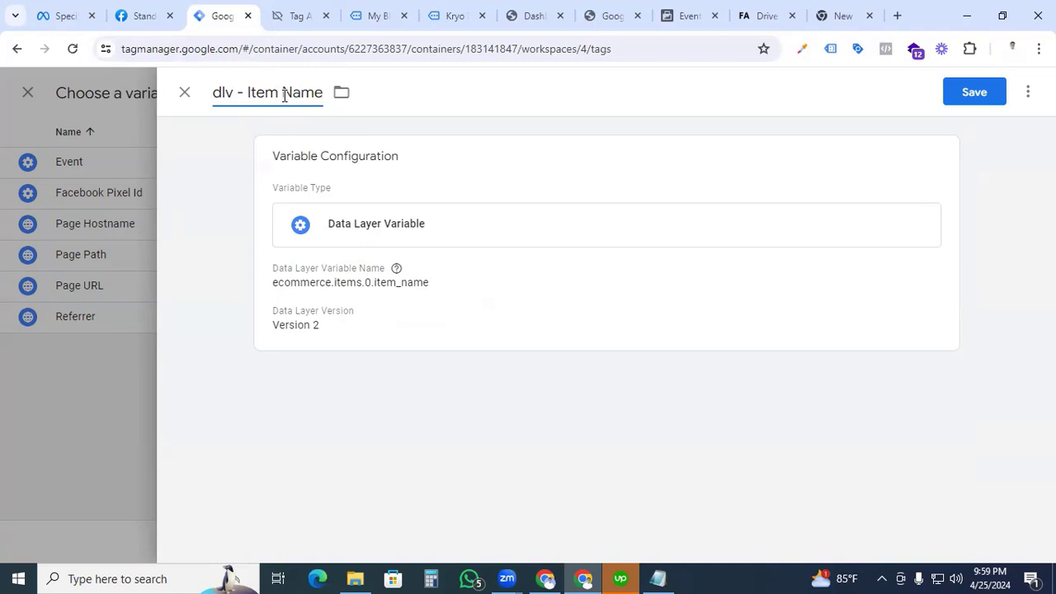
{"action": "left_click", "coordinate": [970, 92]}
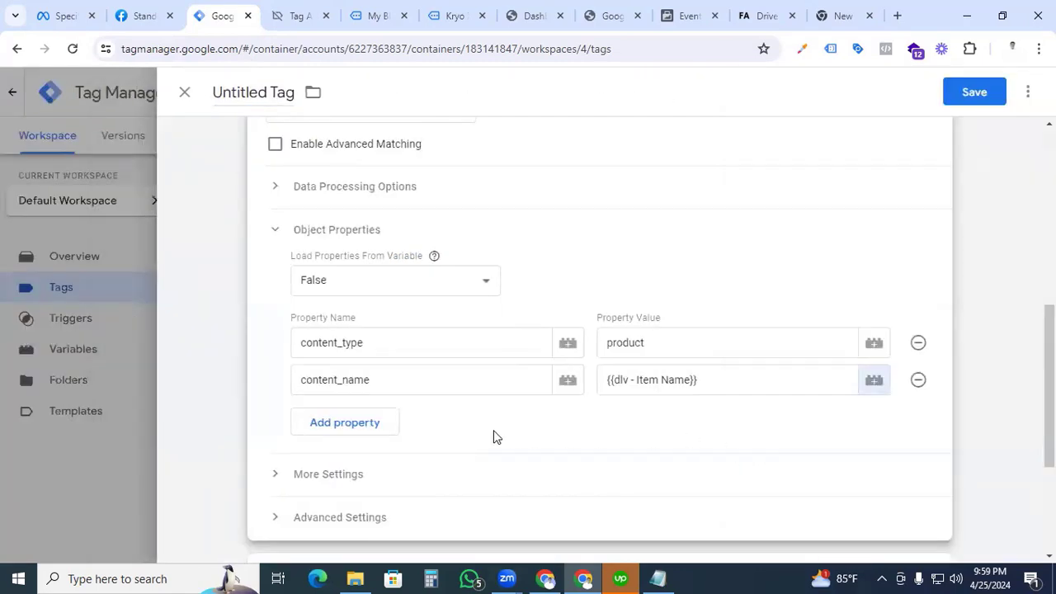
- Add a third object property and name it content_ids, copying the parameter name from Meta's custom data parameters documentation
{"action": "left_click", "coordinate": [334, 427]}
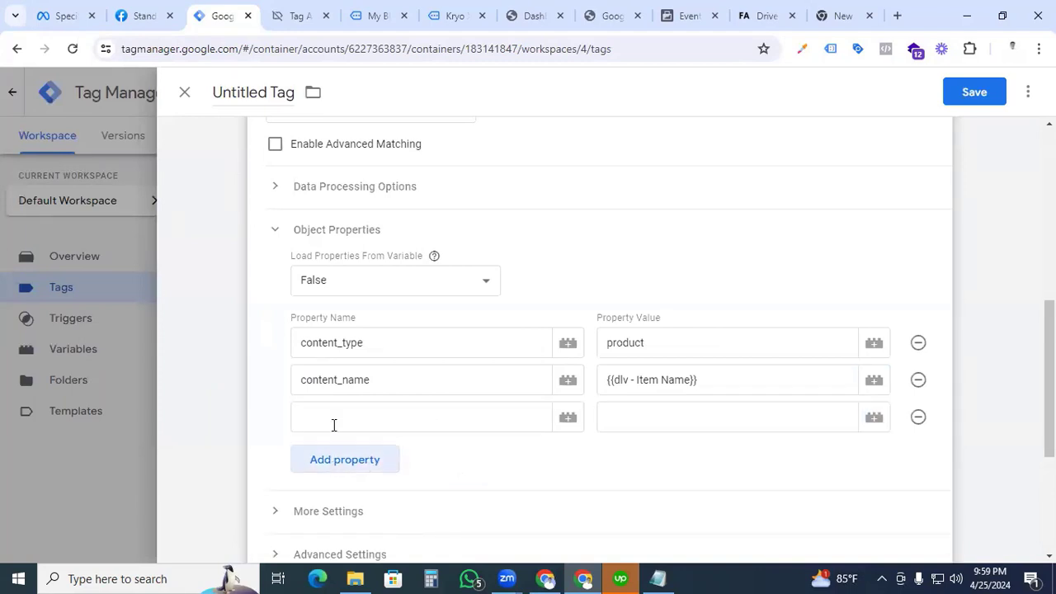
{"action": "left_click", "coordinate": [335, 425]}
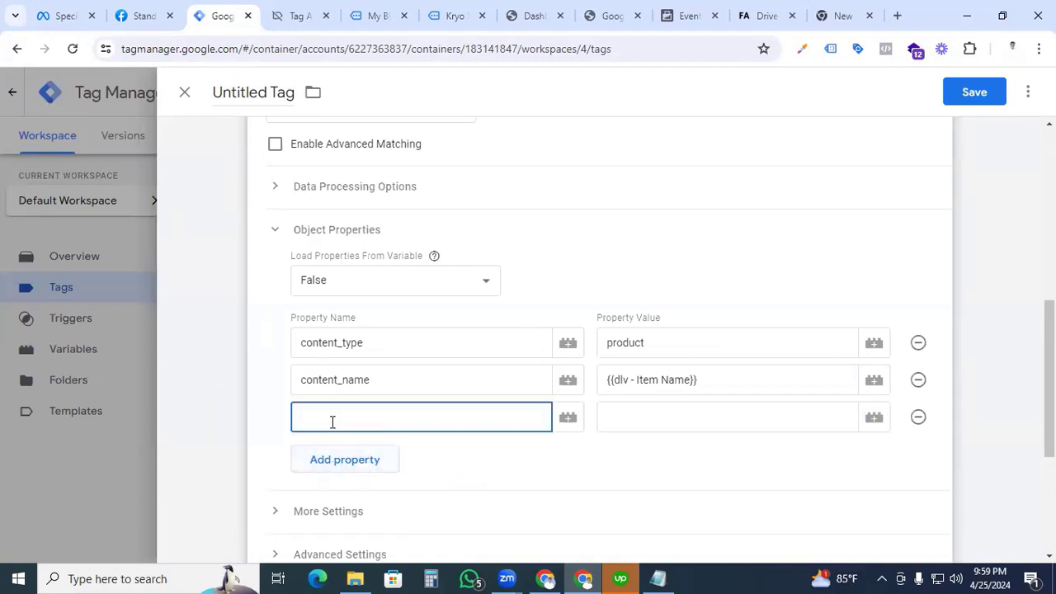
{"action": "left_click", "coordinate": [144, 17]}
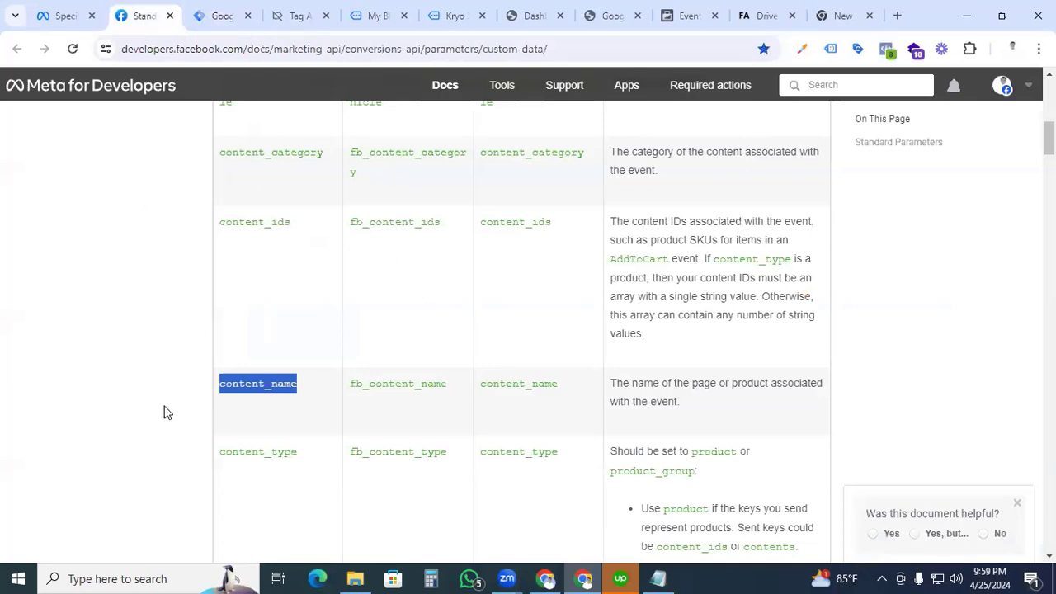
{"action": "scroll", "coordinate": [164, 413], "scroll_direction": "up", "scroll_amount": 1}
{"action": "left_click_drag", "start_coordinate": [294, 300], "coordinate": [223, 311]}
{"action": "key", "text": "ctrl+c"}
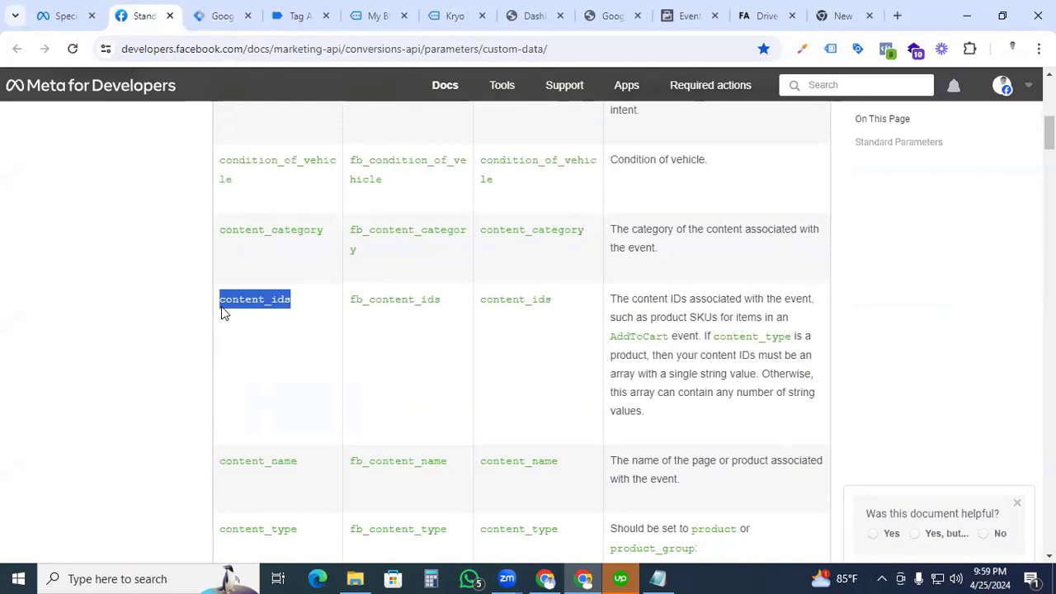
{"action": "left_click", "coordinate": [208, 18]}
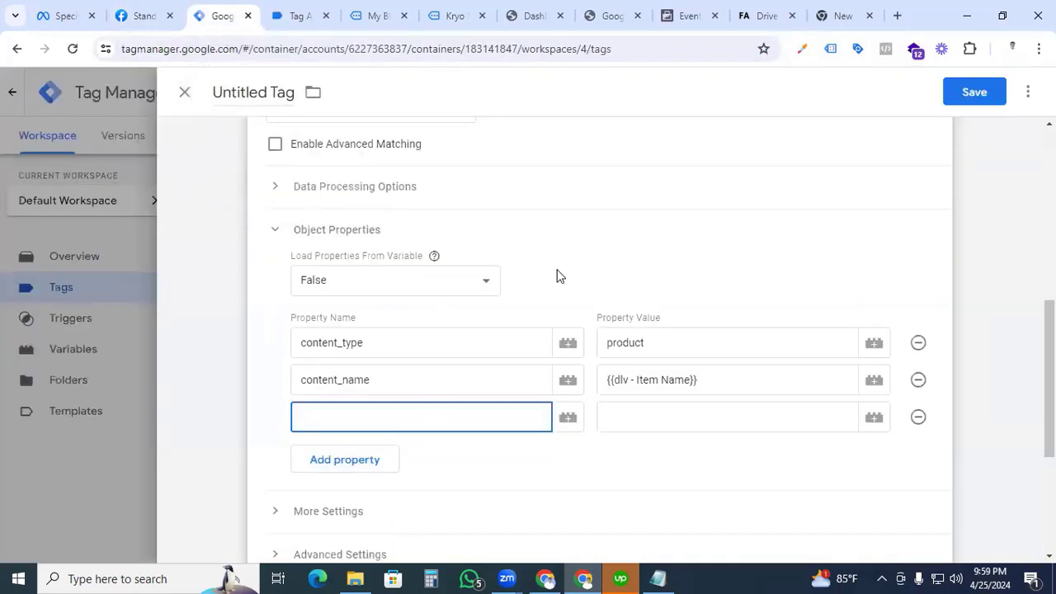
{"action": "key", "text": "ctrl+v"}
- Create a new variable of type Data Layer Variable for the content_ids property's value
{"action": "left_click", "coordinate": [874, 418]}
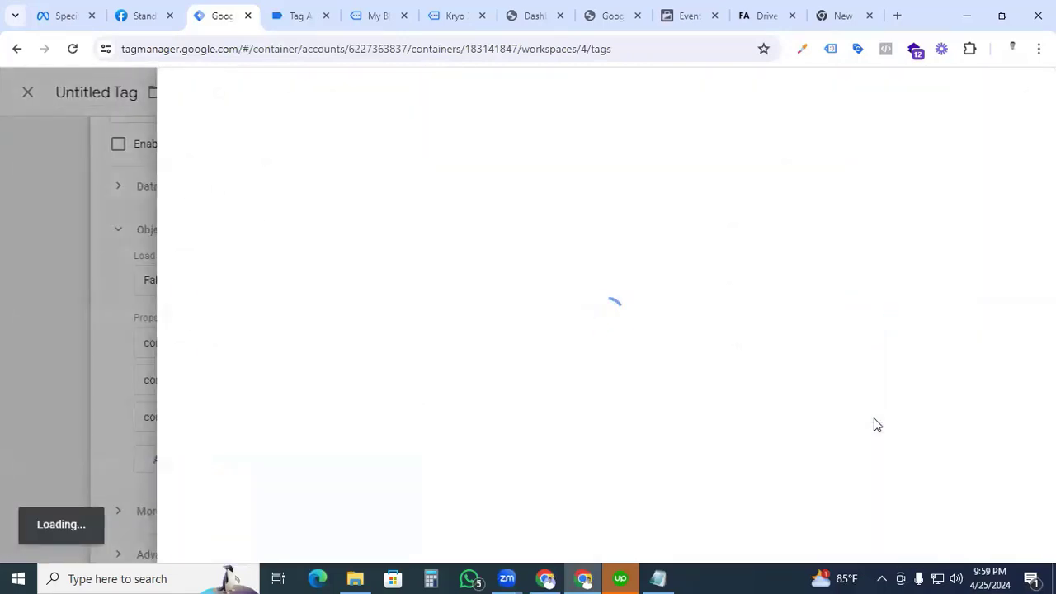
{"action": "left_click", "coordinate": [1031, 94]}
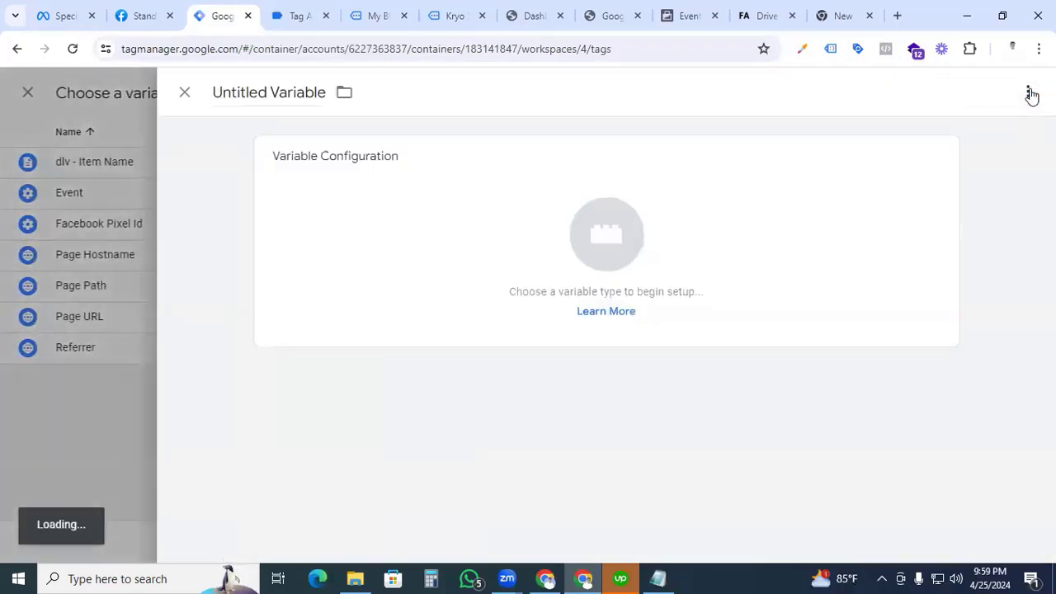
{"action": "left_click", "coordinate": [619, 250]}
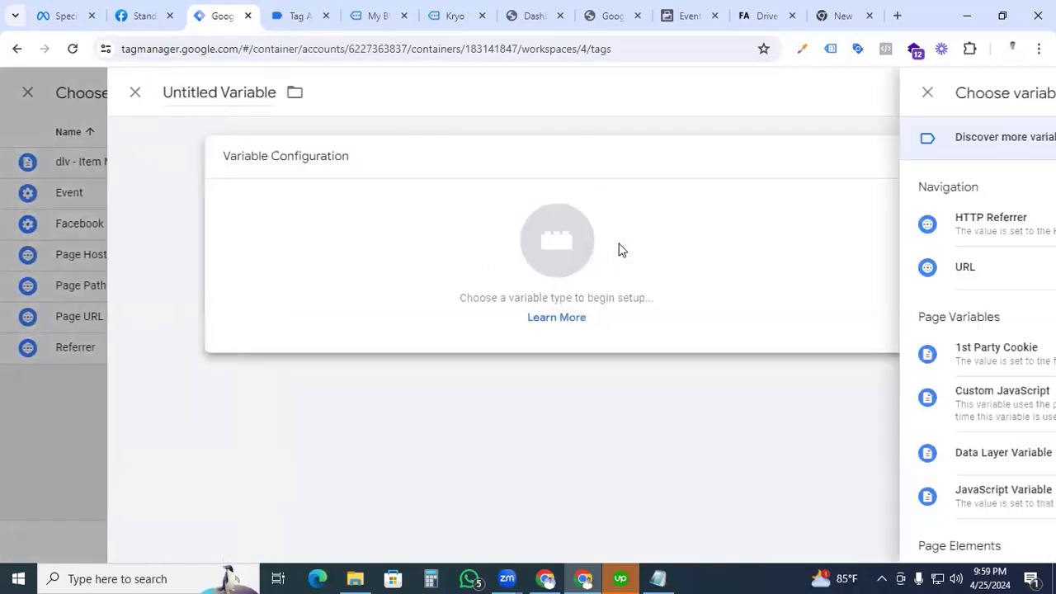
{"action": "scroll", "coordinate": [724, 390], "scroll_direction": "down", "scroll_amount": 1}
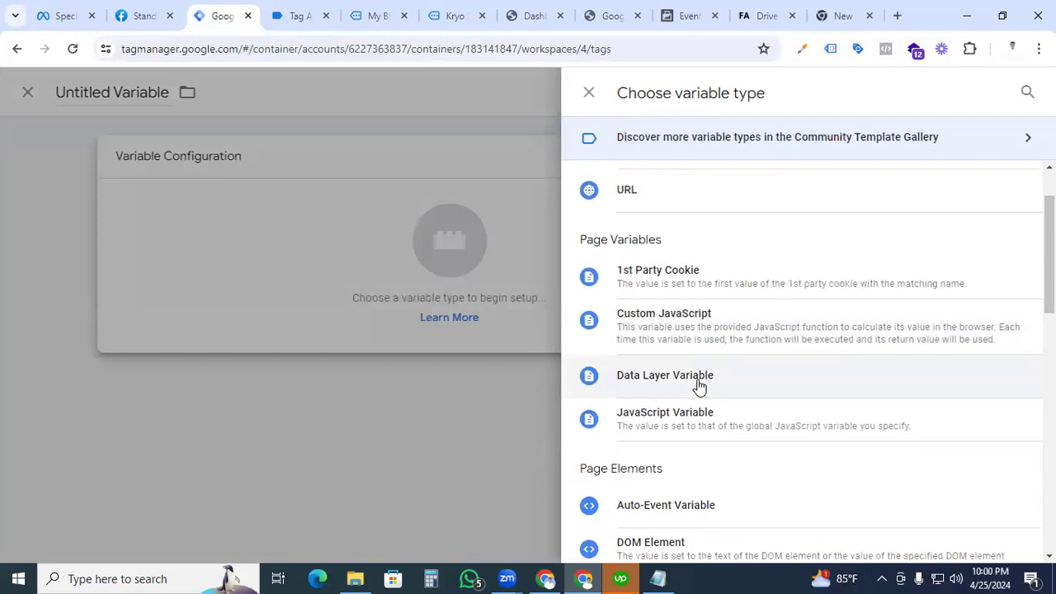
{"action": "left_click", "coordinate": [698, 376]}
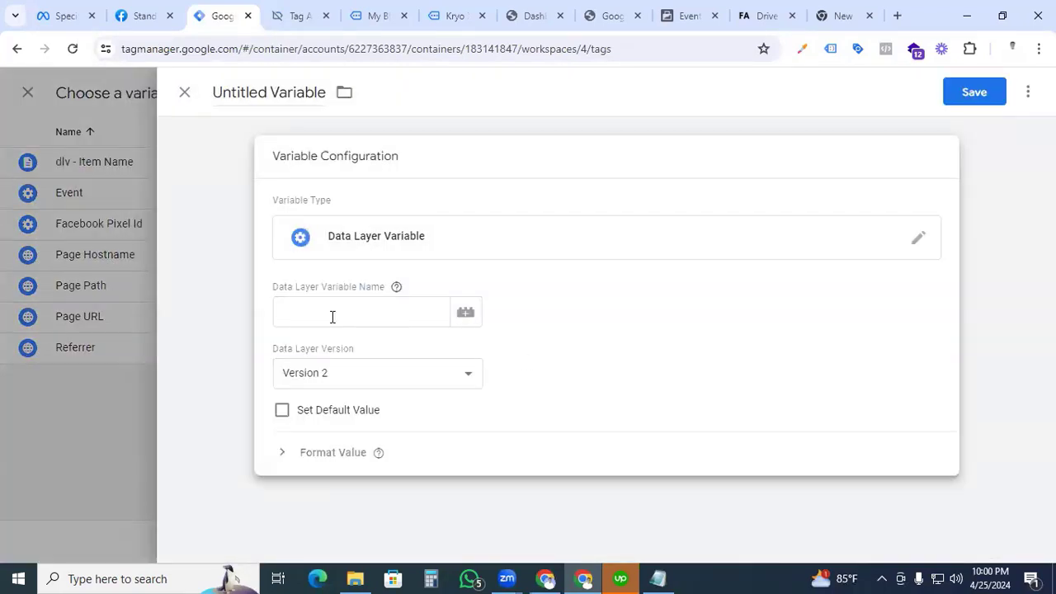
- Start the data layer variable name as "ecommerce.items.0.", following the ecommerce and items keys in the view_item dataLayer push
{"action": "left_click", "coordinate": [295, 8]}
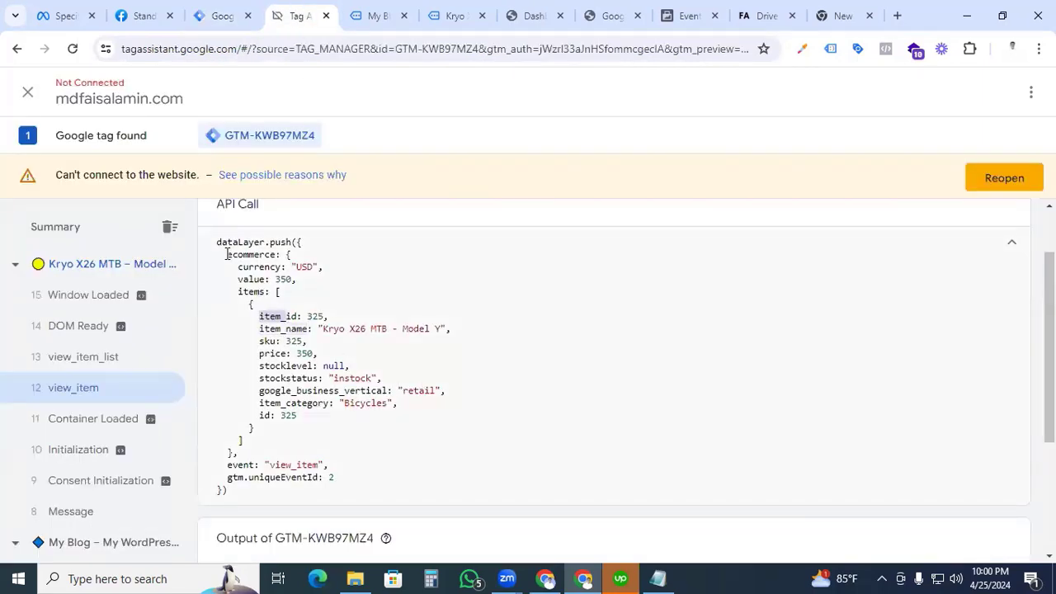
{"action": "left_click_drag", "start_coordinate": [226, 254], "coordinate": [279, 254]}
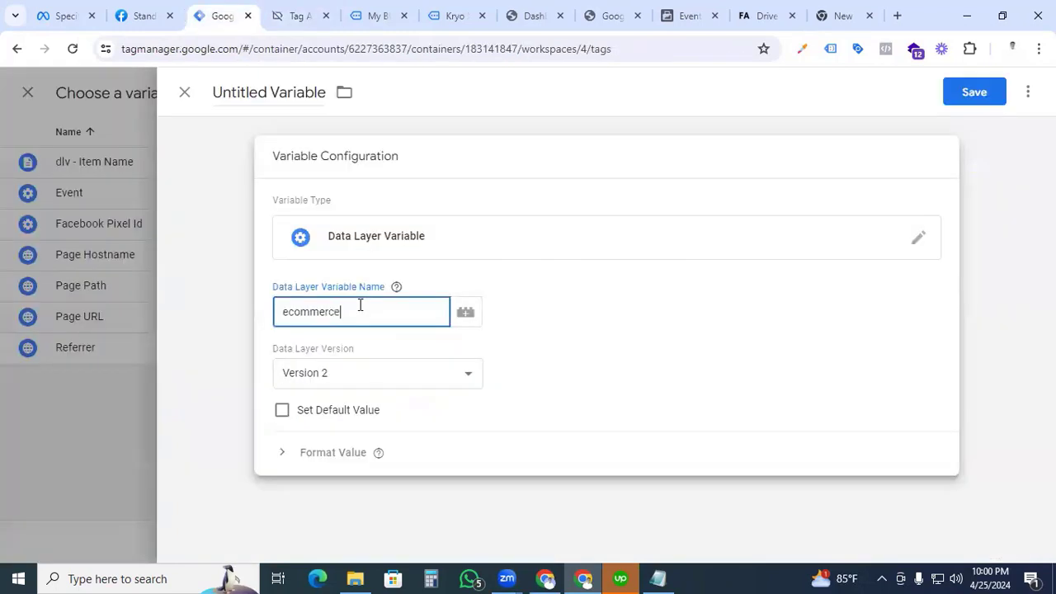
{"action": "left_click", "coordinate": [298, 15]}
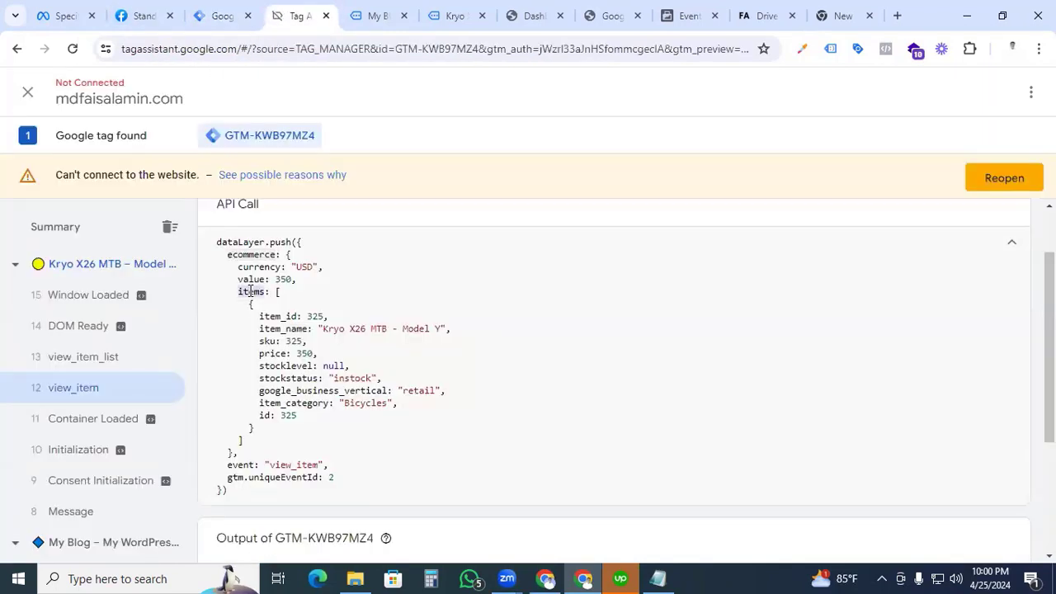
{"action": "left_click", "coordinate": [199, 17]}
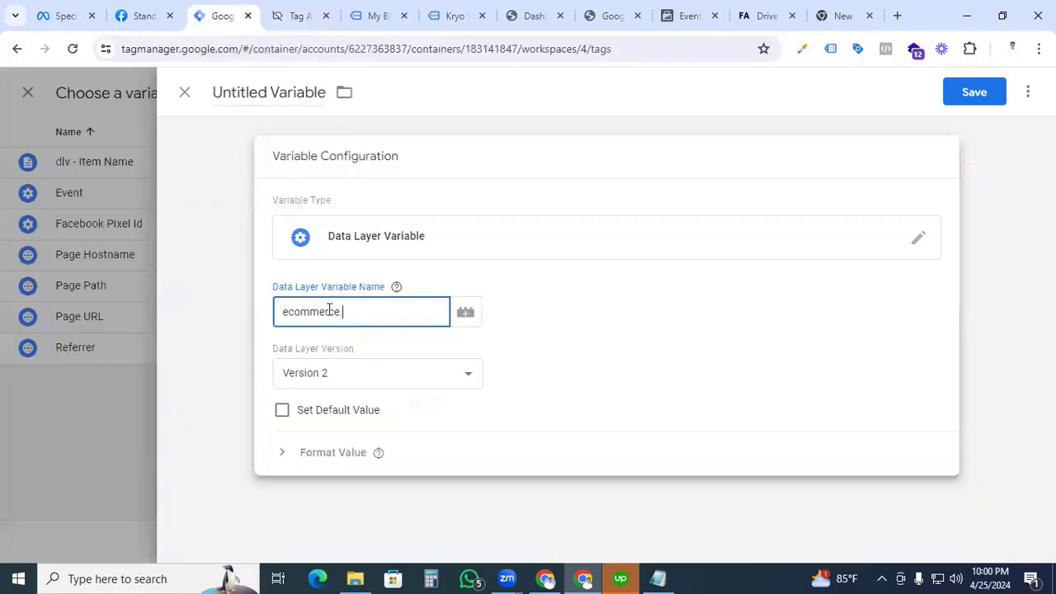
{"action": "type", "text": "items"}
{"action": "left_click", "coordinate": [297, 15]}
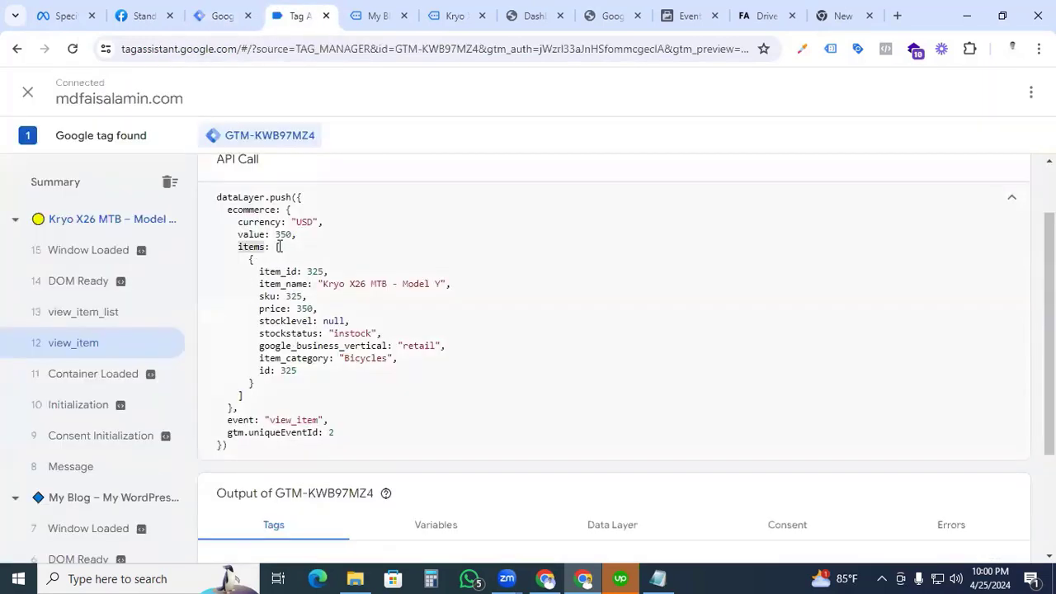
{"action": "left_click", "coordinate": [220, 16]}
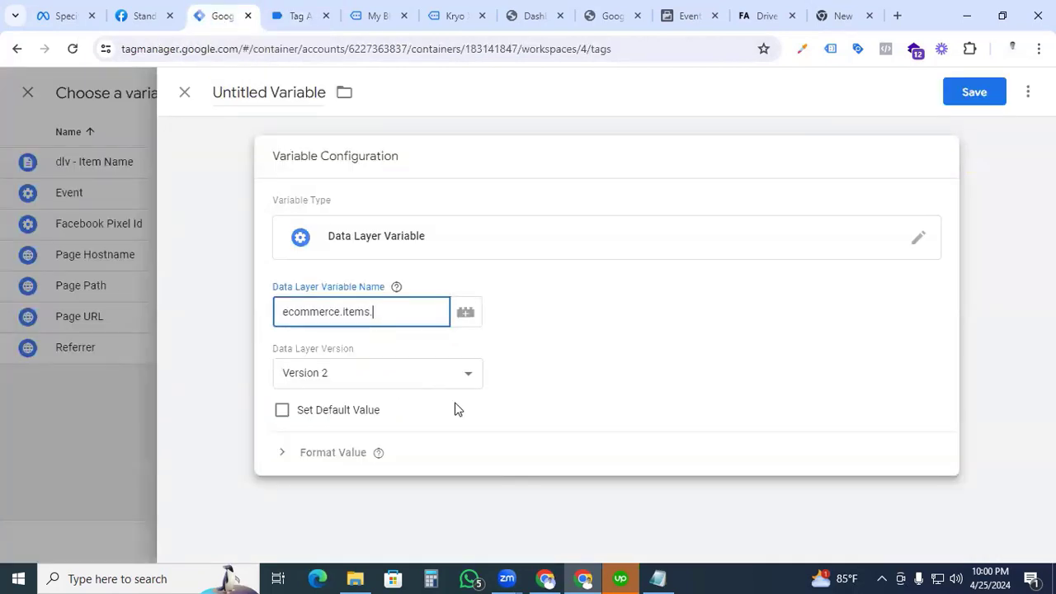
{"action": "type", "text": "0."}
- Copy the item_id key from the view_item dataLayer push and complete the data layer variable name as ecommerce.items.0.item_id
{"action": "left_click", "coordinate": [298, 13]}
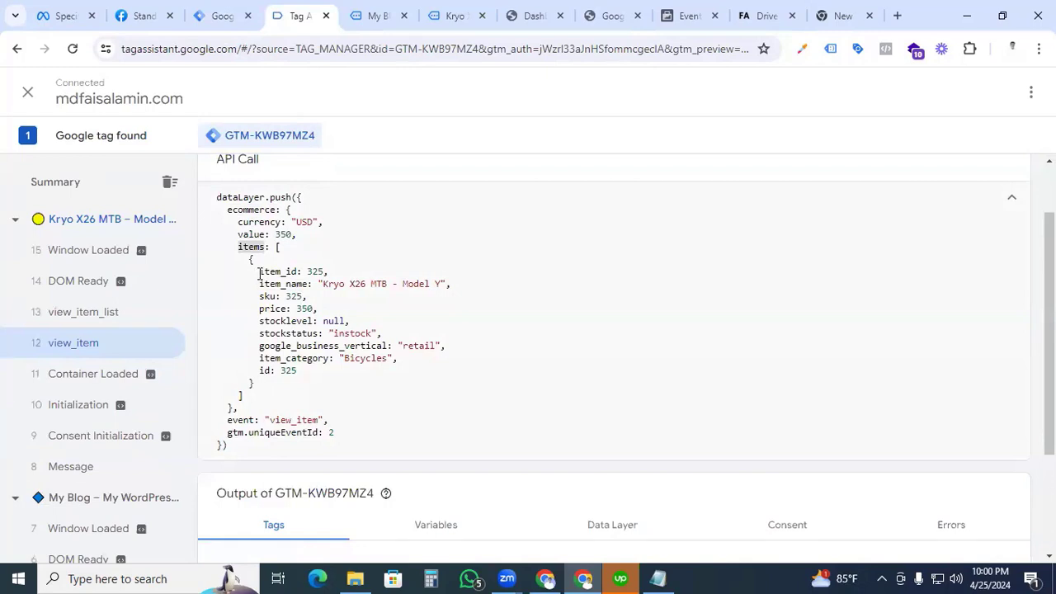
{"action": "left_click_drag", "start_coordinate": [259, 271], "coordinate": [299, 272]}
{"action": "key", "text": "ctrl+c"}
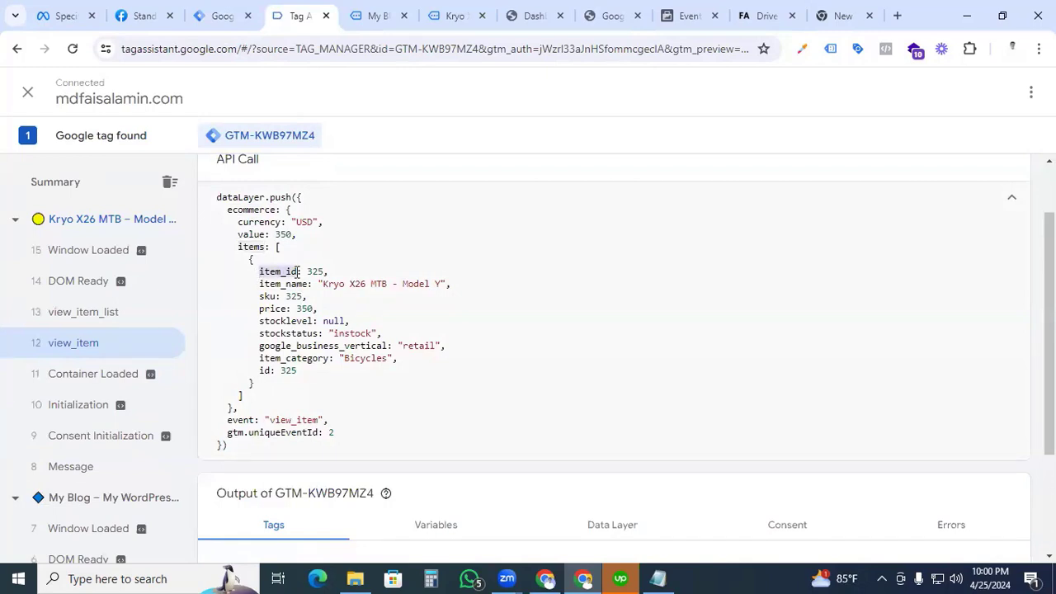
{"action": "left_click", "coordinate": [216, 16]}
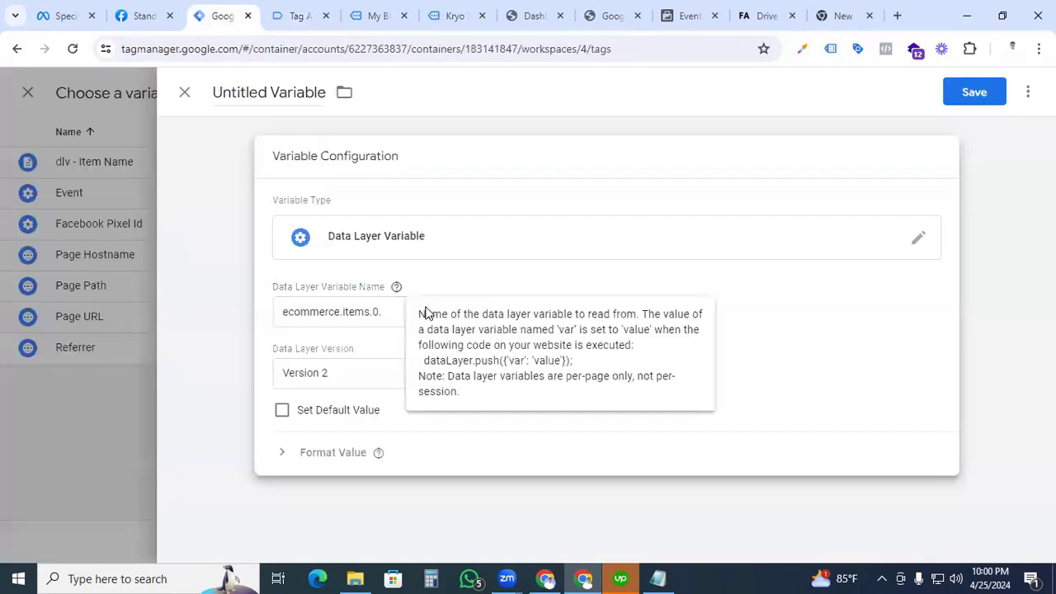
{"action": "left_click", "coordinate": [398, 313]}
{"action": "key", "text": "ctrl+v"}
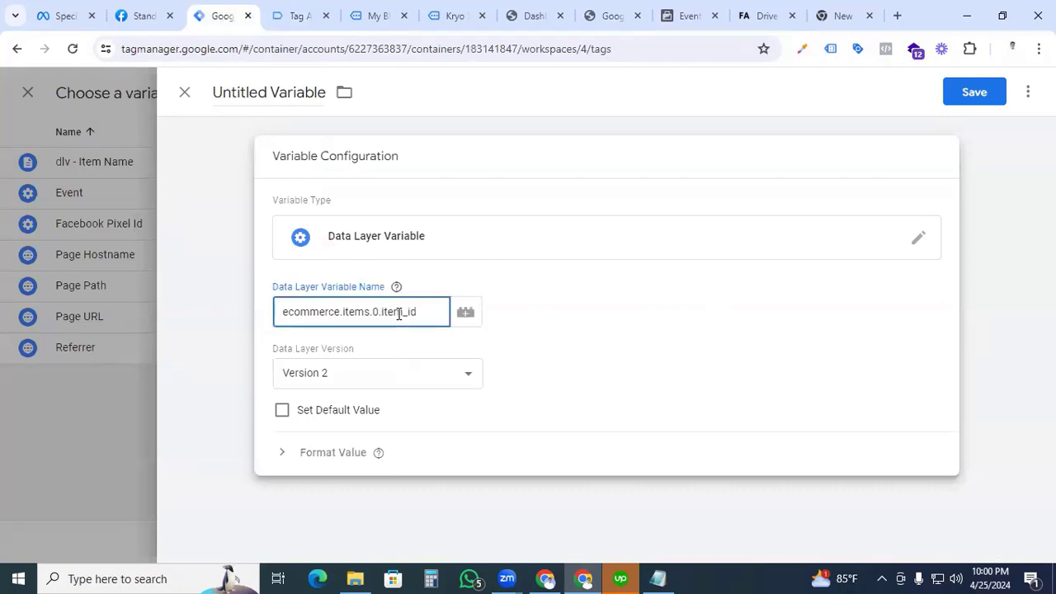
- Name the variable "dlv - item id" and save it as the content_ids property's value
{"action": "left_click", "coordinate": [273, 94]}
{"action": "key", "text": "ctrl+a"}
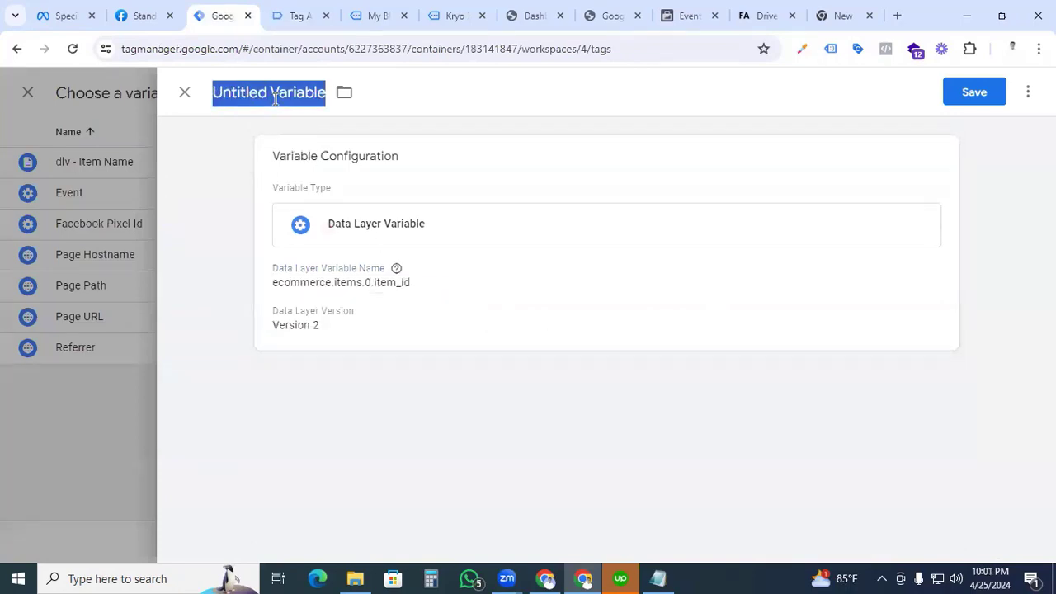
{"action": "type", "text": "dlv - i"}
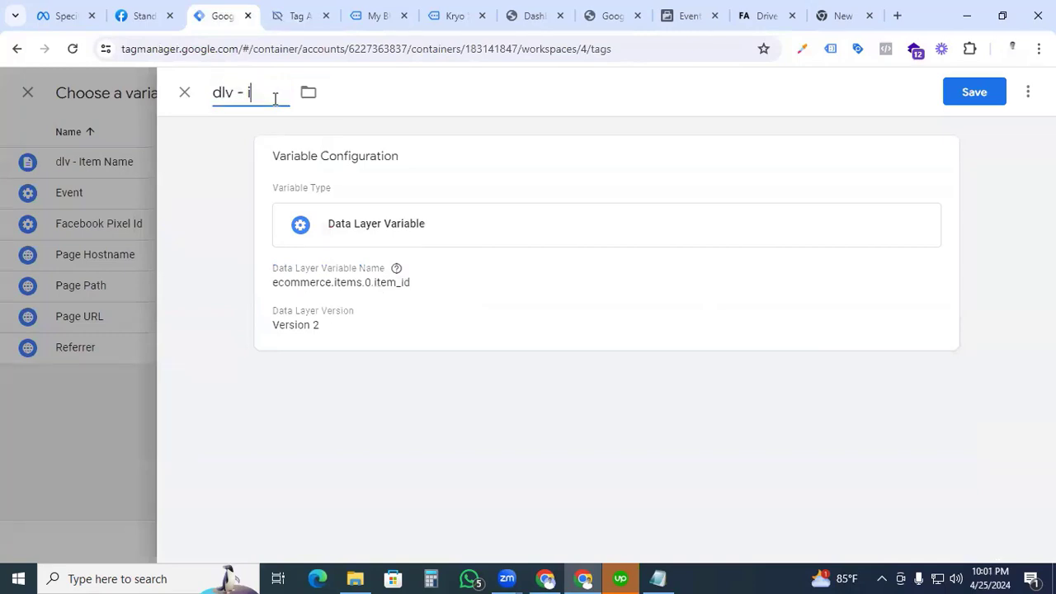
{"action": "type", "text": "tem id"}
{"action": "left_click", "coordinate": [989, 93]}
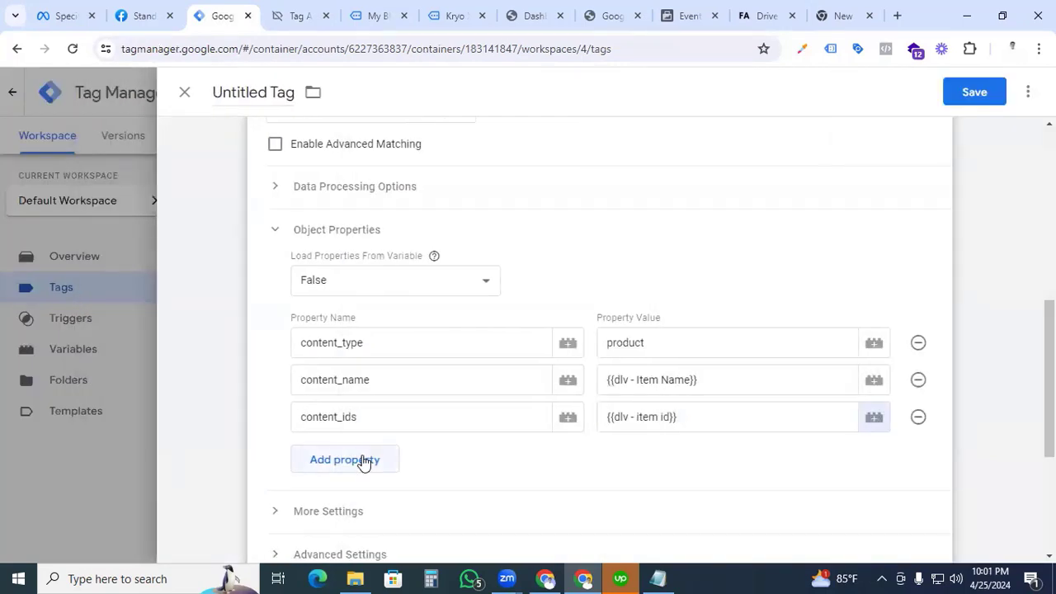
- Add a fourth object property and name it value, copying the parameter name from Meta's custom data parameters documentation
{"action": "left_click", "coordinate": [363, 460]}
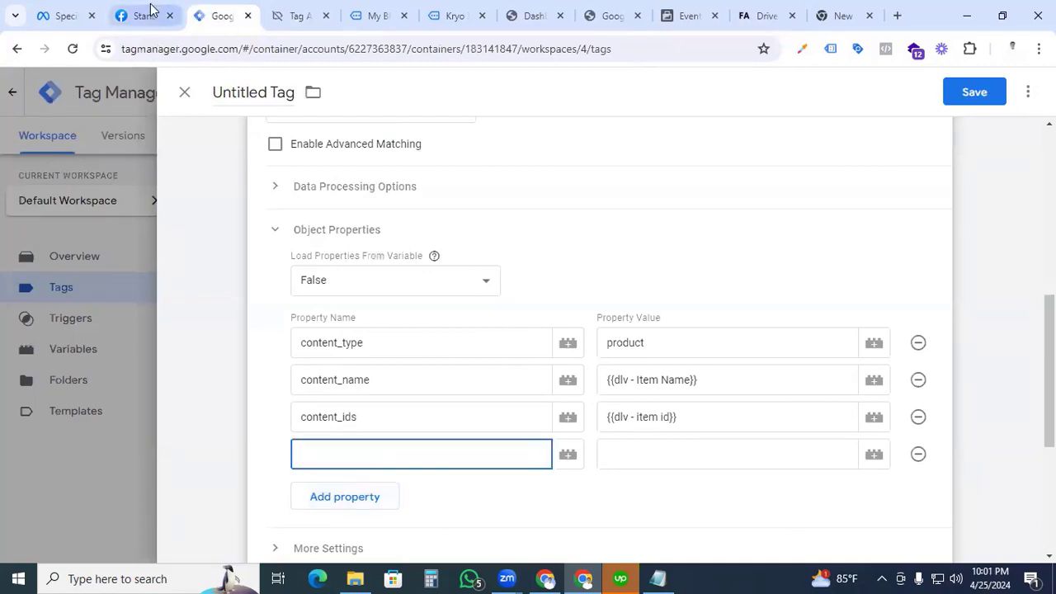
{"action": "left_click", "coordinate": [142, 15]}
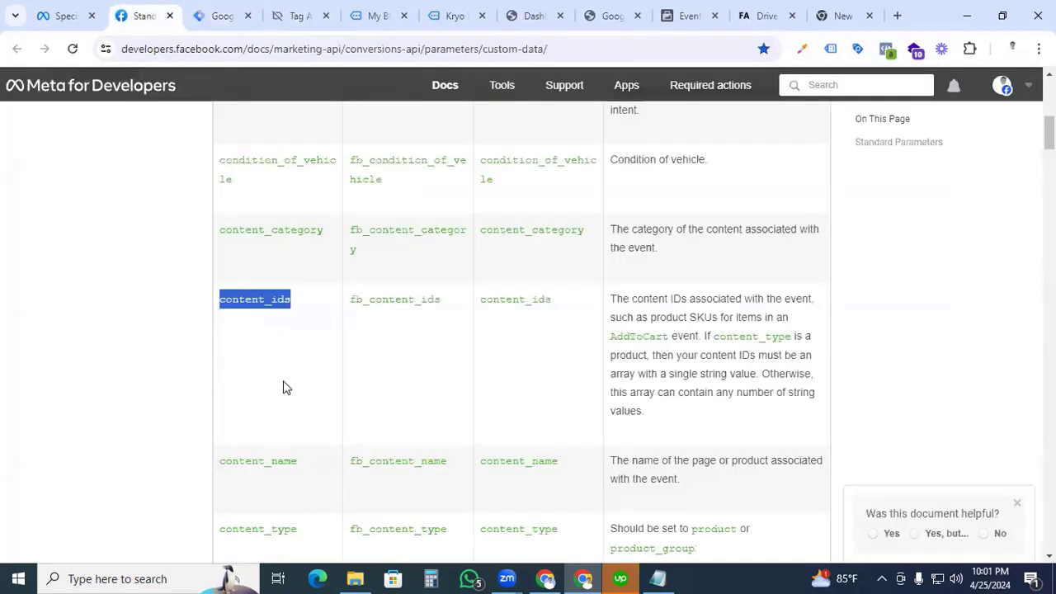
{"action": "scroll", "coordinate": [284, 387], "scroll_direction": "up", "scroll_amount": 4}
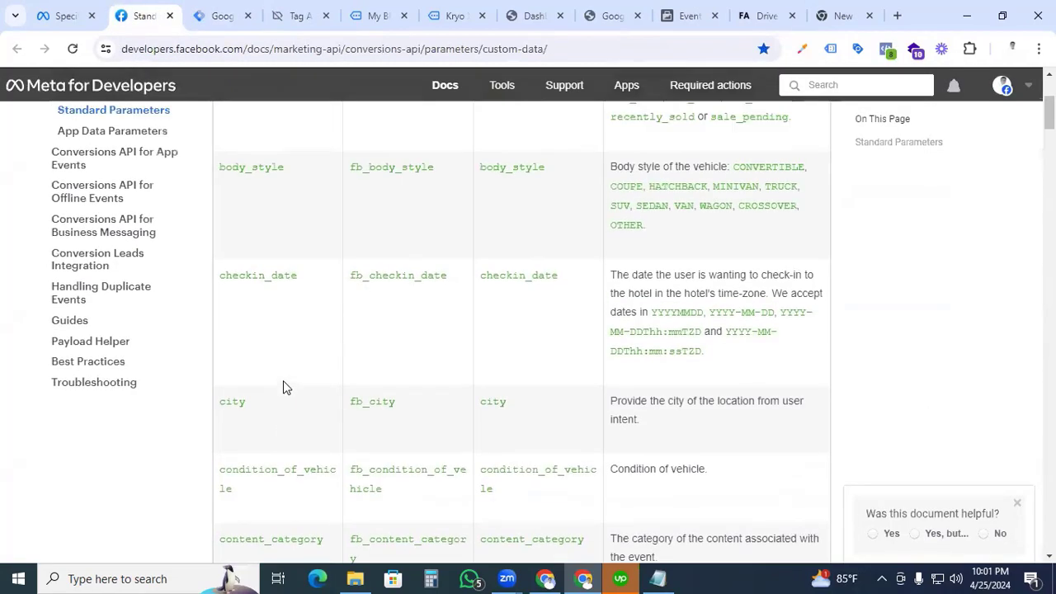
{"action": "scroll", "coordinate": [283, 387], "scroll_direction": "down", "scroll_amount": 15}
{"action": "left_click_drag", "start_coordinate": [254, 458], "coordinate": [223, 456]}
{"action": "key", "text": "ctrl+c"}
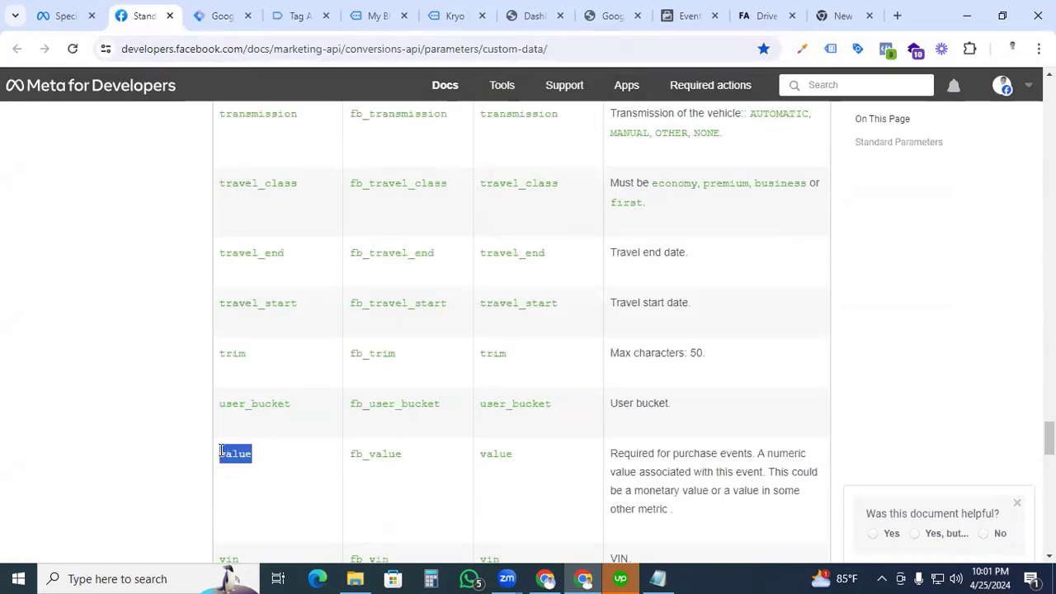
{"action": "left_click", "coordinate": [223, 15]}
{"action": "left_click", "coordinate": [377, 486]}
{"action": "key", "text": "ctrl+v"}
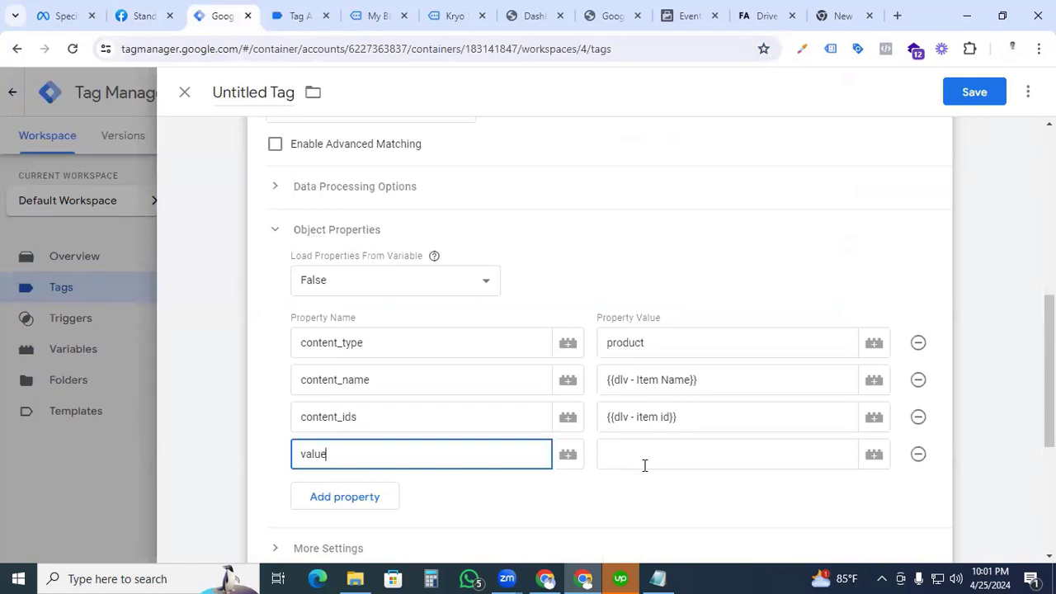
- Create a new variable of type Data Layer Variable to supply the value property
{"action": "left_click", "coordinate": [877, 460]}
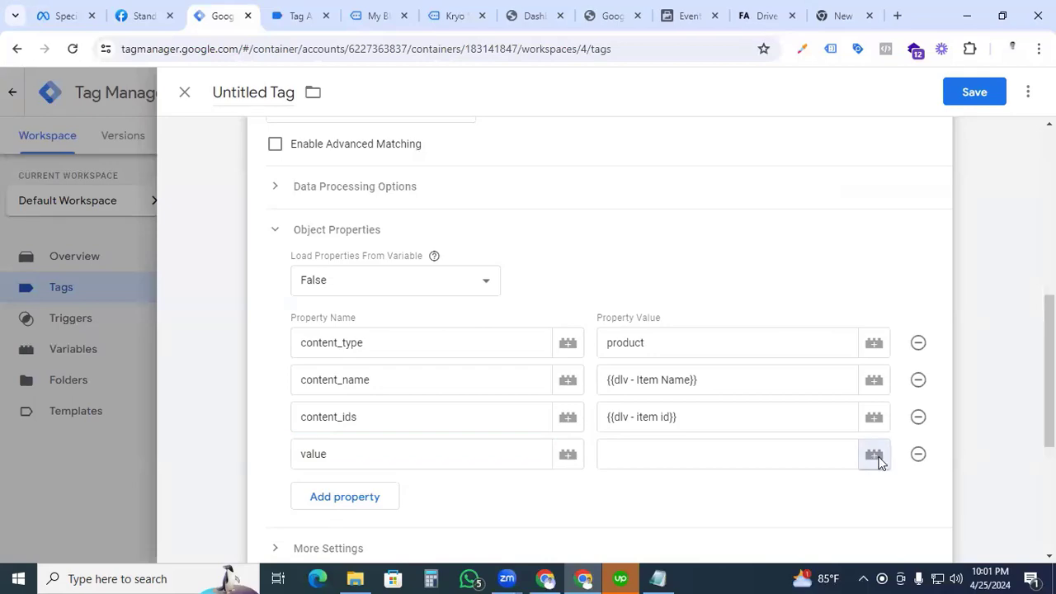
{"action": "left_click", "coordinate": [1024, 104]}
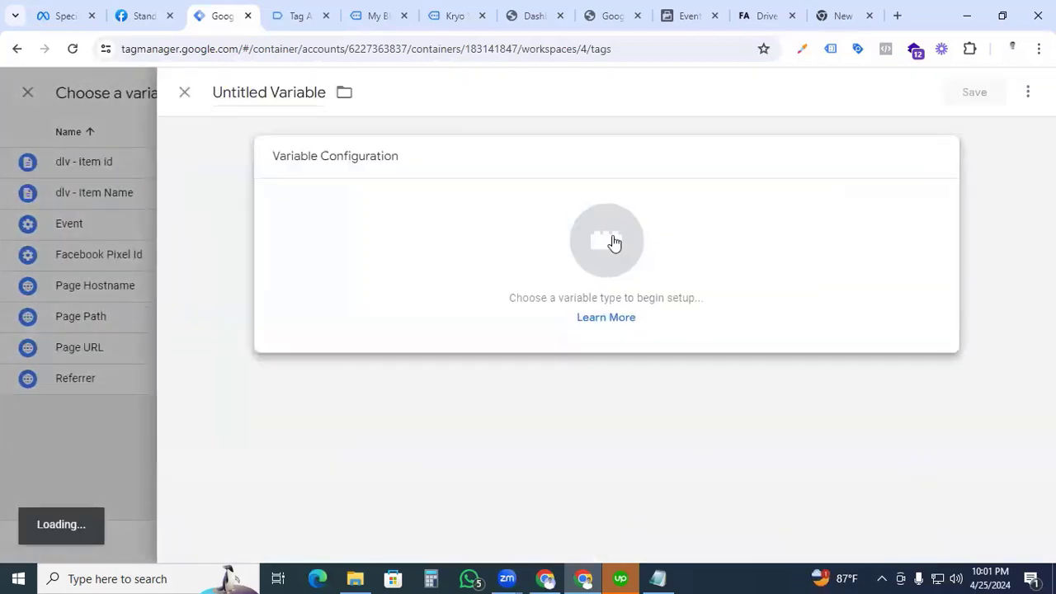
{"action": "left_click", "coordinate": [611, 242]}
{"action": "left_click", "coordinate": [647, 456]}
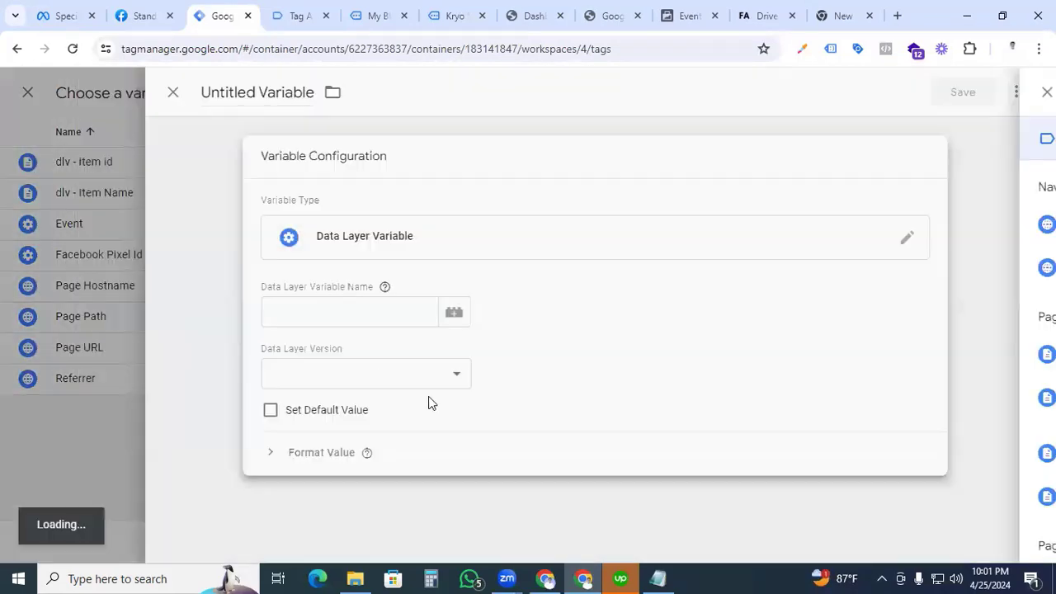
- Begin the data layer variable name with ecommerce.items, copying both keys from the view_item dataLayer push in Tag Assistant
{"action": "left_click", "coordinate": [296, 16]}
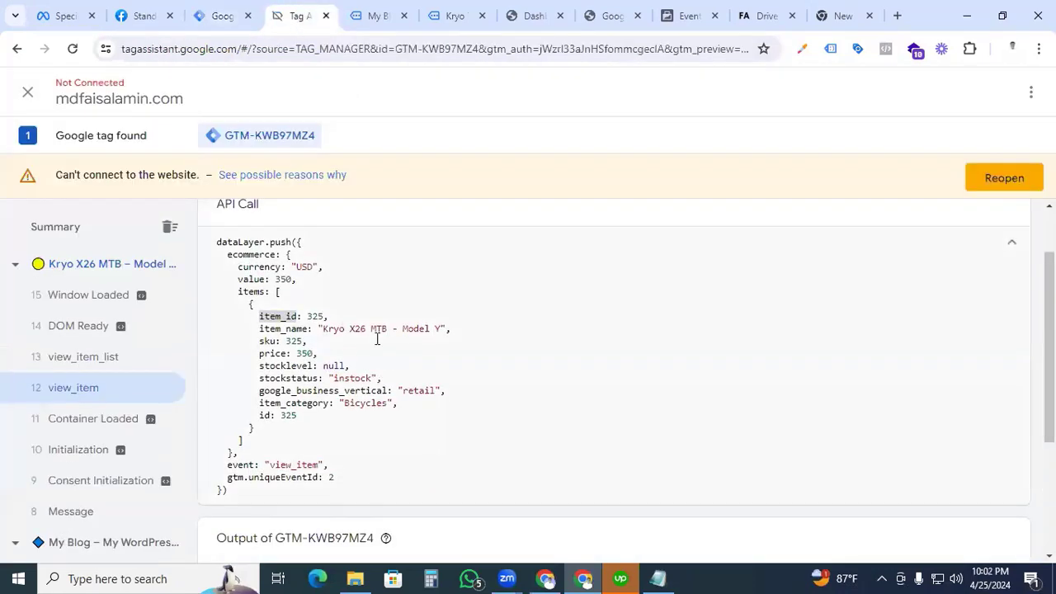
{"action": "double_click", "coordinate": [252, 279]}
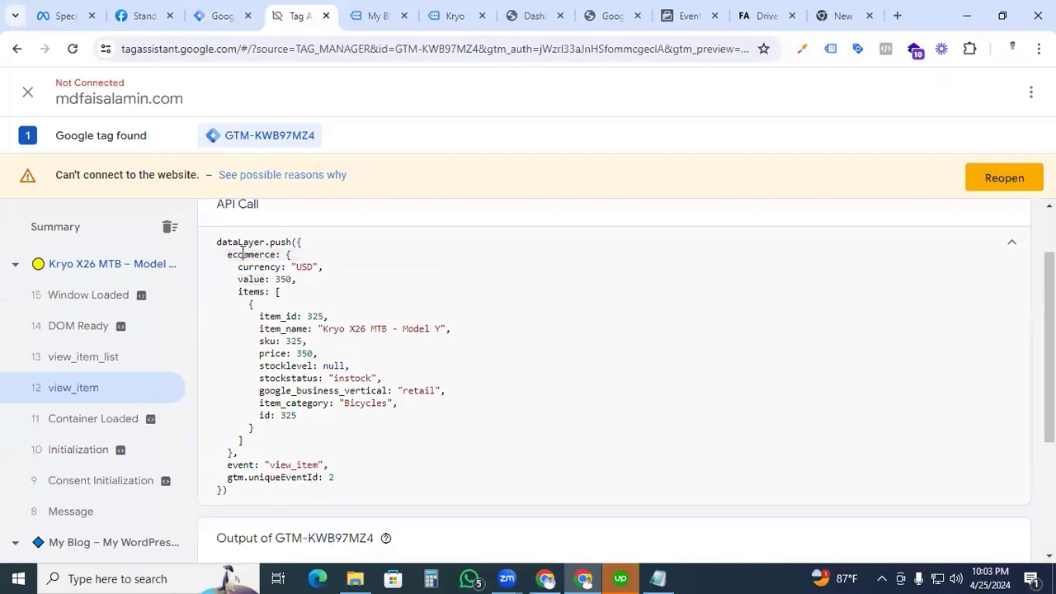
{"action": "double_click", "coordinate": [243, 254]}
{"action": "left_click", "coordinate": [221, 15]}
{"action": "left_click", "coordinate": [298, 16]}
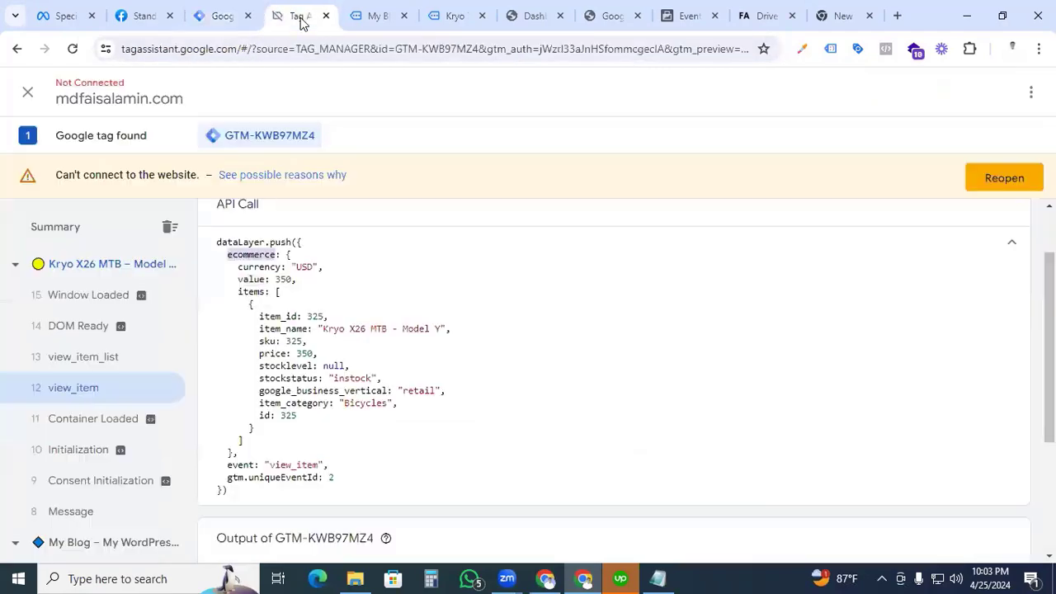
{"action": "left_click", "coordinate": [239, 291]}
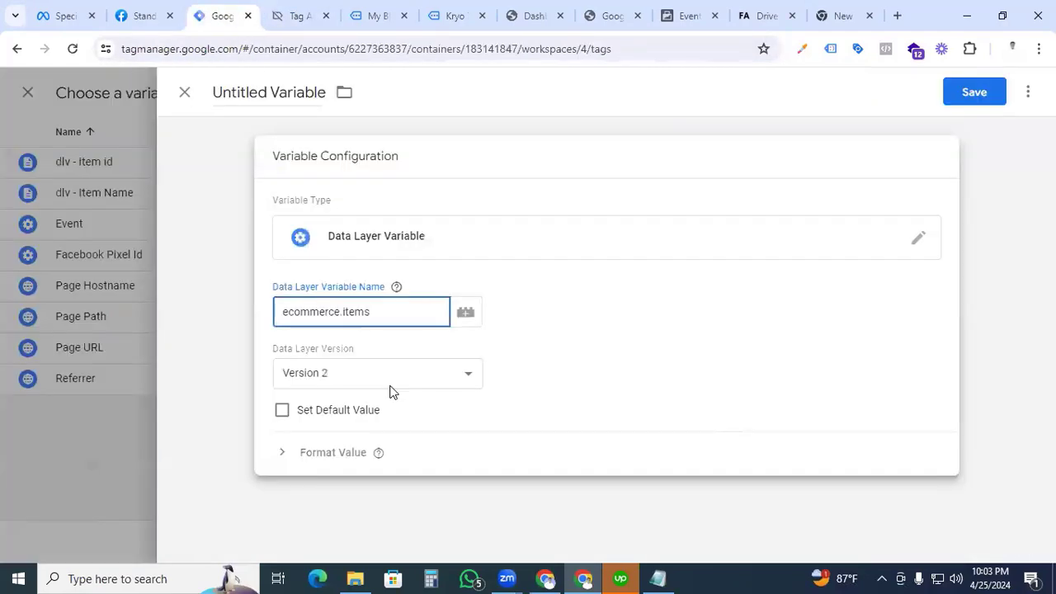
- Copy the price key from the view_item dataLayer push and complete the data layer variable name as ecommerce.items.0.price
{"action": "left_click", "coordinate": [291, 15]}
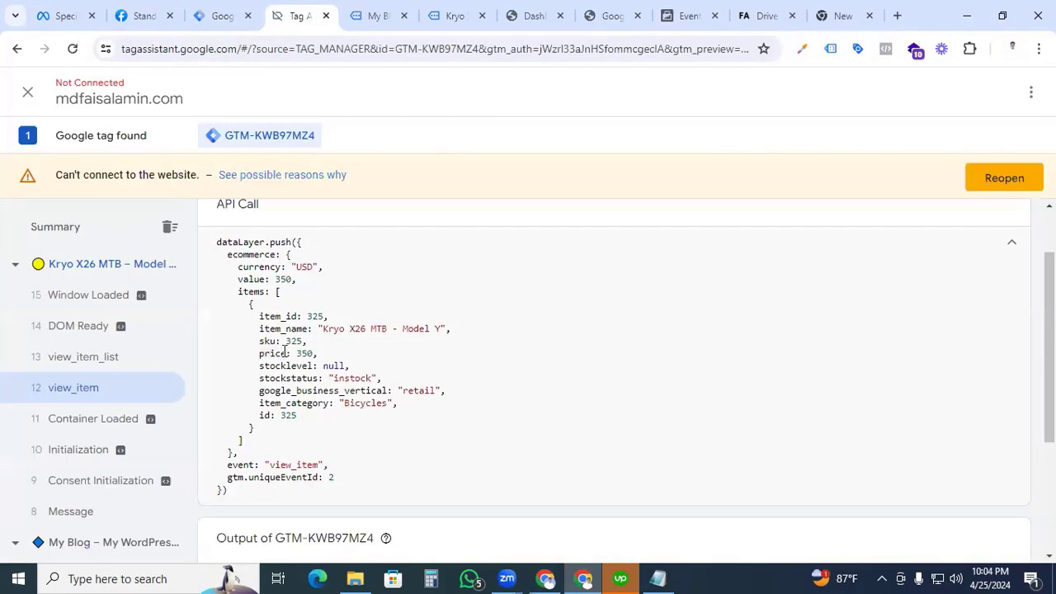
{"action": "left_click_drag", "start_coordinate": [283, 354], "coordinate": [257, 356]}
{"action": "left_click", "coordinate": [216, 16]}
{"action": "left_click", "coordinate": [394, 313]}
{"action": "key", "text": "ctrl+v"}
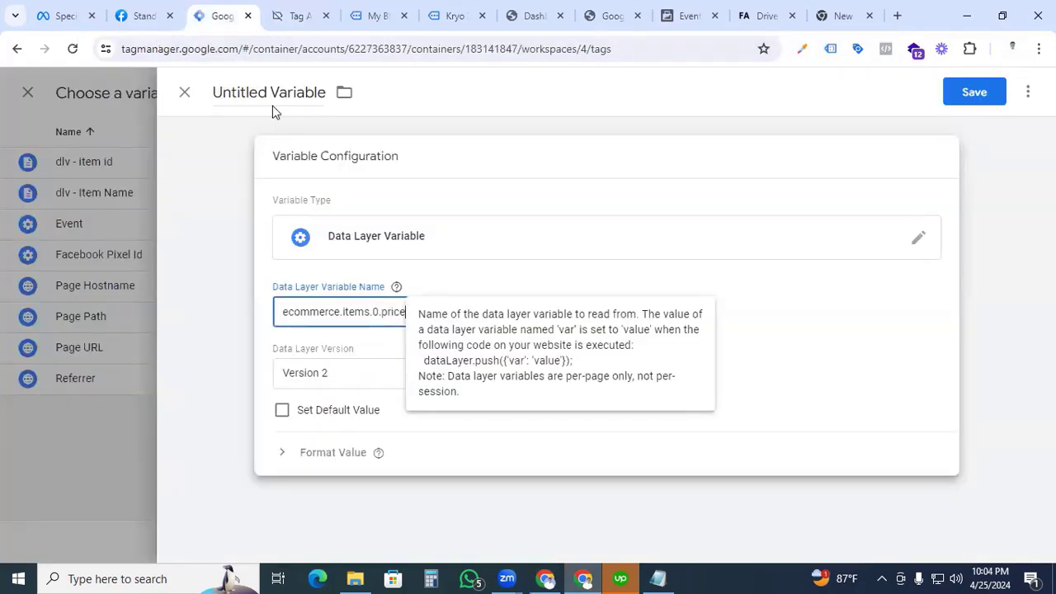
- Name the variable "dlv - item -price" and save it as the value property's value
{"action": "left_click", "coordinate": [274, 89]}
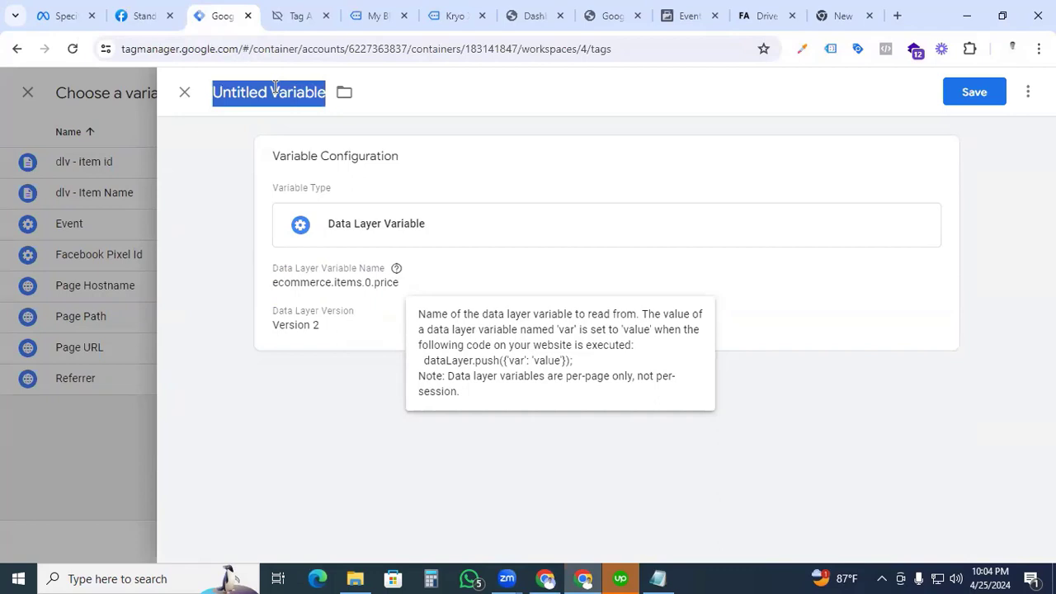
{"action": "type", "text": "dlv - "}
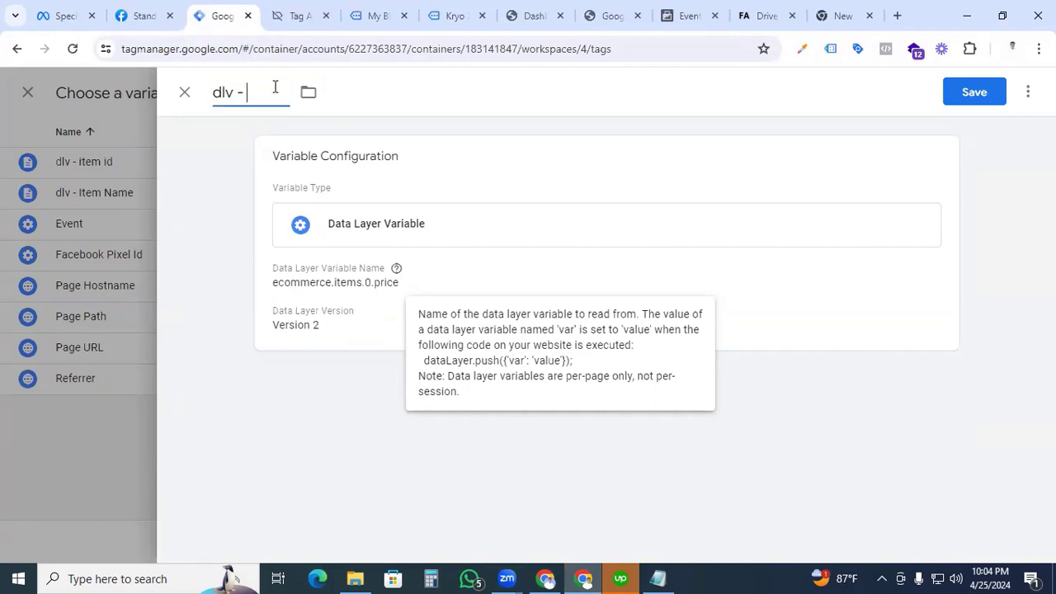
{"action": "type", "text": "item -price"}
{"action": "left_click", "coordinate": [971, 90]}
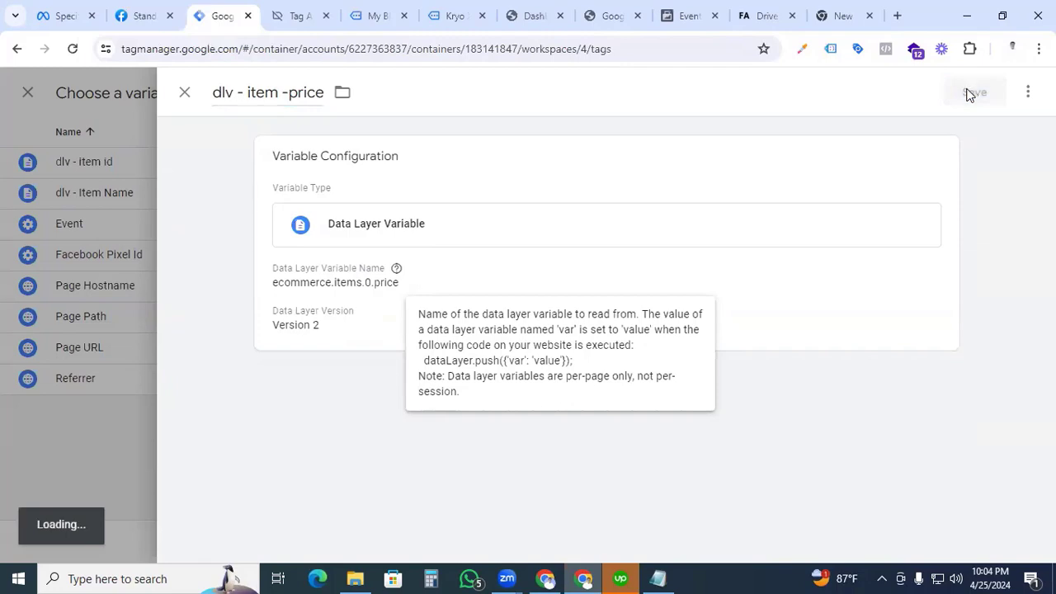
- Add a fifth object property and name it currency, copying the parameter name from Meta's custom data parameters documentation
{"action": "scroll", "coordinate": [258, 444], "scroll_direction": "down", "scroll_amount": 1}
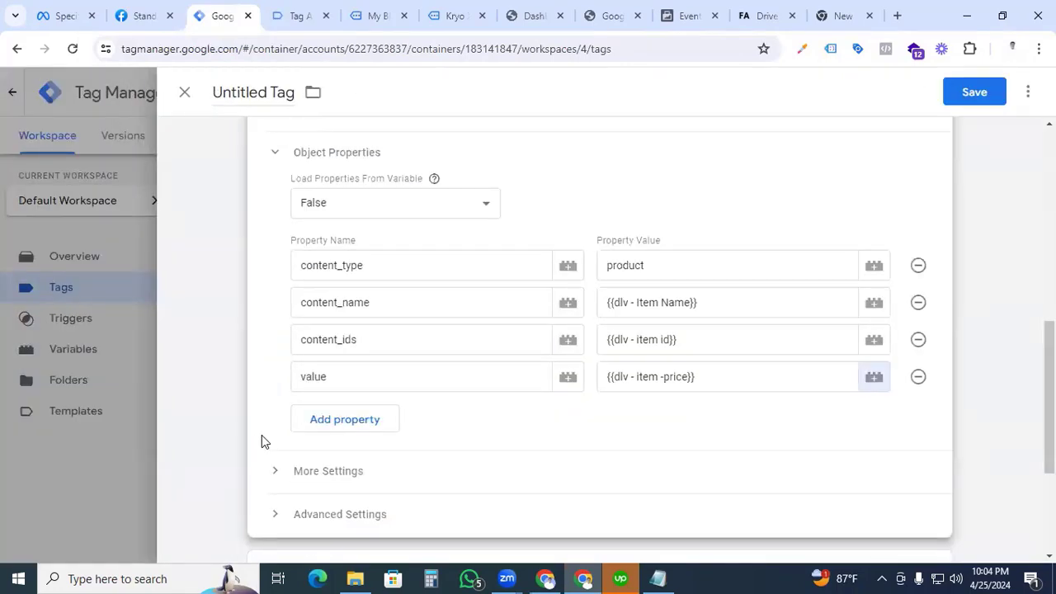
{"action": "left_click", "coordinate": [367, 420]}
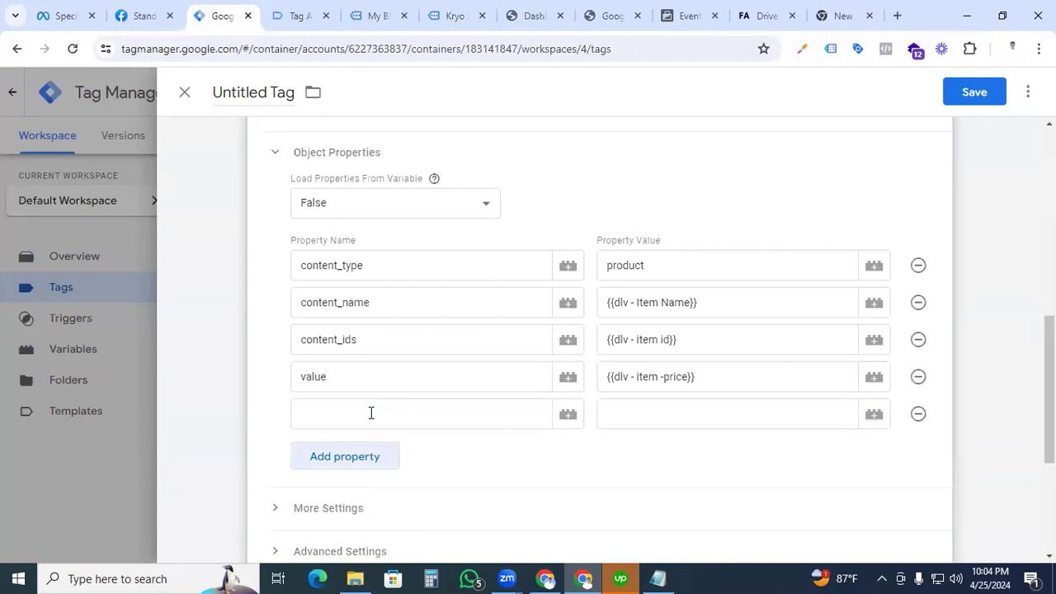
{"action": "left_click", "coordinate": [142, 17]}
{"action": "scroll", "coordinate": [259, 372], "scroll_direction": "down", "scroll_amount": 2}
{"action": "key", "text": "ctrl+f"}
{"action": "type", "text": "currency"}
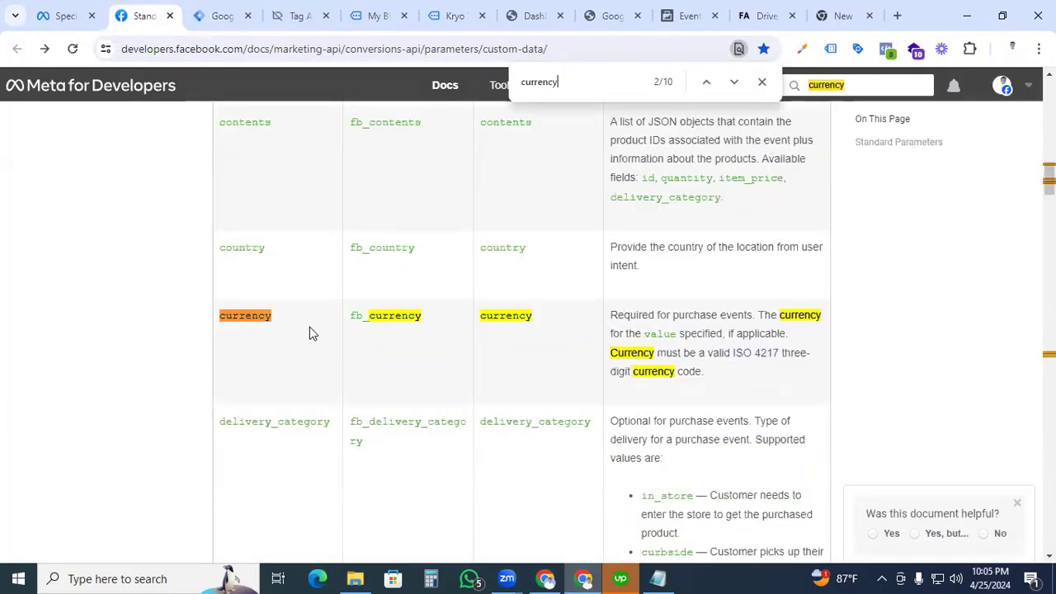
{"action": "left_click_drag", "start_coordinate": [279, 319], "coordinate": [222, 315]}
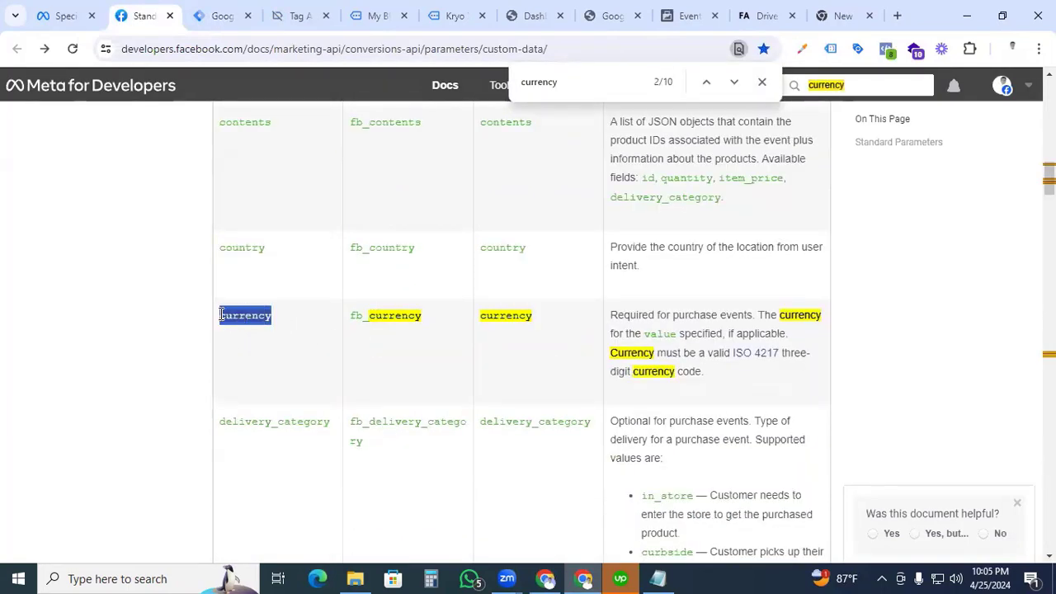
{"action": "left_click", "coordinate": [212, 11]}
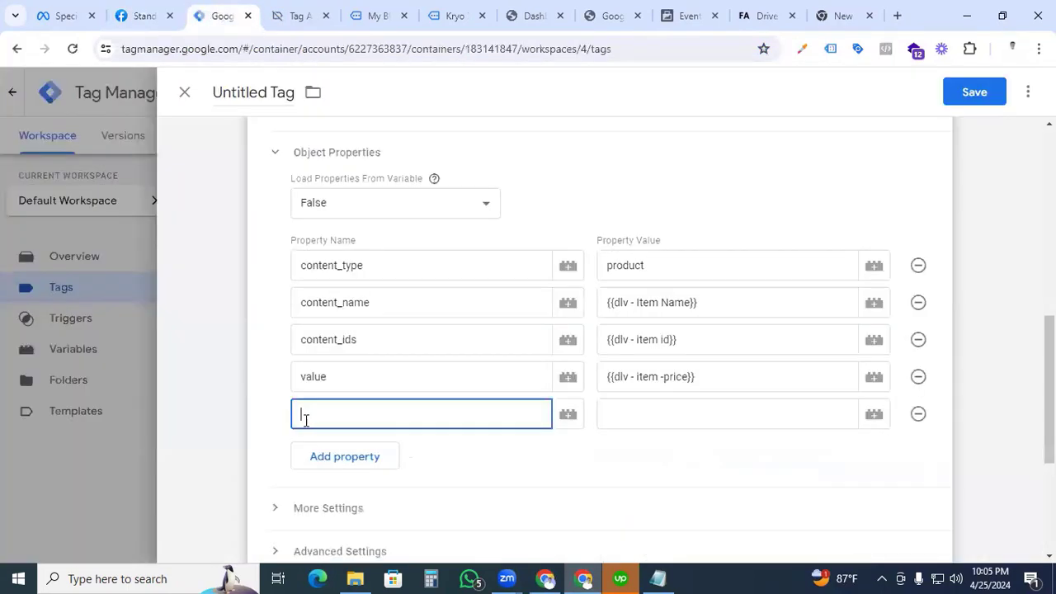
{"action": "key", "text": "ctrl+v"}
- Create a new variable of type Data Layer Variable to supply the currency property
{"action": "left_click", "coordinate": [682, 415]}
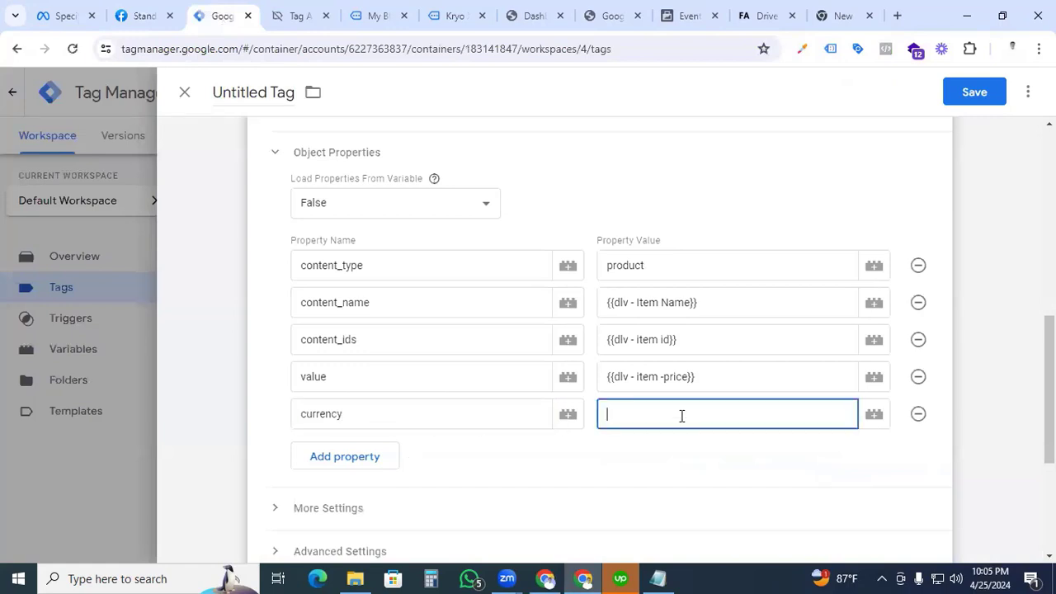
{"action": "left_click", "coordinate": [874, 419]}
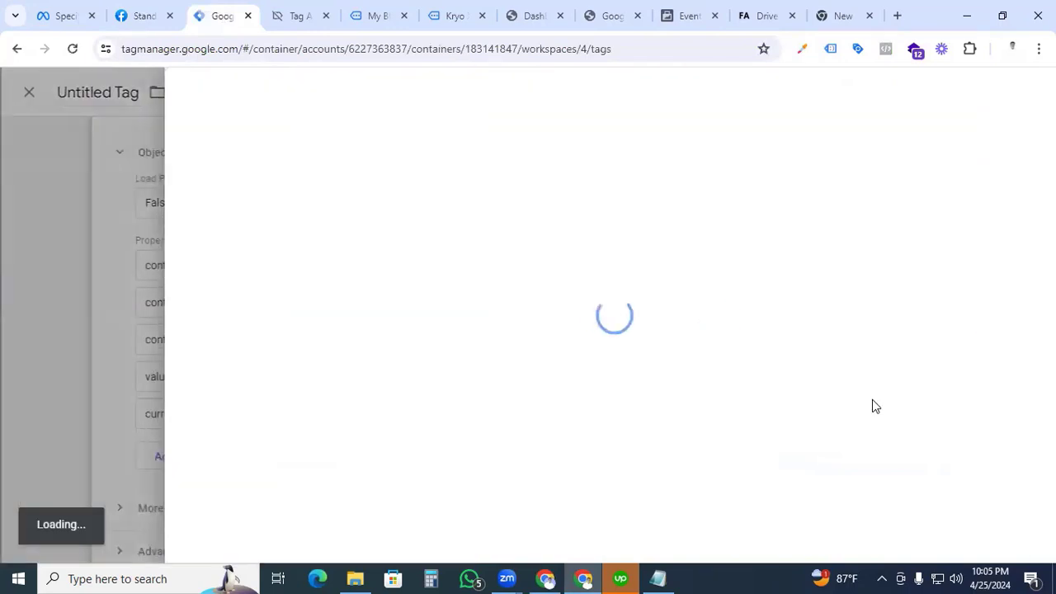
{"action": "left_click", "coordinate": [1027, 93]}
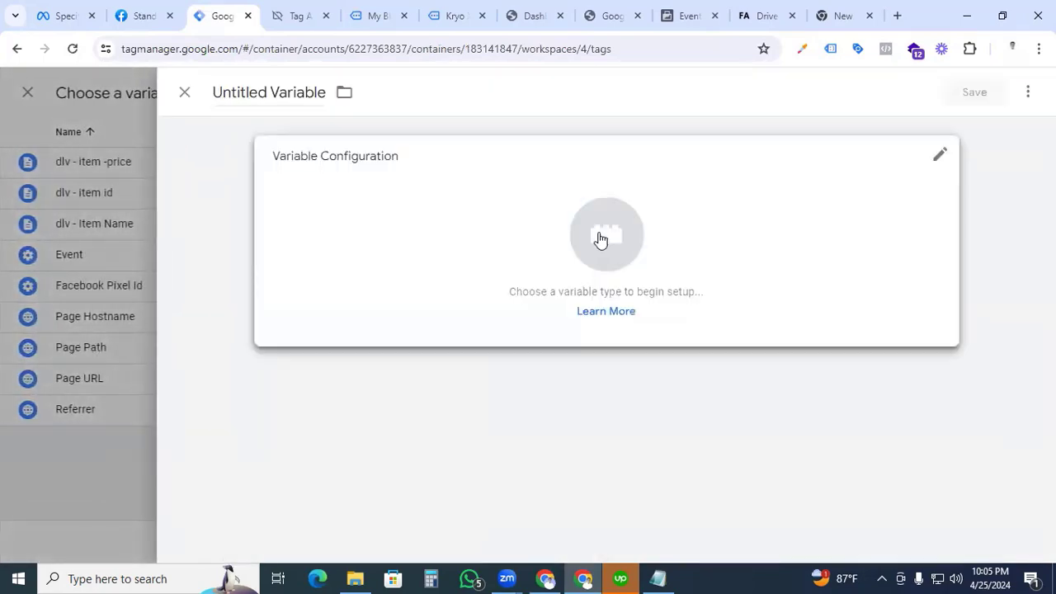
{"action": "left_click", "coordinate": [600, 239]}
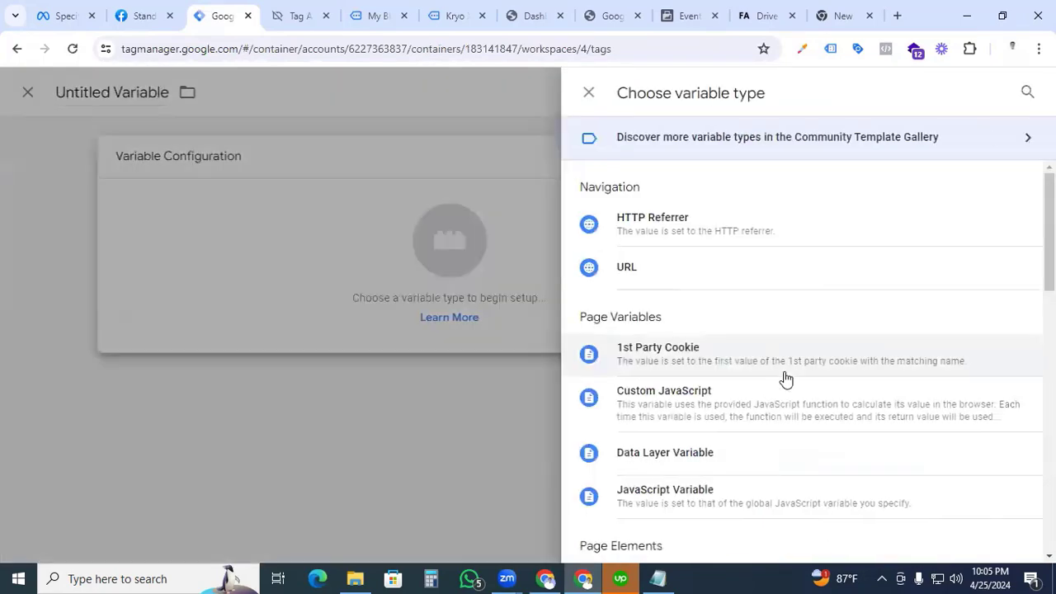
{"action": "scroll", "coordinate": [783, 377], "scroll_direction": "down", "scroll_amount": 1}
{"action": "left_click", "coordinate": [733, 379]}
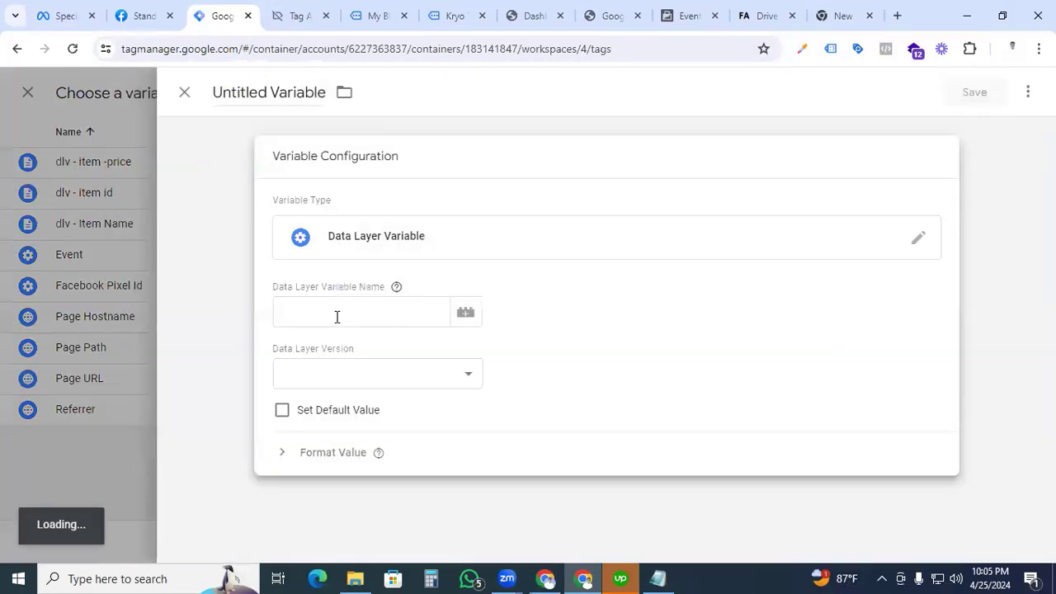
- Copy the ecommerce key from the view_item dataLayer push and start the data layer variable name with "ecommerce."
{"action": "left_click", "coordinate": [337, 316]}
{"action": "key", "text": "ctrl+Tab"}
{"action": "double_click", "coordinate": [239, 223]}
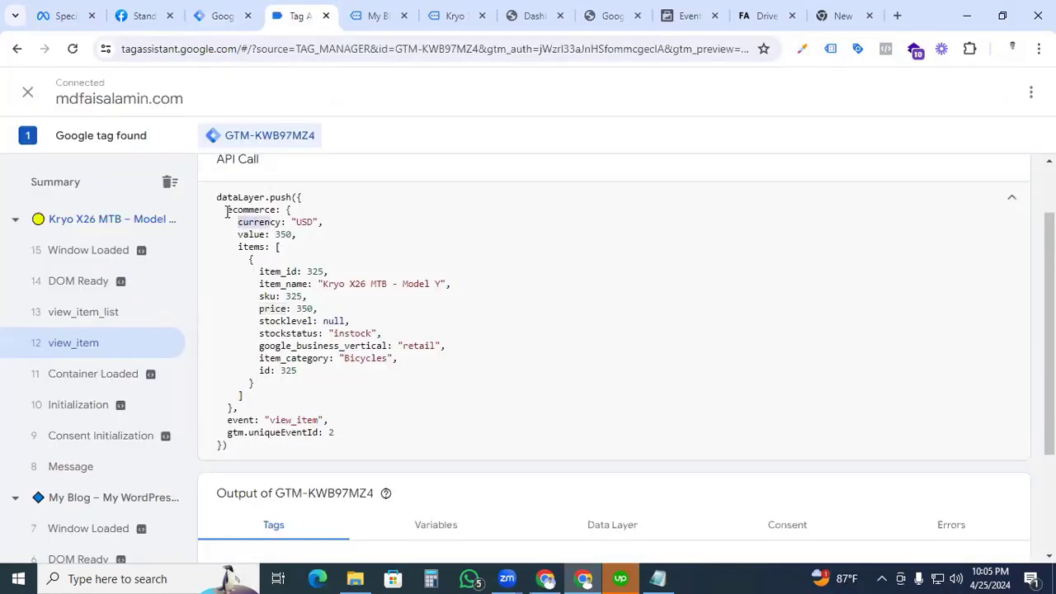
{"action": "left_click_drag", "start_coordinate": [227, 212], "coordinate": [276, 211]}
{"action": "key", "text": "ctrl+c"}
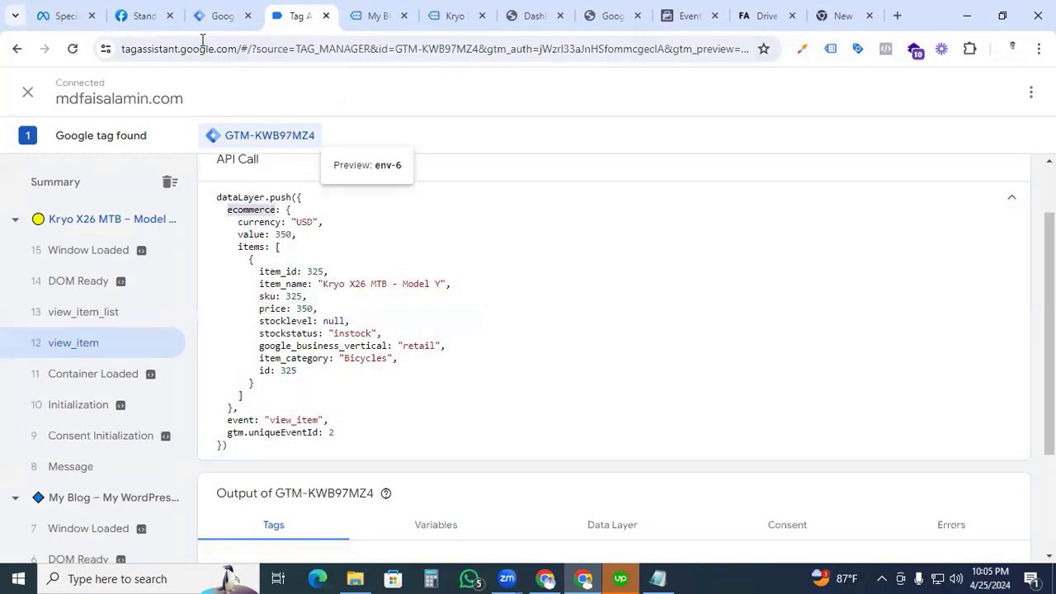
{"action": "left_click", "coordinate": [221, 16]}
{"action": "key", "text": "ctrl+v"}
{"action": "type", "text": "."}
- Copy the currency key from the view_item dataLayer push and complete the data layer variable name as ecommerce.currency
{"action": "left_click", "coordinate": [310, 11]}
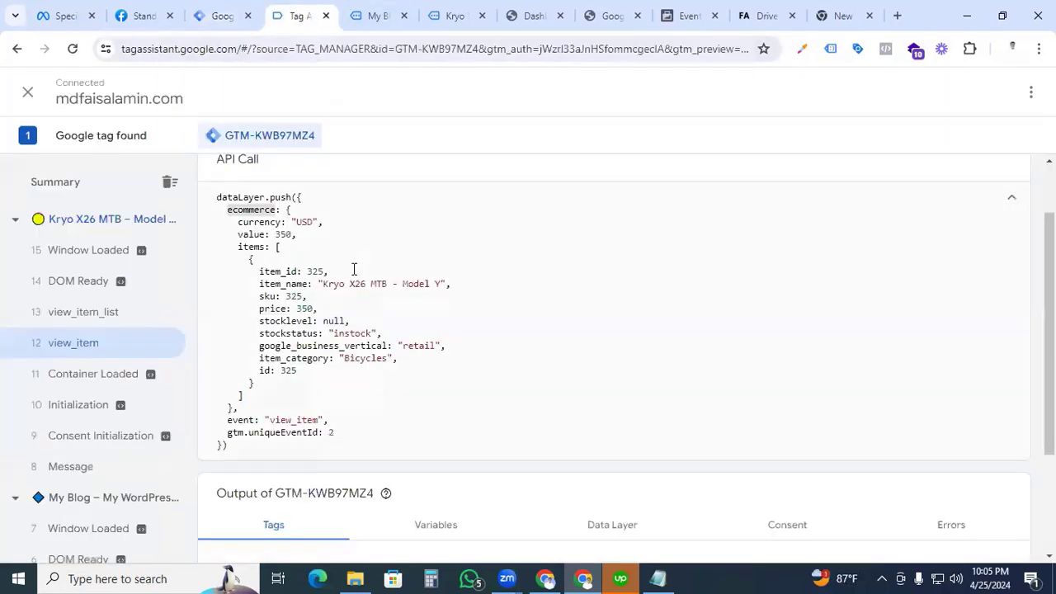
{"action": "left_click_drag", "start_coordinate": [281, 222], "coordinate": [240, 223]}
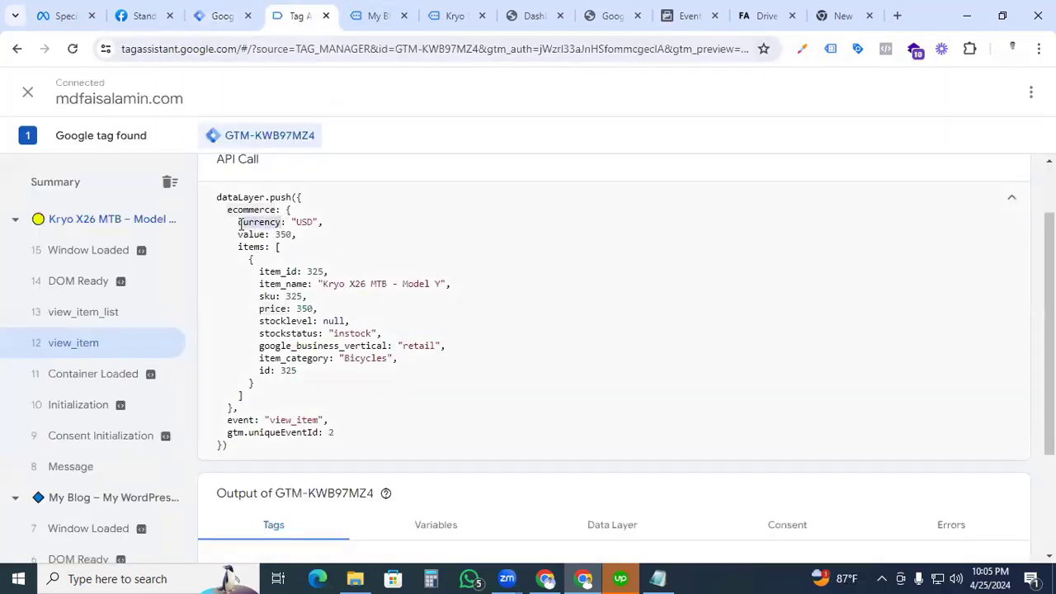
{"action": "key", "text": "ctrl+c"}
{"action": "left_click", "coordinate": [223, 14]}
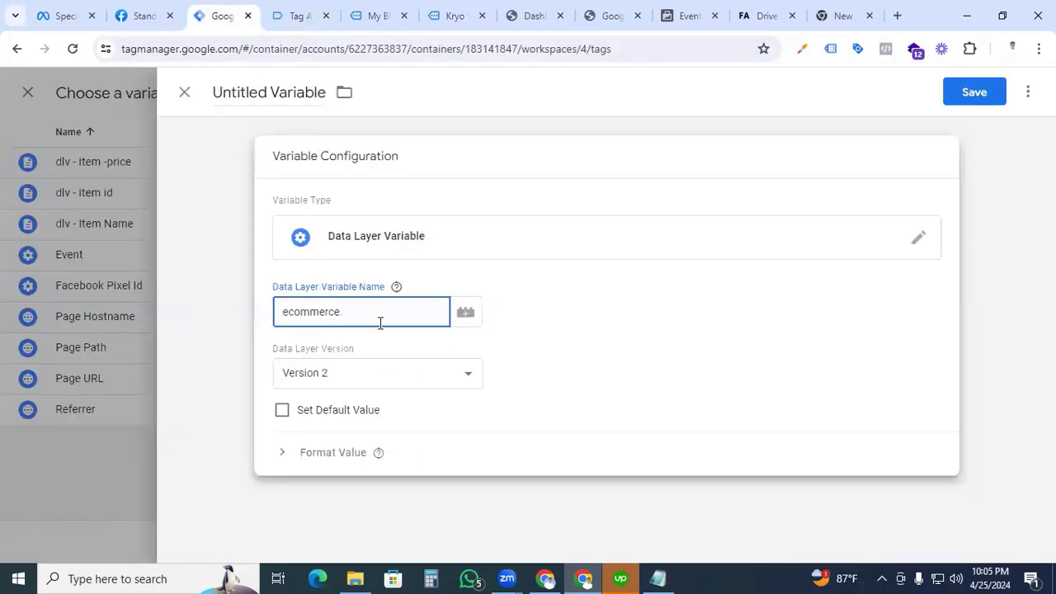
{"action": "key", "text": "ctrl+v"}
- Name the variable "dlv - currency" and save it as the currency property's value
{"action": "left_click", "coordinate": [271, 92]}
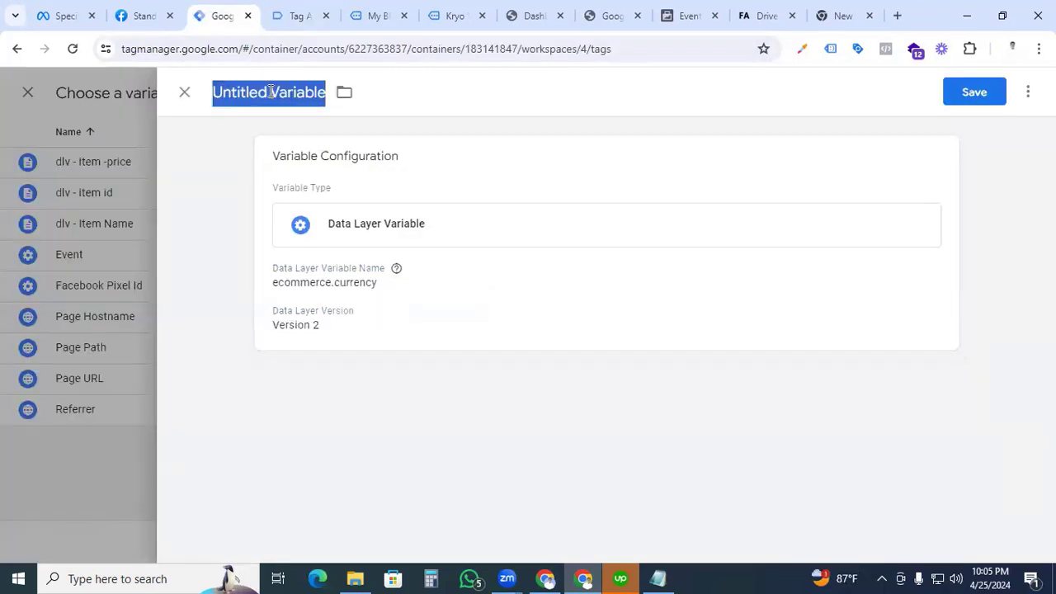
{"action": "type", "text": "dlv "}
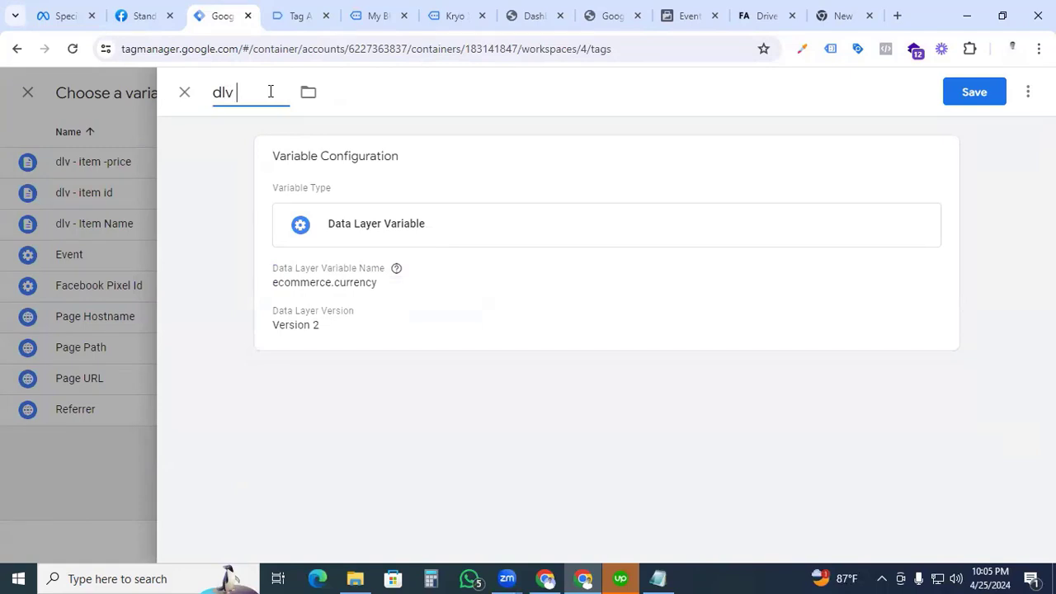
{"action": "type", "text": "- currency"}
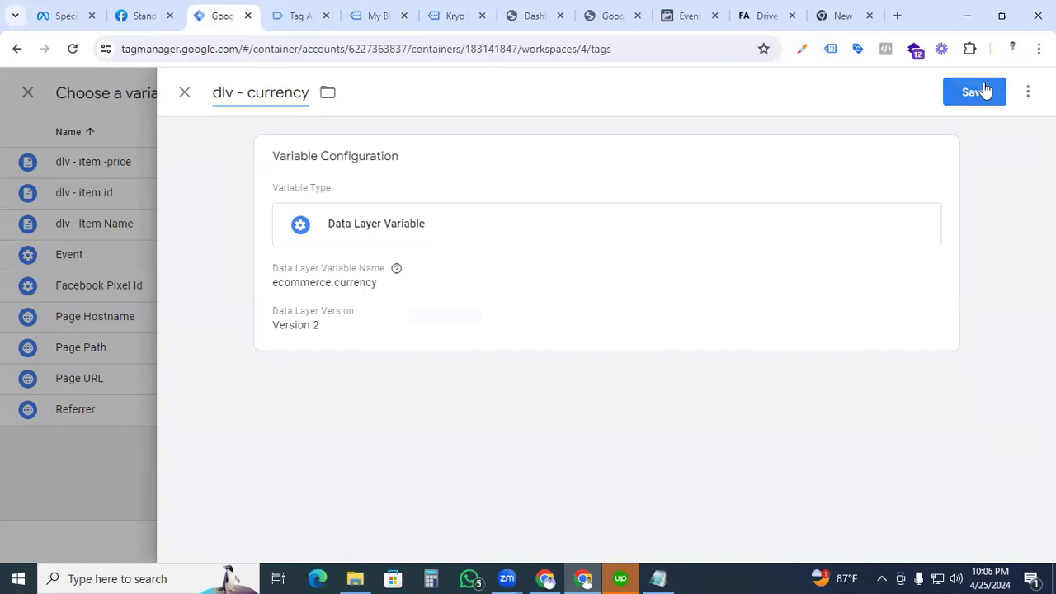
{"action": "left_click", "coordinate": [982, 91]}
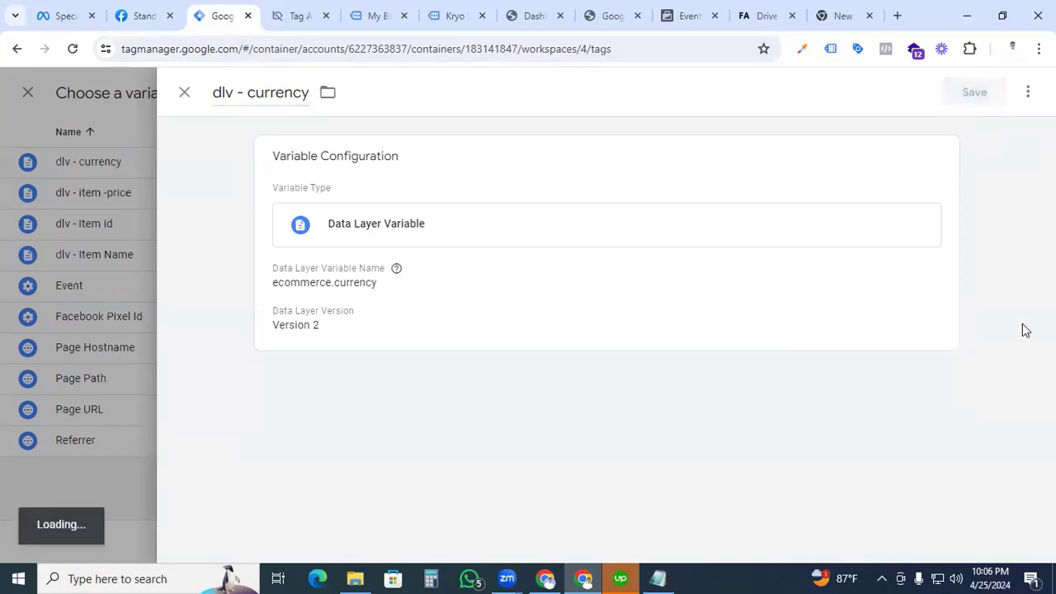
- Create a new trigger of type Custom Event for the ViewContent tag
{"action": "scroll", "coordinate": [627, 278], "scroll_direction": "down", "scroll_amount": 3}
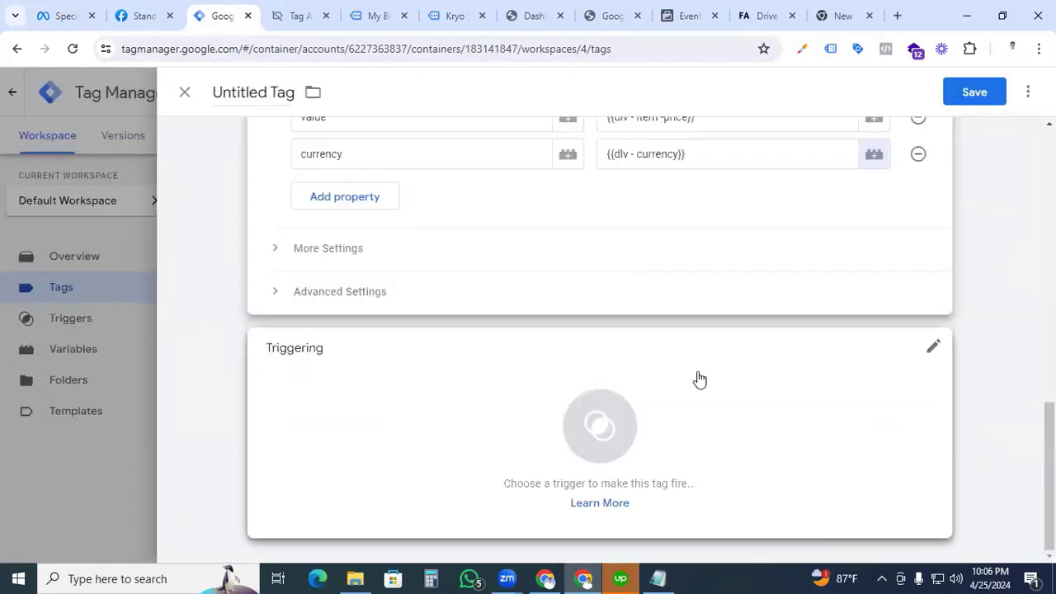
{"action": "left_click", "coordinate": [603, 435]}
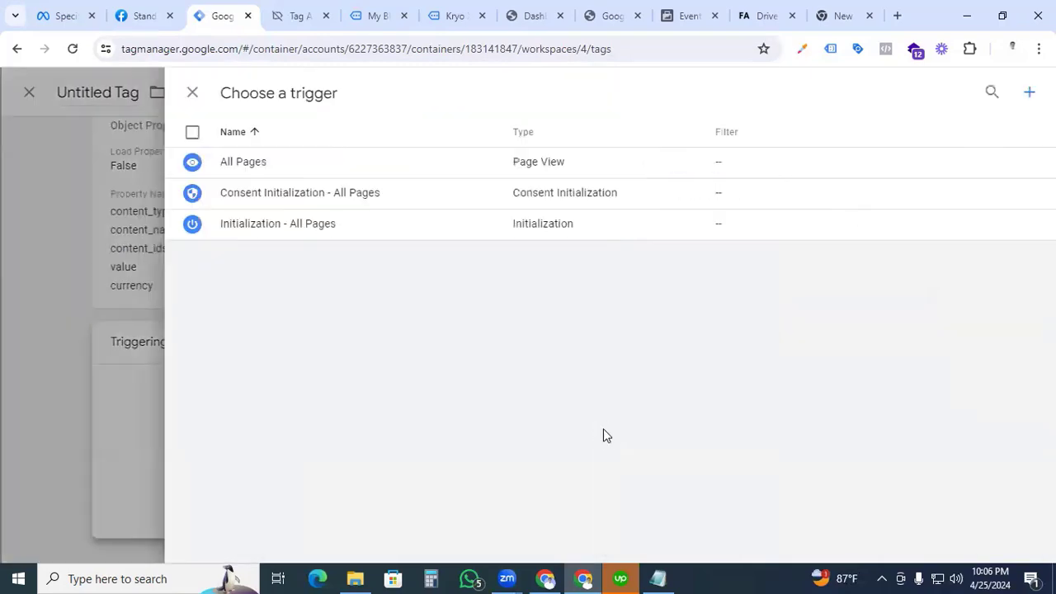
{"action": "left_click", "coordinate": [1022, 97]}
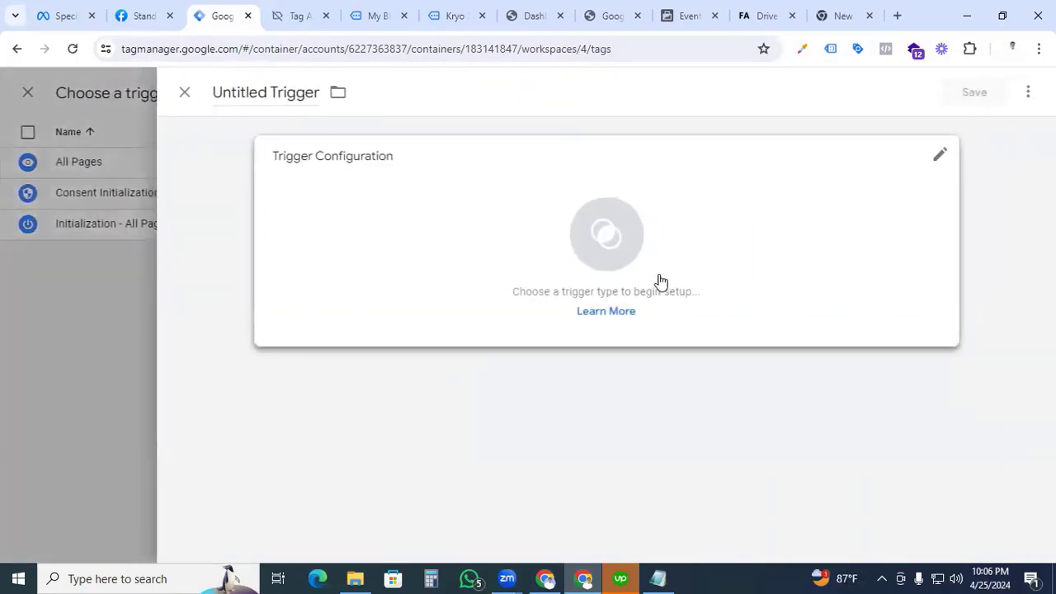
{"action": "left_click", "coordinate": [621, 257]}
{"action": "scroll", "coordinate": [734, 325], "scroll_direction": "down", "scroll_amount": 5}
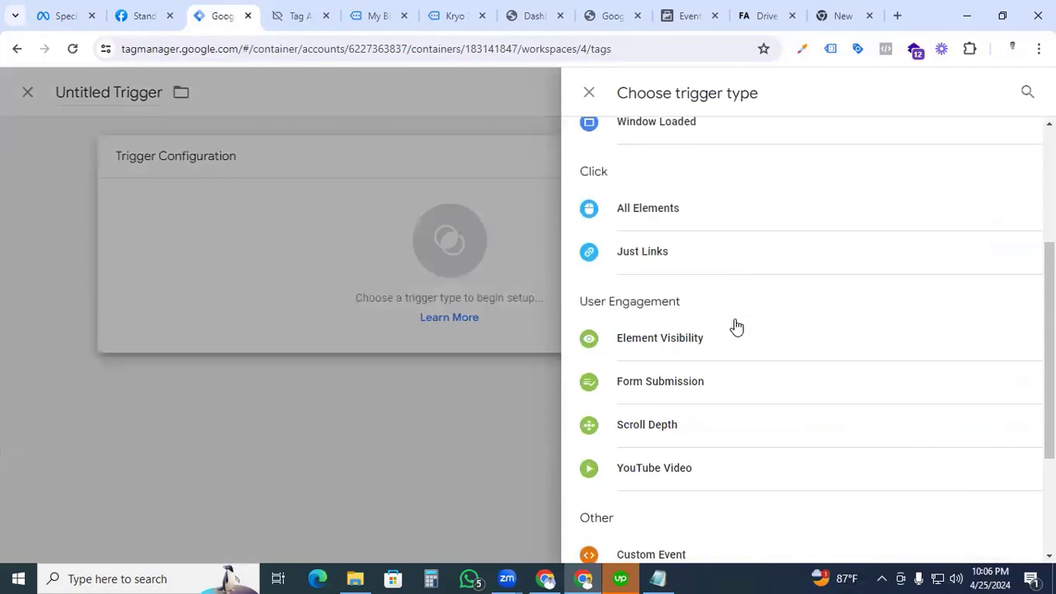
{"action": "left_click", "coordinate": [651, 370]}
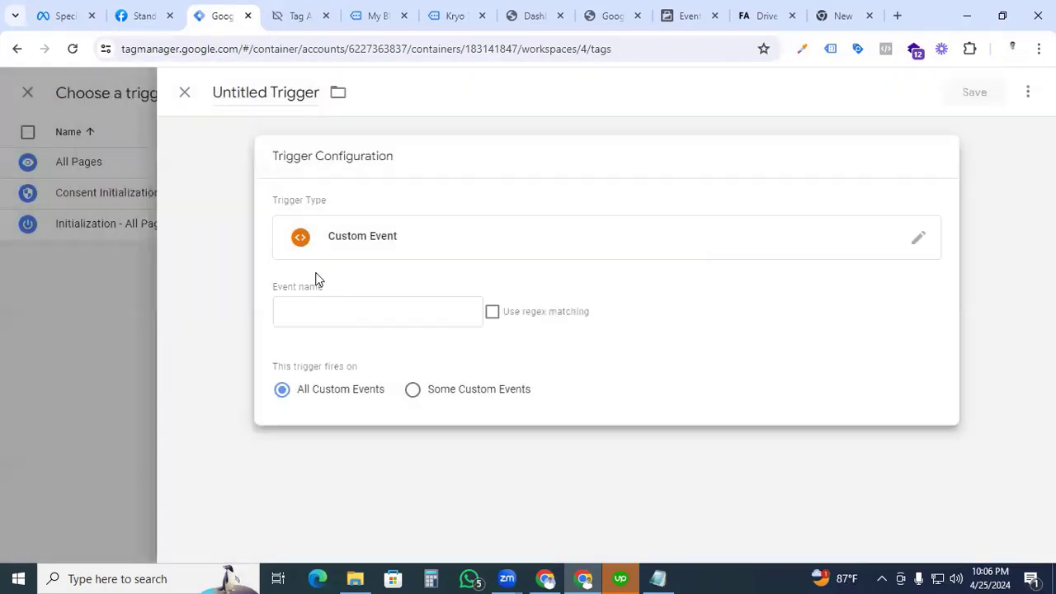
- Copy the event name view_item from the dataLayer push in Tag Assistant and enter it as the custom event trigger's event name
{"action": "left_click", "coordinate": [288, 309]}
{"action": "left_click", "coordinate": [455, 279]}
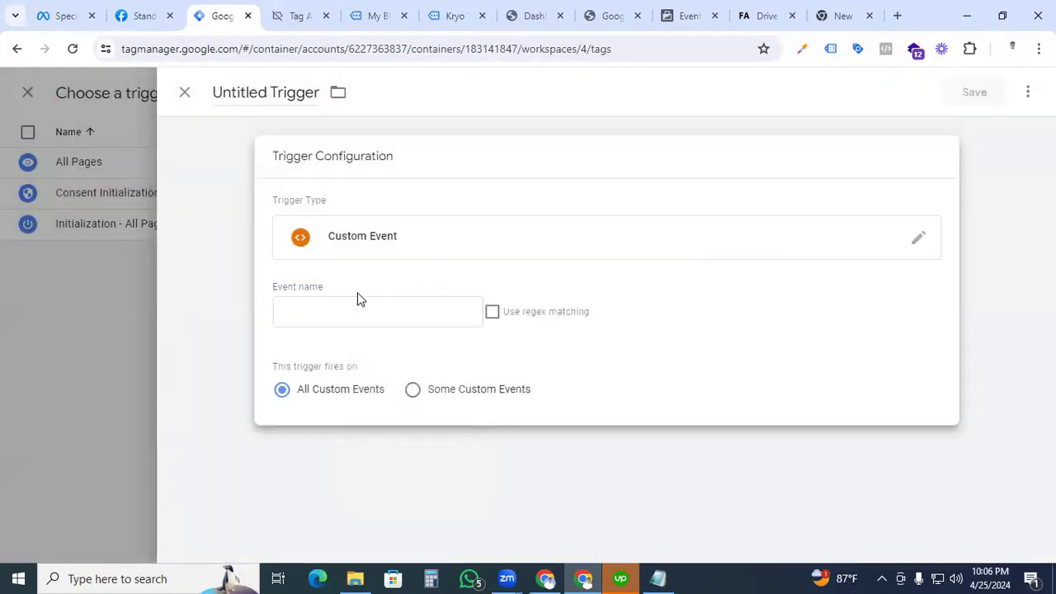
{"action": "left_click", "coordinate": [295, 15]}
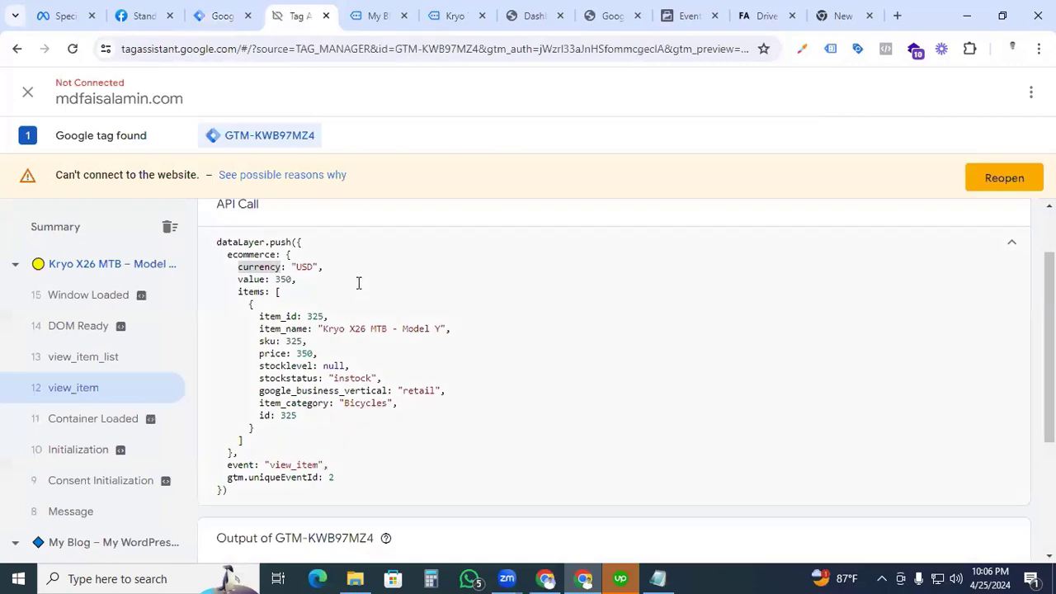
{"action": "scroll", "coordinate": [358, 284], "scroll_direction": "up", "scroll_amount": 1}
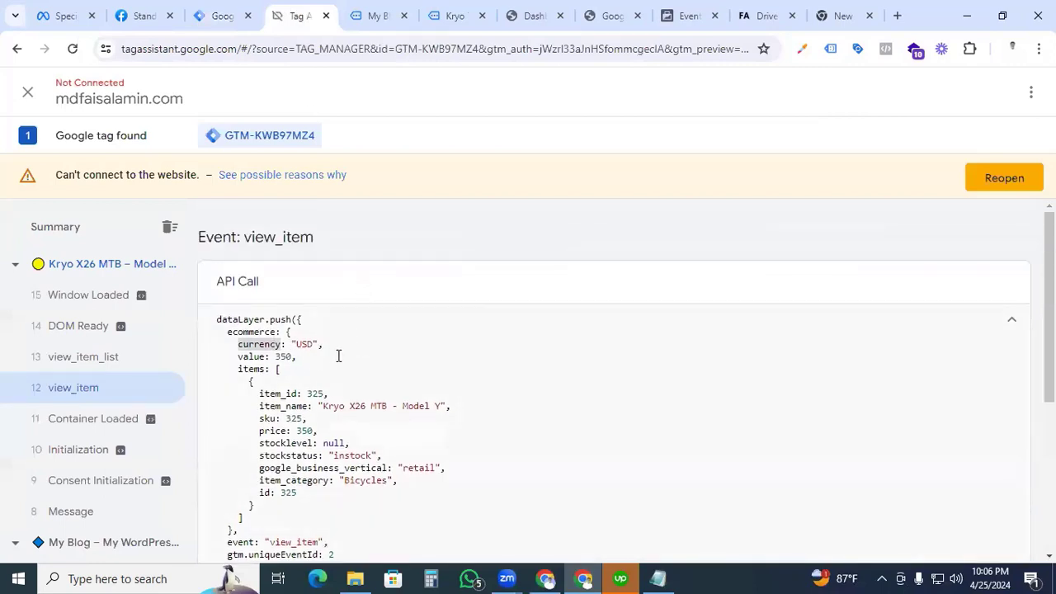
{"action": "left_click", "coordinate": [394, 320]}
{"action": "left_click_drag", "start_coordinate": [394, 319], "coordinate": [346, 273]}
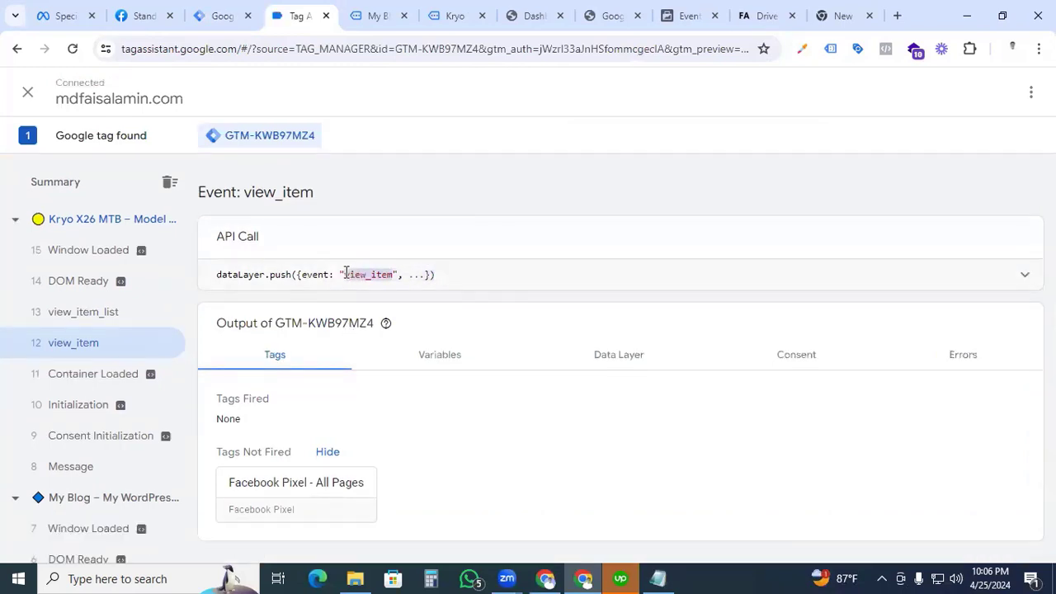
{"action": "key", "text": "ctrl+c"}
{"action": "left_click", "coordinate": [258, 20]}
{"action": "left_click", "coordinate": [370, 314]}
{"action": "key", "text": "ctrl+v"}
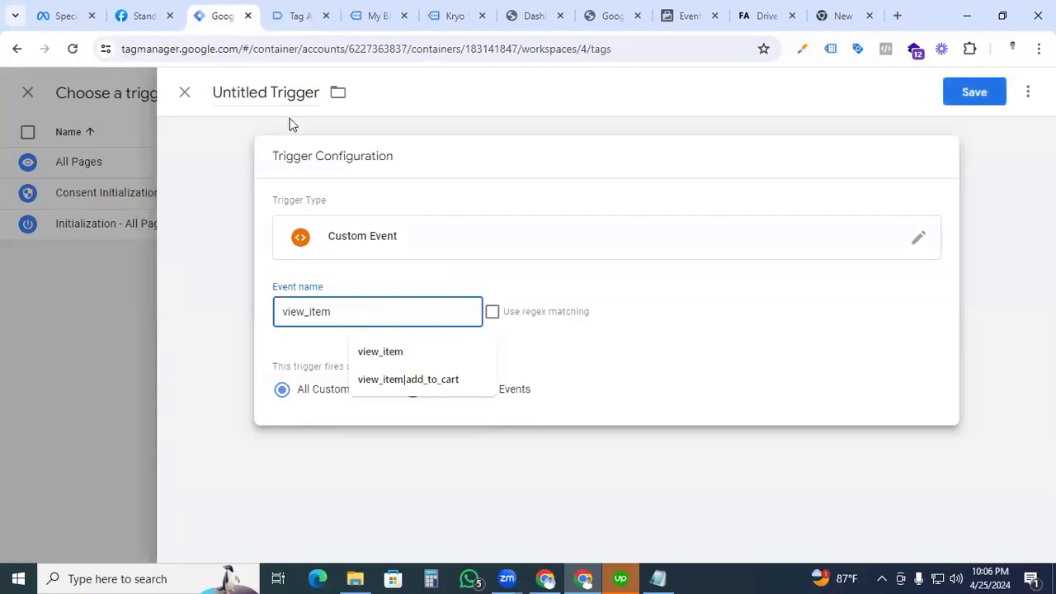
- Name the trigger "Event - View Item" and save it as the tag's firing trigger
{"action": "left_click", "coordinate": [271, 86]}
{"action": "type", "text": "Even"}
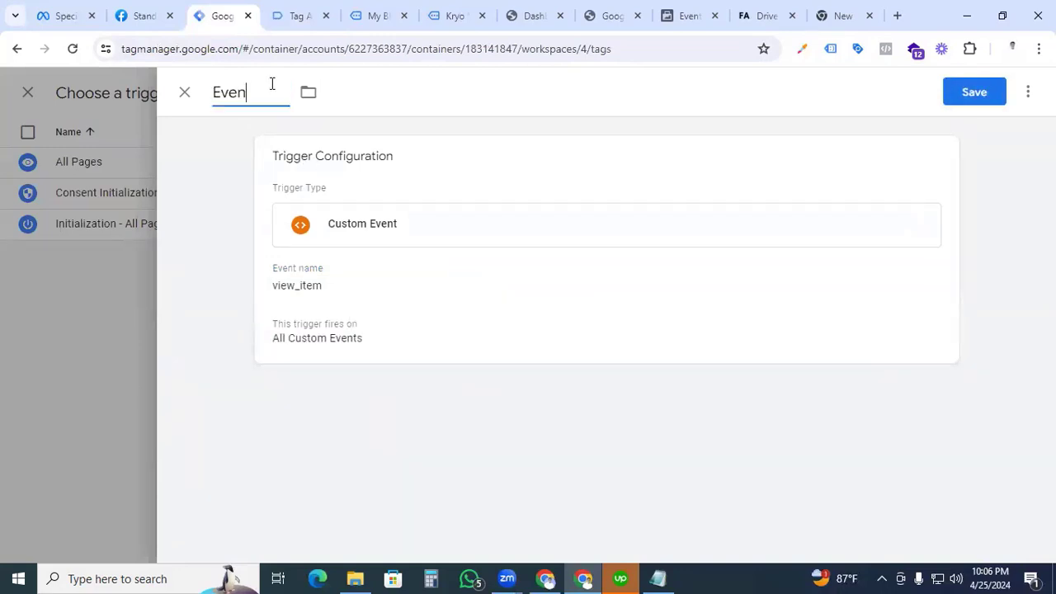
{"action": "type", "text": "t - View Item"}
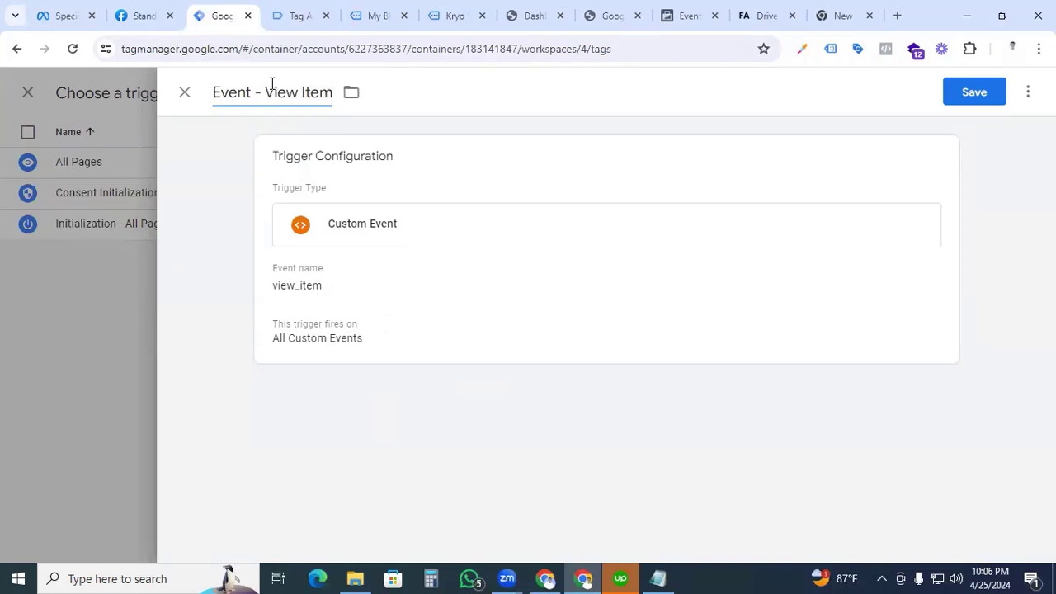
{"action": "left_click", "coordinate": [995, 92]}
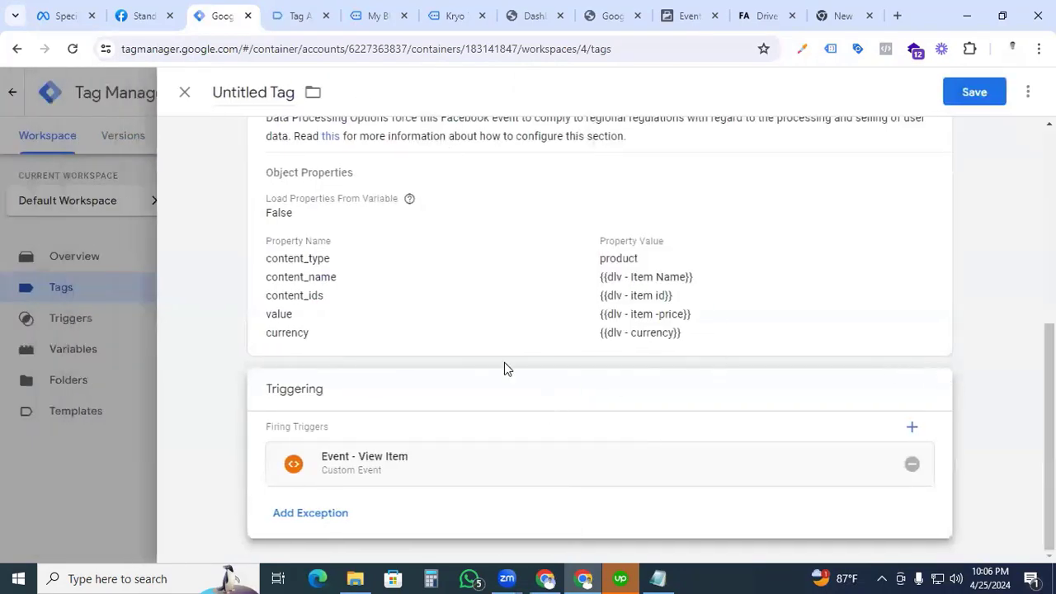
- Name the ViewContent tag "Fb View Content" and save it
{"action": "scroll", "coordinate": [502, 368], "scroll_direction": "up", "scroll_amount": 5}
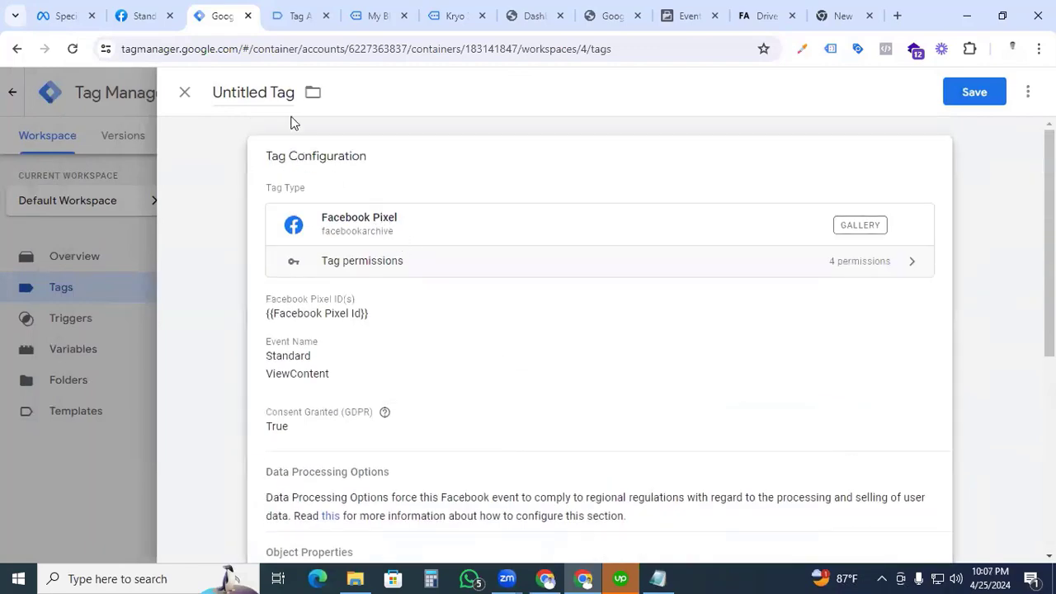
{"action": "left_click", "coordinate": [266, 93]}
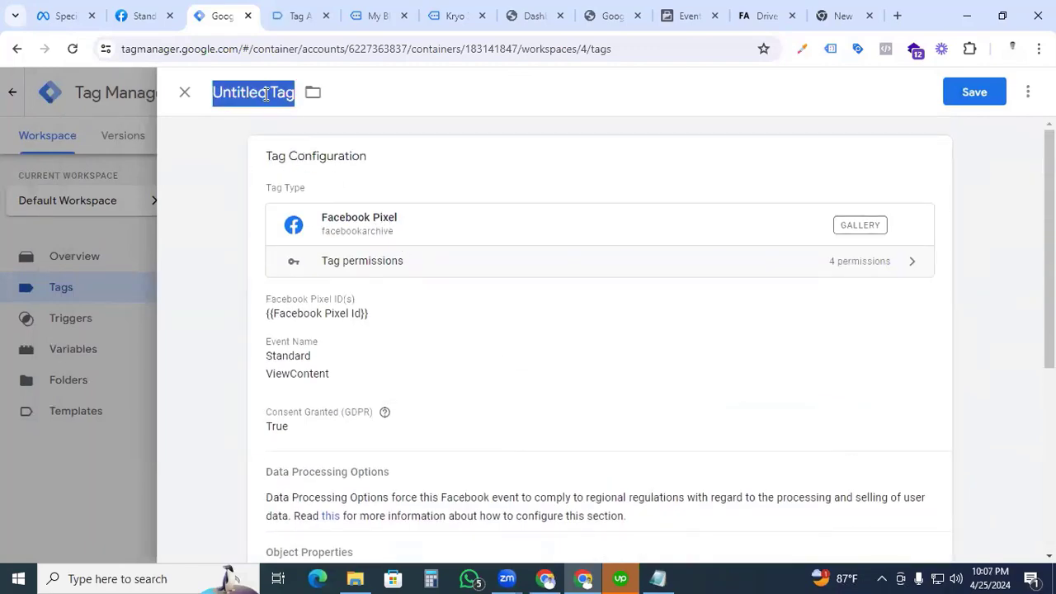
{"action": "type", "text": "Fb"}
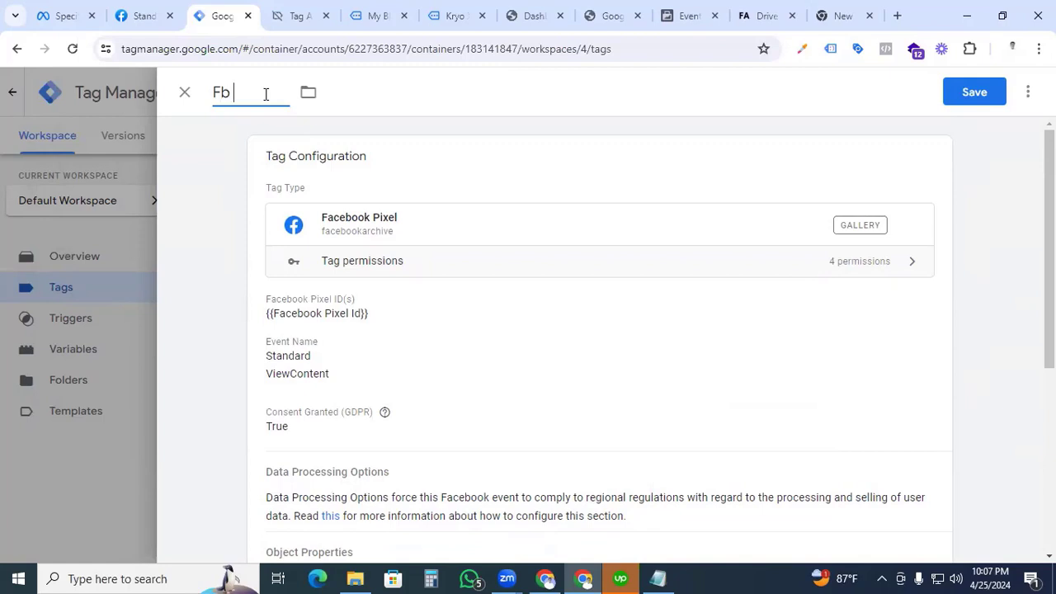
{"action": "type", "text": " View Content"}
{"action": "key", "text": "Return"}
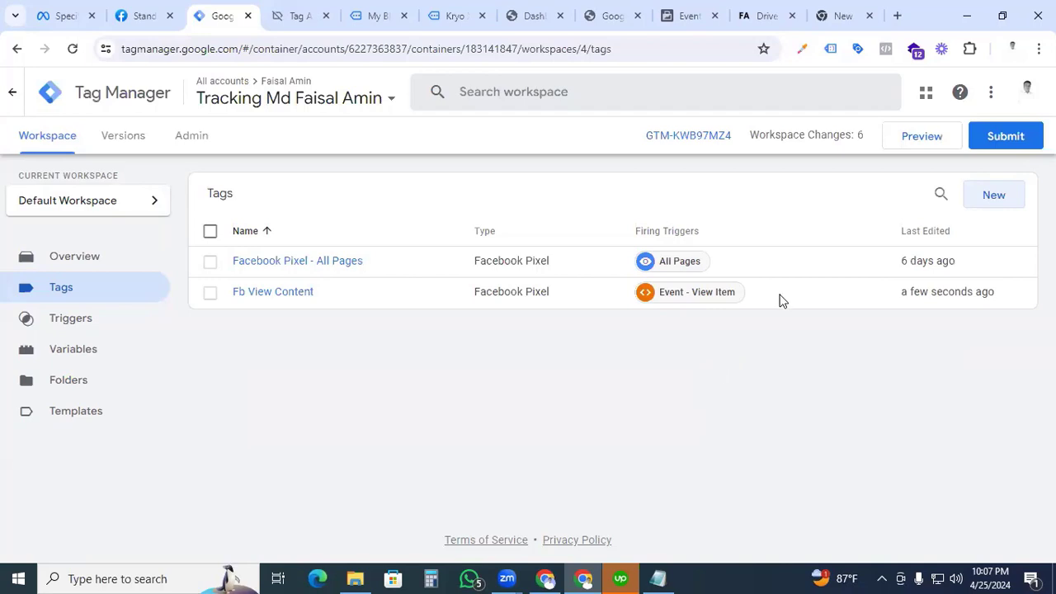
- Preview the container in Tag Assistant and open the Kryo X26 MTB – Model Y product page on the connected site
{"action": "left_click", "coordinate": [922, 136]}
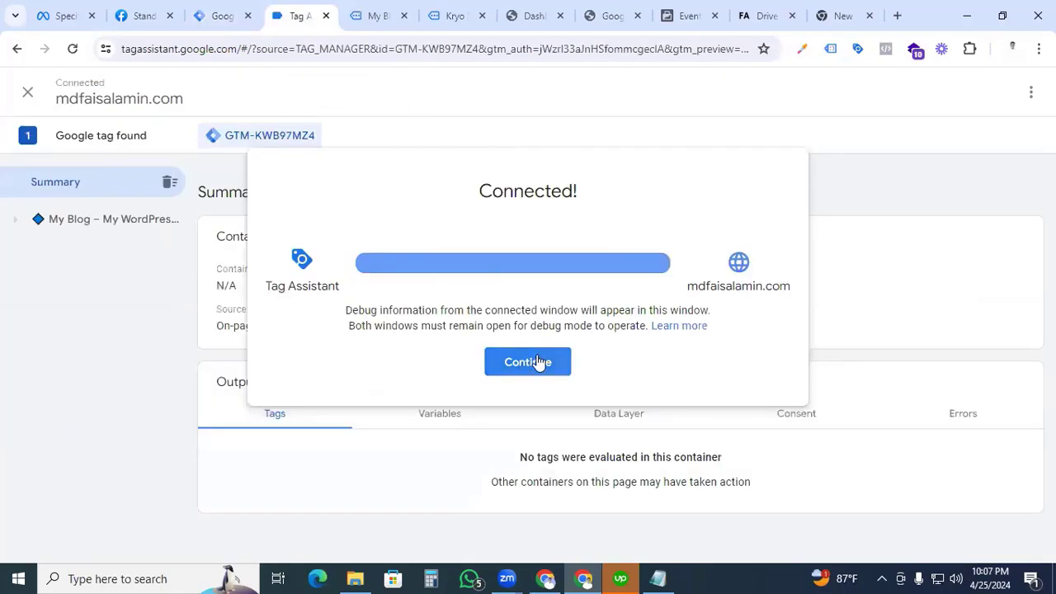
{"action": "left_click", "coordinate": [537, 361]}
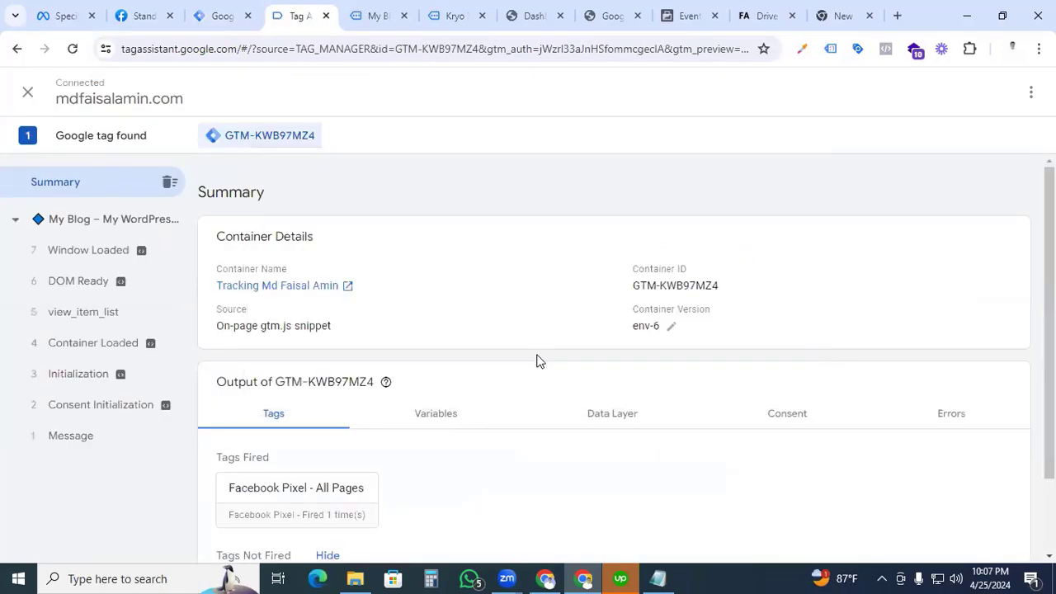
{"action": "left_click", "coordinate": [380, 15]}
{"action": "scroll", "coordinate": [495, 281], "scroll_direction": "down", "scroll_amount": 2}
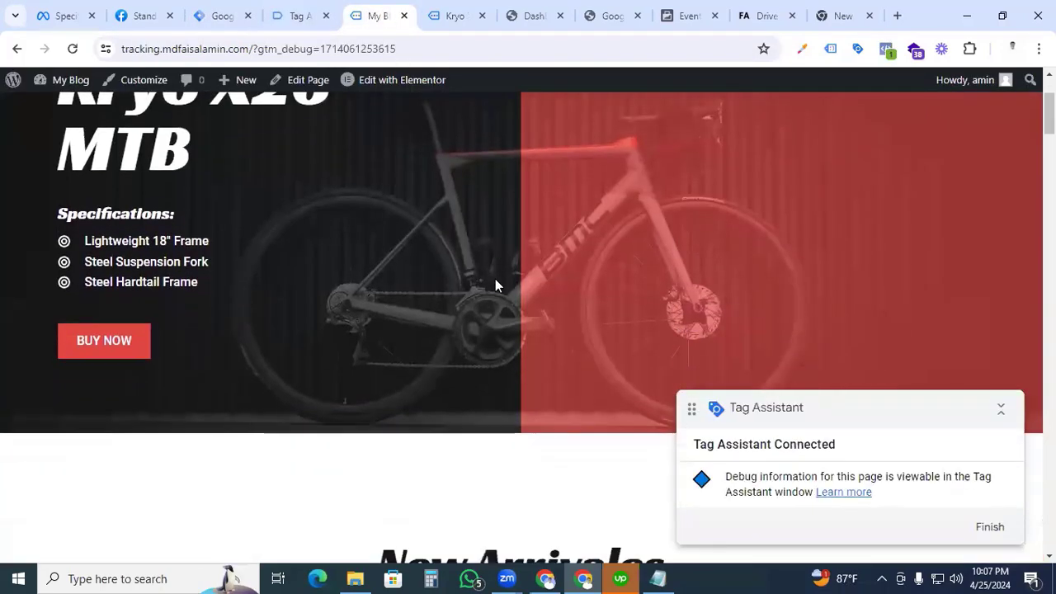
{"action": "scroll", "coordinate": [495, 285], "scroll_direction": "down", "scroll_amount": 2}
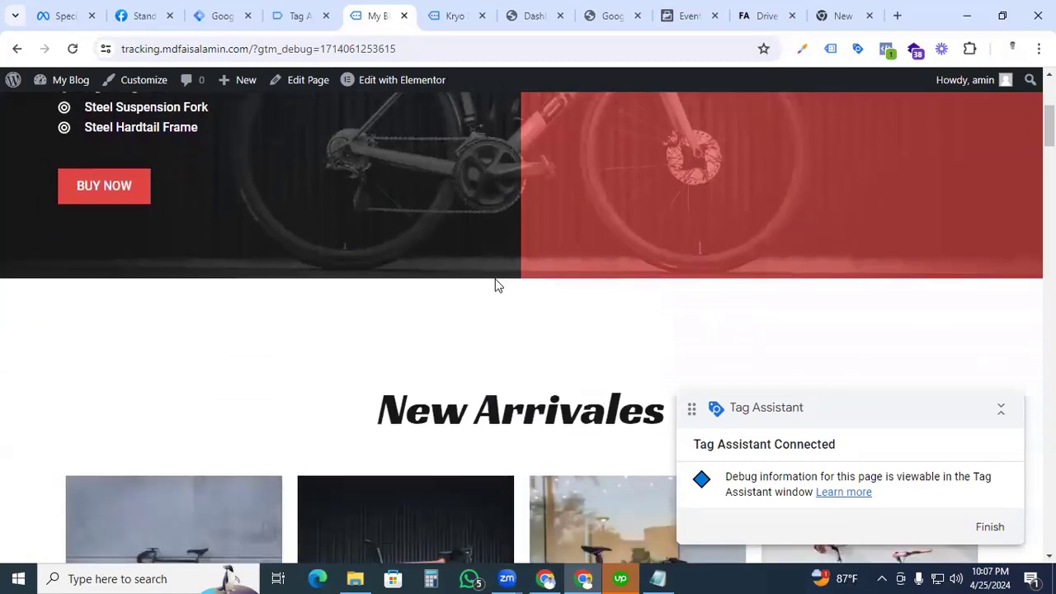
{"action": "scroll", "coordinate": [495, 285], "scroll_direction": "down", "scroll_amount": 1}
{"action": "scroll", "coordinate": [495, 284], "scroll_direction": "down", "scroll_amount": 3}
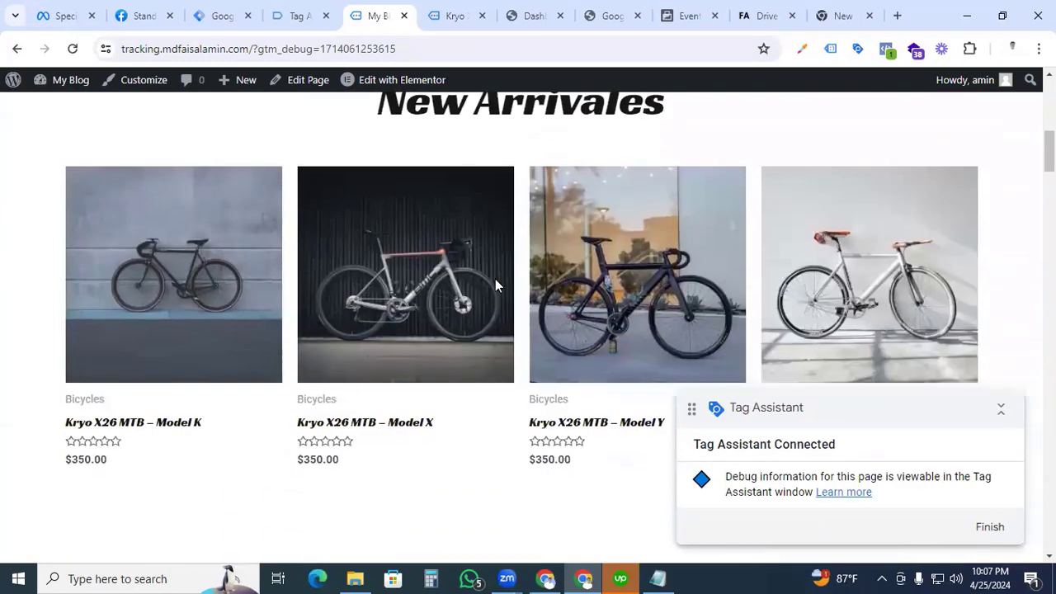
{"action": "scroll", "coordinate": [496, 285], "scroll_direction": "up", "scroll_amount": 7}
{"action": "scroll", "coordinate": [495, 284], "scroll_direction": "down", "scroll_amount": 9}
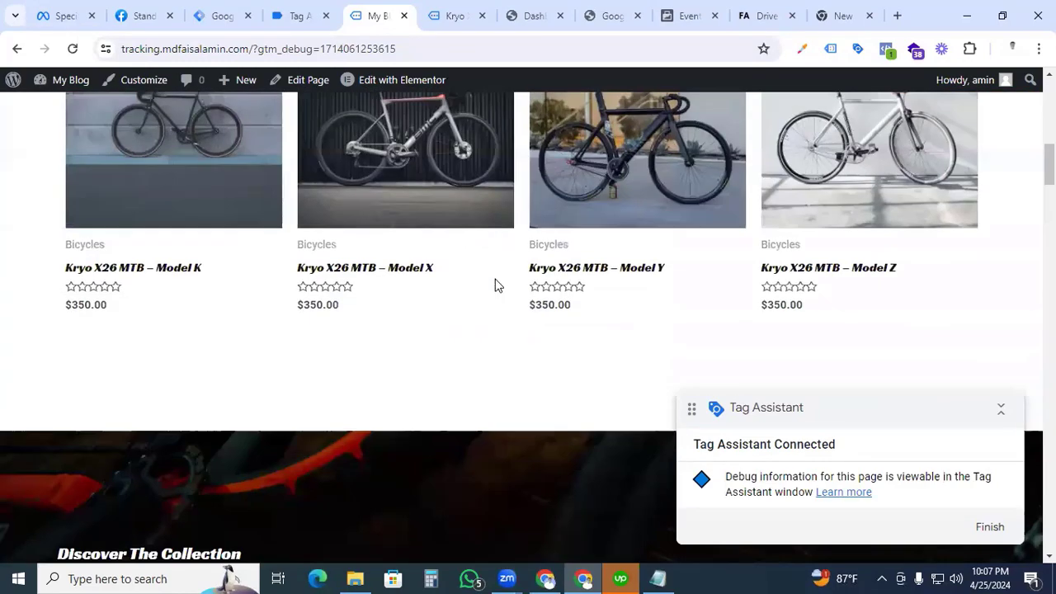
{"action": "left_click", "coordinate": [568, 270]}
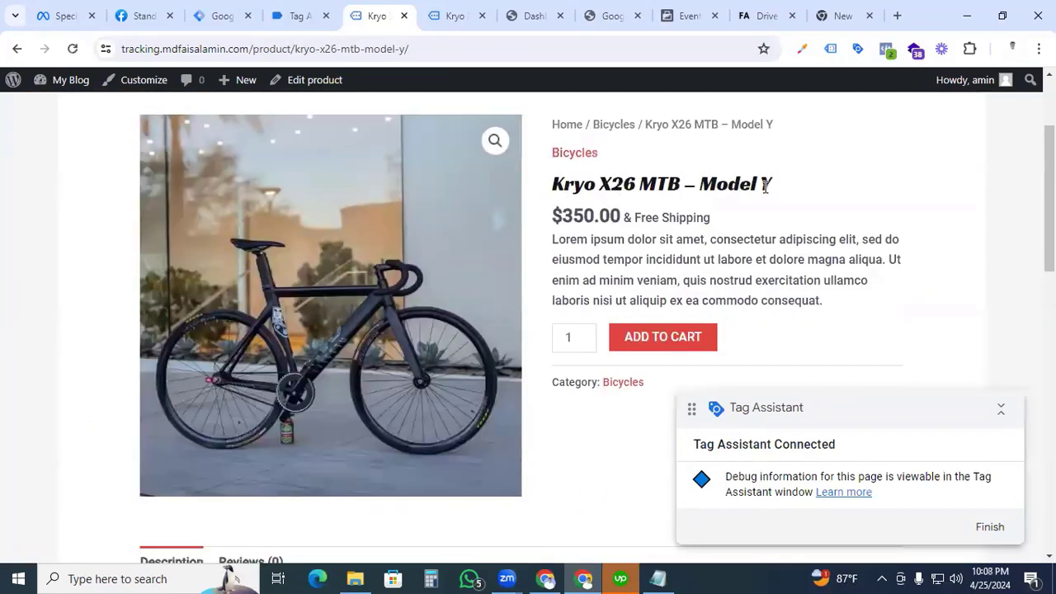
- Check the product's price on its page and inspect the Fb View Content tag's details for view_item in Tag Assistant
{"action": "left_click_drag", "start_coordinate": [563, 216], "coordinate": [594, 218]}
{"action": "scroll", "coordinate": [596, 241], "scroll_direction": "down", "scroll_amount": 1}
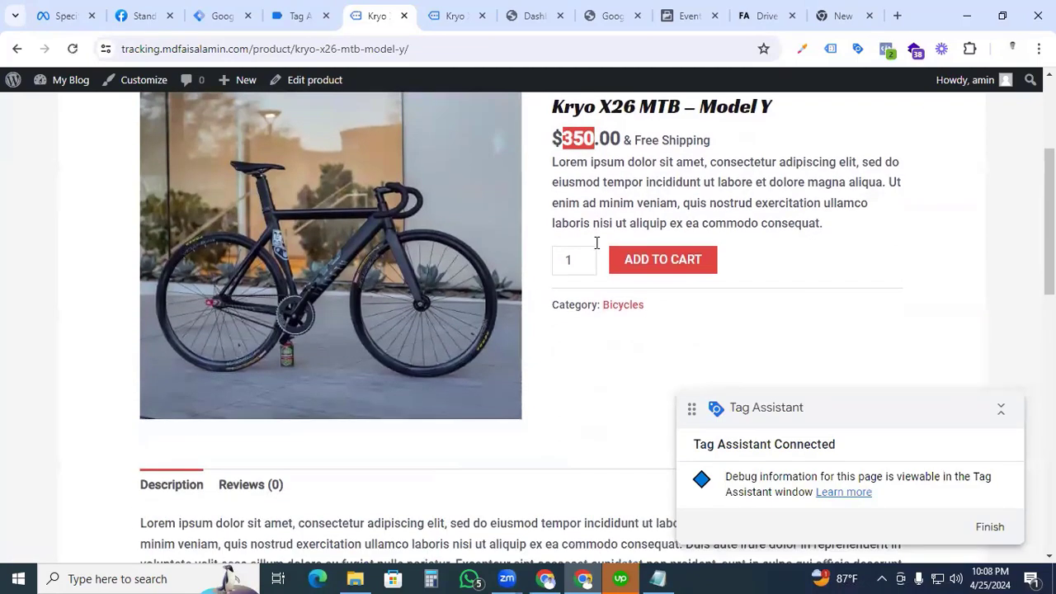
{"action": "scroll", "coordinate": [596, 241], "scroll_direction": "down", "scroll_amount": 2}
{"action": "scroll", "coordinate": [596, 241], "scroll_direction": "up", "scroll_amount": 4}
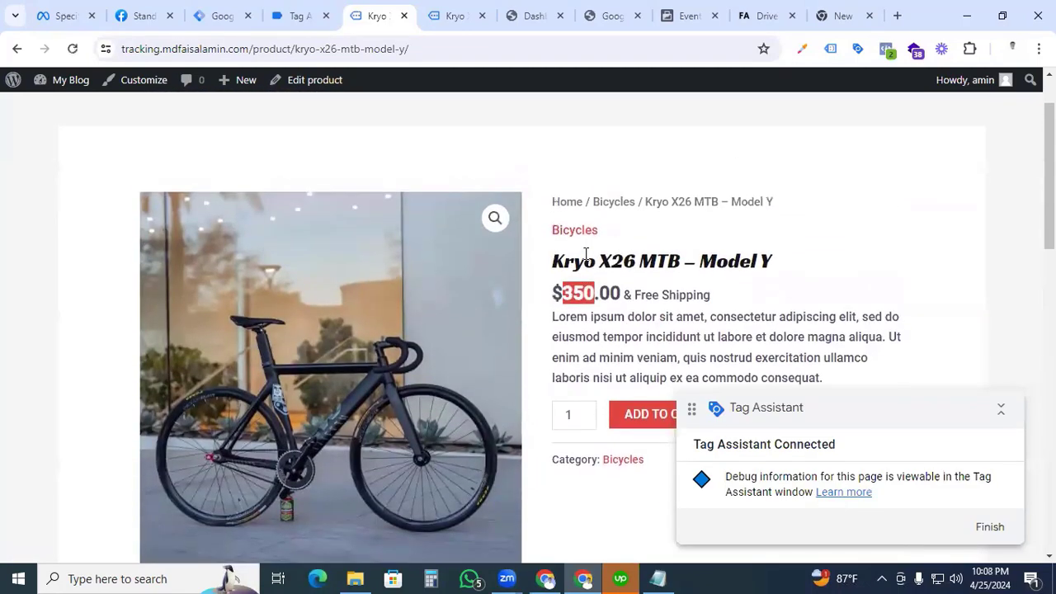
{"action": "left_click", "coordinate": [300, 24]}
{"action": "scroll", "coordinate": [441, 350], "scroll_direction": "down", "scroll_amount": 1}
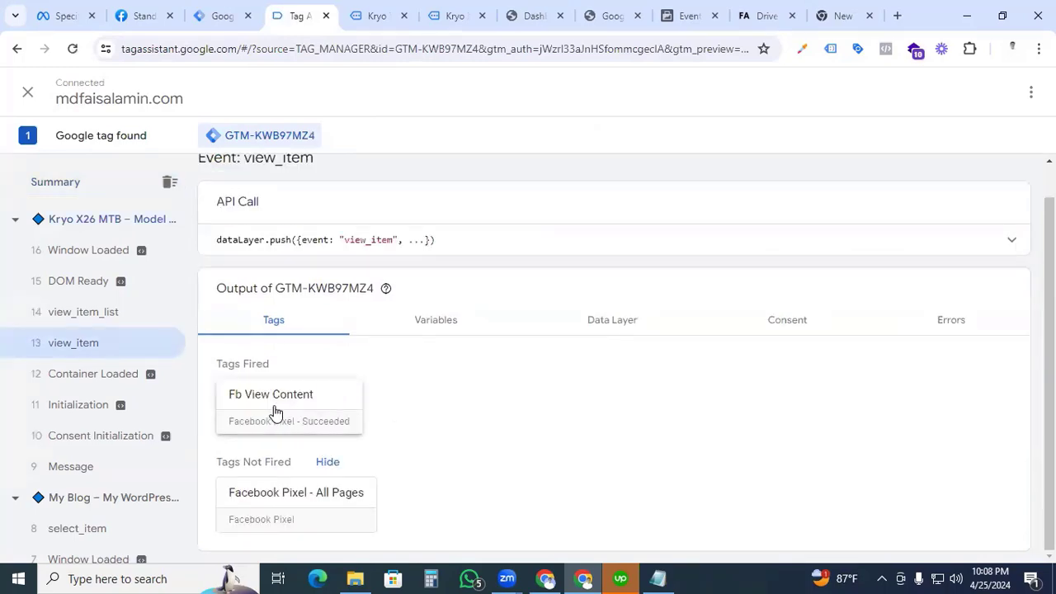
{"action": "left_click", "coordinate": [275, 413]}
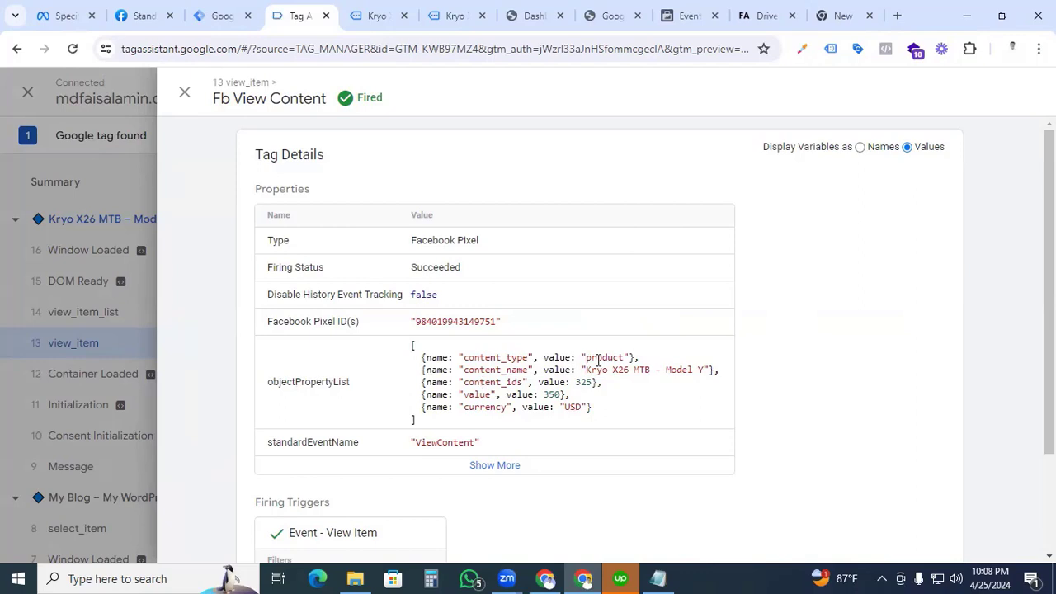
- Switch to the test events in Meta Events Manager and examine all parameters received with the View content event
{"action": "left_click", "coordinate": [686, 15]}
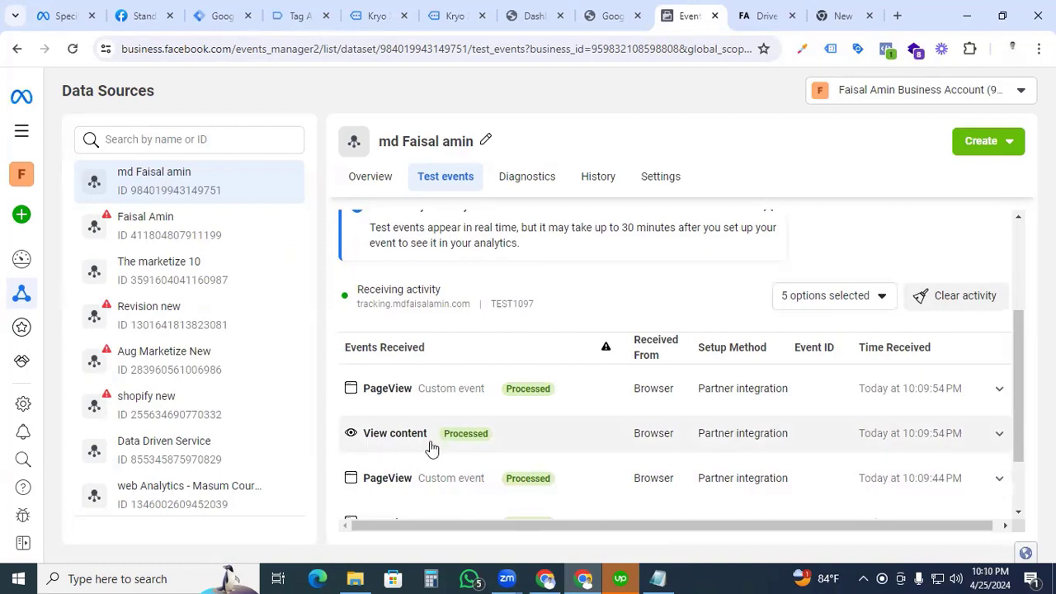
{"action": "left_click", "coordinate": [995, 436]}
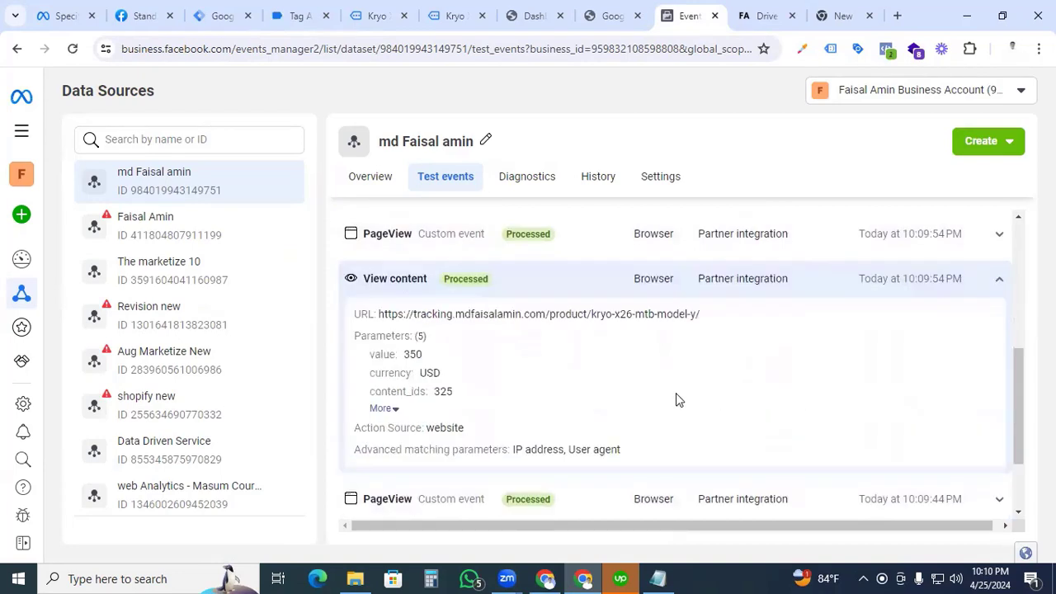
{"action": "left_click", "coordinate": [382, 408]}
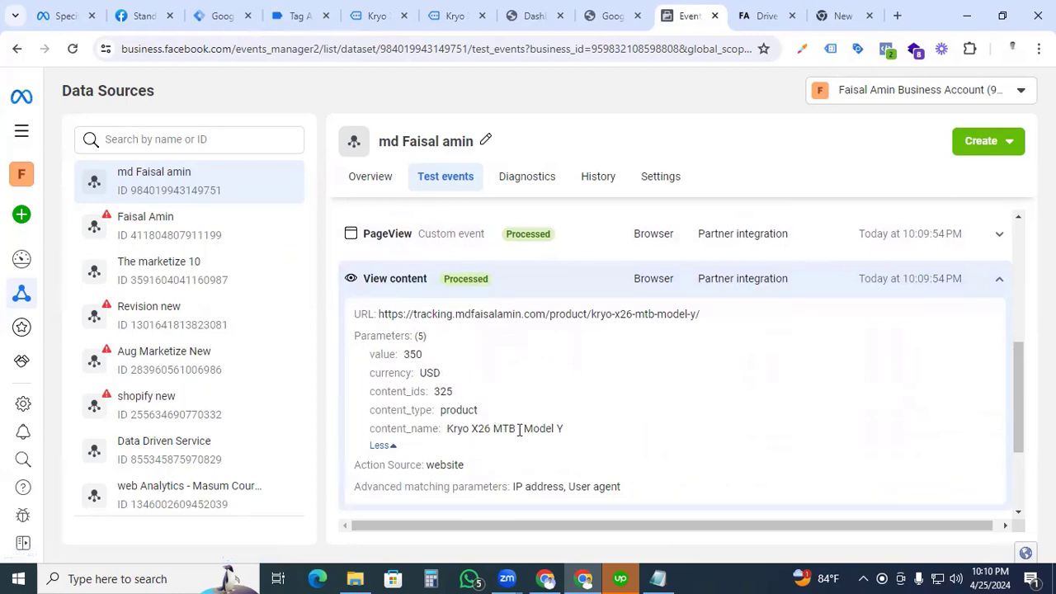
{"action": "scroll", "coordinate": [519, 430], "scroll_direction": "up", "scroll_amount": 1}
{"action": "scroll", "coordinate": [519, 429], "scroll_direction": "down", "scroll_amount": 1}
{"action": "scroll", "coordinate": [519, 429], "scroll_direction": "up", "scroll_amount": 1}
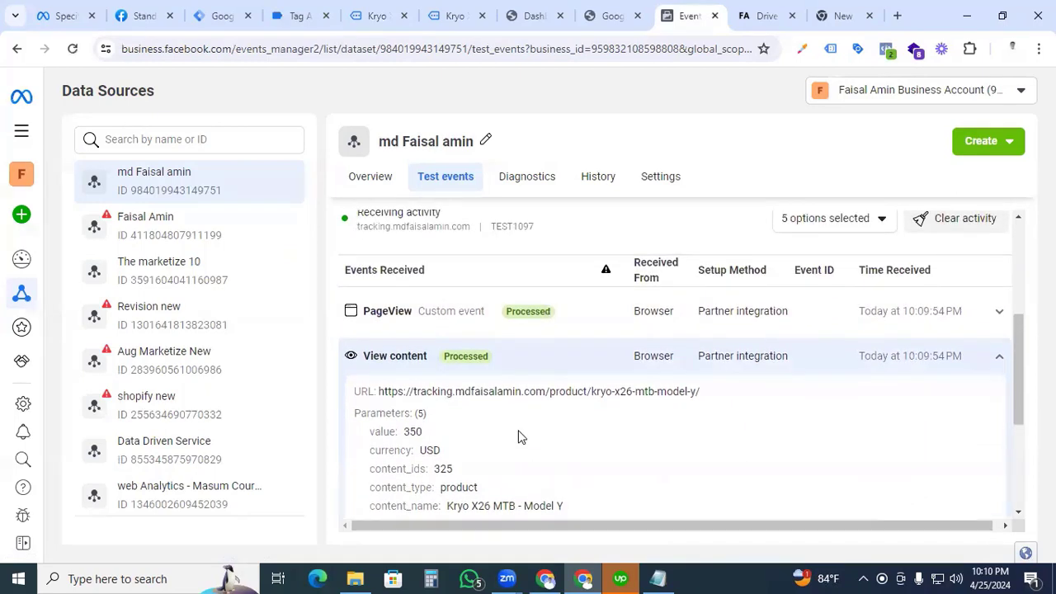
- Return to Google Tag Manager and create a new tag of type Facebook Pixel
{"action": "left_click", "coordinate": [221, 16]}
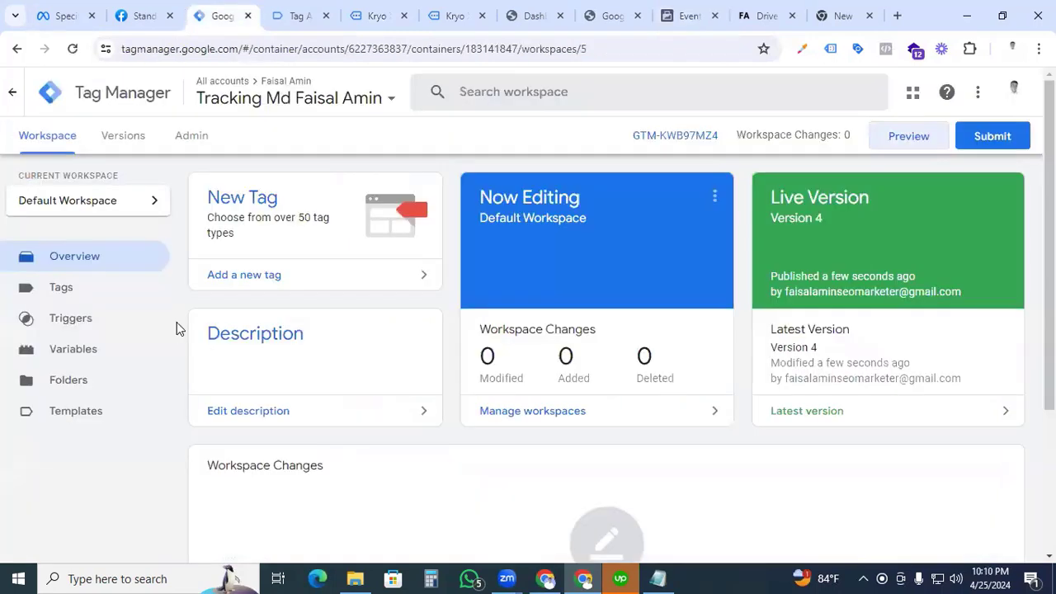
{"action": "left_click", "coordinate": [93, 295]}
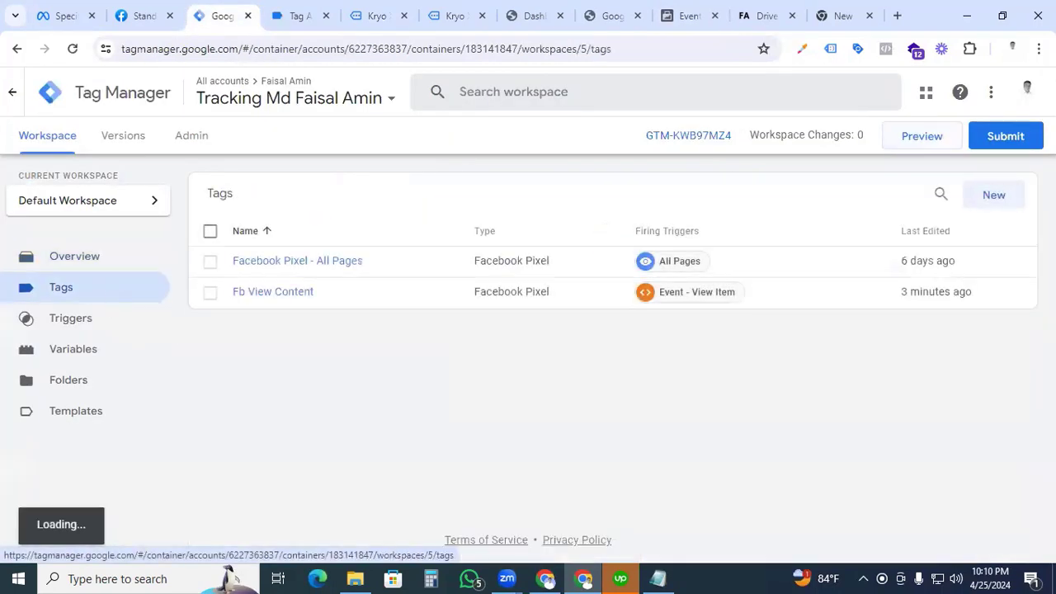
{"action": "left_click", "coordinate": [994, 198]}
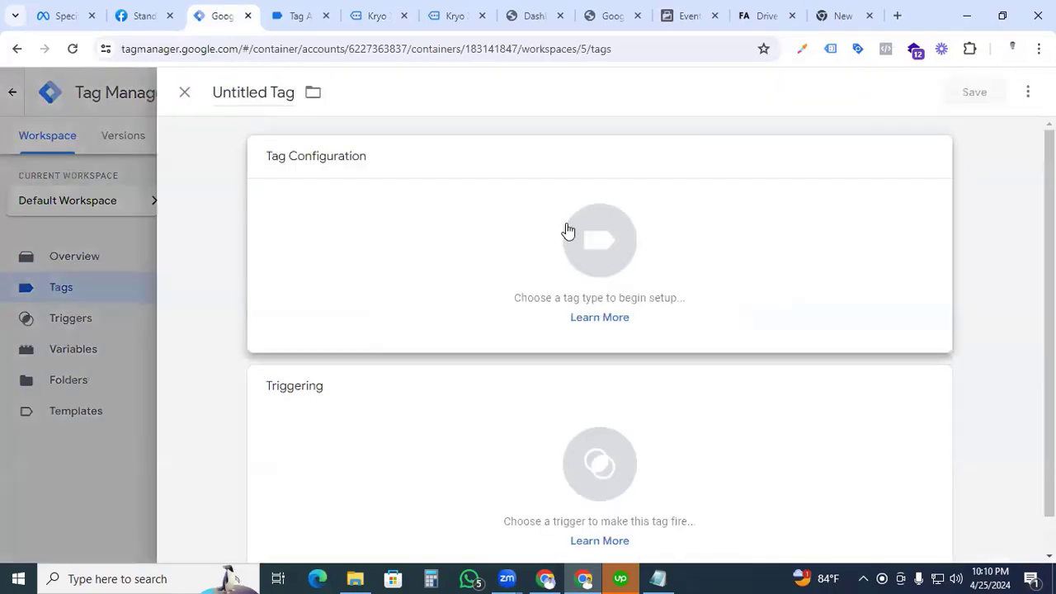
{"action": "left_click", "coordinate": [564, 230]}
{"action": "left_click", "coordinate": [715, 396]}
- Set the tag's pixel ID to the {{Facebook Pixel Id}} variable and choose AddToCart as the standard event
{"action": "left_click", "coordinate": [319, 340]}
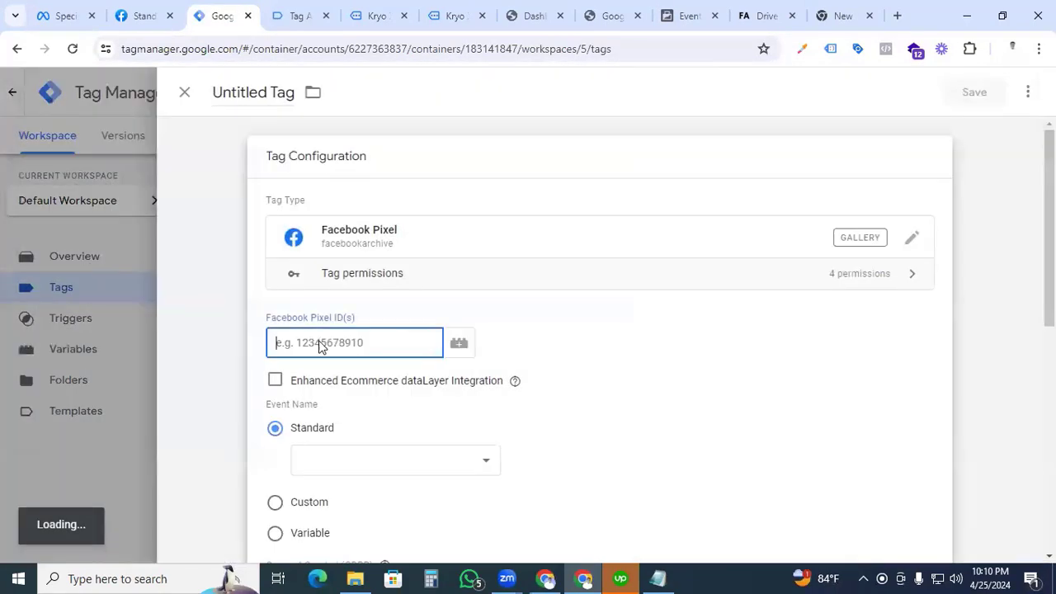
{"action": "type", "text": "{{Fac"}
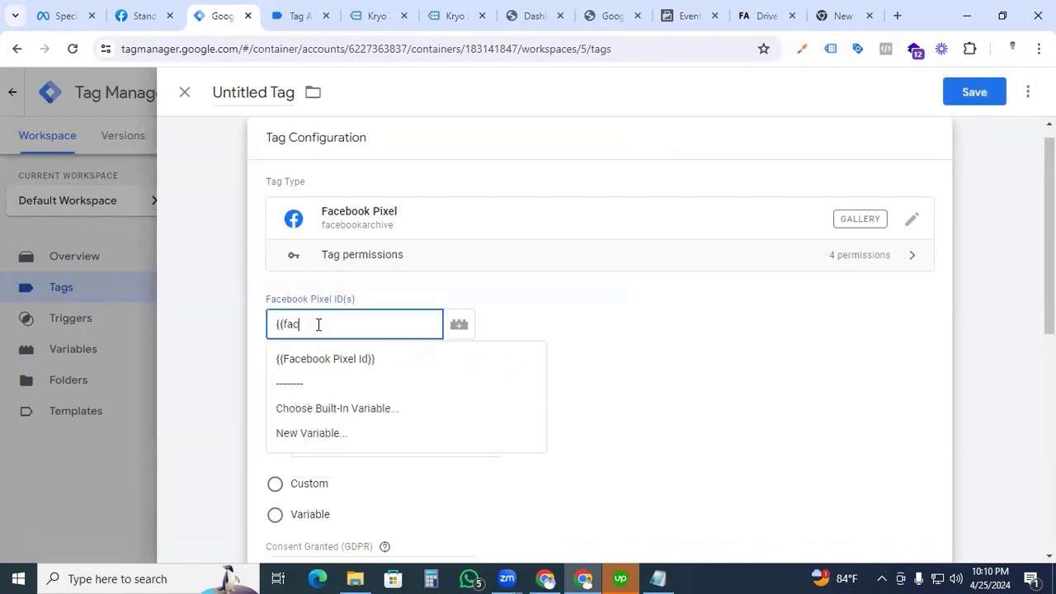
{"action": "left_click", "coordinate": [310, 353]}
{"action": "scroll", "coordinate": [310, 354], "scroll_direction": "down", "scroll_amount": 2}
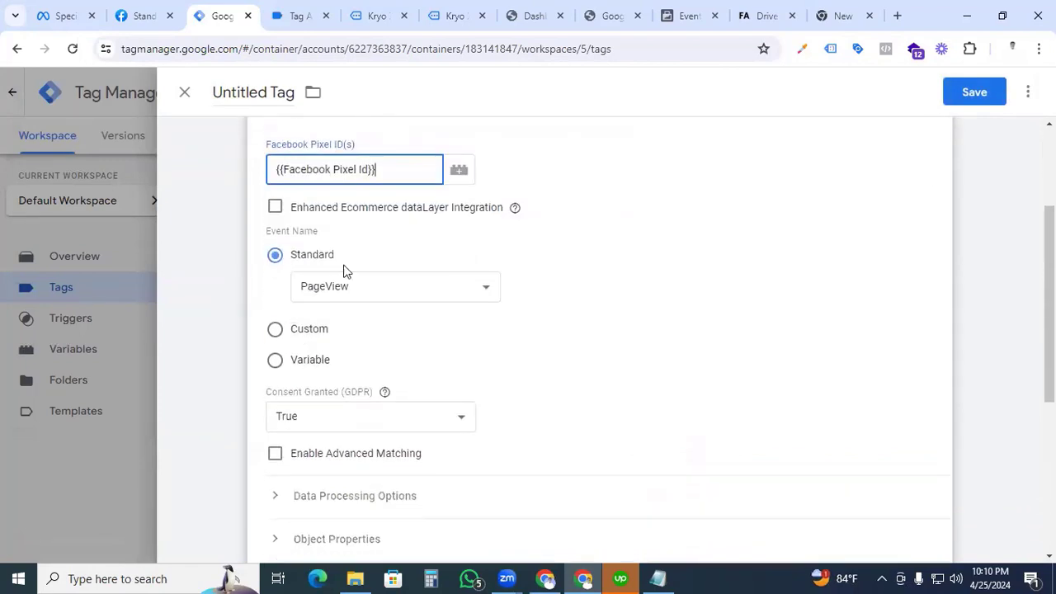
{"action": "left_click", "coordinate": [411, 285]}
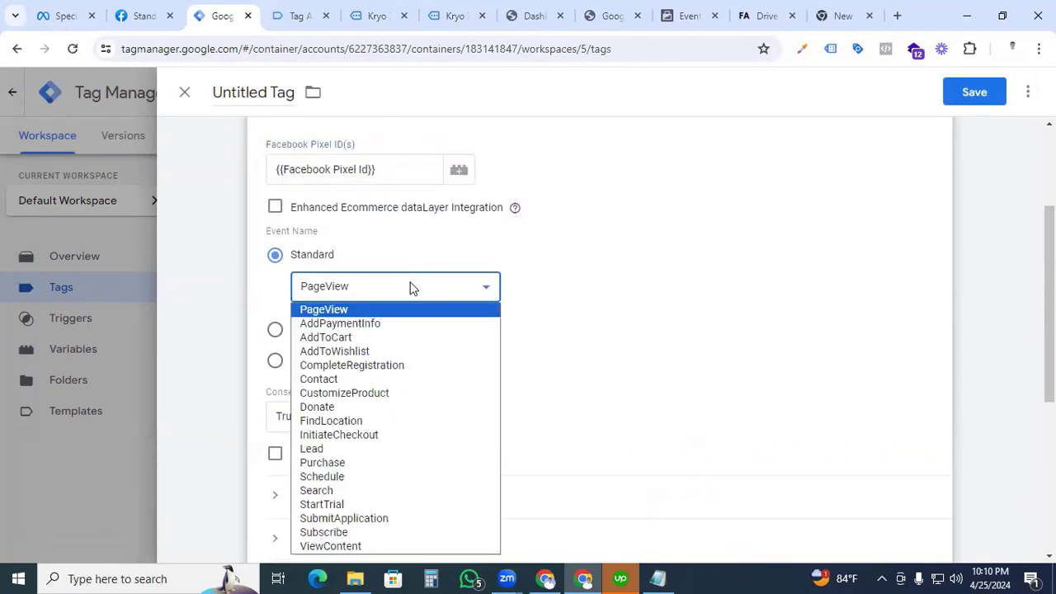
{"action": "left_click", "coordinate": [368, 340]}
- Add an object property named content_type with the value product to the AddToCart tag
{"action": "scroll", "coordinate": [366, 344], "scroll_direction": "down", "scroll_amount": 2}
{"action": "left_click", "coordinate": [277, 386]}
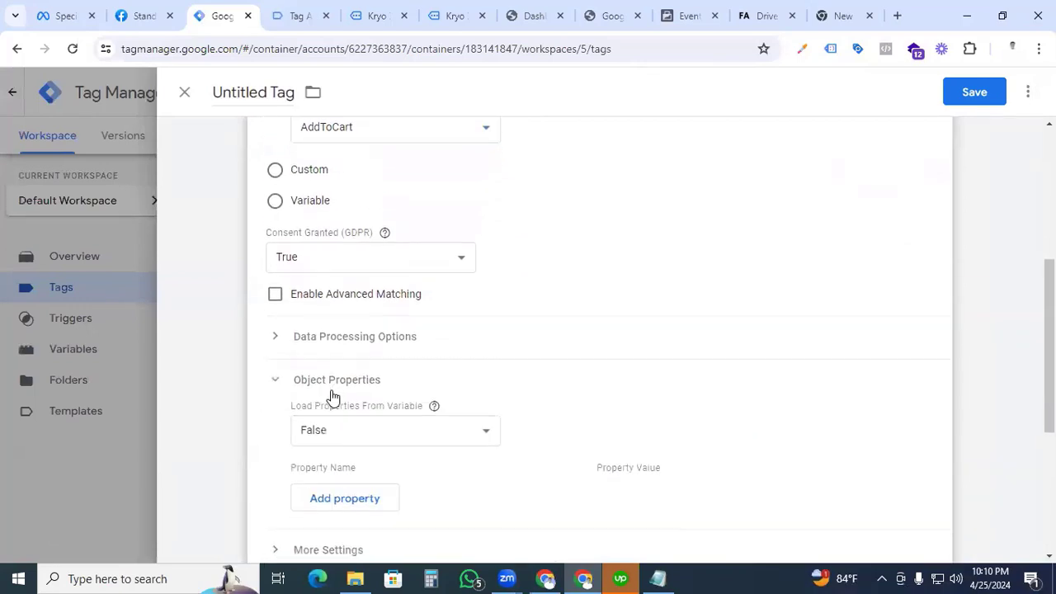
{"action": "scroll", "coordinate": [333, 396], "scroll_direction": "down", "scroll_amount": 2}
{"action": "left_click", "coordinate": [358, 348]}
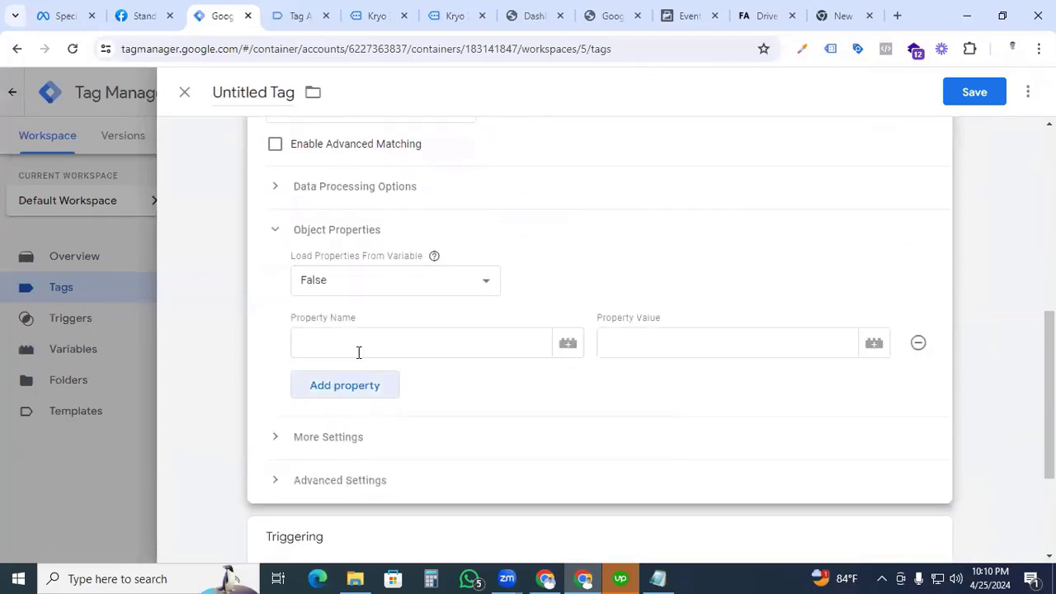
{"action": "left_click", "coordinate": [358, 344]}
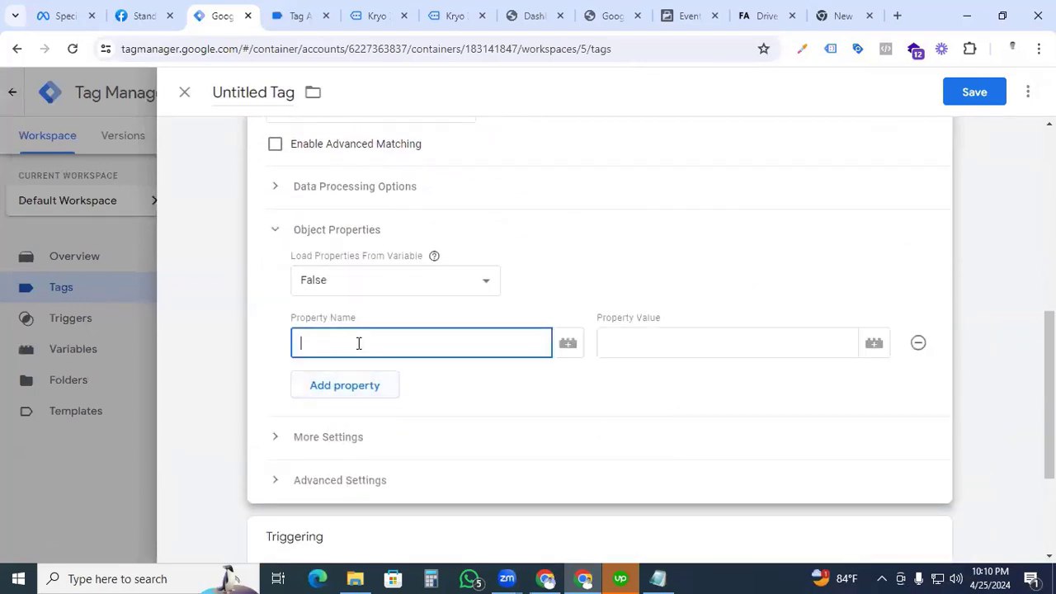
{"action": "type", "text": "content_type"}
{"action": "left_click", "coordinate": [686, 338]}
{"action": "type", "text": "pro"}
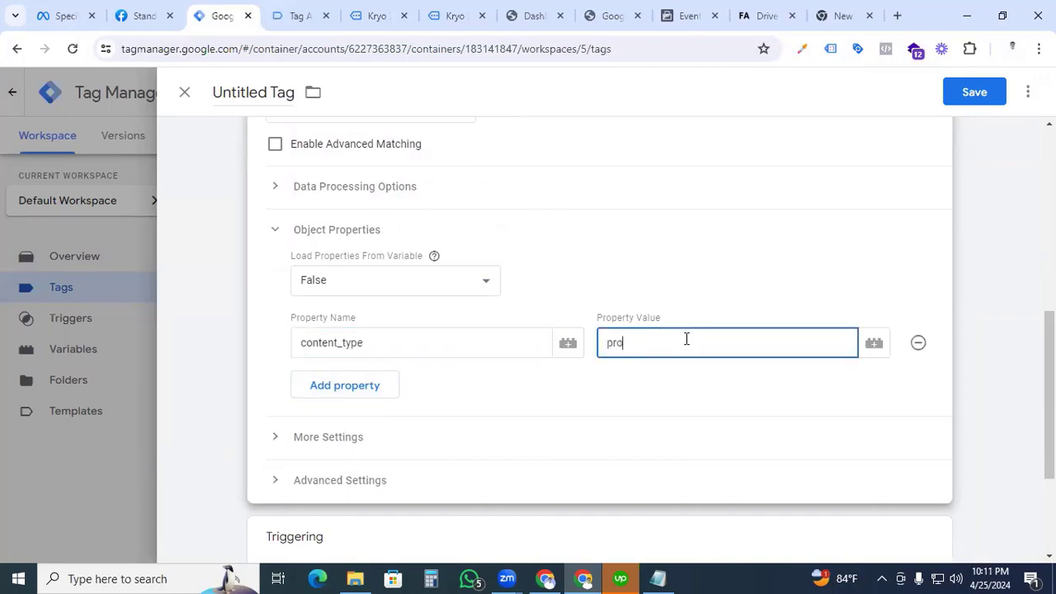
{"action": "type", "text": "duct"}
- Add a content_name property set to {{dlv - Item Name}}, consulting the custom data parameters in Meta's developer documentation
{"action": "left_click", "coordinate": [375, 387]}
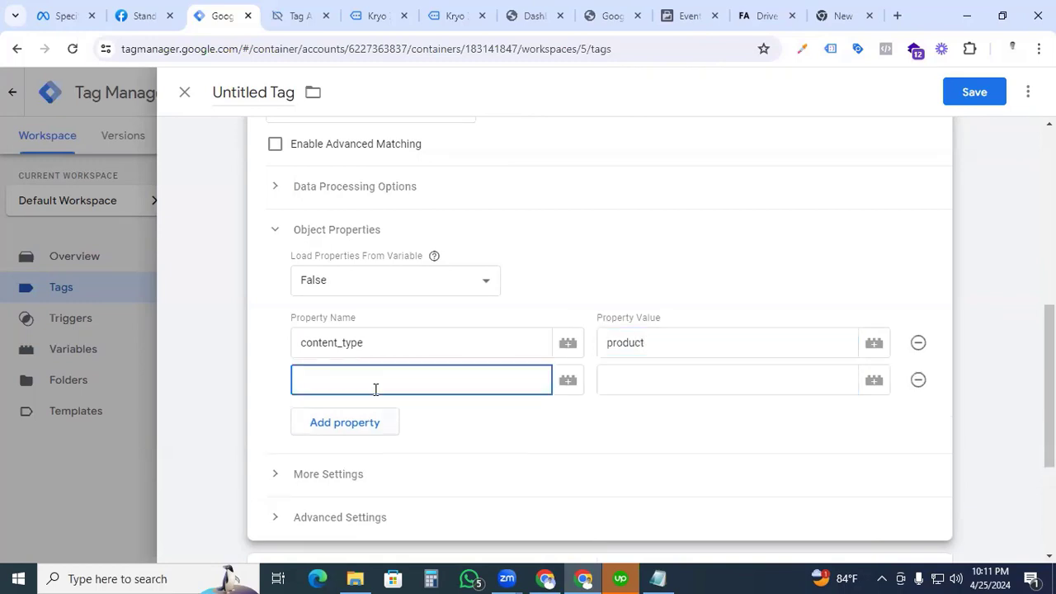
{"action": "type", "text": "content_name"}
{"action": "left_click", "coordinate": [141, 16]}
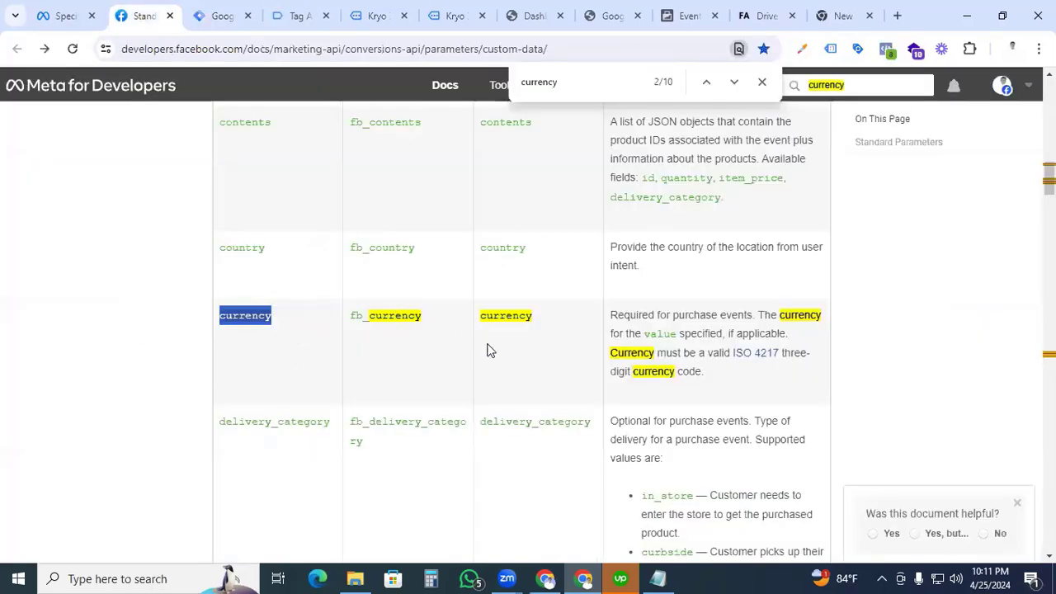
{"action": "scroll", "coordinate": [464, 402], "scroll_direction": "down", "scroll_amount": 3}
{"action": "scroll", "coordinate": [465, 405], "scroll_direction": "up", "scroll_amount": 4}
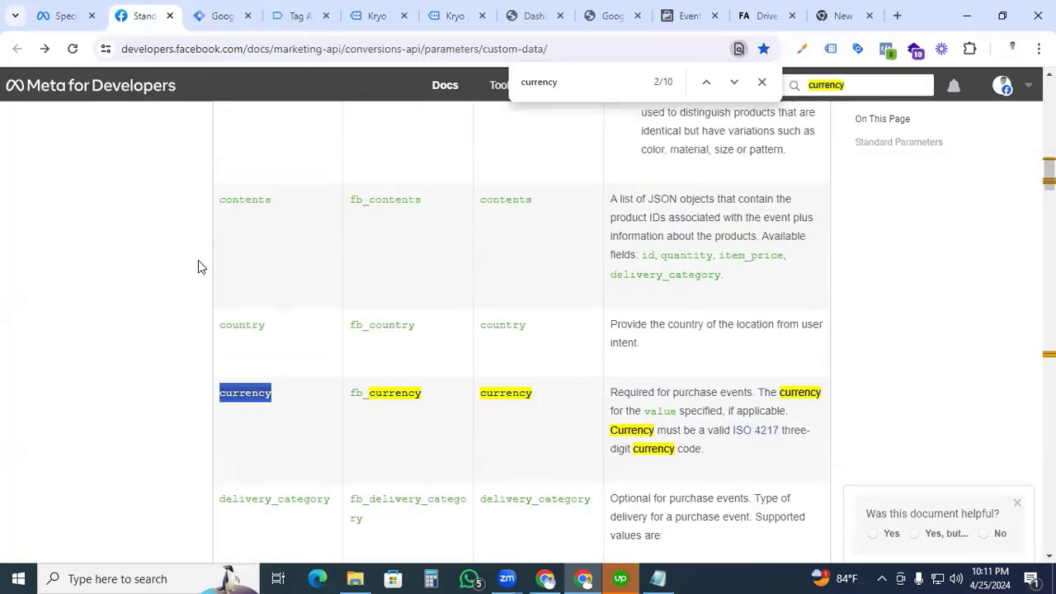
{"action": "left_click", "coordinate": [225, 16]}
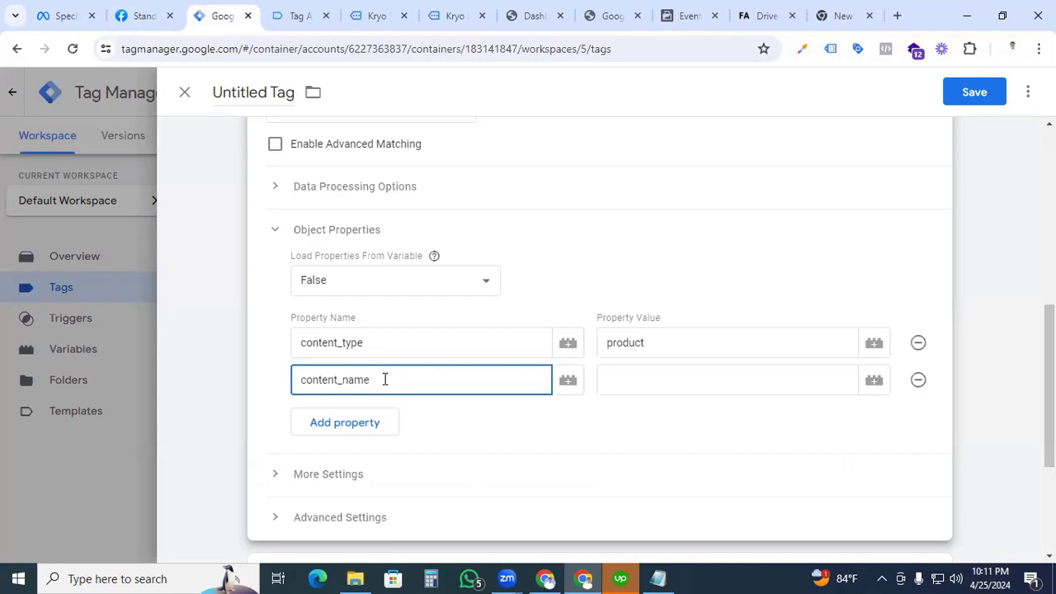
{"action": "left_click", "coordinate": [674, 376]}
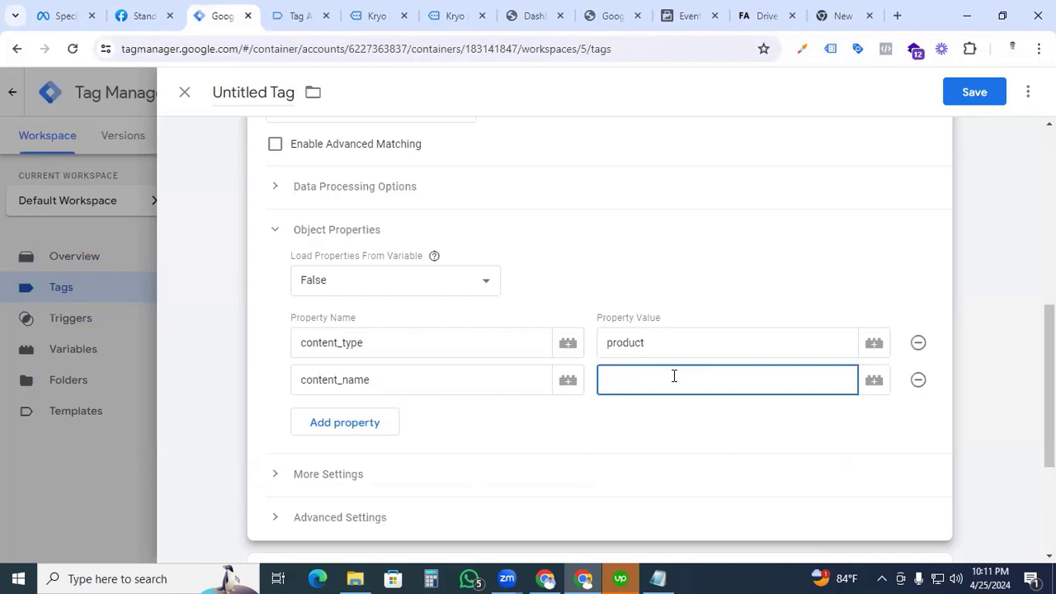
{"action": "type", "text": "{{nam"}
{"action": "left_click", "coordinate": [679, 417]}
- Add a content_ids property with the variable {{dlv - item id}} as its value
{"action": "left_click", "coordinate": [368, 421]}
{"action": "type", "text": "content_ids"}
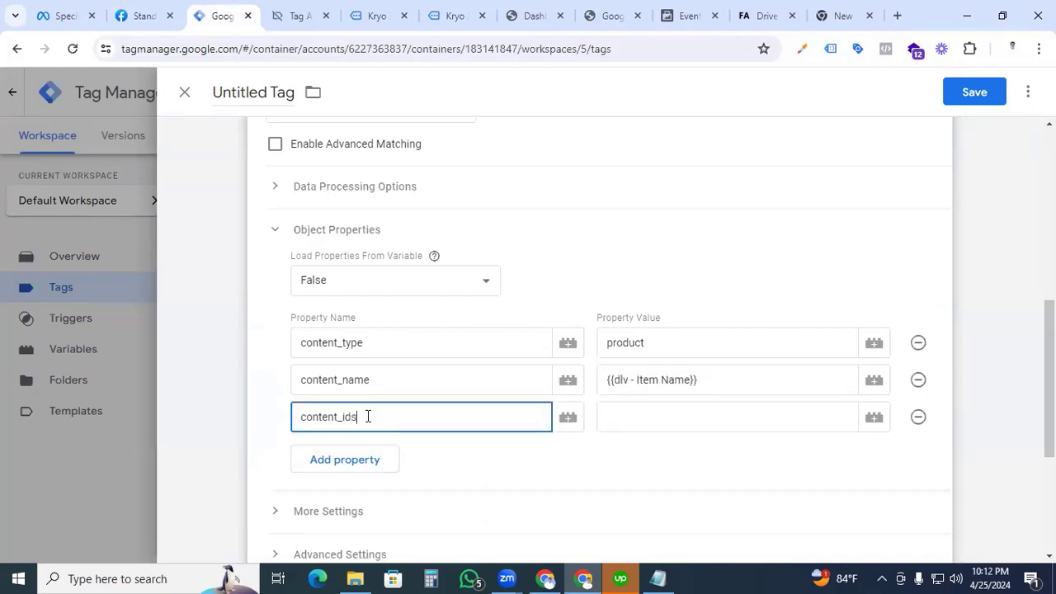
{"action": "key", "text": "Tab"}
{"action": "type", "text": "{{id"}
{"action": "left_click", "coordinate": [641, 290]}
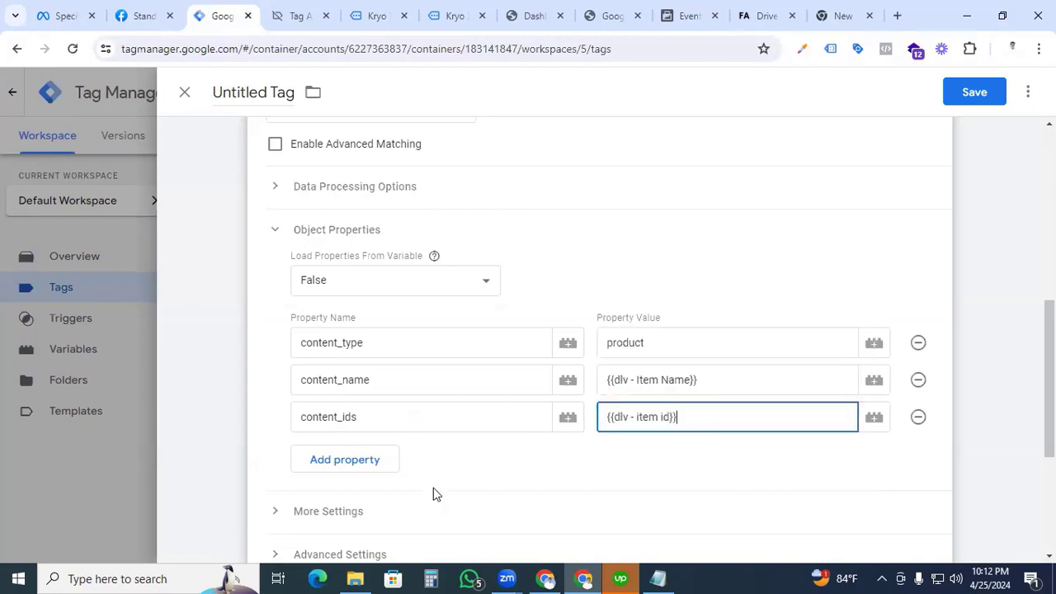
- Add a property named value that takes the {{dlv - item -price}} variable
{"action": "left_click", "coordinate": [339, 462]}
{"action": "left_click", "coordinate": [344, 455]}
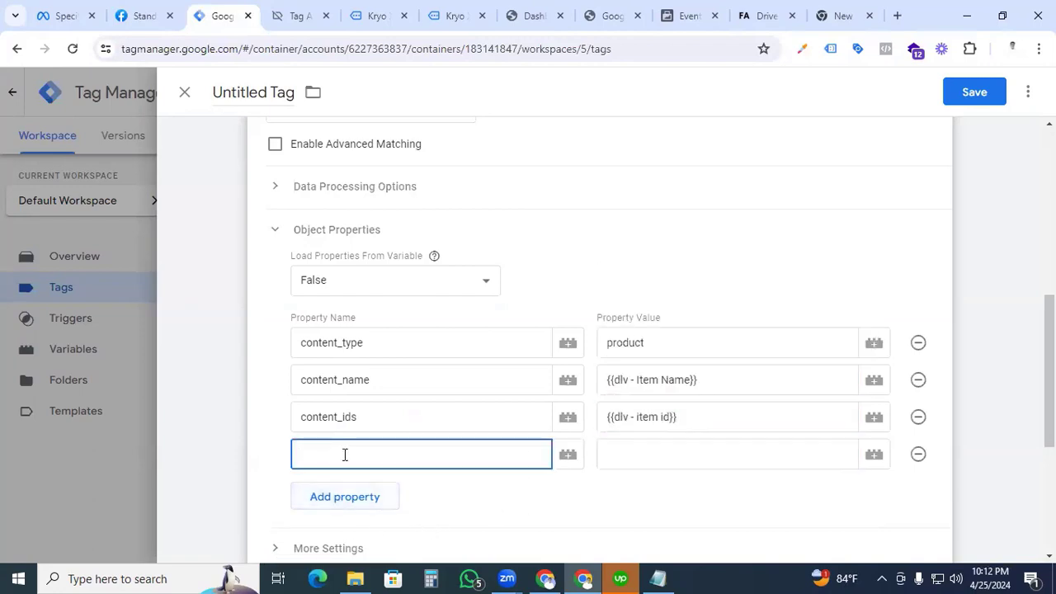
{"action": "type", "text": "value"}
{"action": "left_click", "coordinate": [671, 460]}
{"action": "type", "text": "{{"}
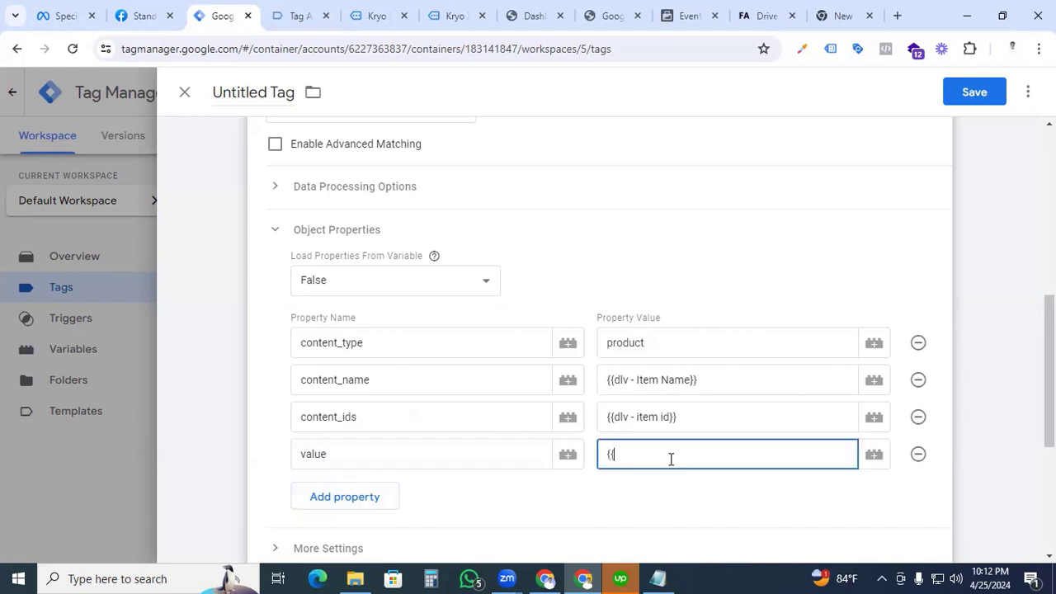
{"action": "type", "text": "pric"}
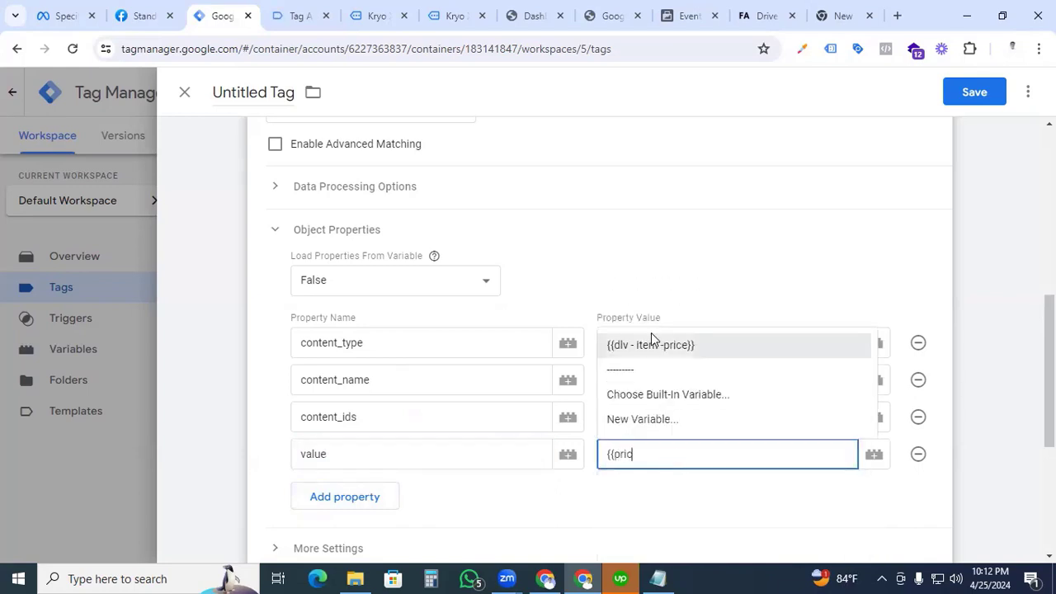
{"action": "left_click", "coordinate": [651, 334]}
- Add a currency property filled from the {{dlv - currency}} variable
{"action": "left_click", "coordinate": [364, 498]}
{"action": "left_click", "coordinate": [360, 492]}
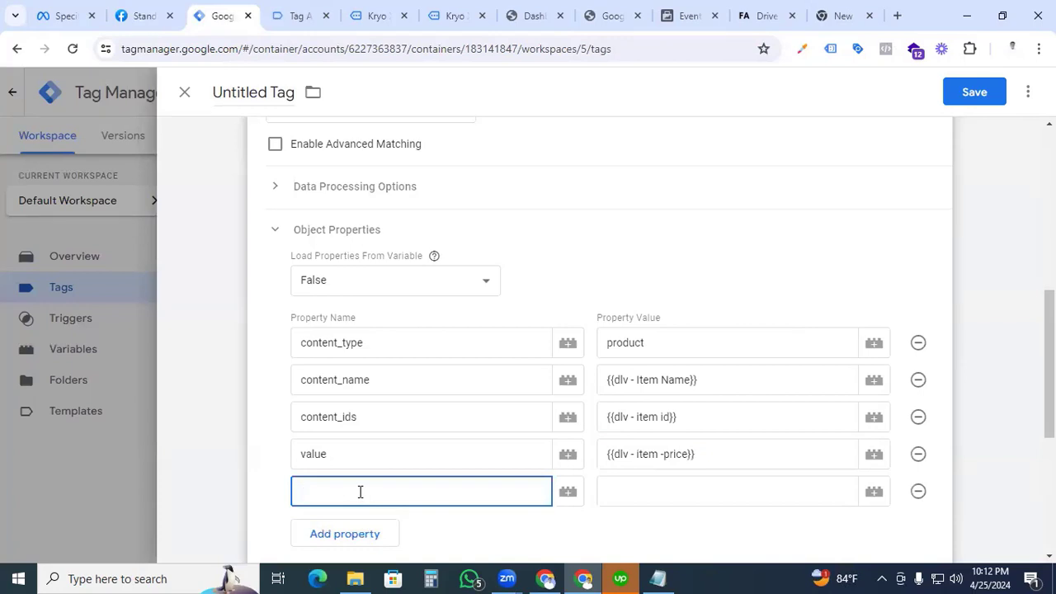
{"action": "type", "text": "currency"}
{"action": "left_click", "coordinate": [623, 493]}
{"action": "type", "text": "{{cu"}
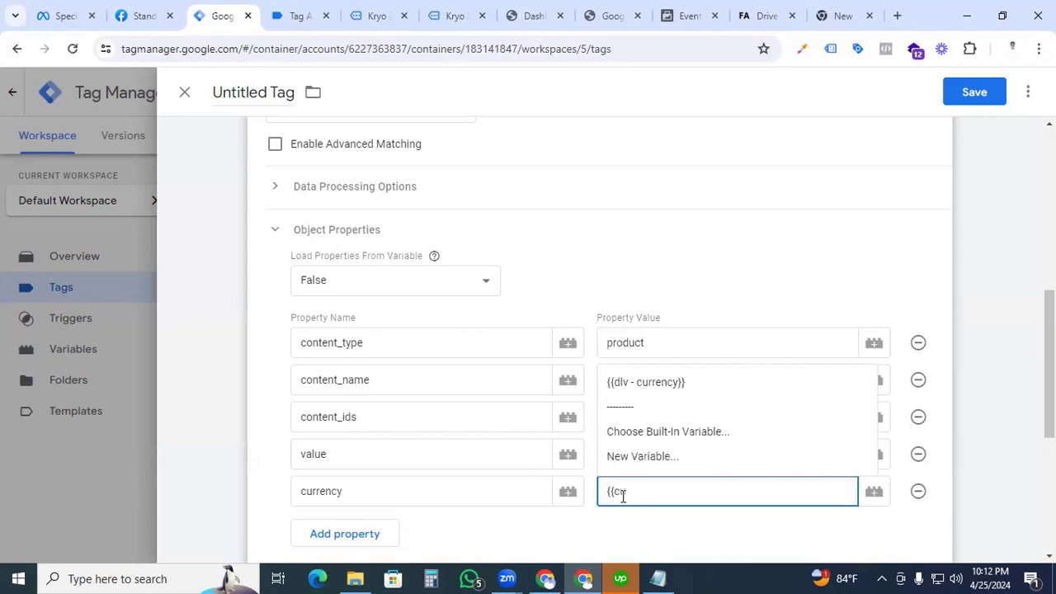
{"action": "left_click", "coordinate": [660, 386]}
- Create a new Custom Event trigger for the tag with the event name add_to_cart, firing on all custom events
{"action": "scroll", "coordinate": [491, 371], "scroll_direction": "up", "scroll_amount": 3}
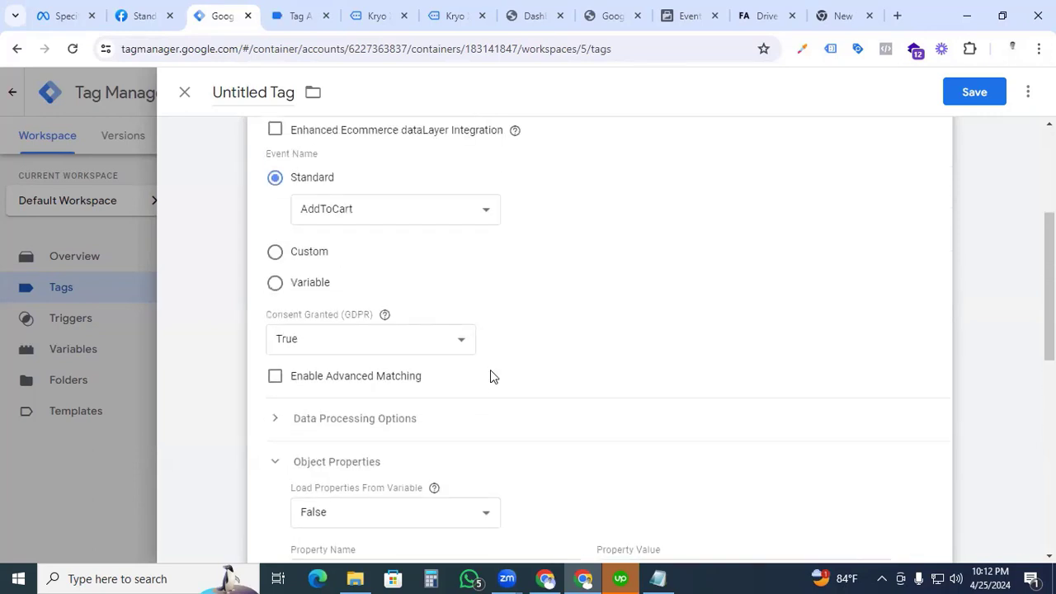
{"action": "scroll", "coordinate": [490, 376], "scroll_direction": "down", "scroll_amount": 7}
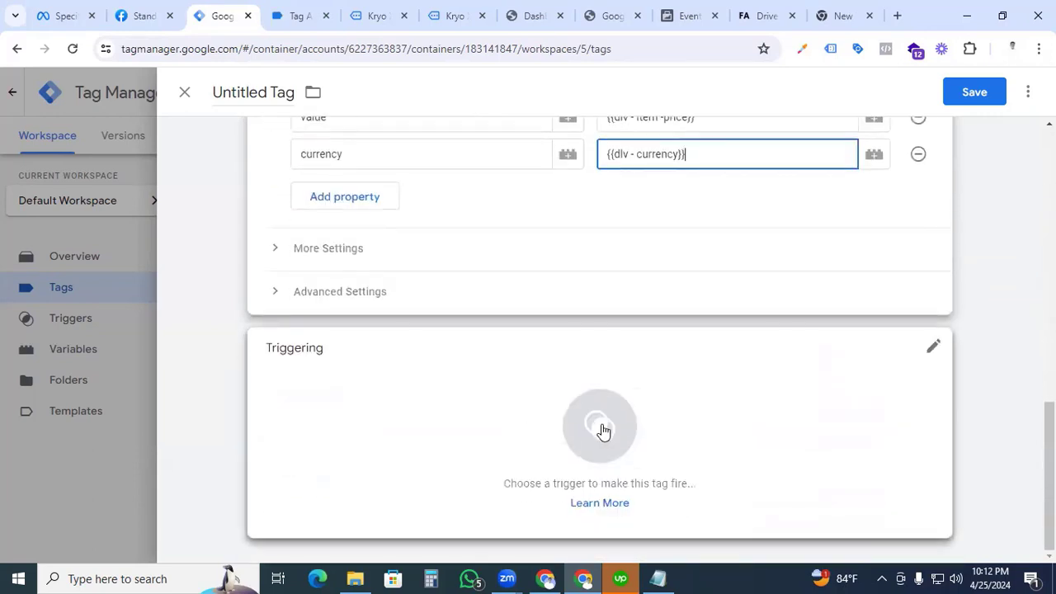
{"action": "left_click", "coordinate": [600, 426]}
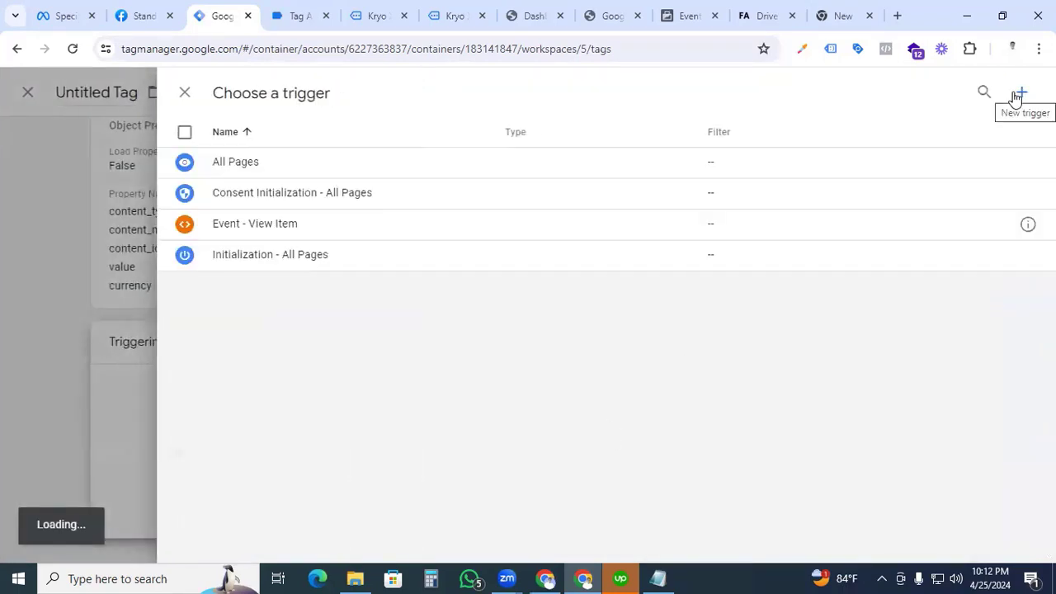
{"action": "left_click", "coordinate": [1017, 96]}
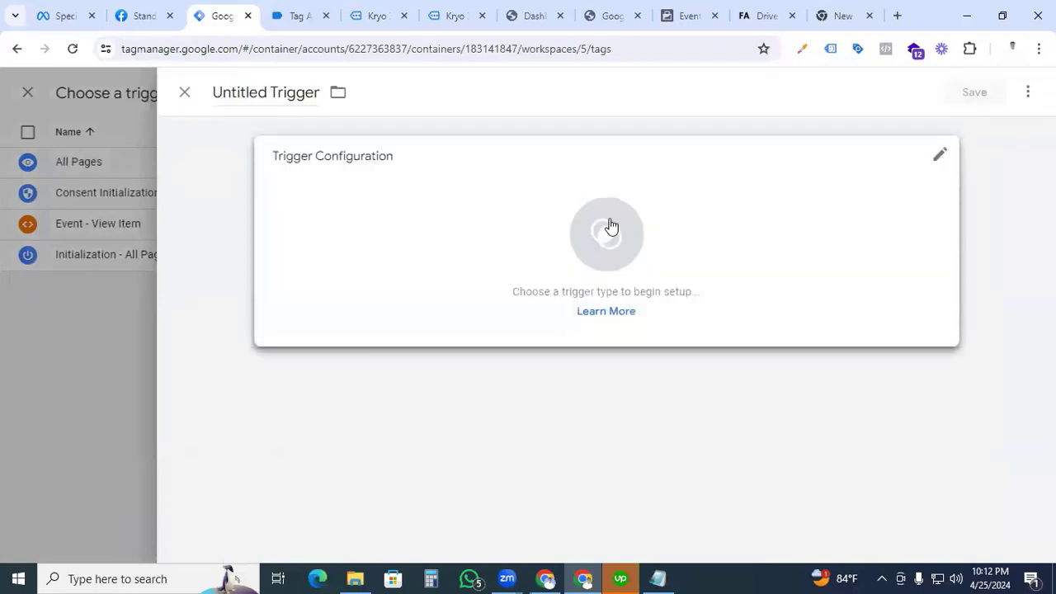
{"action": "left_click", "coordinate": [608, 229]}
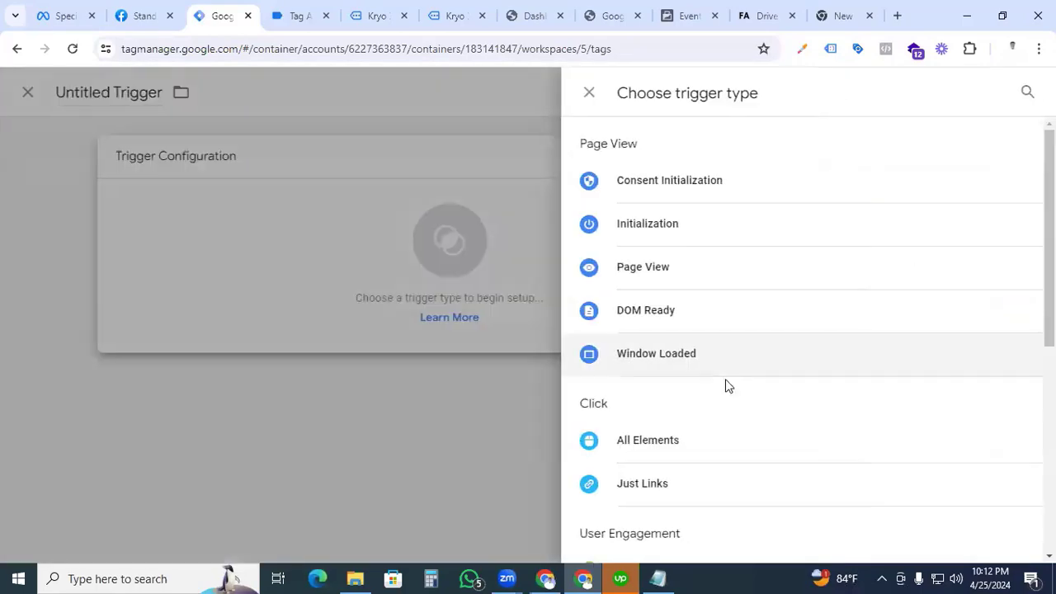
{"action": "scroll", "coordinate": [728, 386], "scroll_direction": "down", "scroll_amount": 5}
{"action": "left_click", "coordinate": [709, 403]}
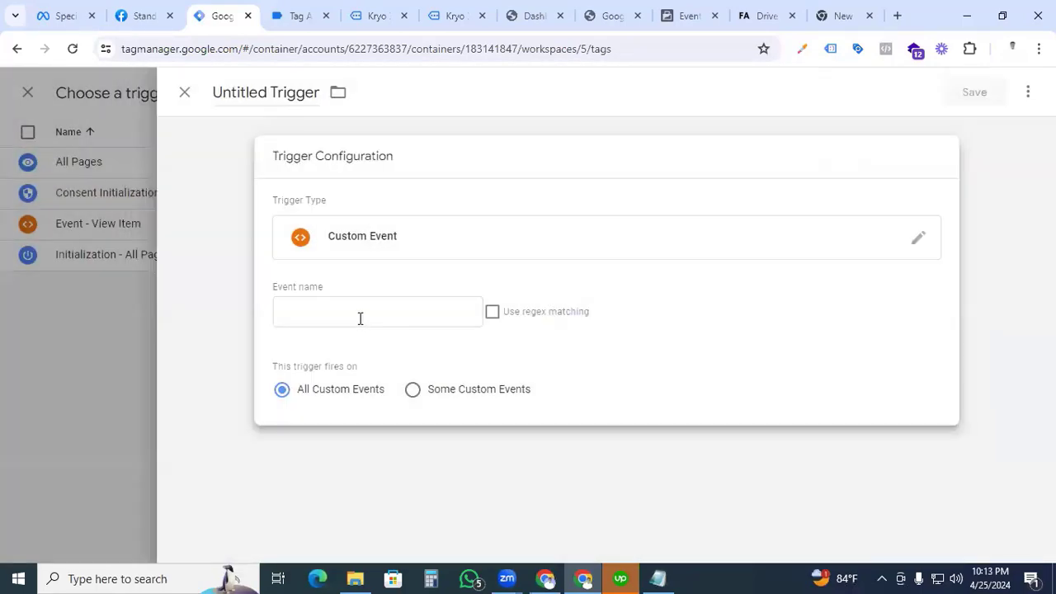
{"action": "left_click", "coordinate": [359, 319]}
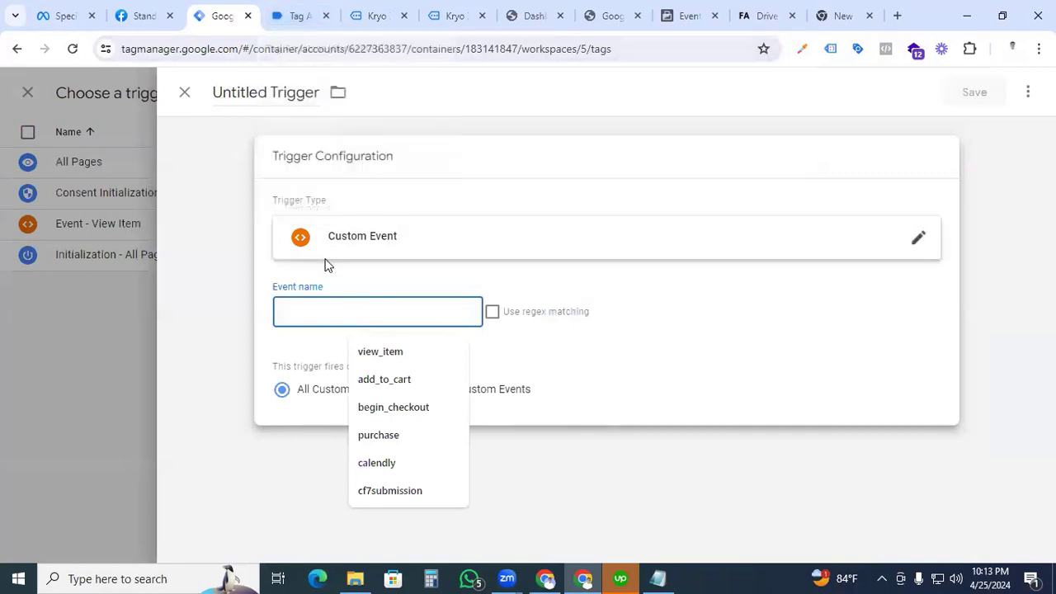
{"action": "left_click", "coordinate": [372, 380]}
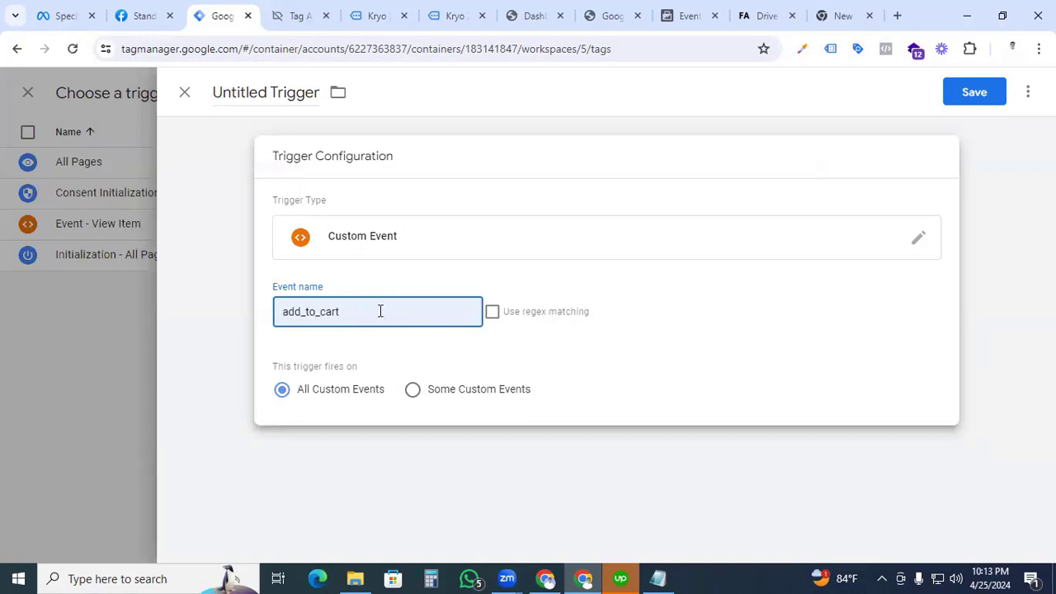
- Name the trigger "Event-add to cart" and save it to the tag
{"action": "left_click", "coordinate": [273, 93]}
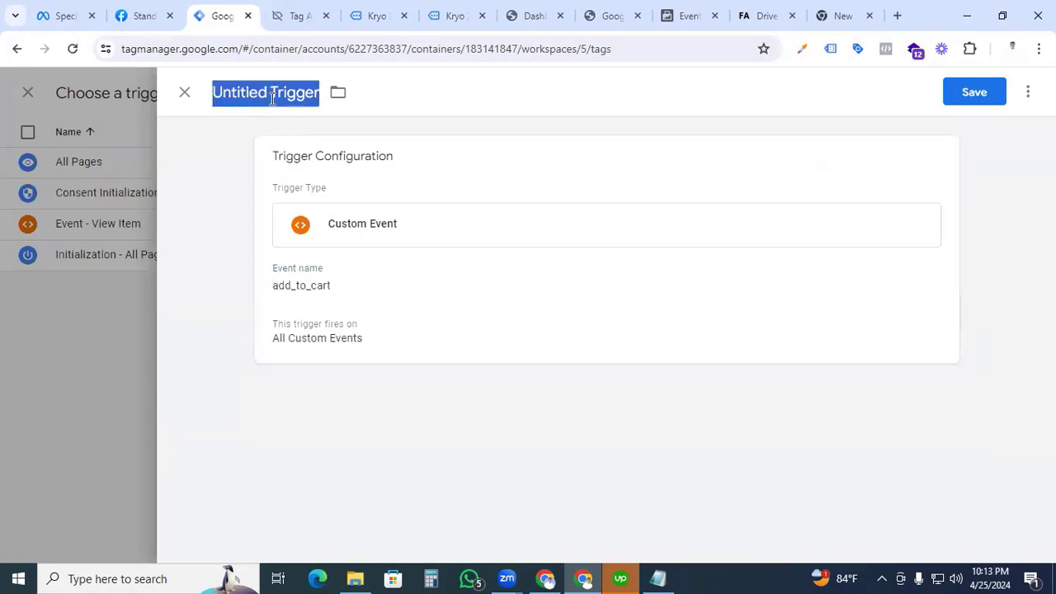
{"action": "type", "text": "Event"}
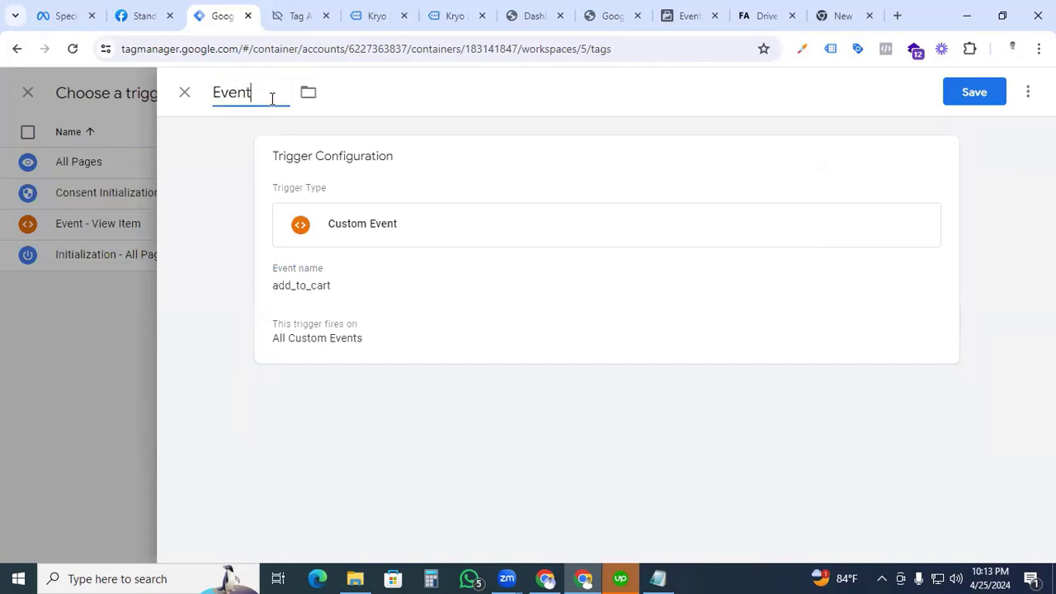
{"action": "type", "text": "-add to cart"}
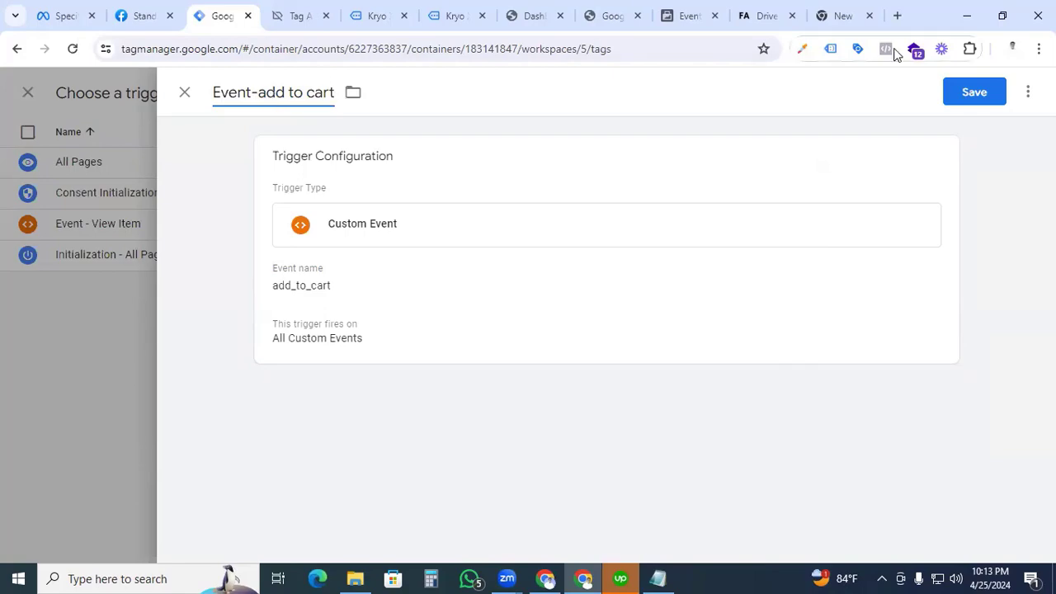
{"action": "left_click", "coordinate": [974, 94]}
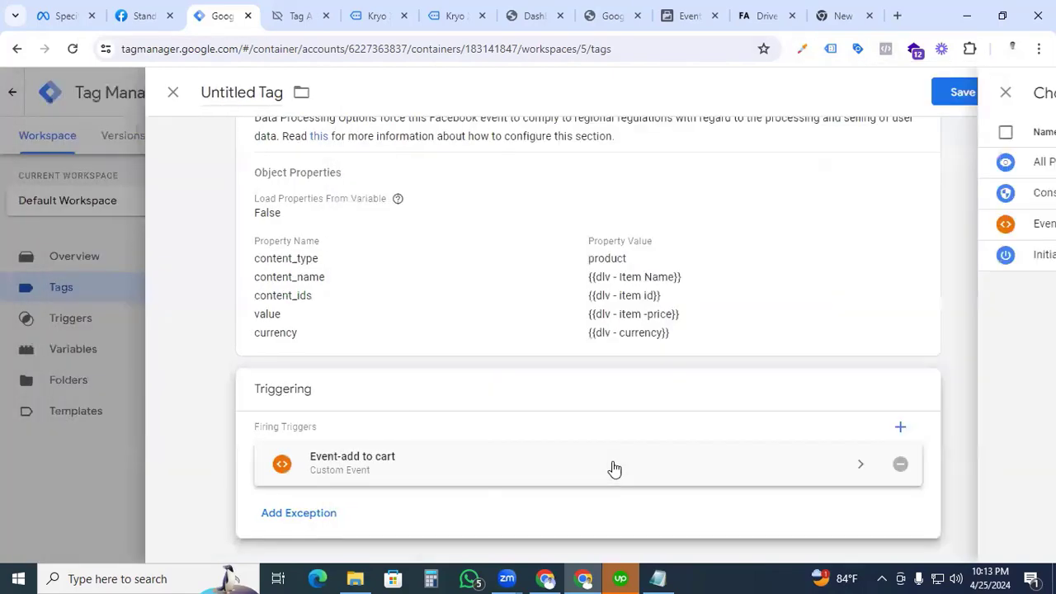
- Name the tag "FB -add to cart" and save it
{"action": "scroll", "coordinate": [547, 449], "scroll_direction": "up", "scroll_amount": 5}
{"action": "left_click", "coordinate": [260, 91]}
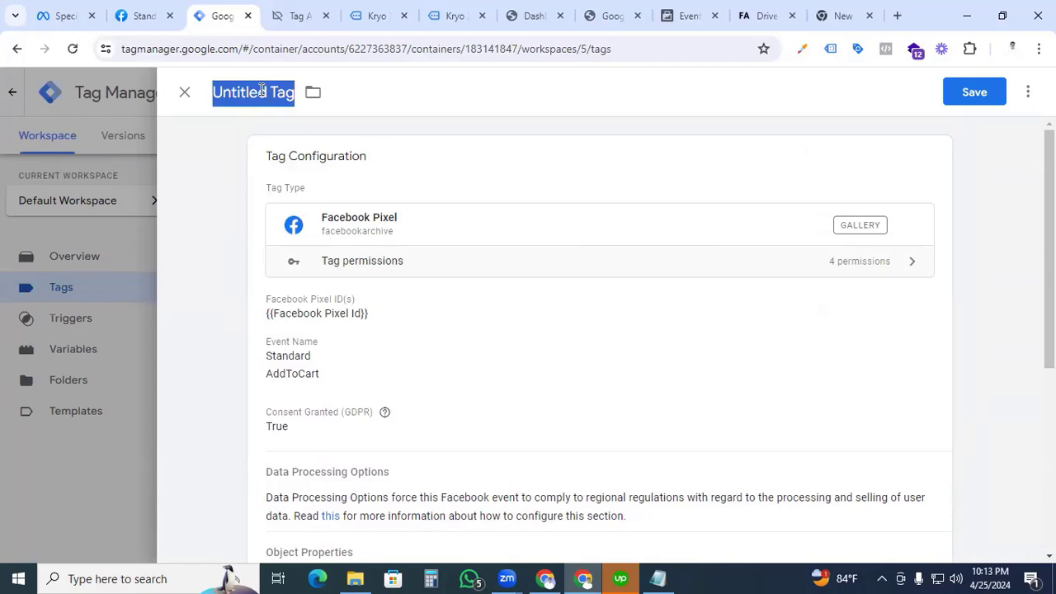
{"action": "type", "text": "FB -add"}
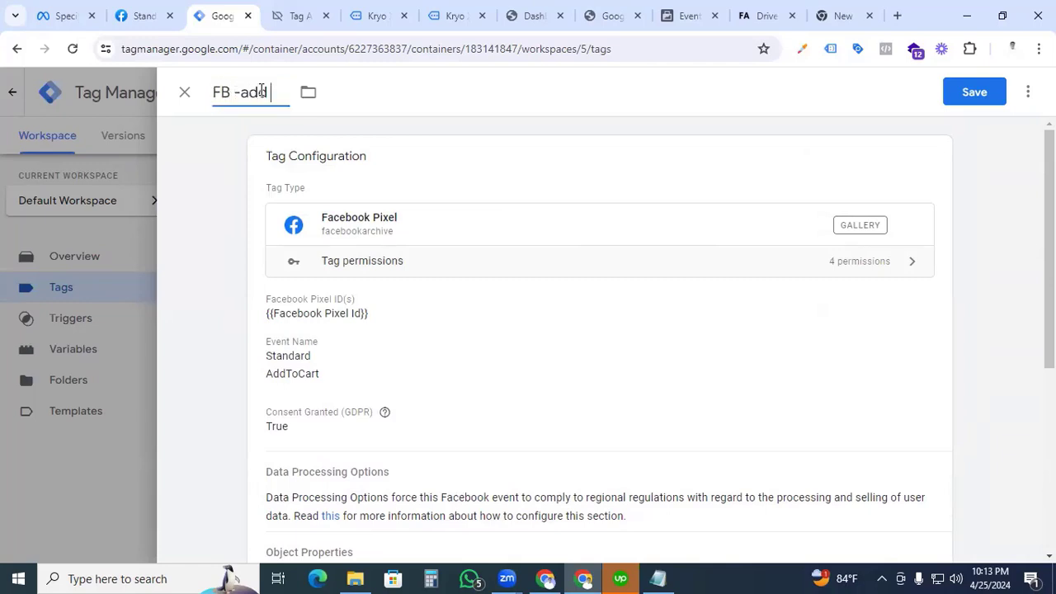
{"action": "type", "text": " to cart"}
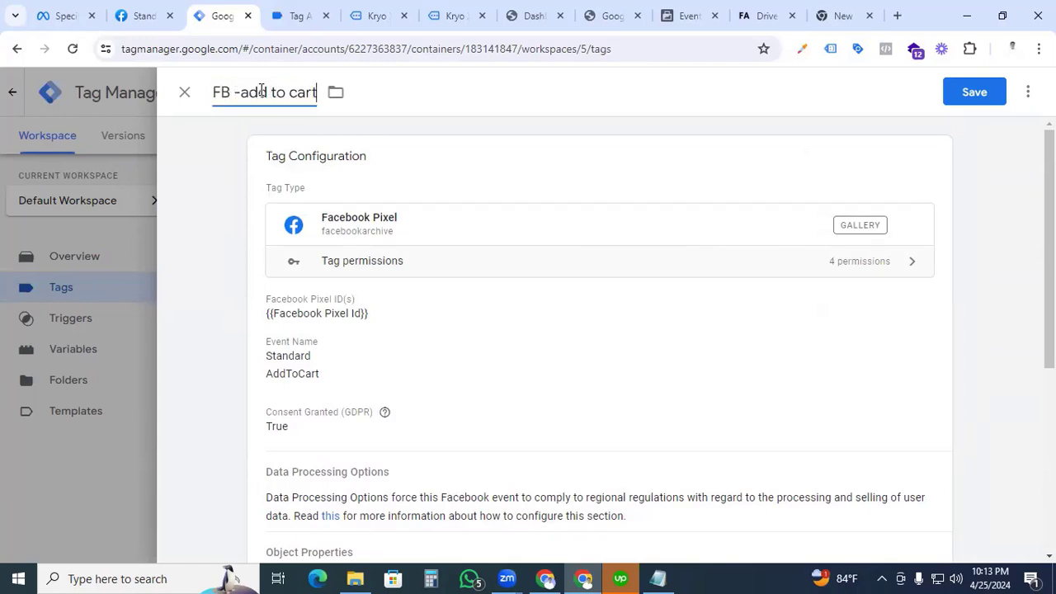
{"action": "left_click", "coordinate": [974, 94]}
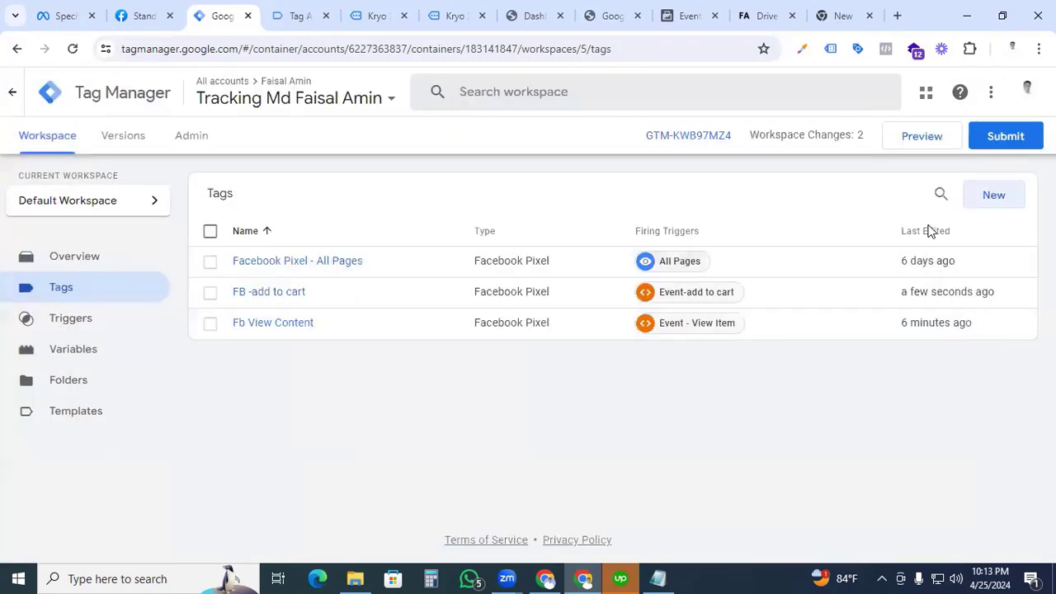
- Preview the container and, on the connected store site, add the Kryo X26 MTB – Model K bicycle to the cart
{"action": "left_click", "coordinate": [910, 146]}
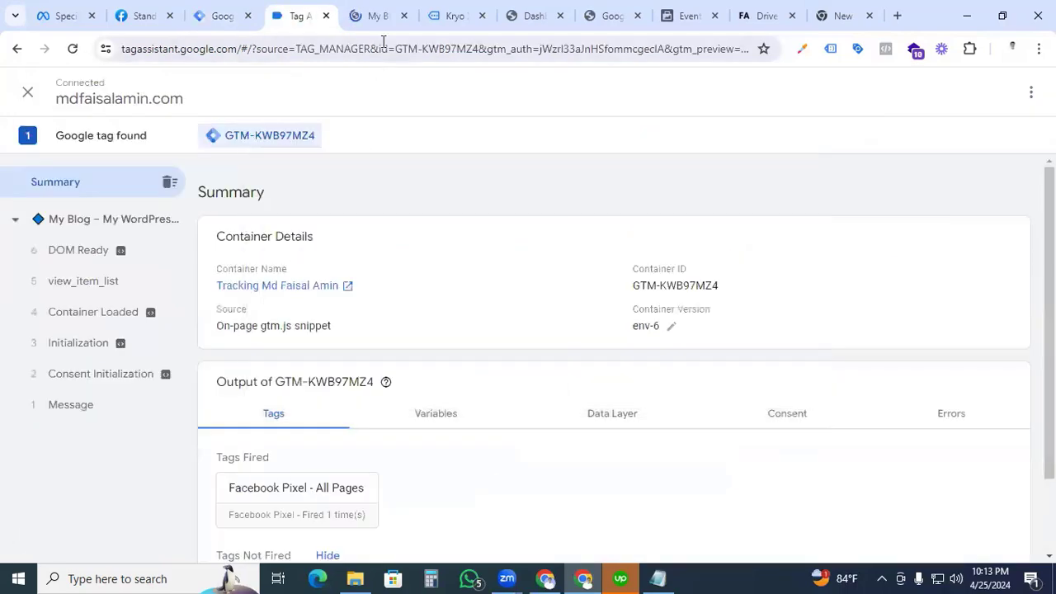
{"action": "left_click", "coordinate": [375, 15]}
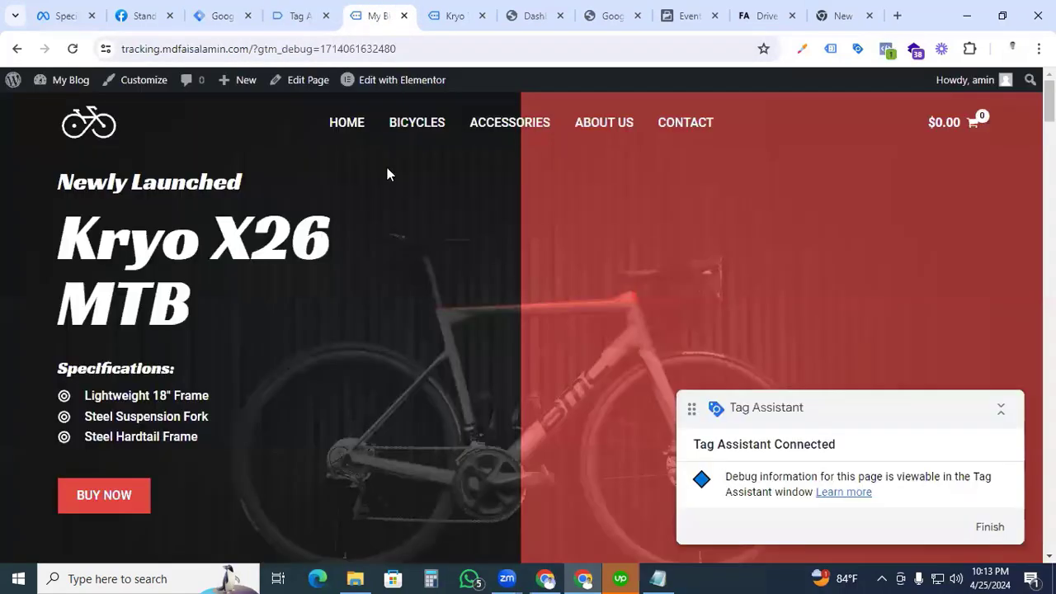
{"action": "scroll", "coordinate": [414, 315], "scroll_direction": "down", "scroll_amount": 5}
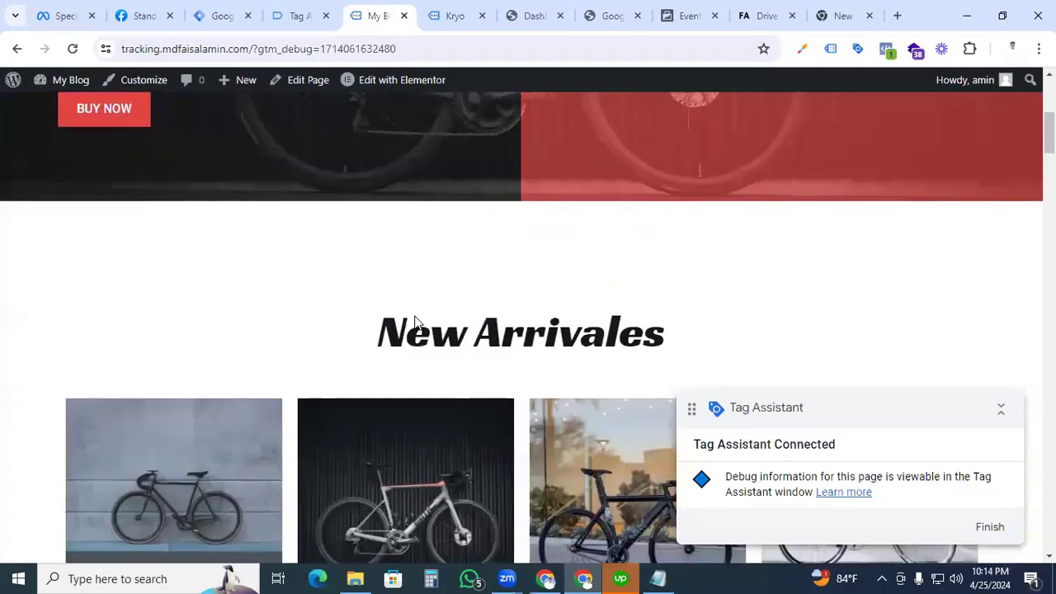
{"action": "scroll", "coordinate": [331, 281], "scroll_direction": "down", "scroll_amount": 5}
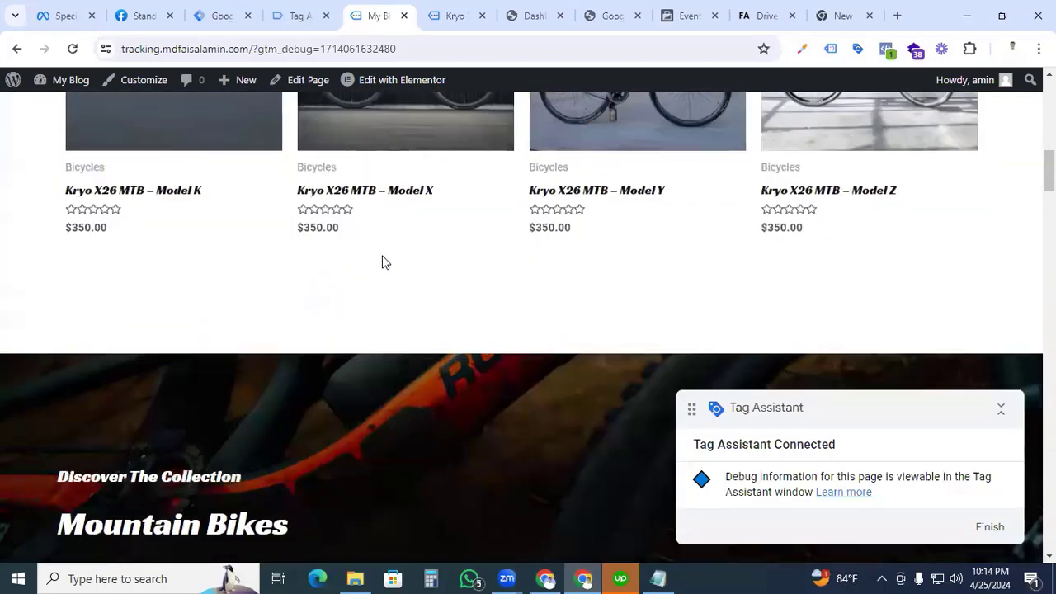
{"action": "left_click", "coordinate": [153, 198]}
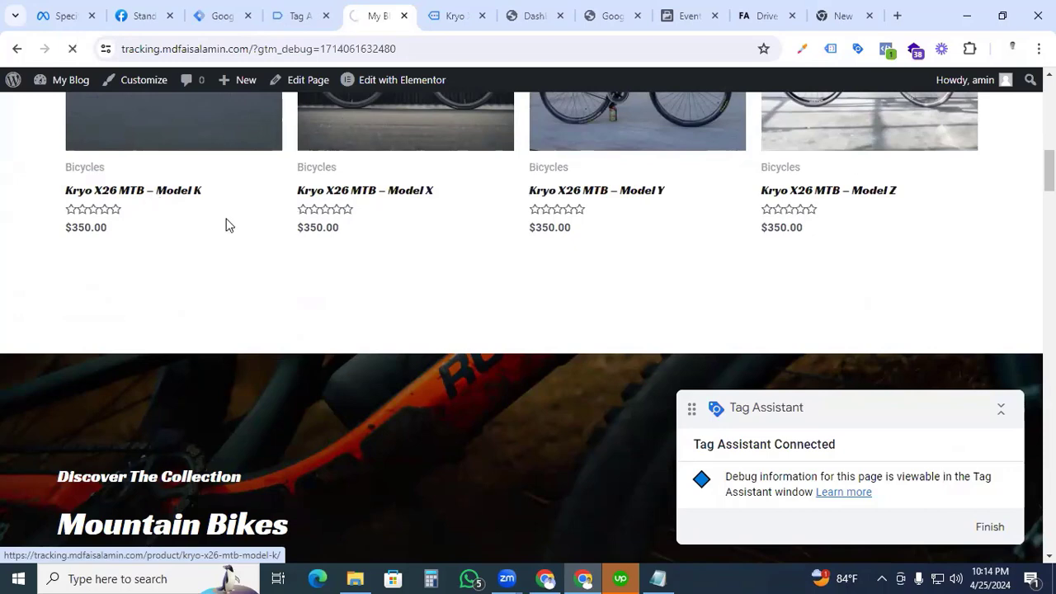
{"action": "scroll", "coordinate": [674, 315], "scroll_direction": "down", "scroll_amount": 2}
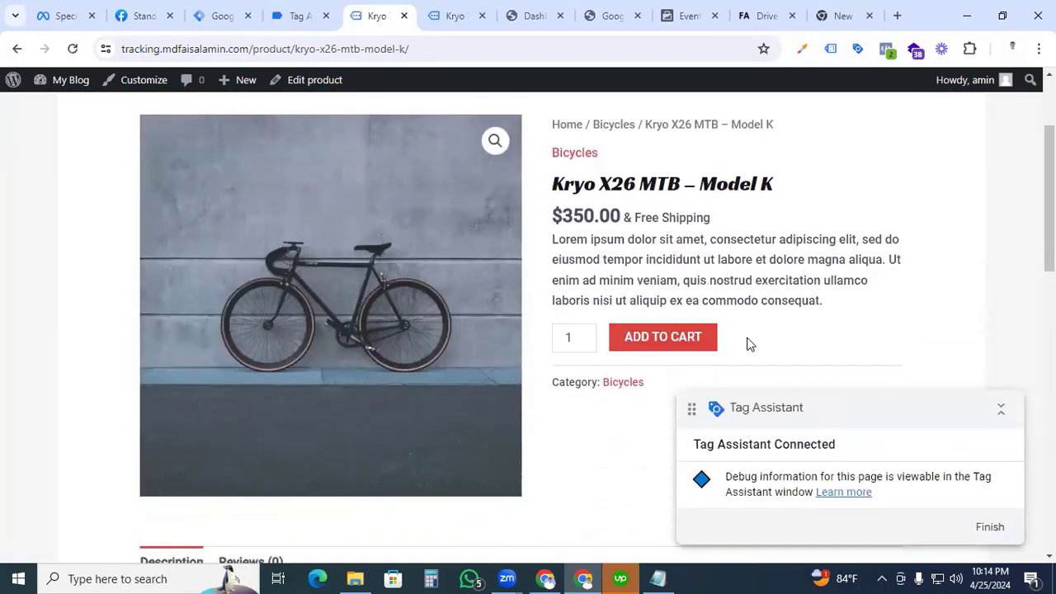
{"action": "left_click", "coordinate": [666, 340]}
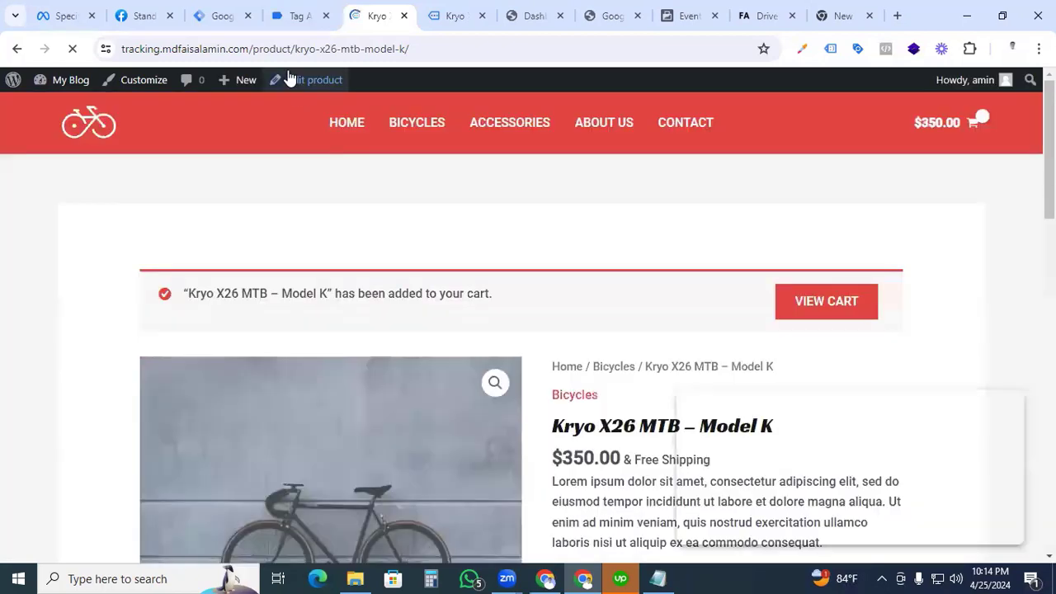
- Switch to Tag Assistant and inspect the details of the FB -add to cart tag under the add_to_cart event
{"action": "left_click", "coordinate": [298, 16]}
{"action": "scroll", "coordinate": [468, 310], "scroll_direction": "down", "scroll_amount": 1}
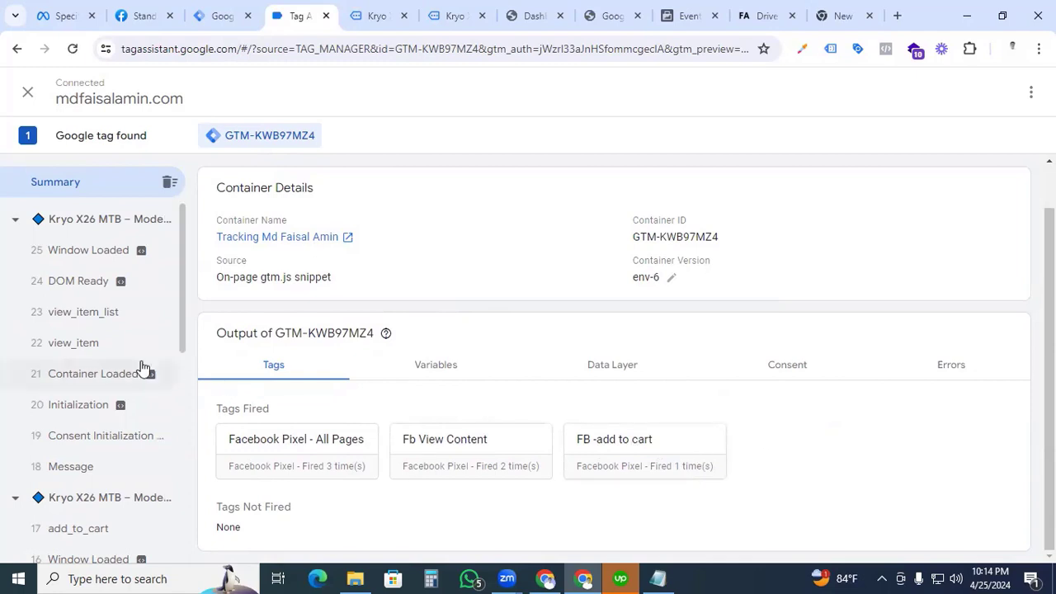
{"action": "scroll", "coordinate": [99, 369], "scroll_direction": "down", "scroll_amount": 2}
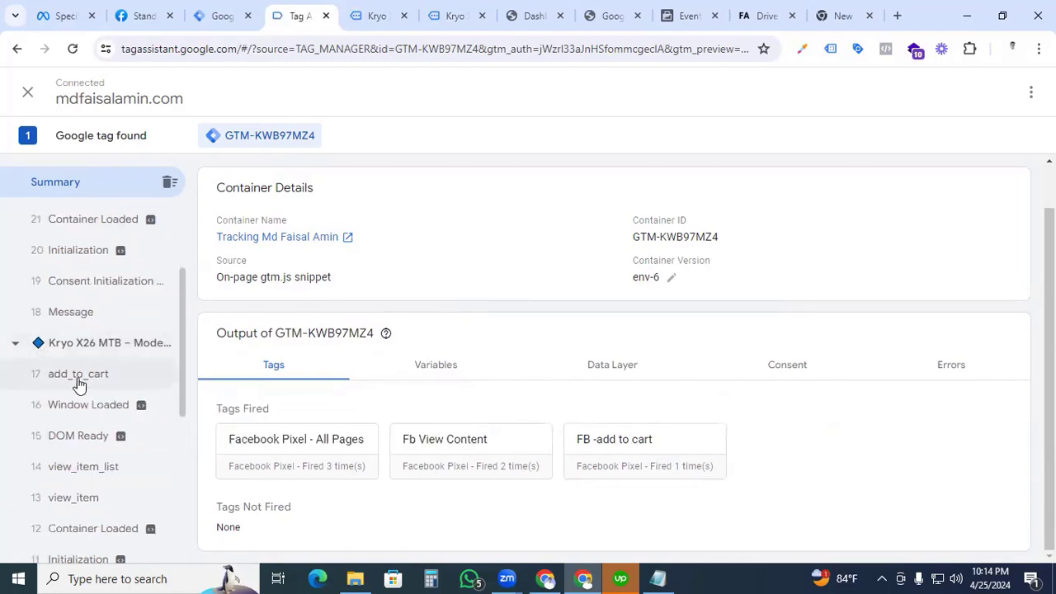
{"action": "left_click", "coordinate": [79, 378]}
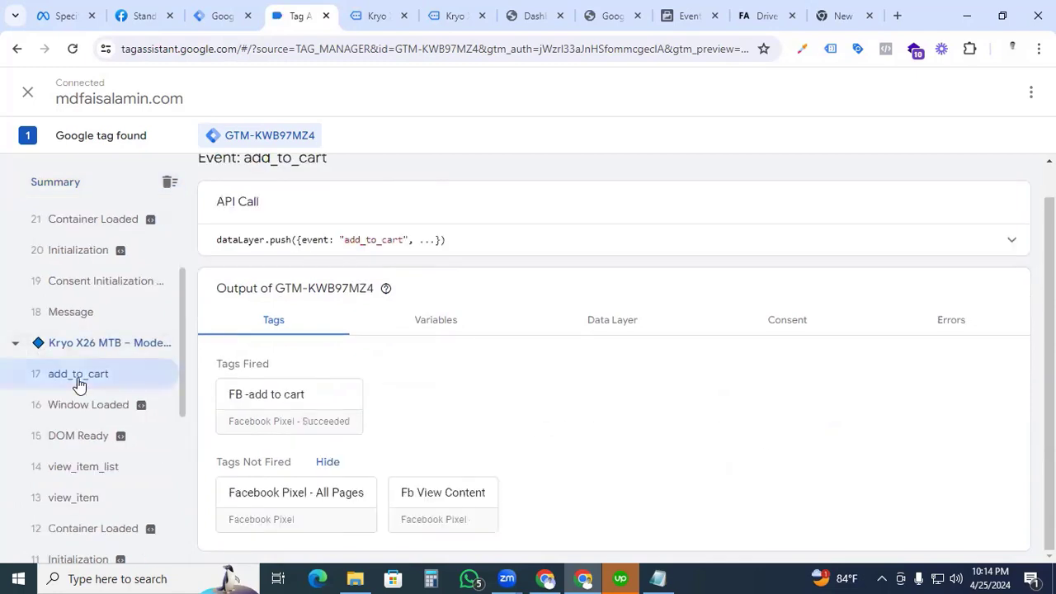
{"action": "left_click", "coordinate": [275, 410]}
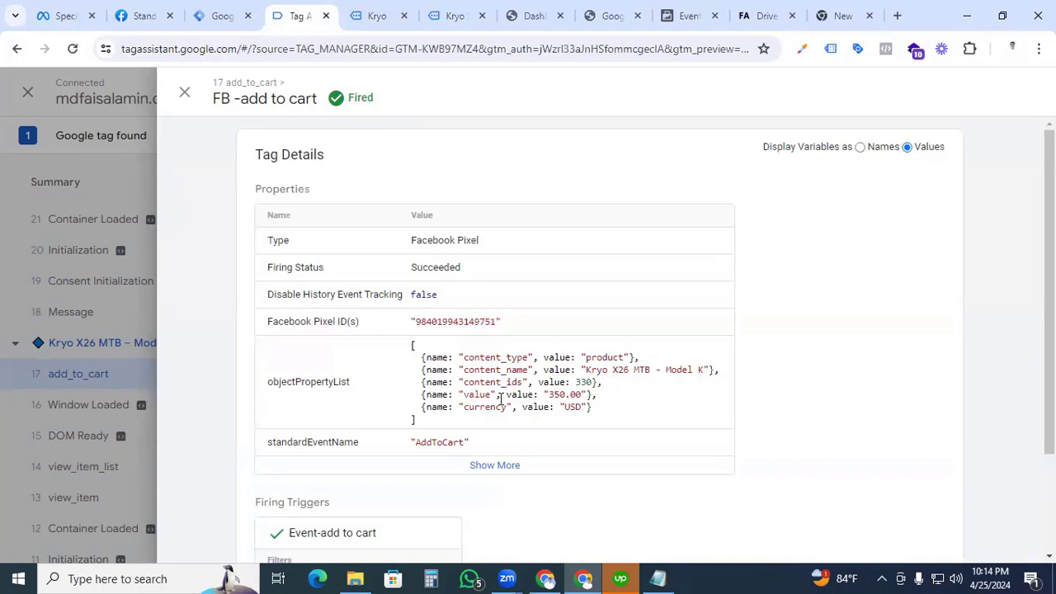
- Switch to the test events in Meta Events Manager and examine all parameters of the received Add to cart event
{"action": "left_click", "coordinate": [685, 16]}
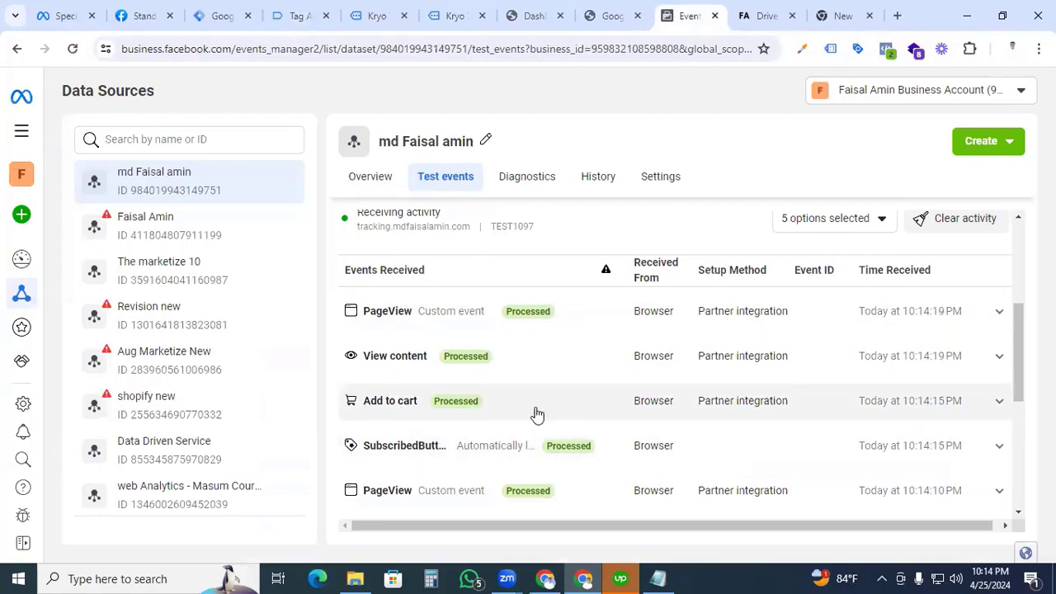
{"action": "left_click", "coordinate": [998, 403]}
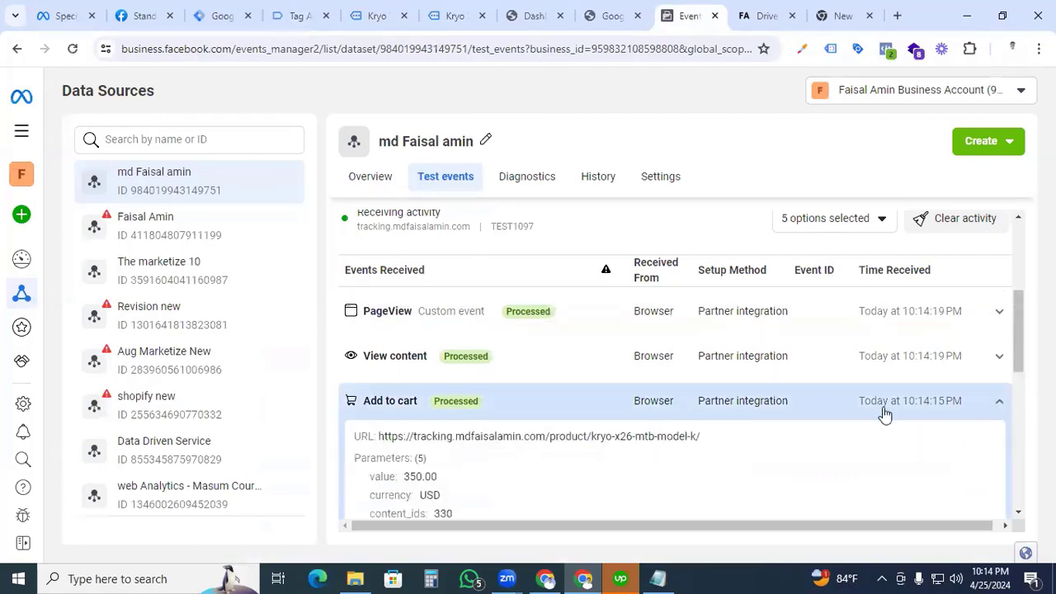
{"action": "scroll", "coordinate": [748, 401], "scroll_direction": "down", "scroll_amount": 1}
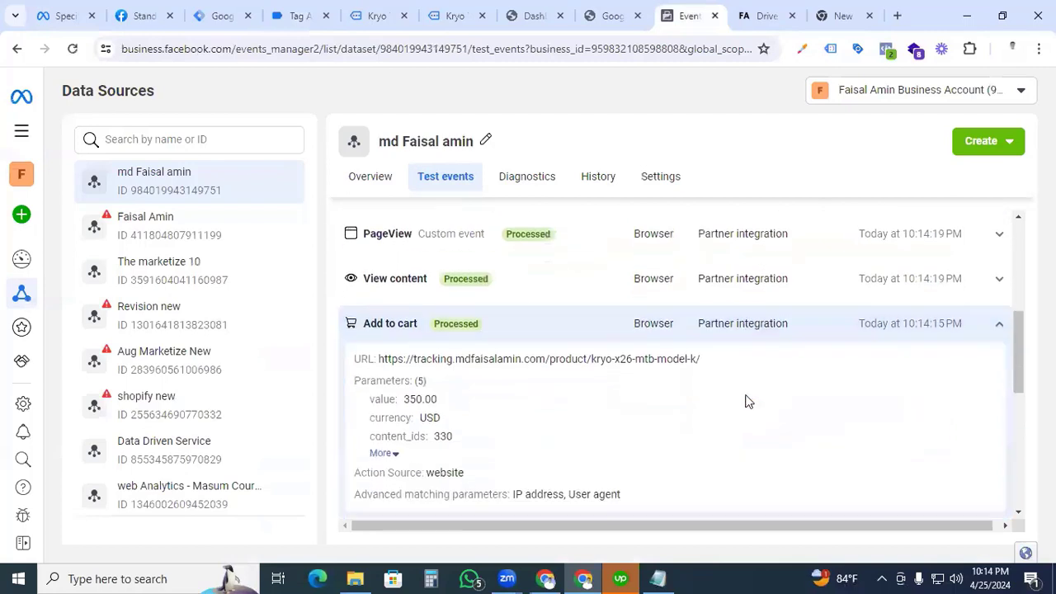
{"action": "left_click", "coordinate": [388, 454]}
{"action": "scroll", "coordinate": [381, 400], "scroll_direction": "down", "scroll_amount": 1}
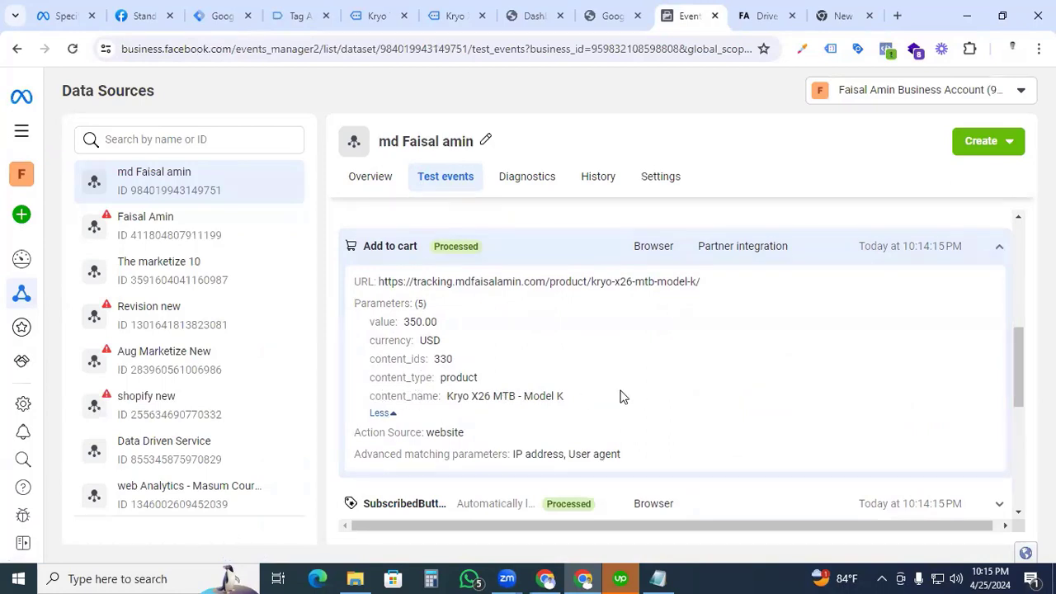
{"action": "scroll", "coordinate": [623, 397], "scroll_direction": "up", "scroll_amount": 3}
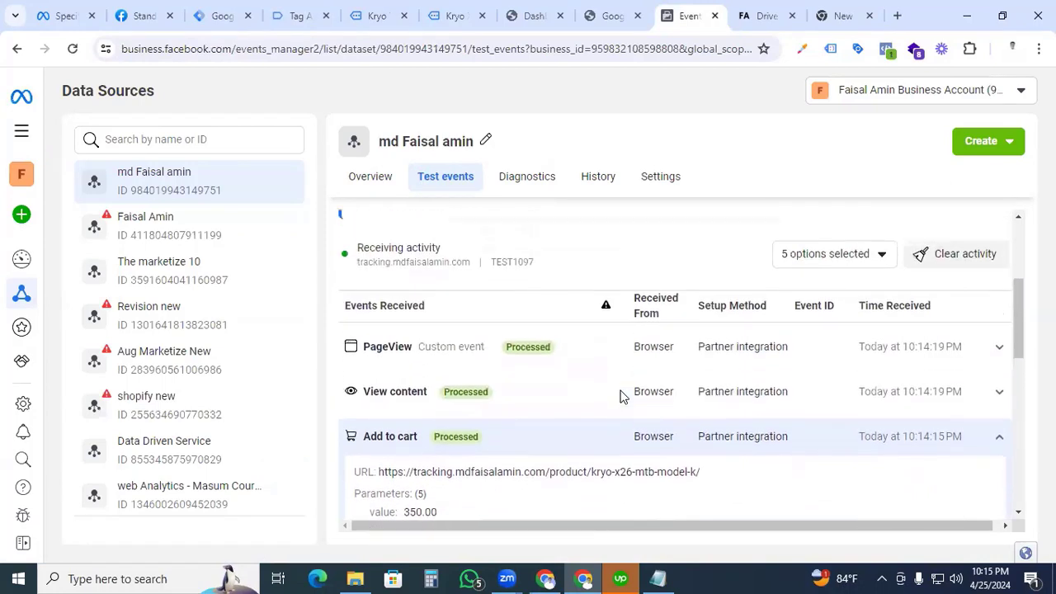
- Examine the parameters of the Add to cart test event, then switch to Google Tag Manager
{"action": "scroll", "coordinate": [623, 397], "scroll_direction": "down", "scroll_amount": 2}
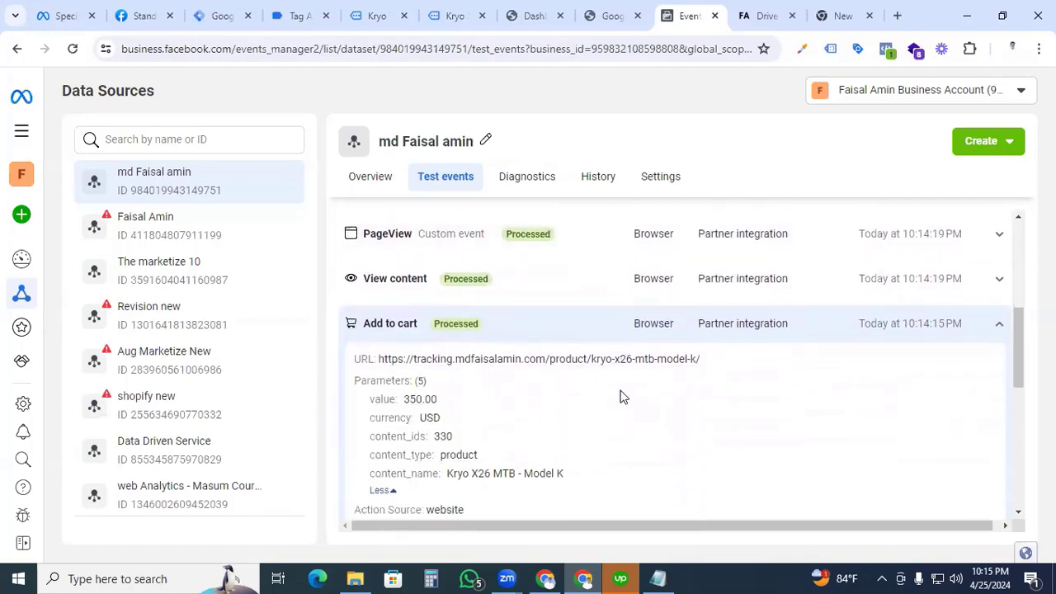
{"action": "left_click", "coordinate": [225, 17]}
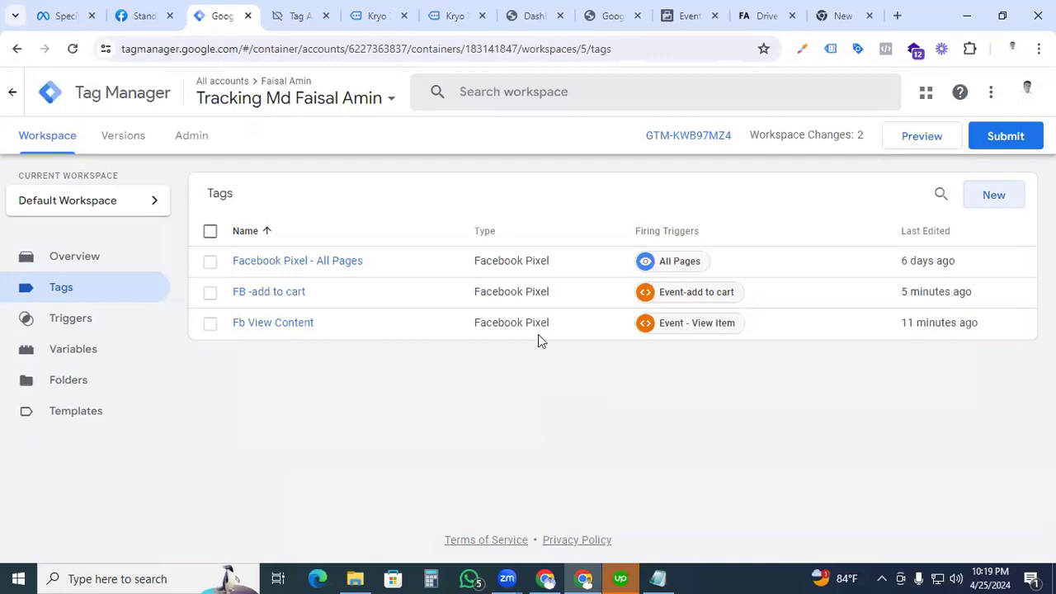
- On the store's product page, add the Kryo X26 MTB – Model K to the cart and proceed to checkout
{"action": "left_click", "coordinate": [377, 15]}
{"action": "scroll", "coordinate": [1003, 301], "scroll_direction": "down", "scroll_amount": 1}
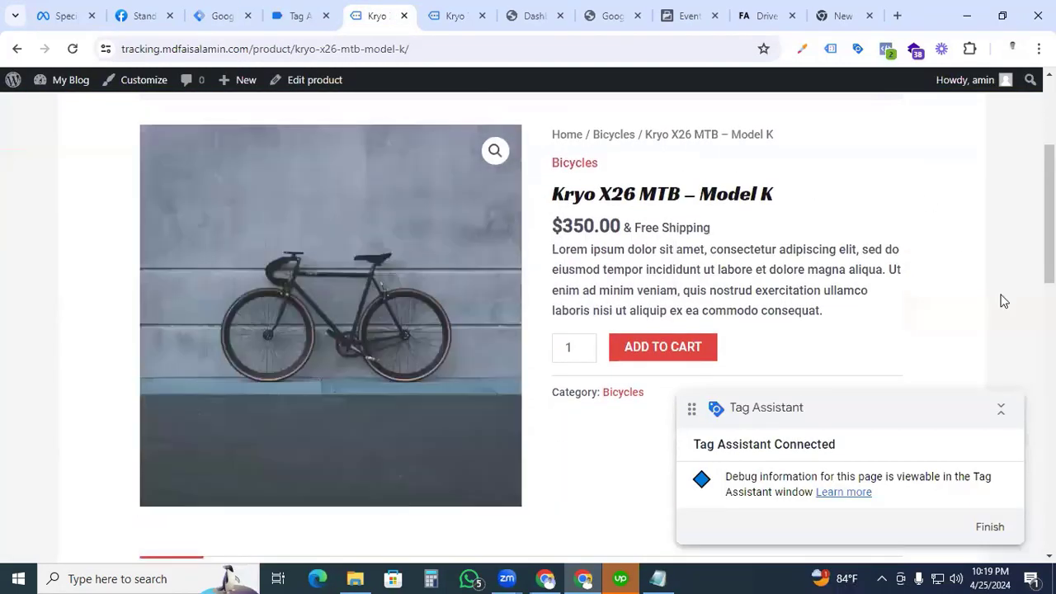
{"action": "left_click", "coordinate": [675, 364]}
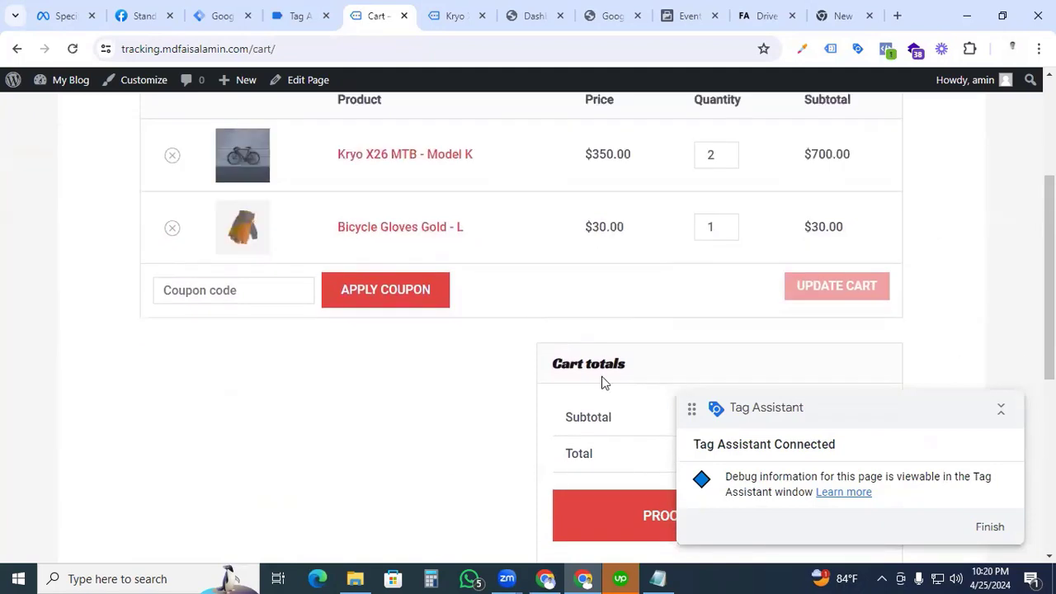
{"action": "scroll", "coordinate": [385, 360], "scroll_direction": "up", "scroll_amount": 1}
{"action": "scroll", "coordinate": [481, 363], "scroll_direction": "down", "scroll_amount": 3}
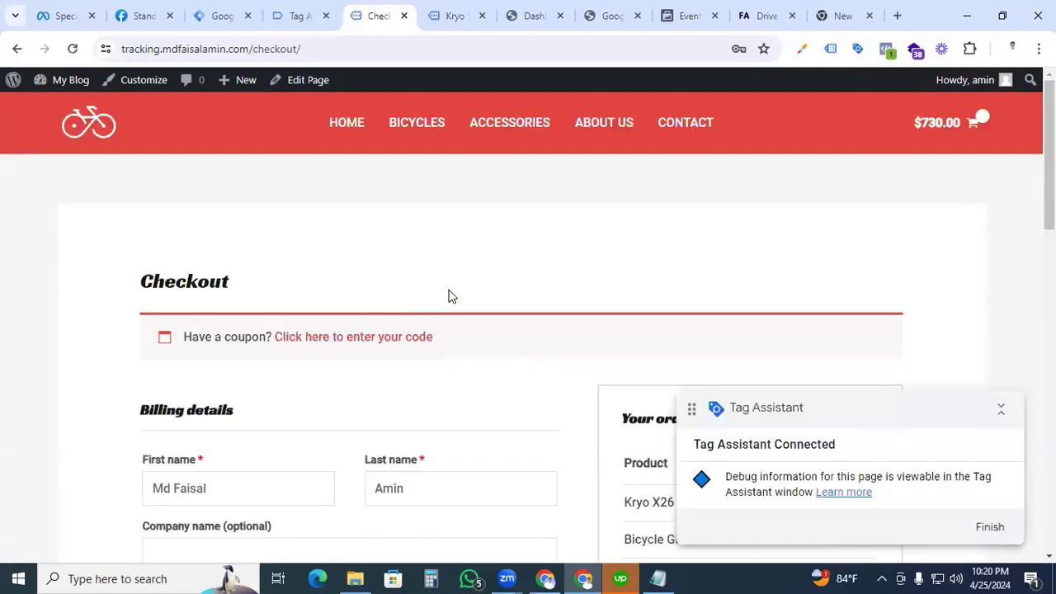
{"action": "scroll", "coordinate": [448, 296], "scroll_direction": "down", "scroll_amount": 2}
- In Tag Assistant, examine the begin_checkout event's data layer and the entries of both products in its items array
{"action": "left_click", "coordinate": [297, 16]}
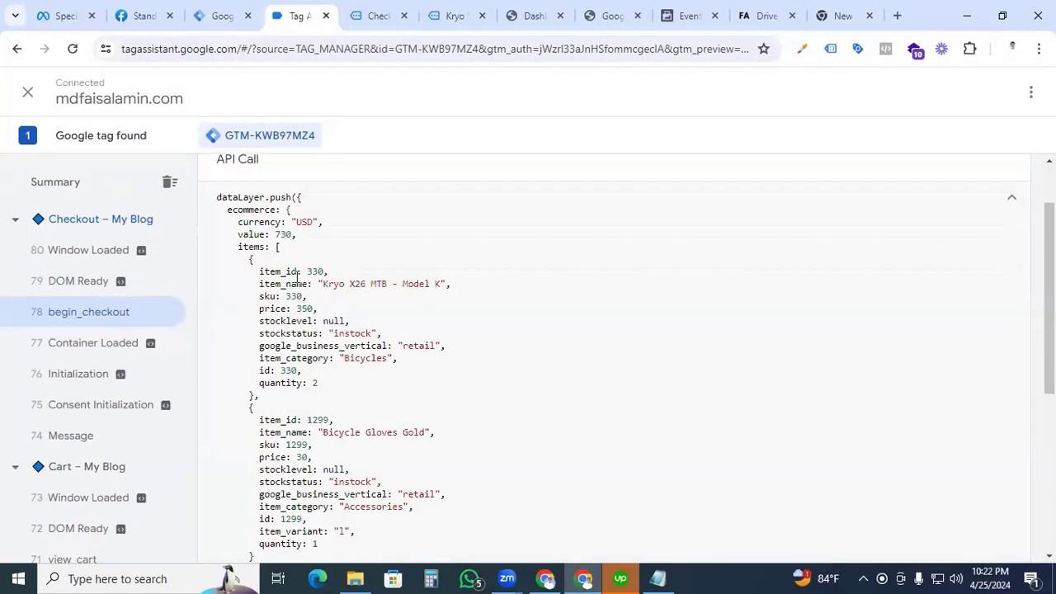
{"action": "scroll", "coordinate": [310, 295], "scroll_direction": "down", "scroll_amount": 2}
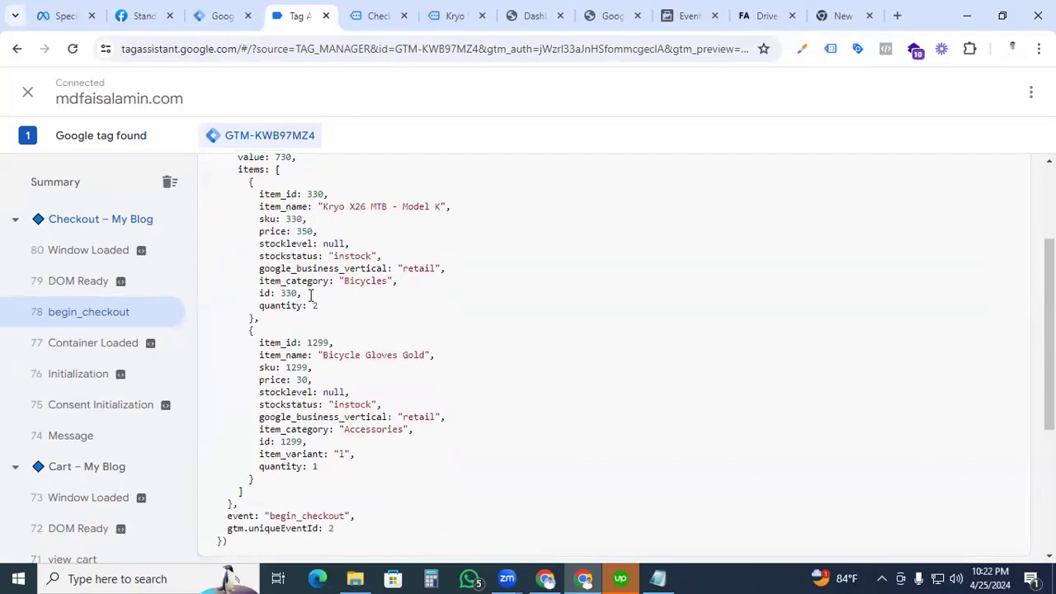
{"action": "scroll", "coordinate": [316, 418], "scroll_direction": "up", "scroll_amount": 2}
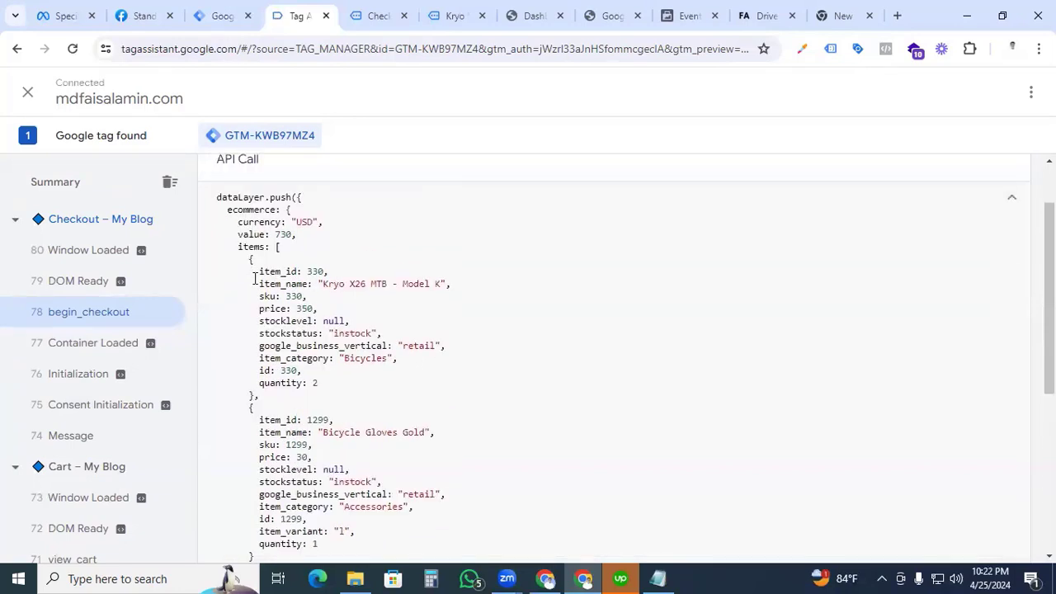
{"action": "left_click_drag", "start_coordinate": [252, 264], "coordinate": [324, 391]}
{"action": "scroll", "coordinate": [313, 388], "scroll_direction": "down", "scroll_amount": 2}
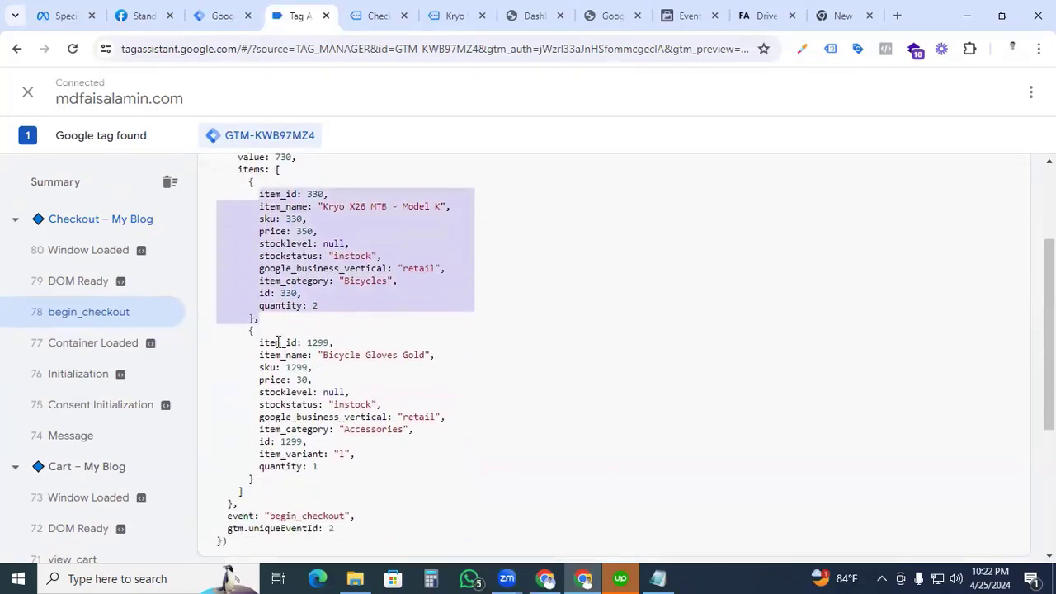
{"action": "left_click_drag", "start_coordinate": [260, 345], "coordinate": [345, 466]}
{"action": "scroll", "coordinate": [345, 464], "scroll_direction": "up", "scroll_amount": 2}
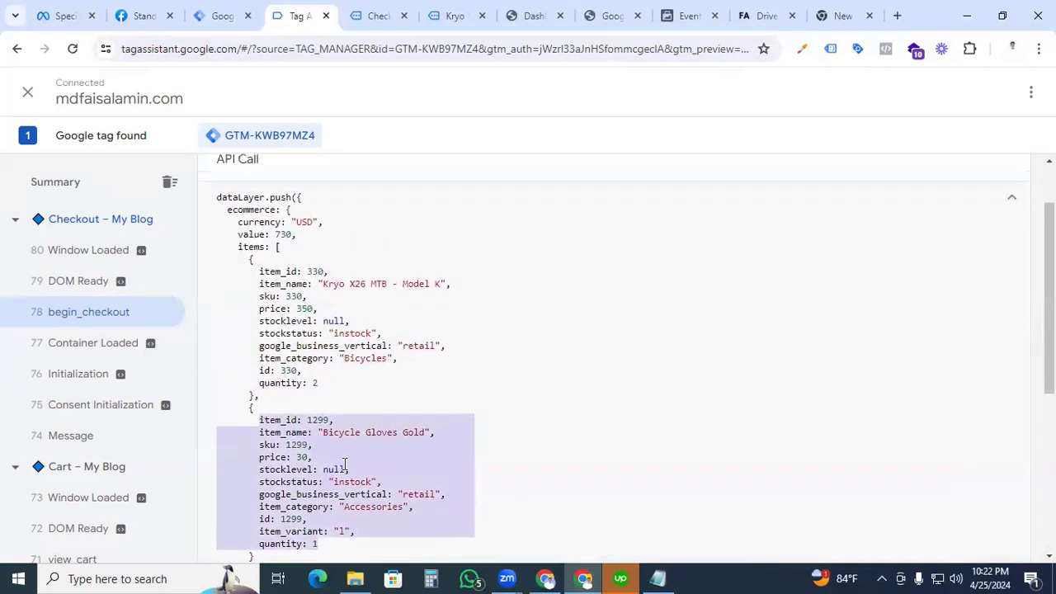
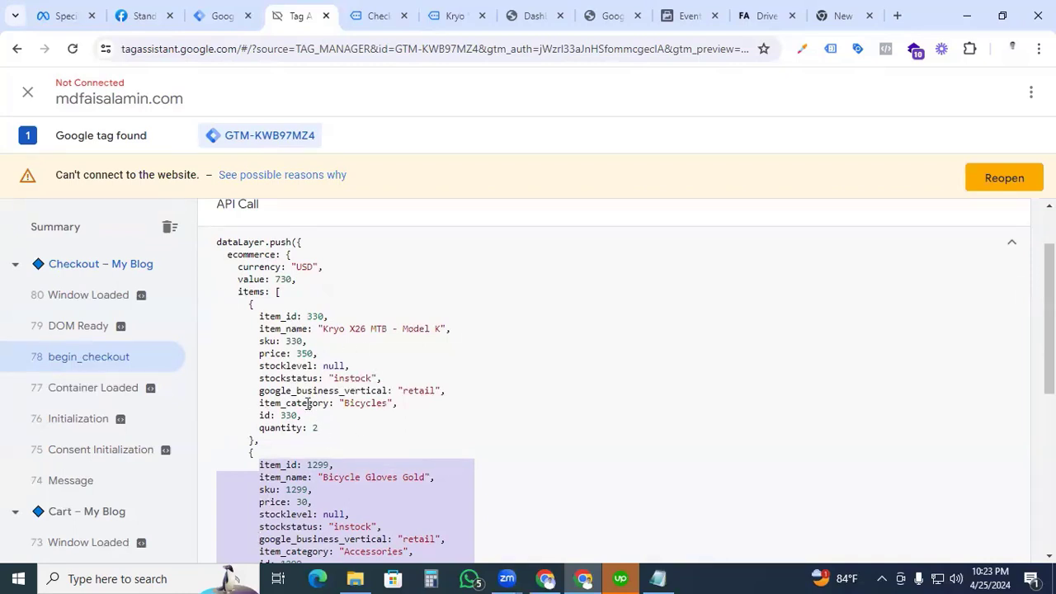
- Set the new Data Layer Variable's data layer name to ecommerce.items, copying both keys from the begin_checkout data in Tag Assistant
{"action": "left_click_drag", "start_coordinate": [228, 254], "coordinate": [275, 249]}
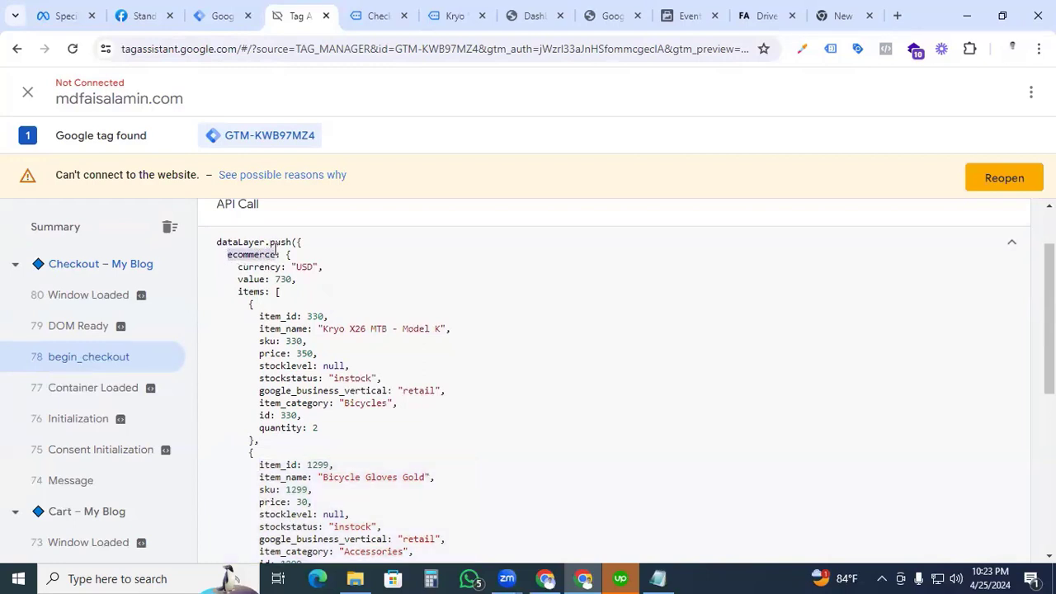
{"action": "key", "text": "ctrl+c"}
{"action": "key", "text": "ctrl+shift+Tab"}
{"action": "key", "text": "ctrl+v"}
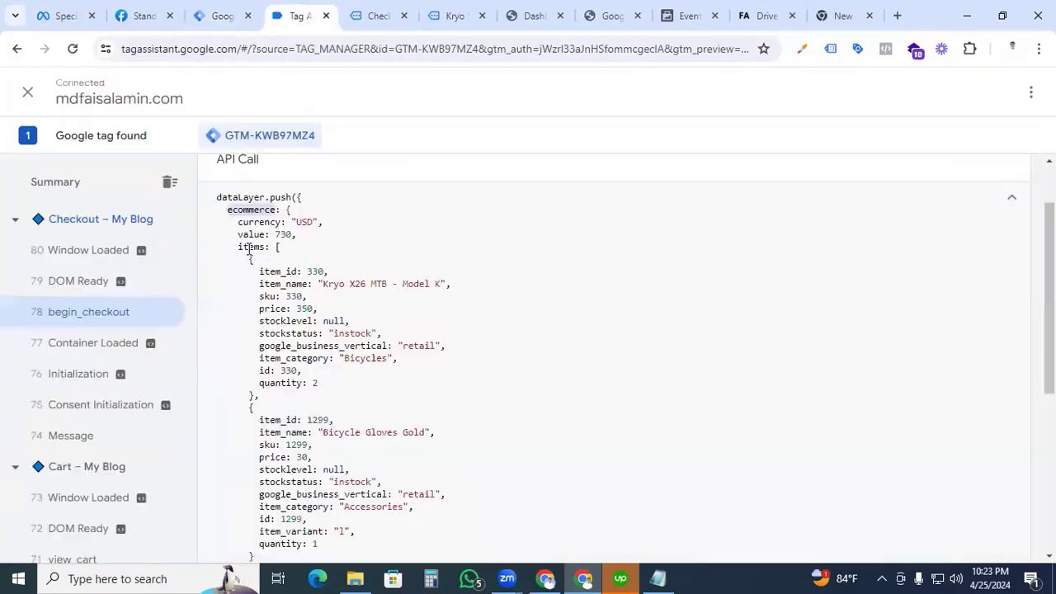
{"action": "left_click", "coordinate": [277, 15]}
{"action": "double_click", "coordinate": [249, 247]}
{"action": "key", "text": "ctrl+c"}
{"action": "key", "text": "ctrl+shift+Tab"}
{"action": "type", "text": "."}
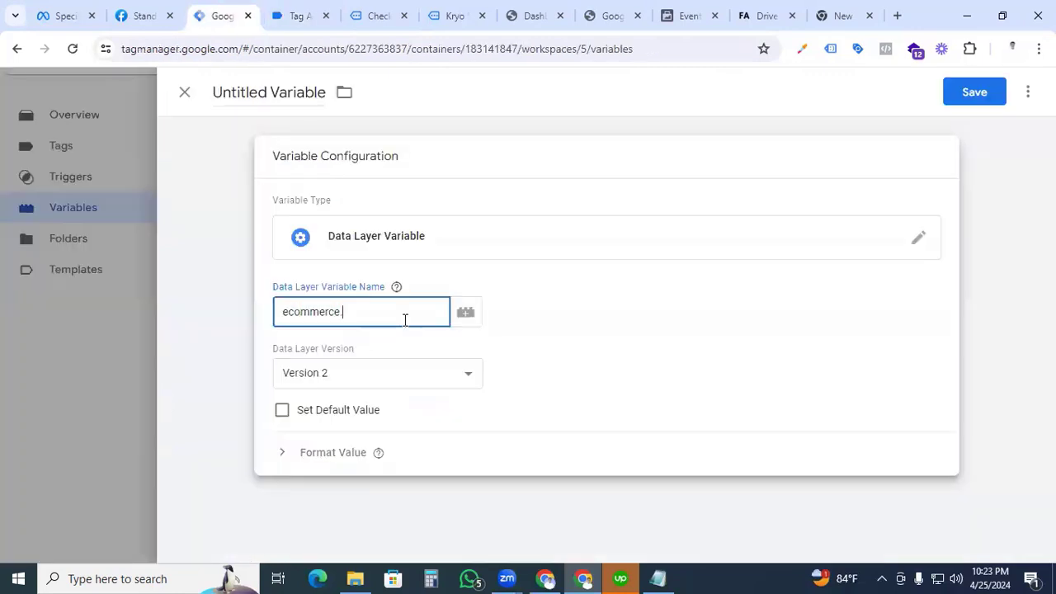
{"action": "key", "text": "ctrl+v"}
- Name the data layer variable "Ecommerce items" and save it
{"action": "left_click", "coordinate": [270, 91]}
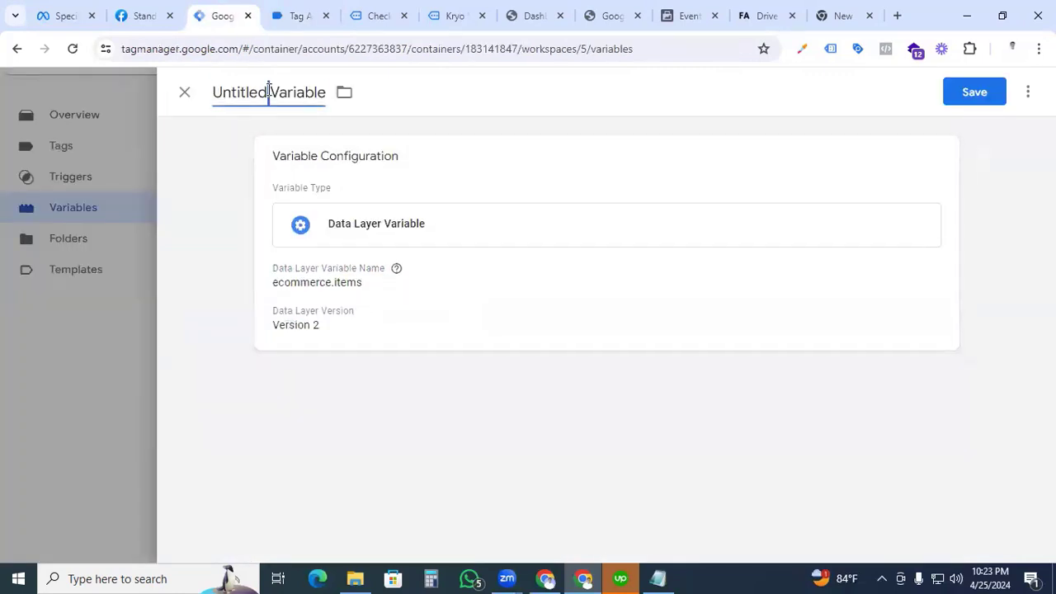
{"action": "key", "text": "ctrl+a"}
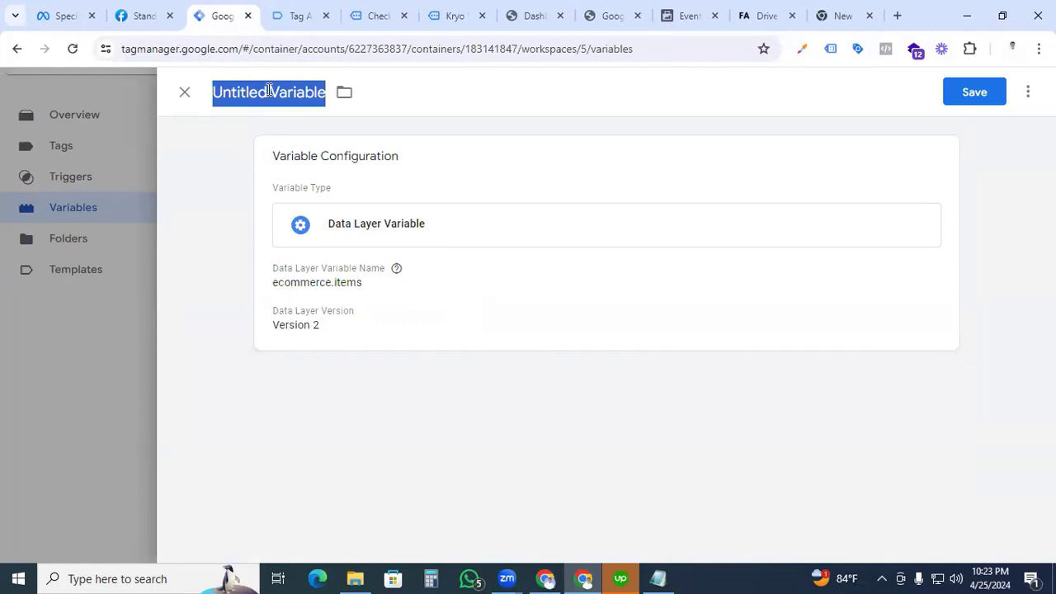
{"action": "type", "text": "Ecommerce items"}
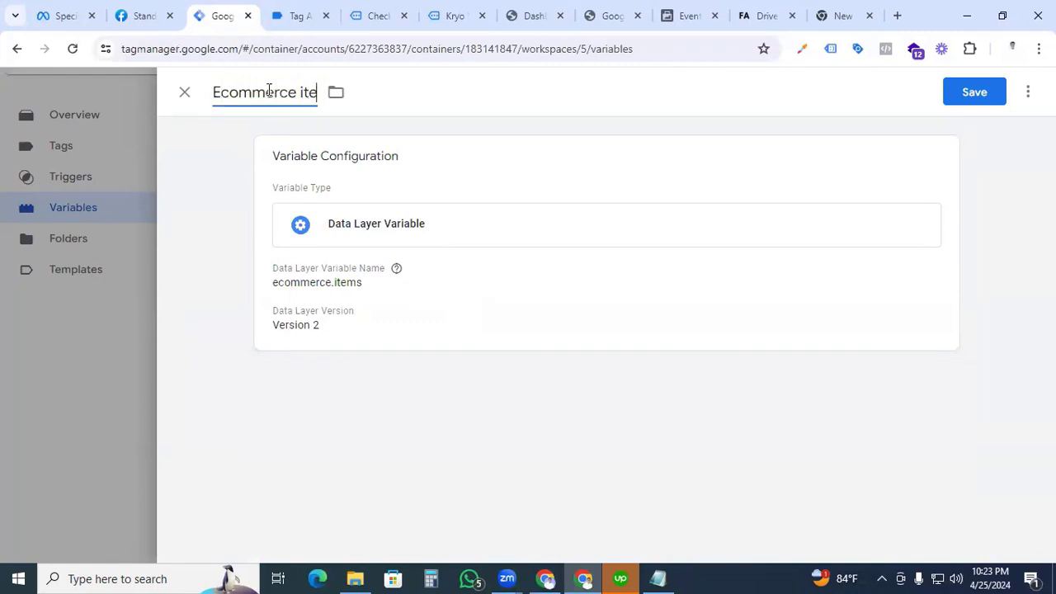
{"action": "left_click", "coordinate": [974, 90]}
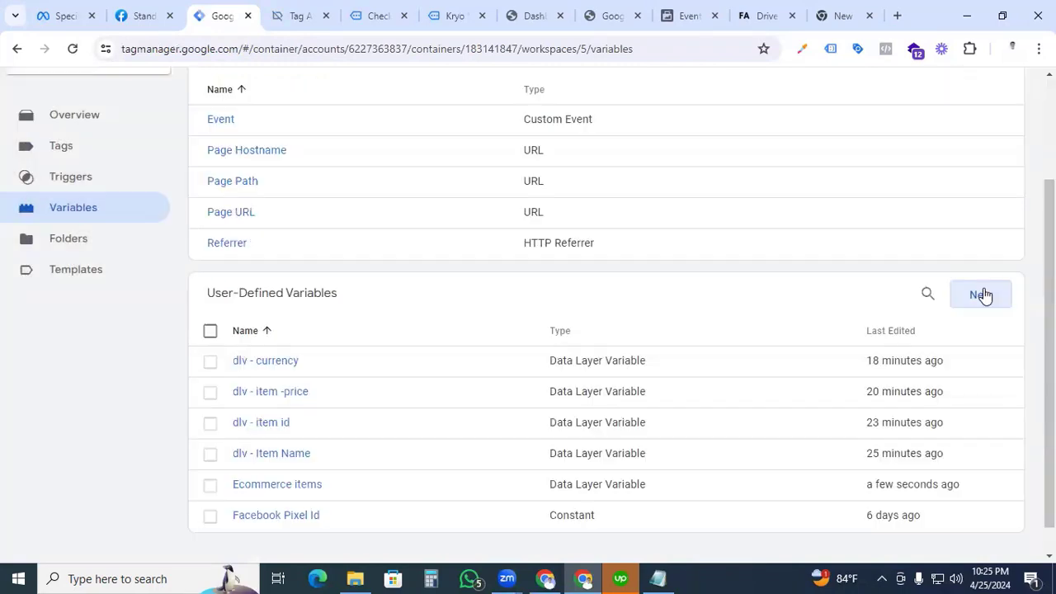
- Create a new Custom JavaScript variable and paste in the function that returns item_name for single or multiple items
{"action": "left_click", "coordinate": [981, 295]}
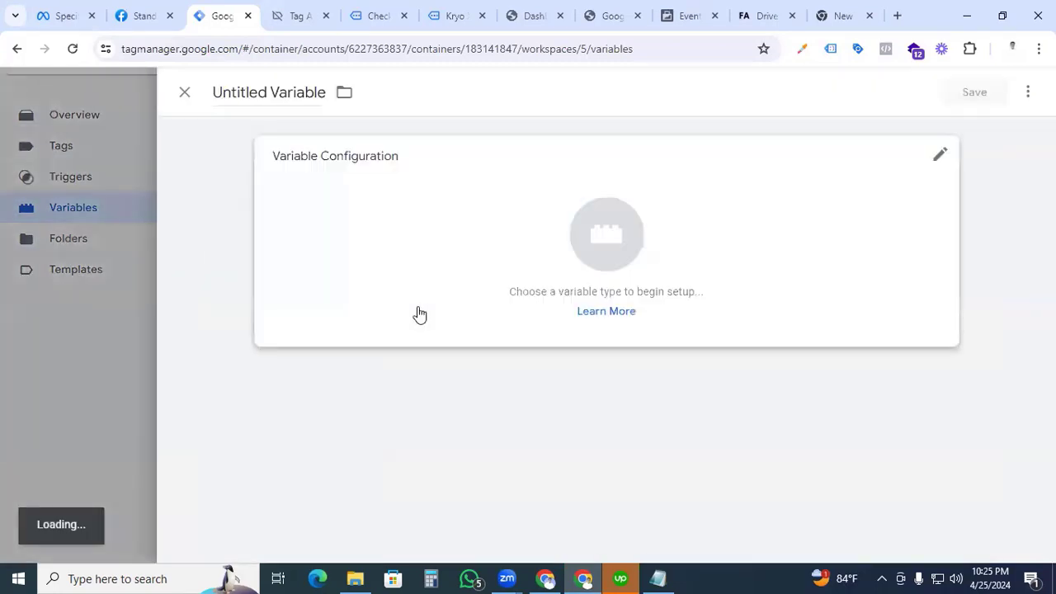
{"action": "left_click", "coordinate": [625, 236]}
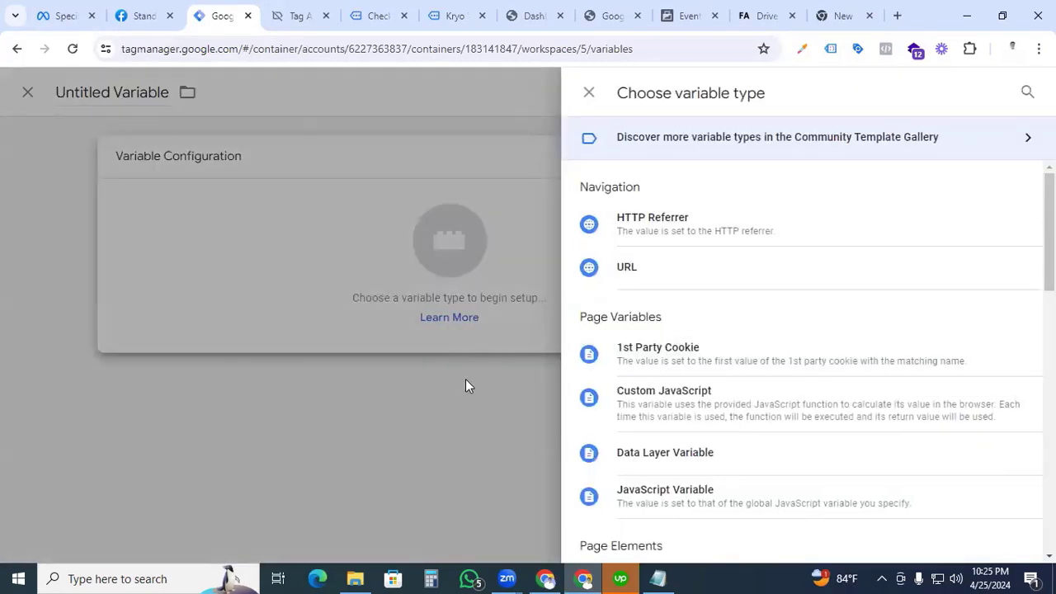
{"action": "left_click", "coordinate": [649, 418]}
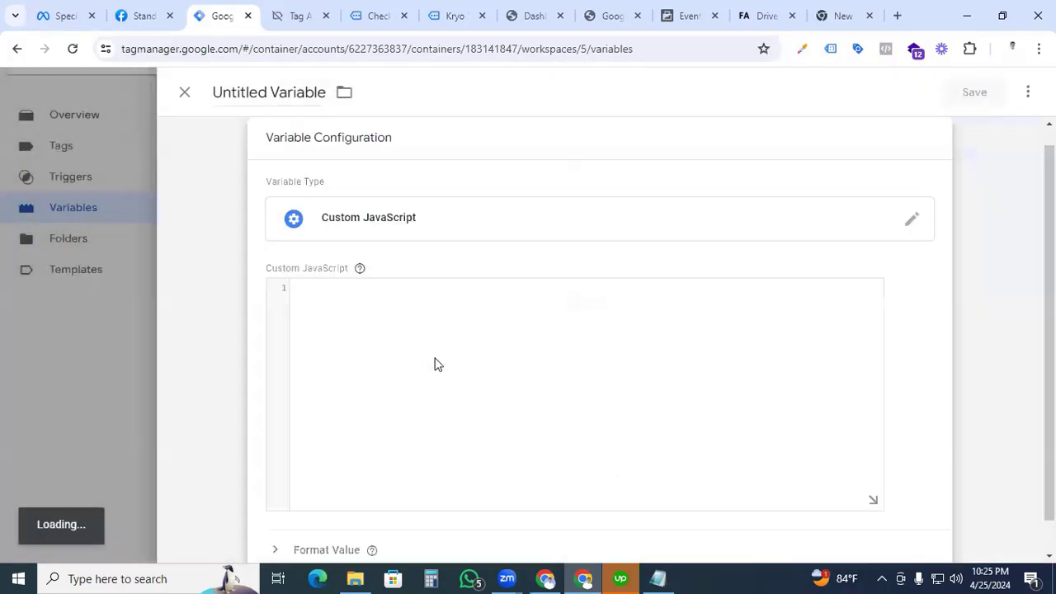
{"action": "left_click", "coordinate": [446, 373]}
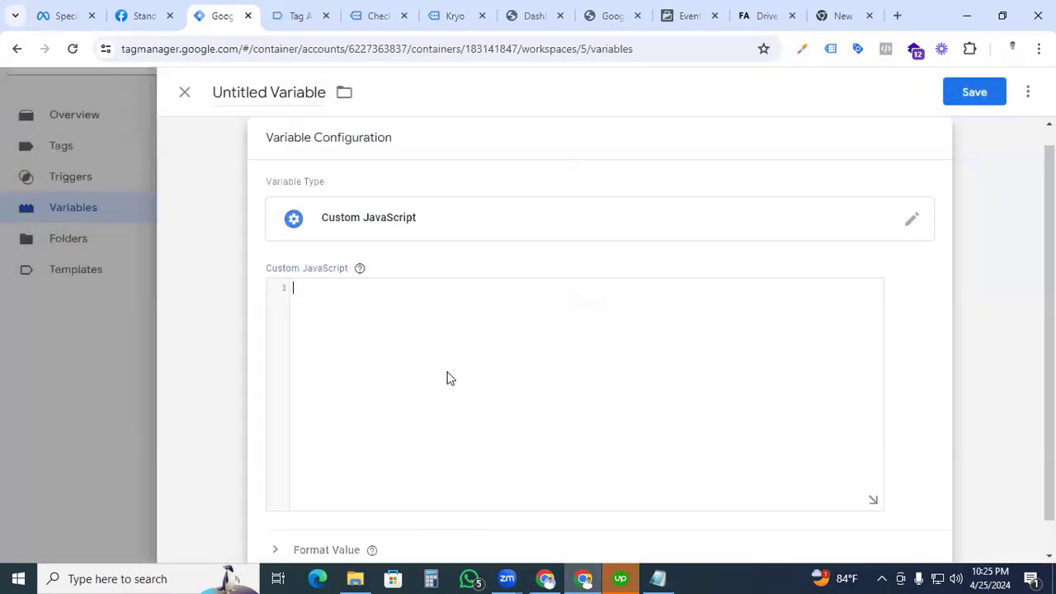
{"action": "key", "text": "ctrl+v"}
{"action": "scroll", "coordinate": [448, 374], "scroll_direction": "up", "scroll_amount": 2}
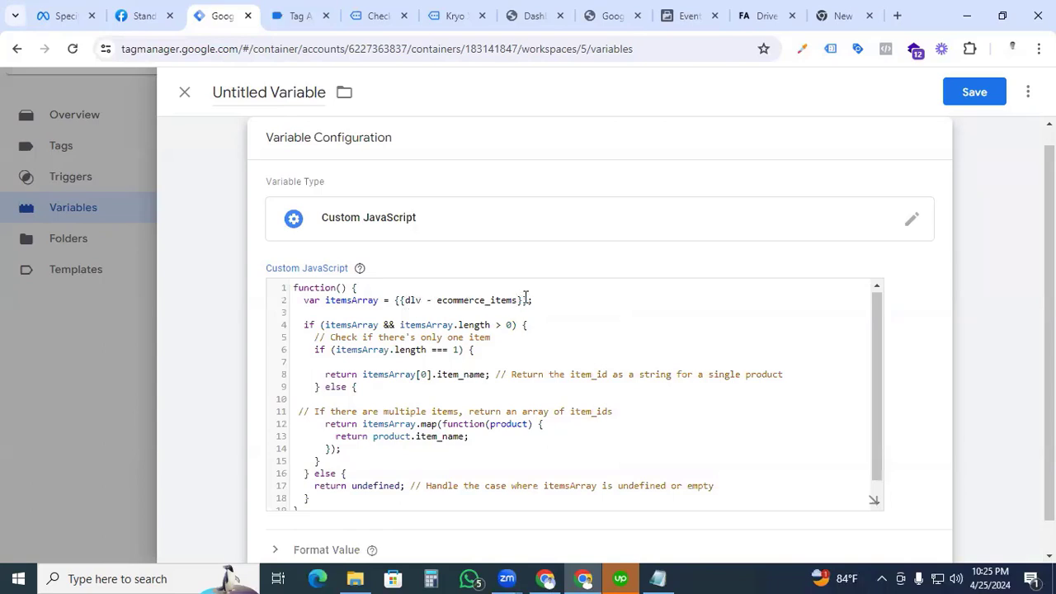
- Replace the variable reference assigned to itemsArray in the script with {{Ecommerce items}}
{"action": "left_click_drag", "start_coordinate": [526, 299], "coordinate": [396, 299]}
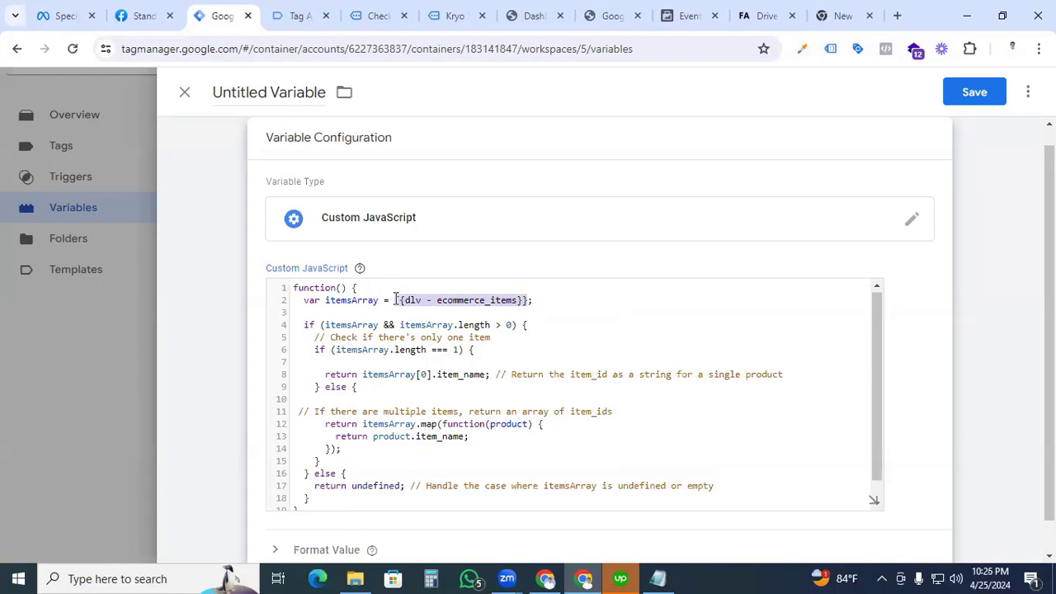
{"action": "type", "text": "{{;"}
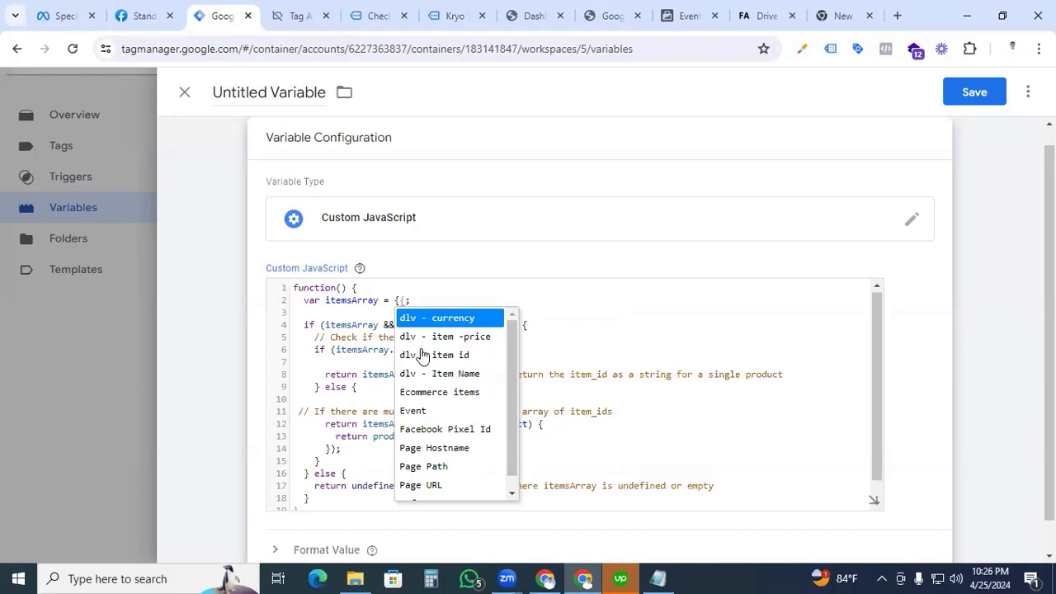
{"action": "left_click", "coordinate": [439, 394]}
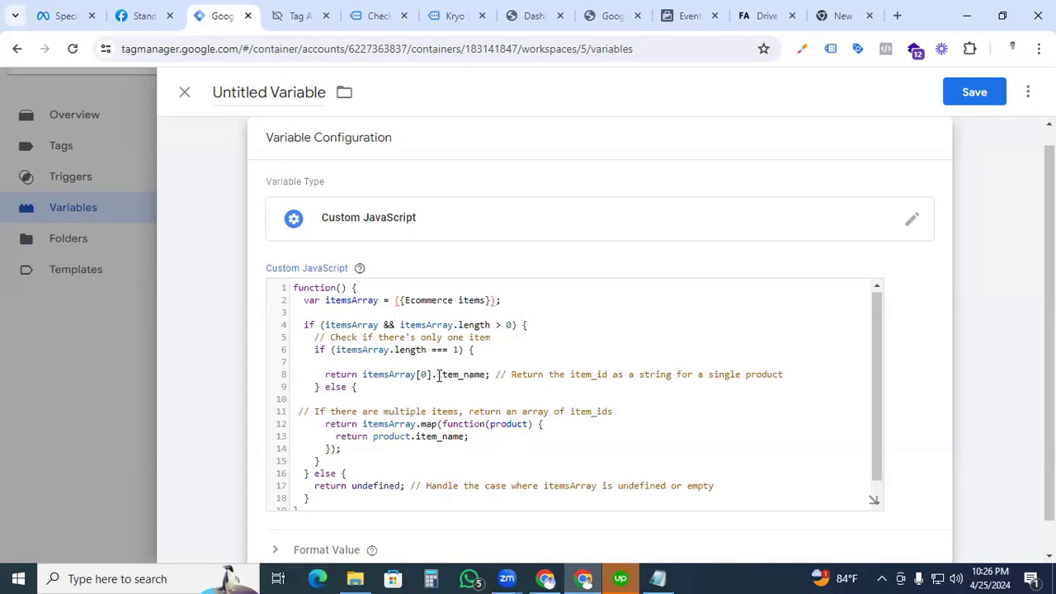
- Check the script's item_name key against the begin_checkout data in Tag Assistant and paste it into the single-item return line
{"action": "left_click_drag", "start_coordinate": [438, 375], "coordinate": [484, 373]}
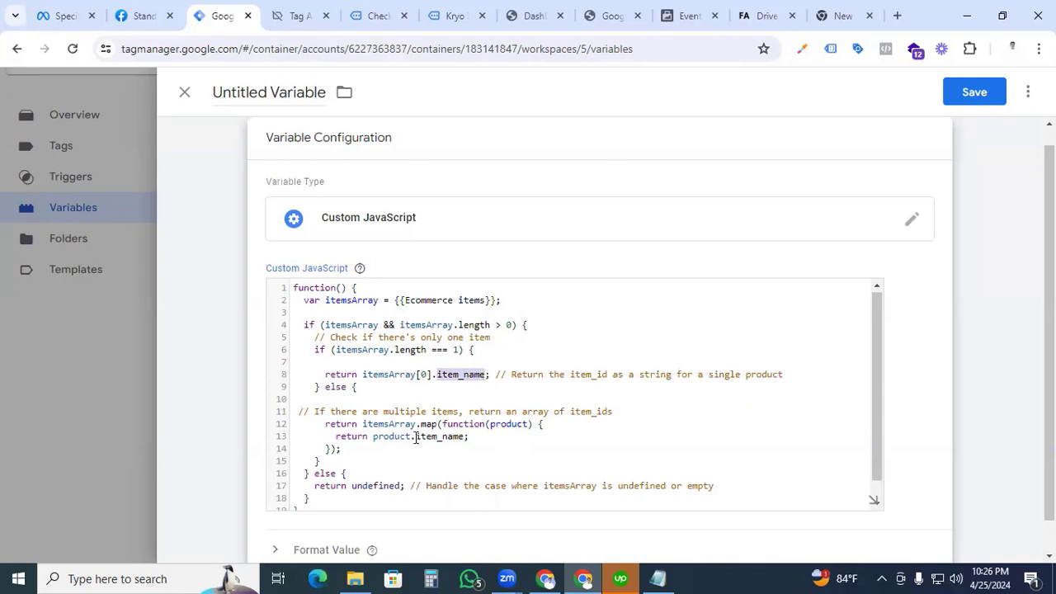
{"action": "left_click", "coordinate": [291, 14]}
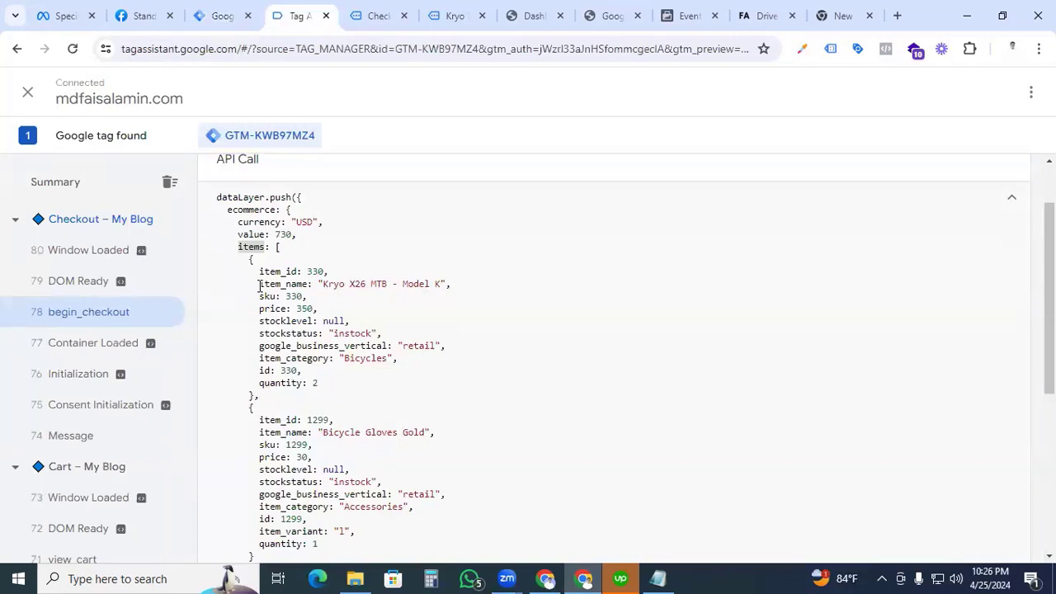
{"action": "left_click_drag", "start_coordinate": [259, 286], "coordinate": [309, 283]}
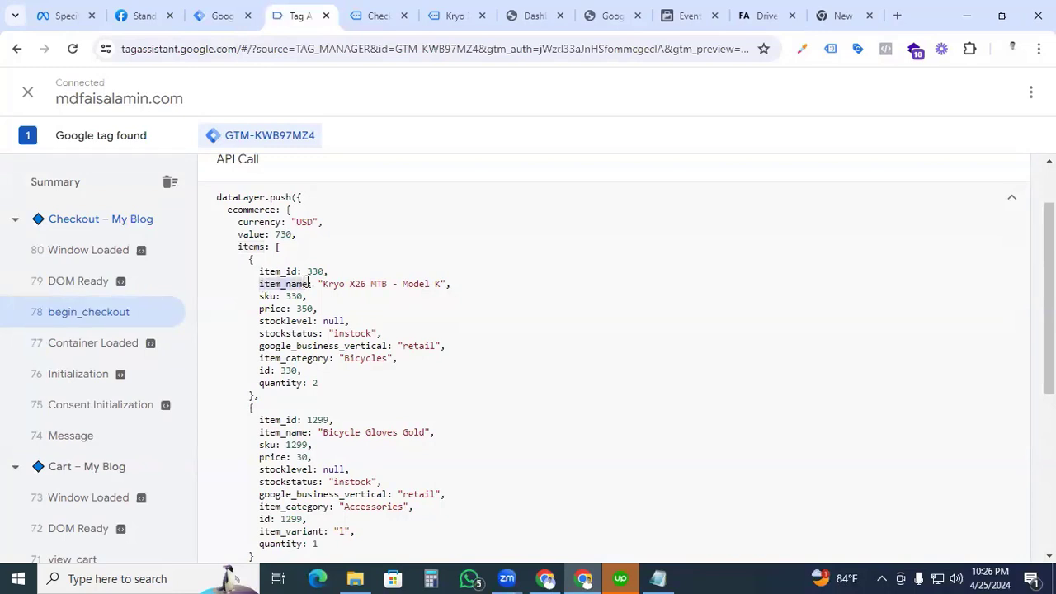
{"action": "left_click", "coordinate": [235, 18]}
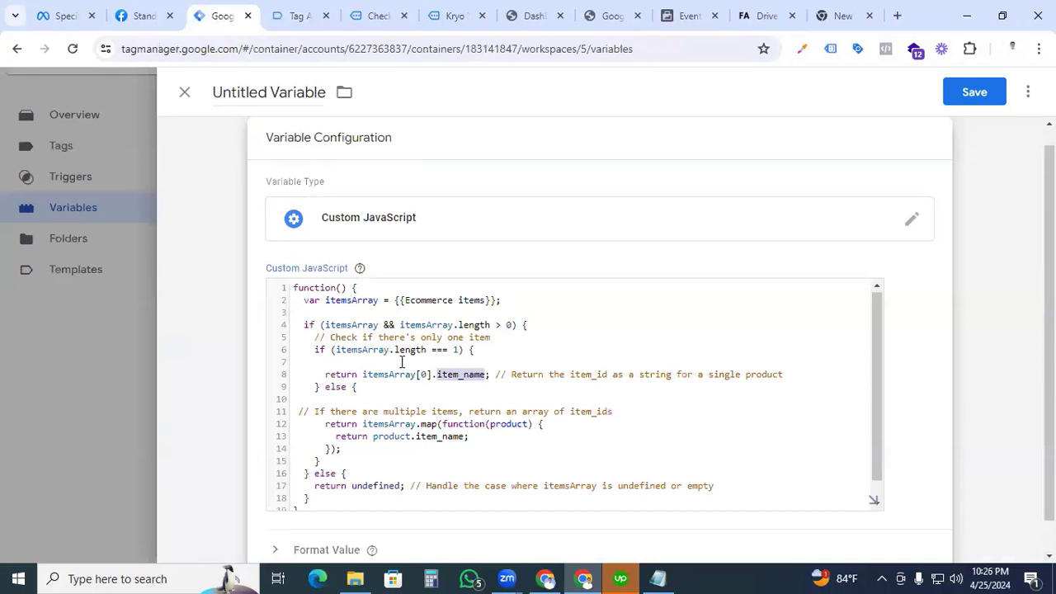
{"action": "left_click", "coordinate": [463, 376]}
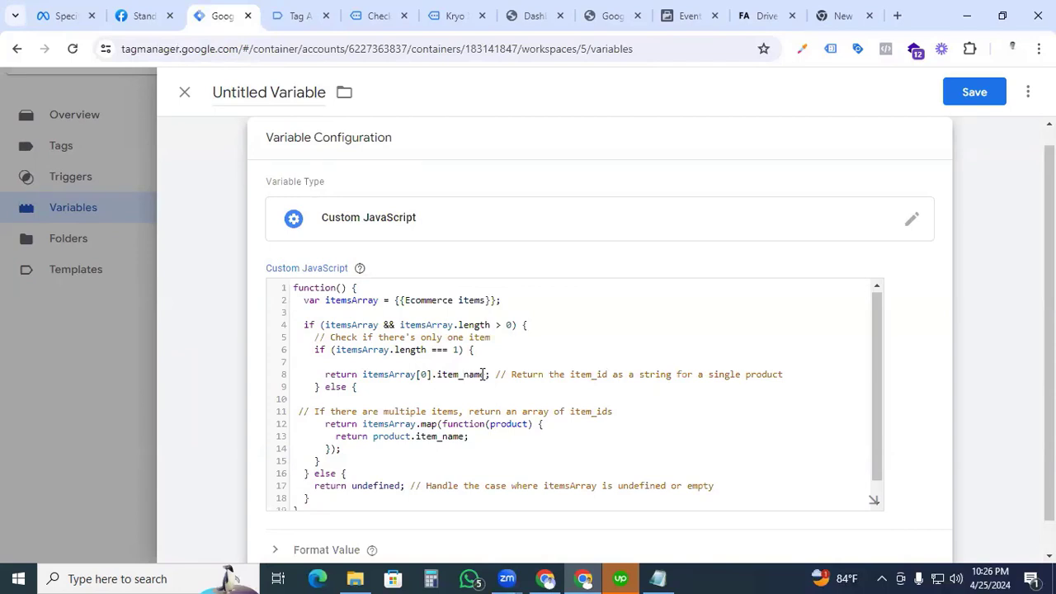
{"action": "left_click_drag", "start_coordinate": [483, 375], "coordinate": [437, 374]}
{"action": "key", "text": "ctrl+v"}
{"action": "scroll", "coordinate": [486, 376], "scroll_direction": "down", "scroll_amount": 1}
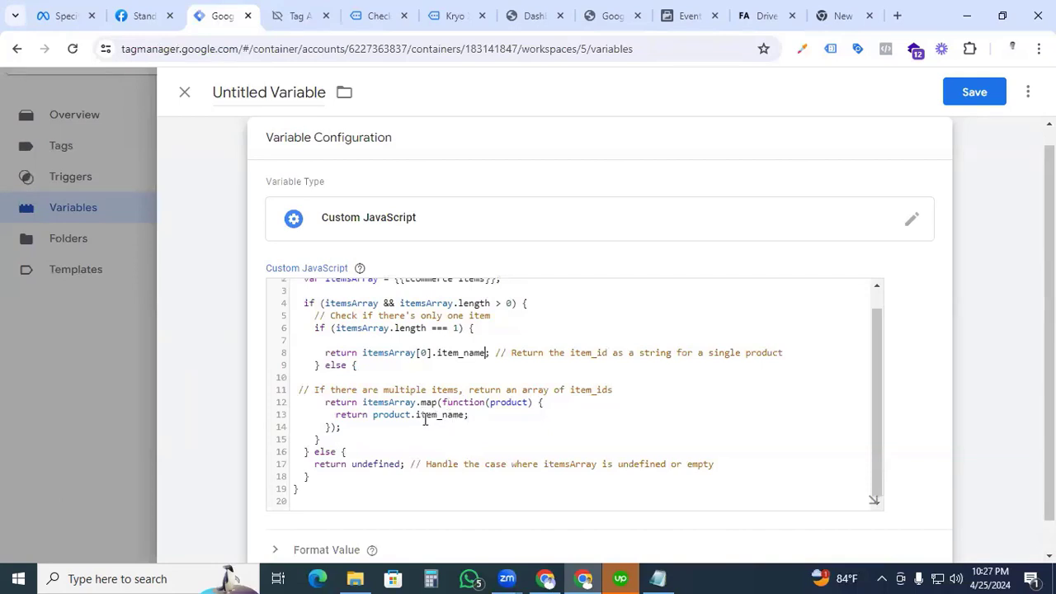
{"action": "left_click", "coordinate": [426, 416]}
{"action": "scroll", "coordinate": [499, 401], "scroll_direction": "up", "scroll_amount": 3}
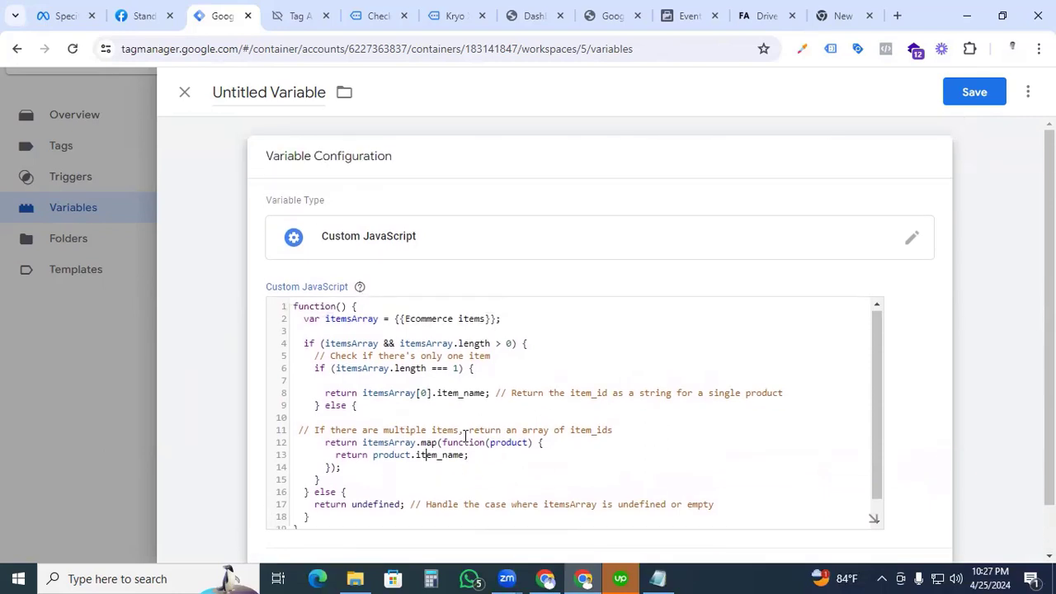
- Name the Custom JavaScript variable "cjs - Item Name" and save it
{"action": "left_click", "coordinate": [267, 90]}
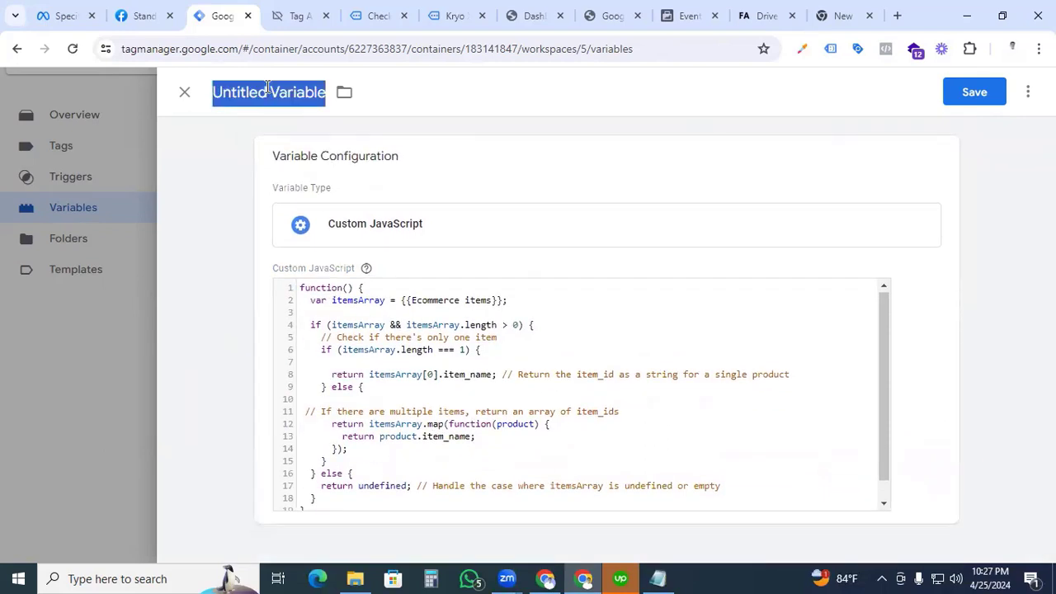
{"action": "type", "text": "cjs"}
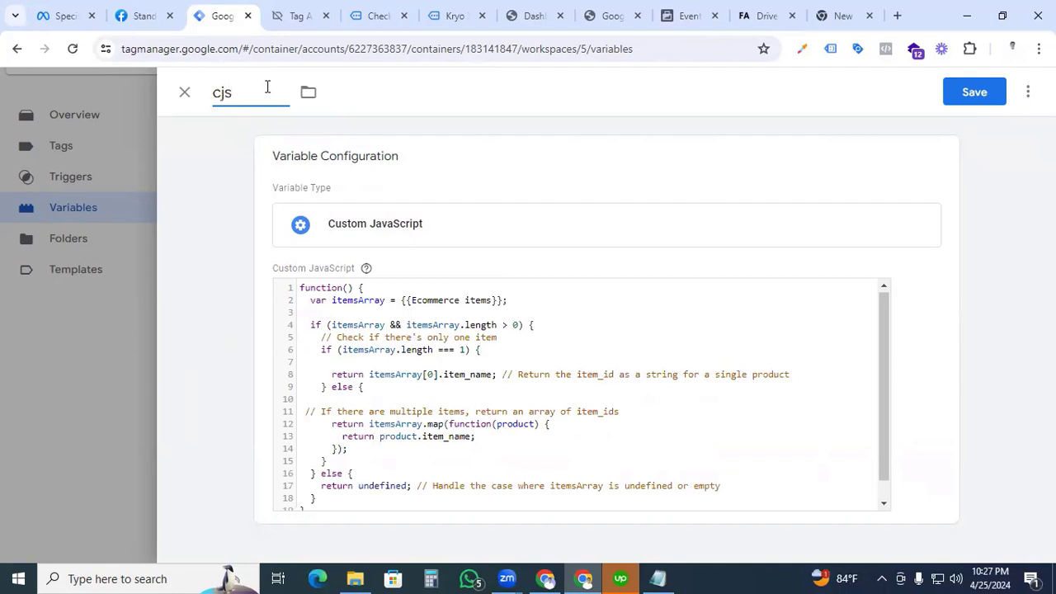
{"action": "type", "text": " - Item Name"}
{"action": "left_click", "coordinate": [974, 93]}
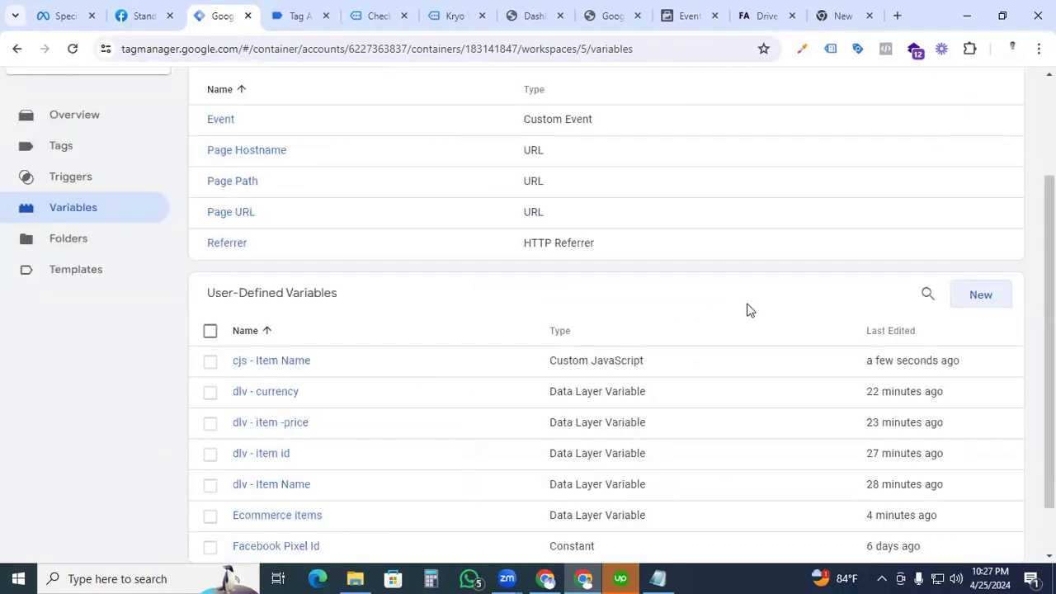
- Create another Custom JavaScript variable and paste in the copied single-or-multiple-items function
{"action": "left_click", "coordinate": [976, 298]}
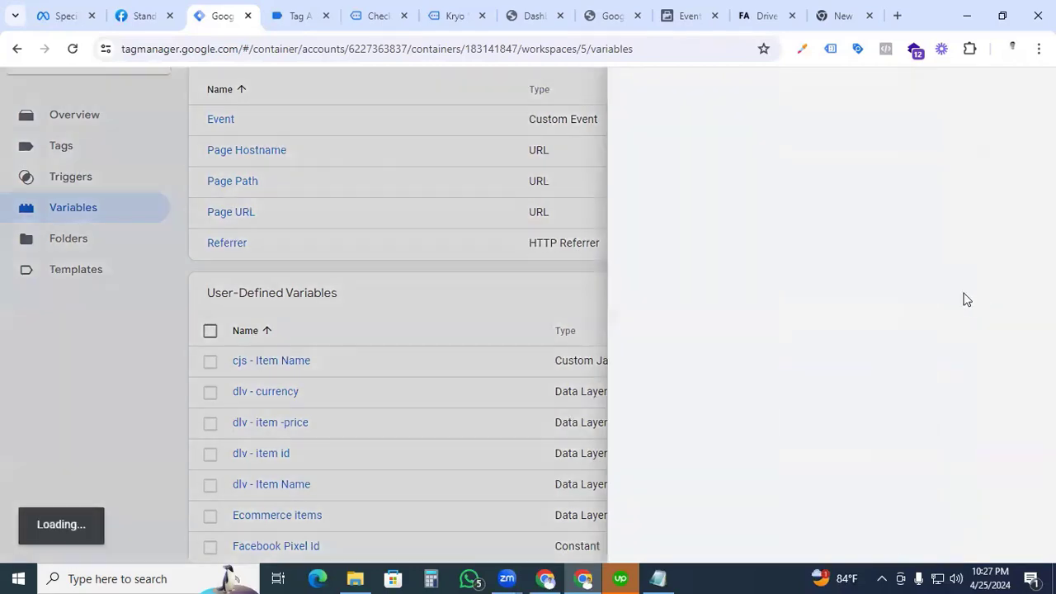
{"action": "left_click", "coordinate": [603, 255]}
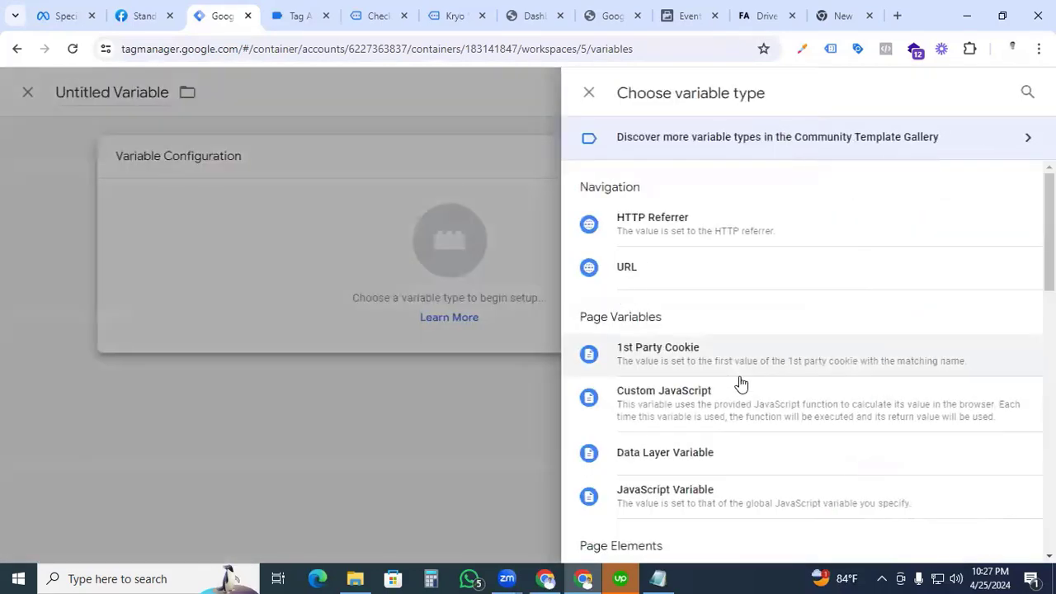
{"action": "left_click", "coordinate": [691, 403]}
{"action": "key", "text": "ctrl+v"}
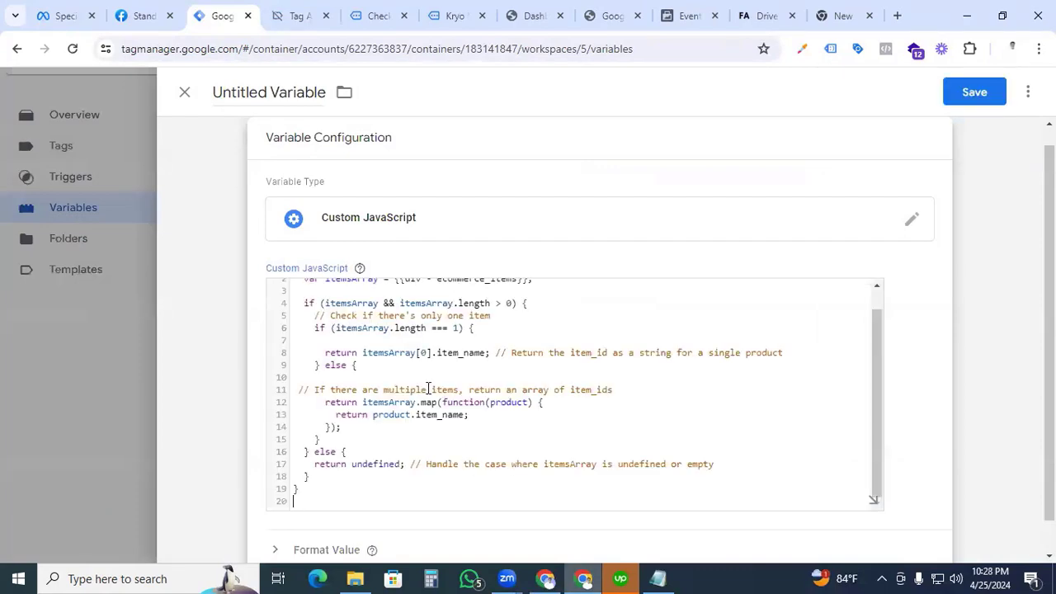
- Replace the {{dlv - ecommerce_items}} reference assigned to itemsArray with {{Ecommerce items}}
{"action": "scroll", "coordinate": [429, 389], "scroll_direction": "up", "scroll_amount": 1}
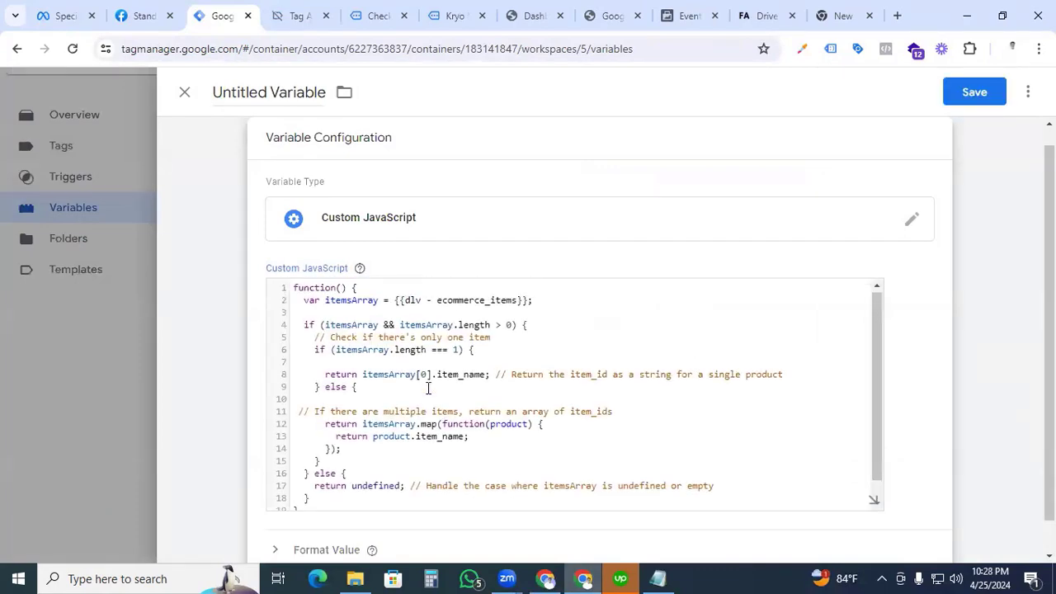
{"action": "left_click_drag", "start_coordinate": [530, 300], "coordinate": [394, 300]}
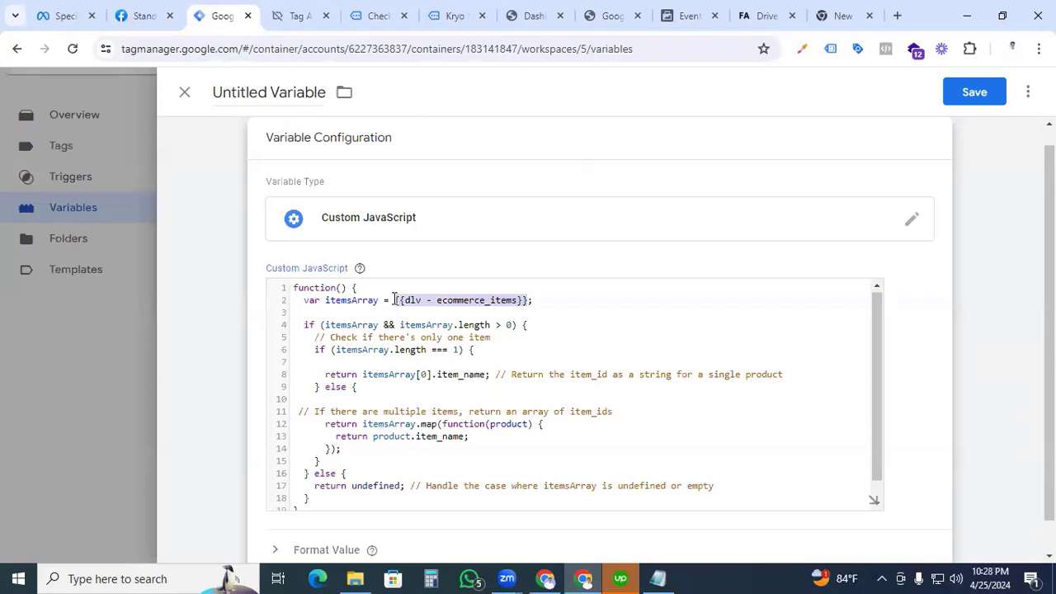
{"action": "key", "text": "BackSpace"}
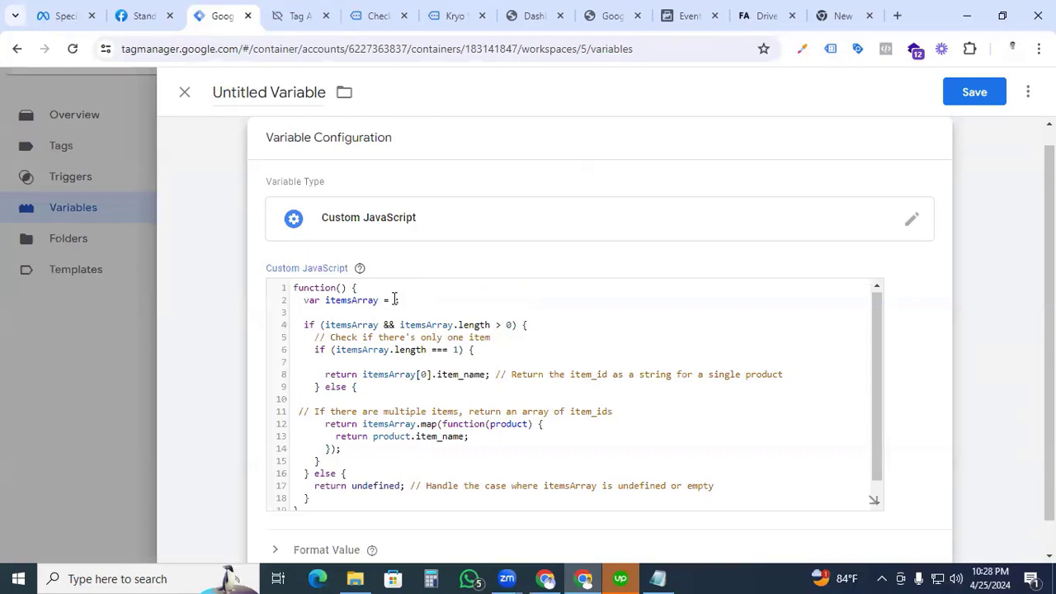
{"action": "type", "text": "{{"}
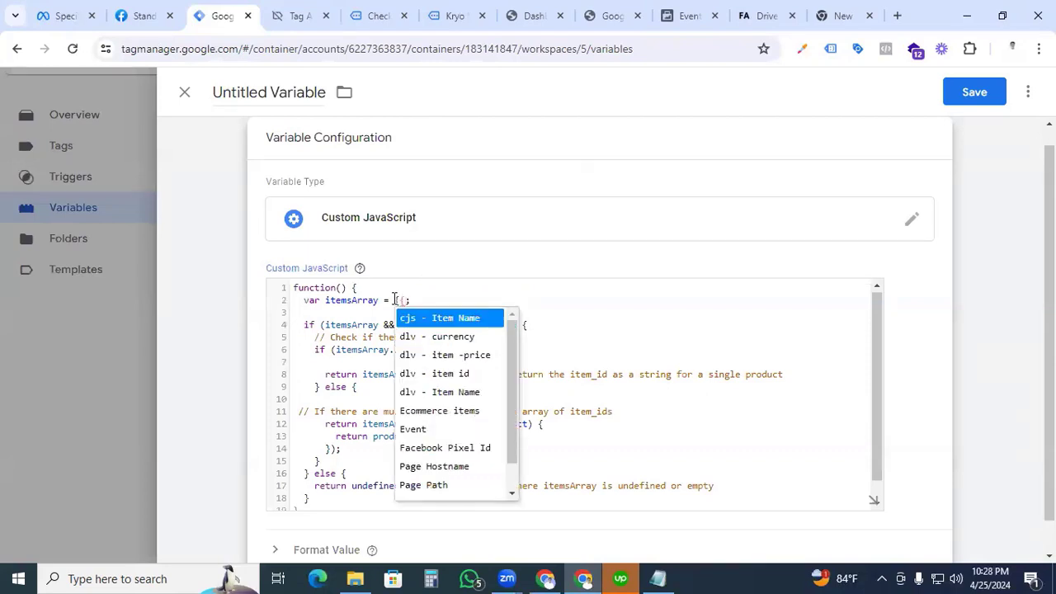
{"action": "left_click", "coordinate": [410, 411]}
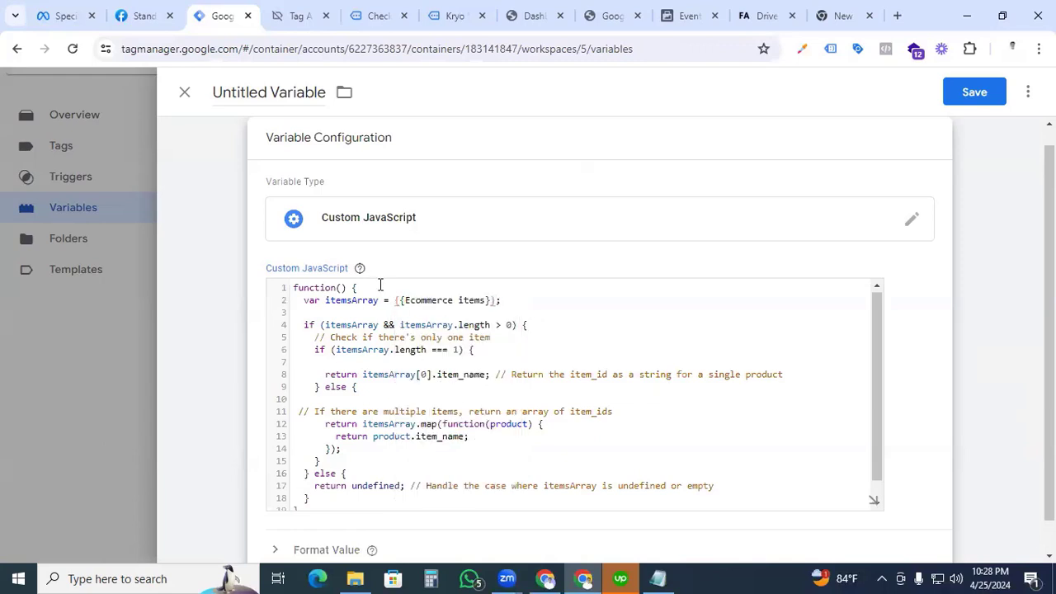
- Copy the item_id key from the begin_checkout data in Tag Assistant and replace item_name with it in both the single-item and multi-item return lines
{"action": "left_click", "coordinate": [300, 18]}
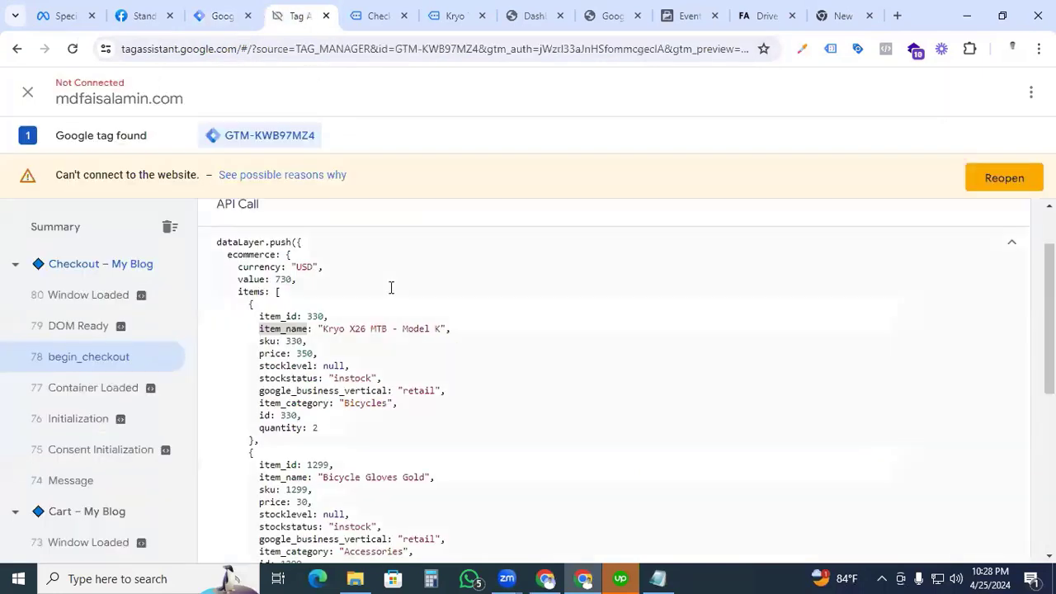
{"action": "left_click", "coordinate": [260, 317]}
{"action": "left_click_drag", "start_coordinate": [260, 317], "coordinate": [300, 317]}
{"action": "key", "text": "ctrl+c"}
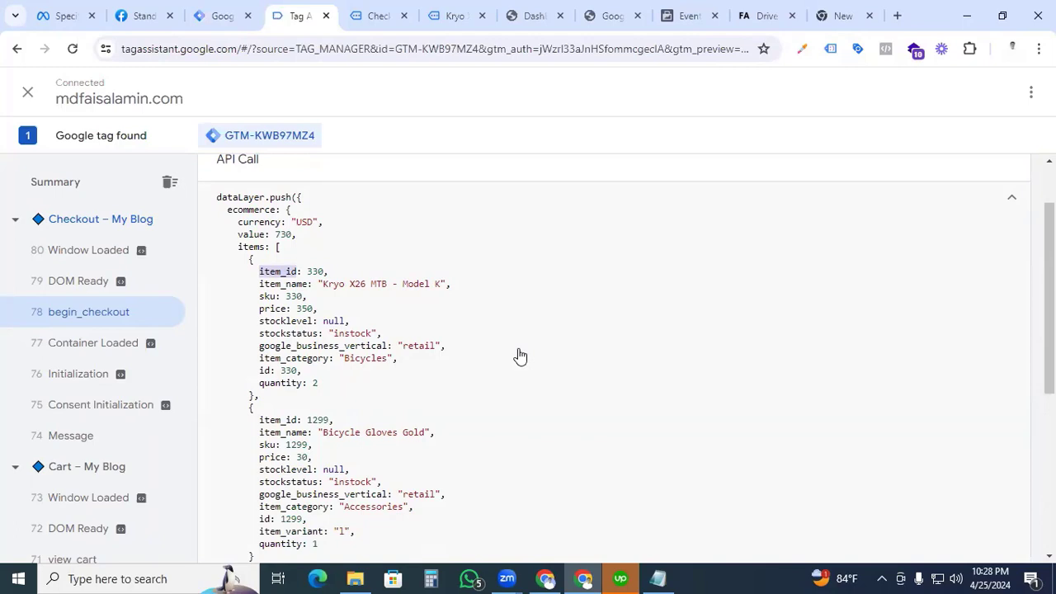
{"action": "left_click", "coordinate": [219, 15]}
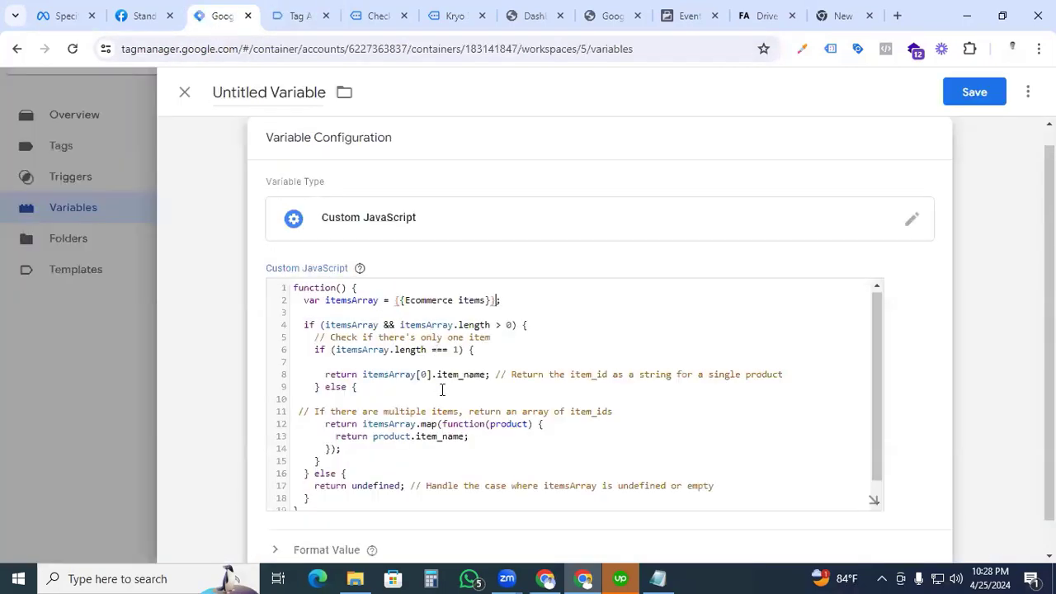
{"action": "left_click_drag", "start_coordinate": [436, 375], "coordinate": [483, 376]}
{"action": "key", "text": "ctrl+v"}
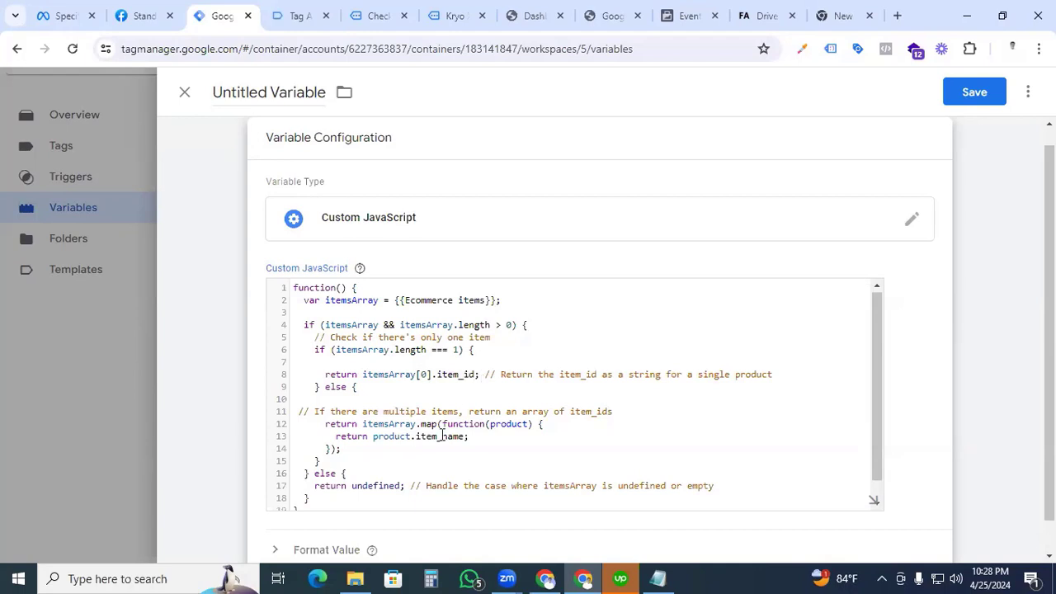
{"action": "left_click_drag", "start_coordinate": [417, 440], "coordinate": [469, 436]}
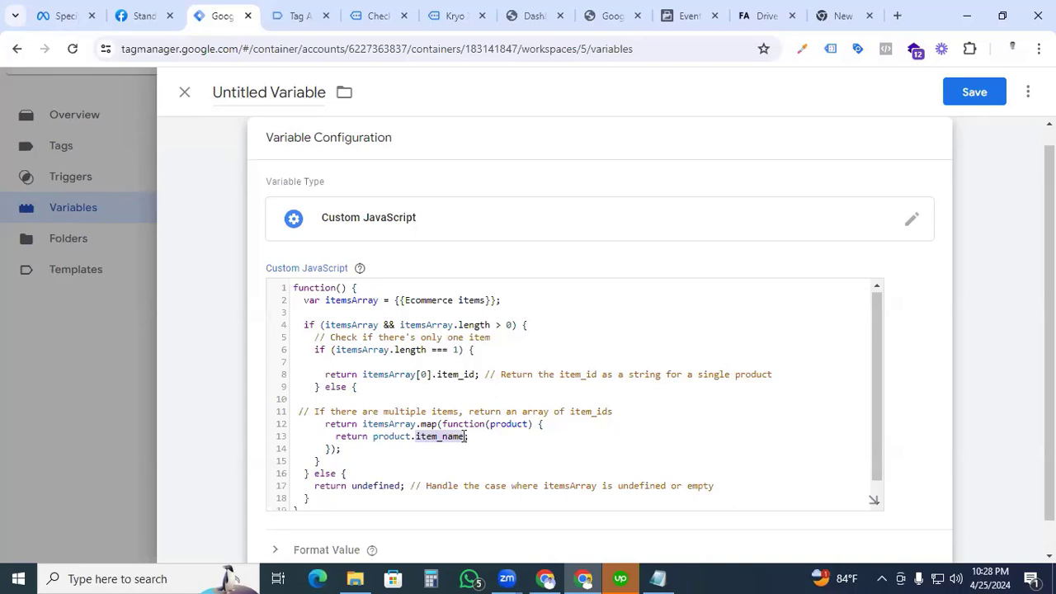
{"action": "key", "text": "ctrl+v"}
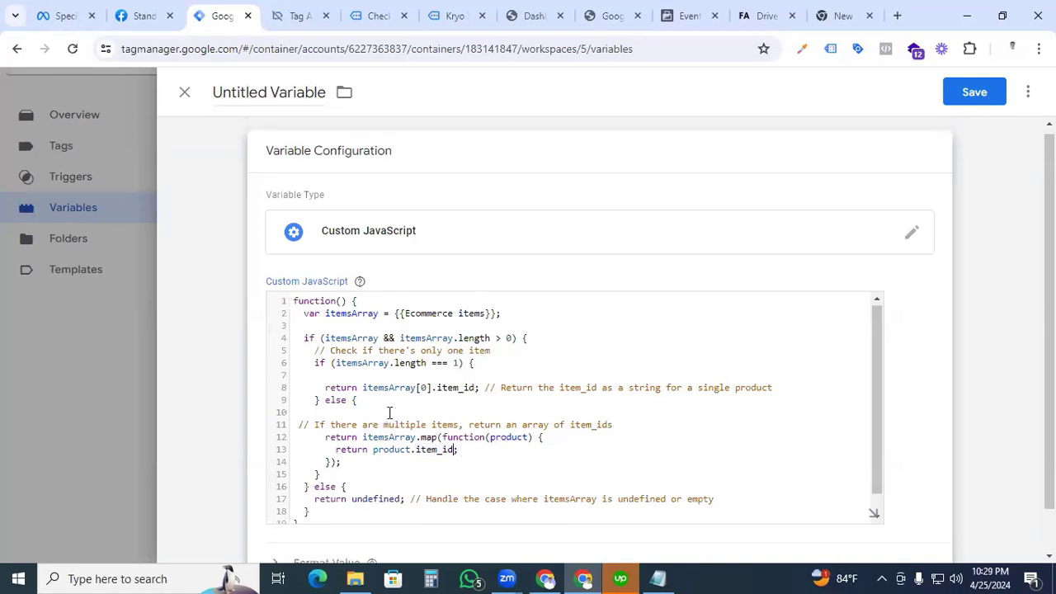
- Name the item_id script variable "cjs - item id" and save it
{"action": "triple_click", "coordinate": [290, 91]}
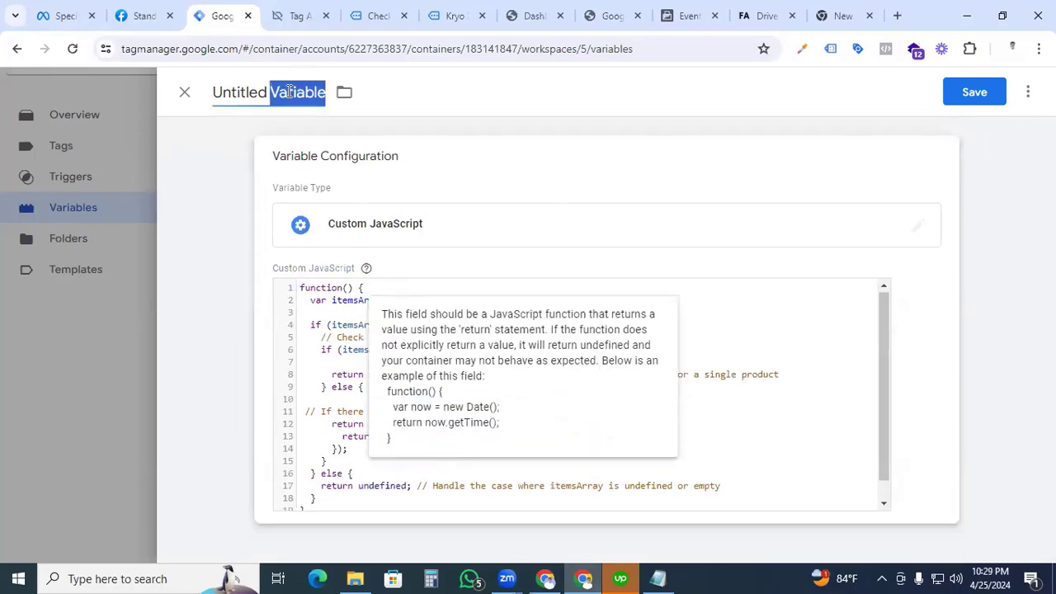
{"action": "type", "text": "cjs"}
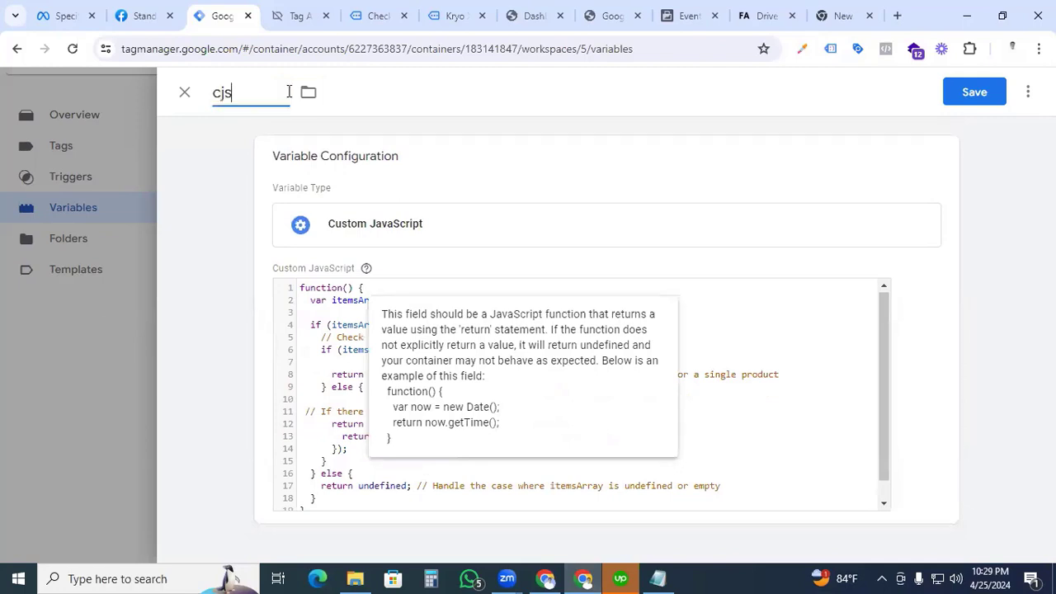
{"action": "type", "text": " - ti"}
{"action": "key", "text": "BackSpace"}
{"action": "key", "text": "BackSpace"}
{"action": "type", "text": "item id"}
{"action": "left_click", "coordinate": [975, 92]}
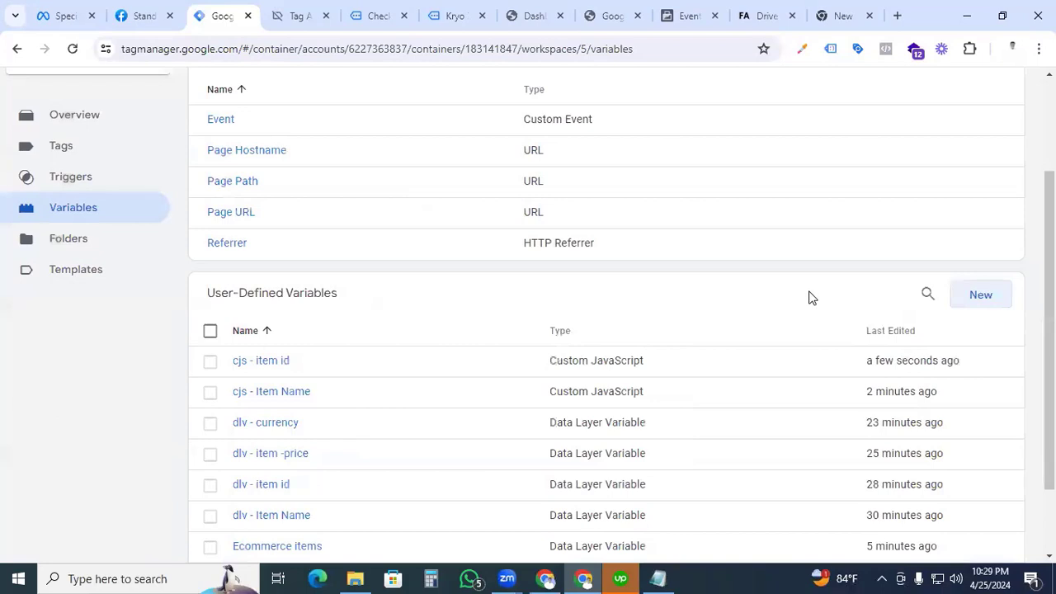
- Create a new user-defined variable of type Data Layer Variable
{"action": "left_click", "coordinate": [982, 294]}
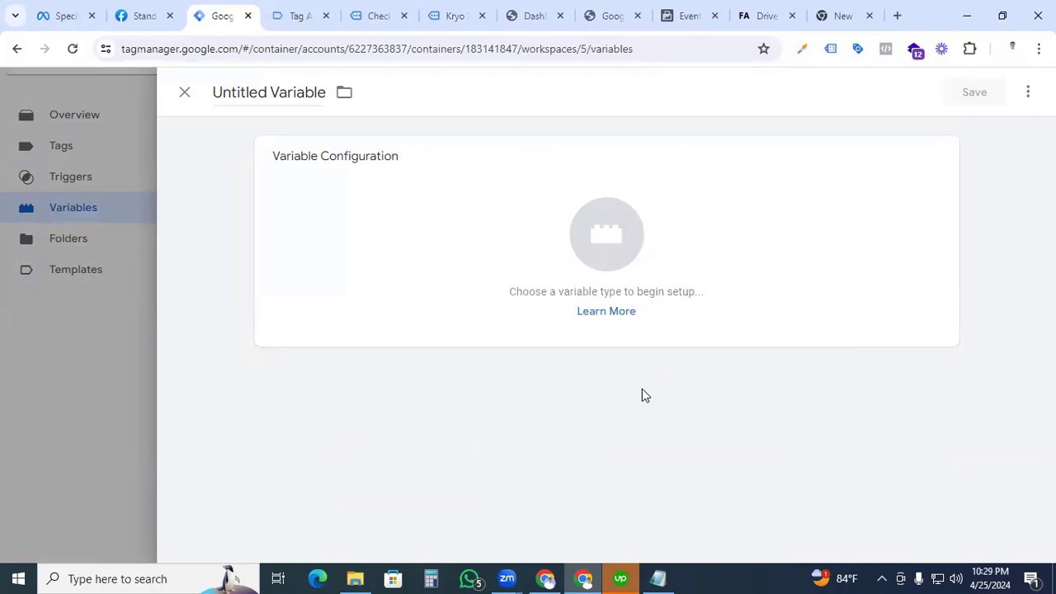
{"action": "left_click", "coordinate": [610, 263]}
{"action": "scroll", "coordinate": [790, 401], "scroll_direction": "down", "scroll_amount": 2}
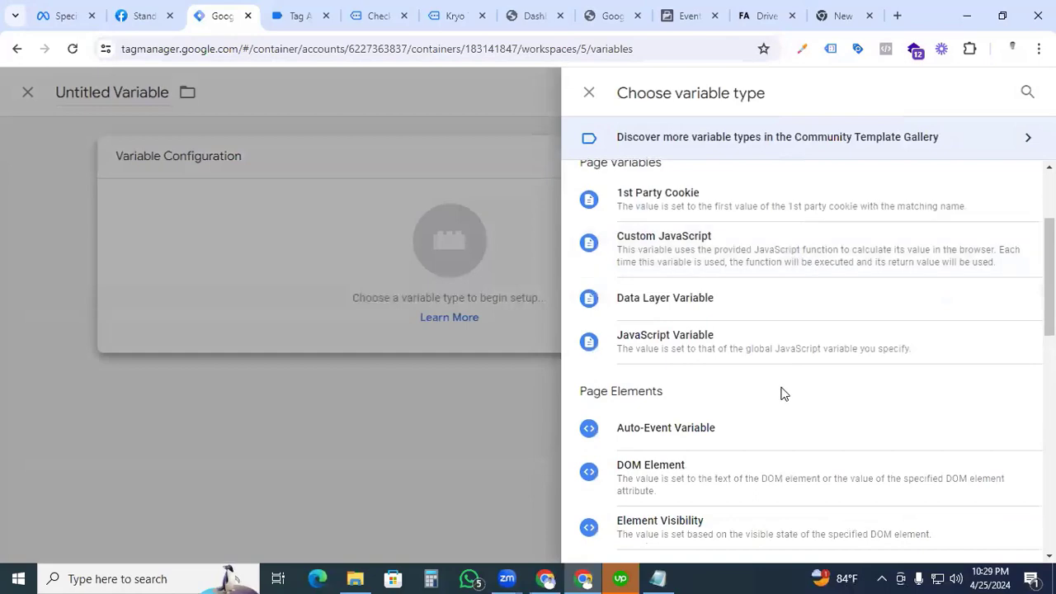
{"action": "scroll", "coordinate": [782, 394], "scroll_direction": "up", "scroll_amount": 1}
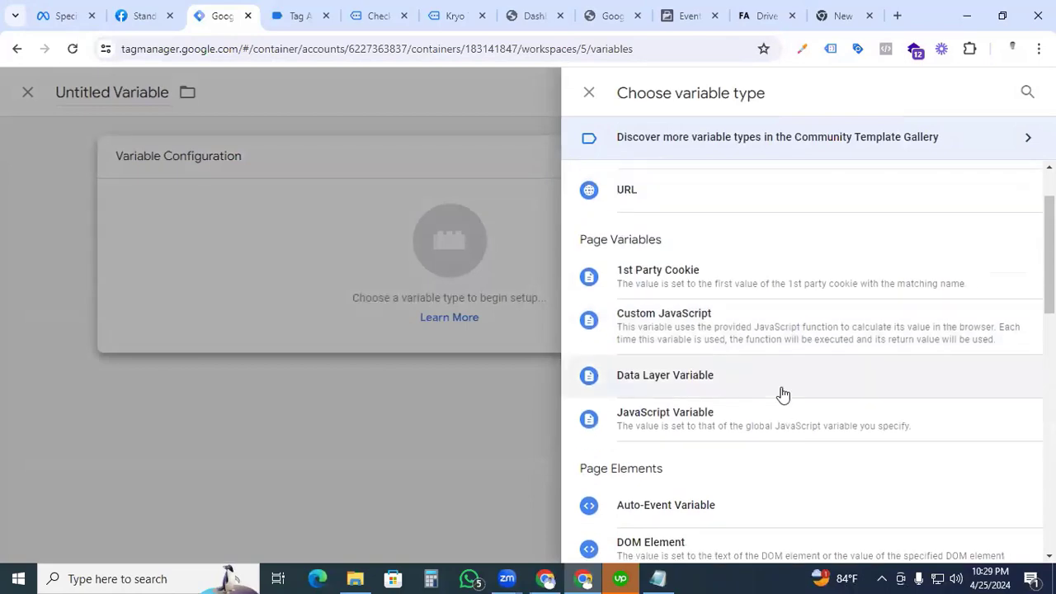
{"action": "scroll", "coordinate": [783, 393], "scroll_direction": "down", "scroll_amount": 2}
{"action": "scroll", "coordinate": [783, 393], "scroll_direction": "up", "scroll_amount": 1}
{"action": "left_click", "coordinate": [701, 302]}
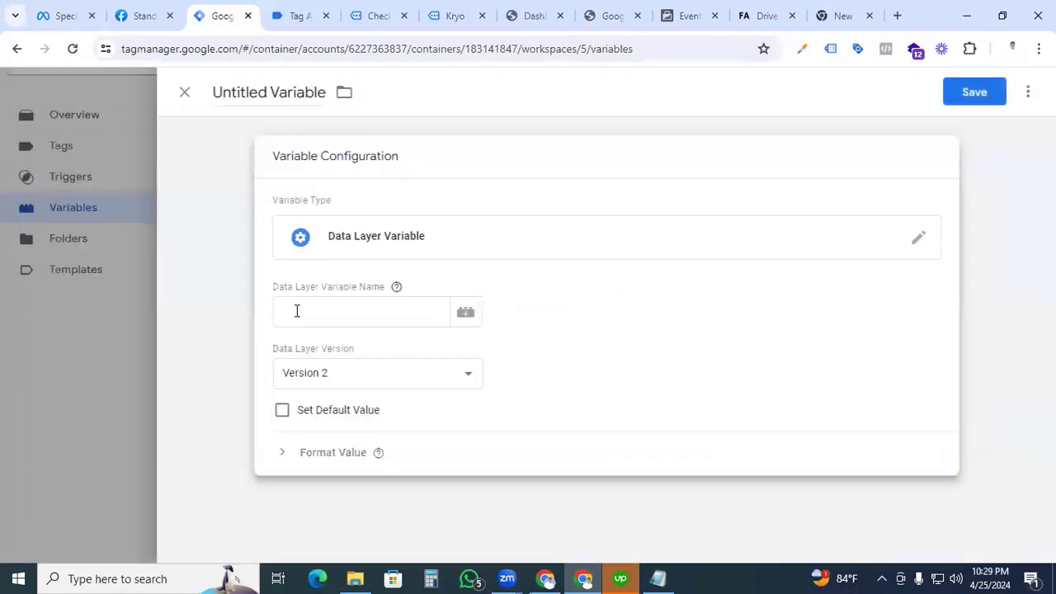
- Set the data layer variable name to ecommerce.value, copying the value key from the begin_checkout data in Tag Assistant
{"action": "left_click", "coordinate": [295, 309]}
{"action": "left_click", "coordinate": [302, 15]}
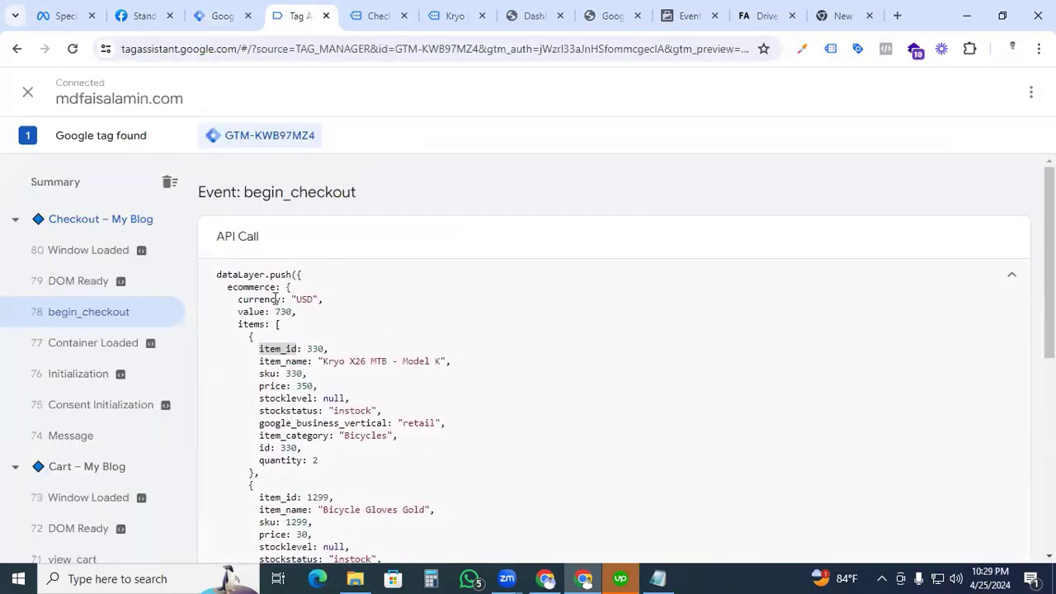
{"action": "left_click_drag", "start_coordinate": [239, 314], "coordinate": [265, 314]}
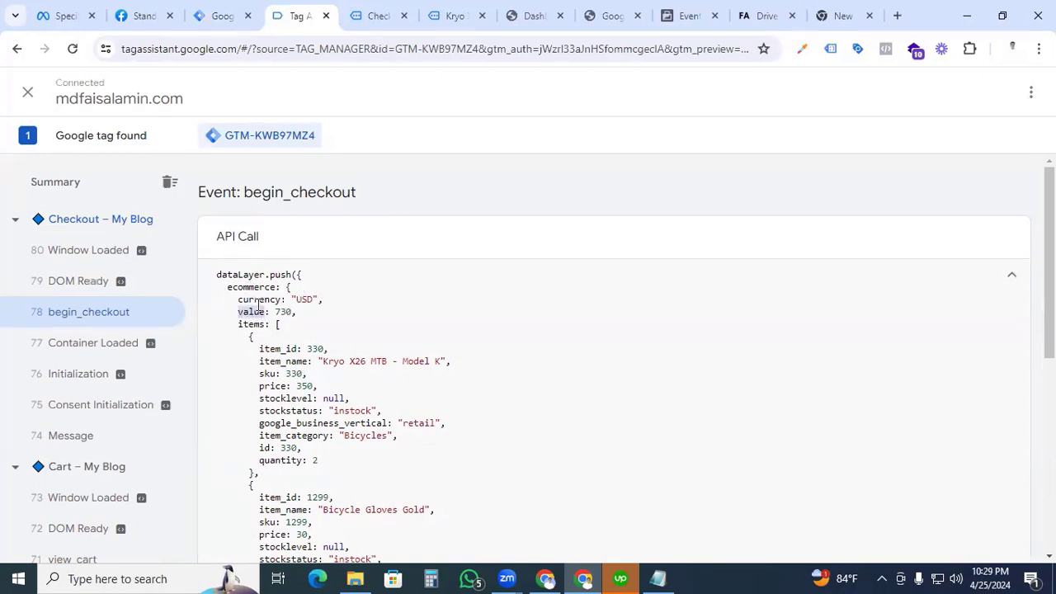
{"action": "left_click_drag", "start_coordinate": [228, 287], "coordinate": [274, 288]}
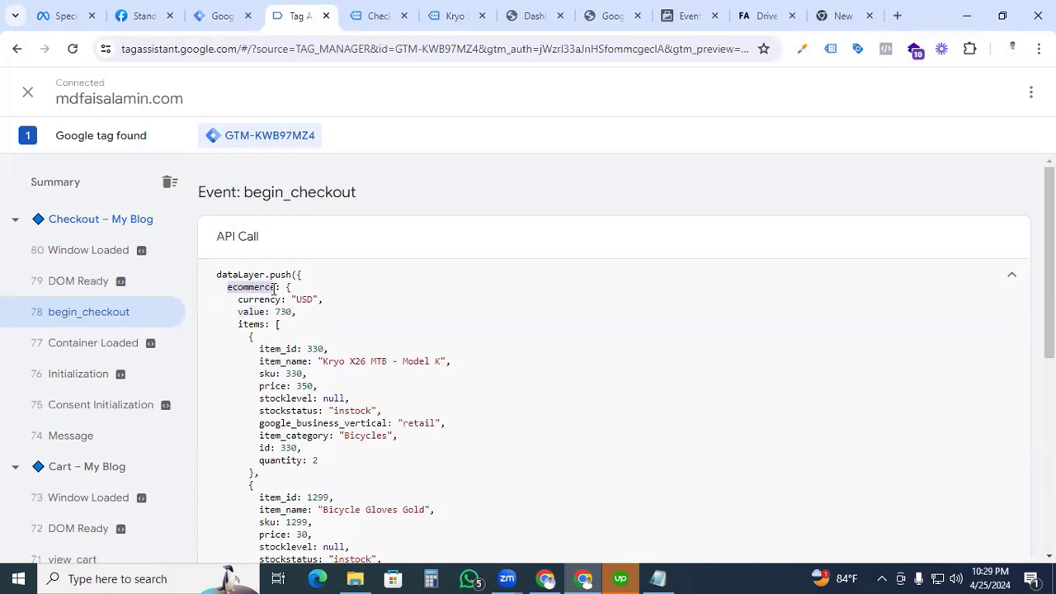
{"action": "left_click", "coordinate": [221, 15]}
{"action": "left_click", "coordinate": [301, 15]}
{"action": "left_click_drag", "start_coordinate": [268, 312], "coordinate": [240, 313]}
{"action": "key", "text": "ctrl+c"}
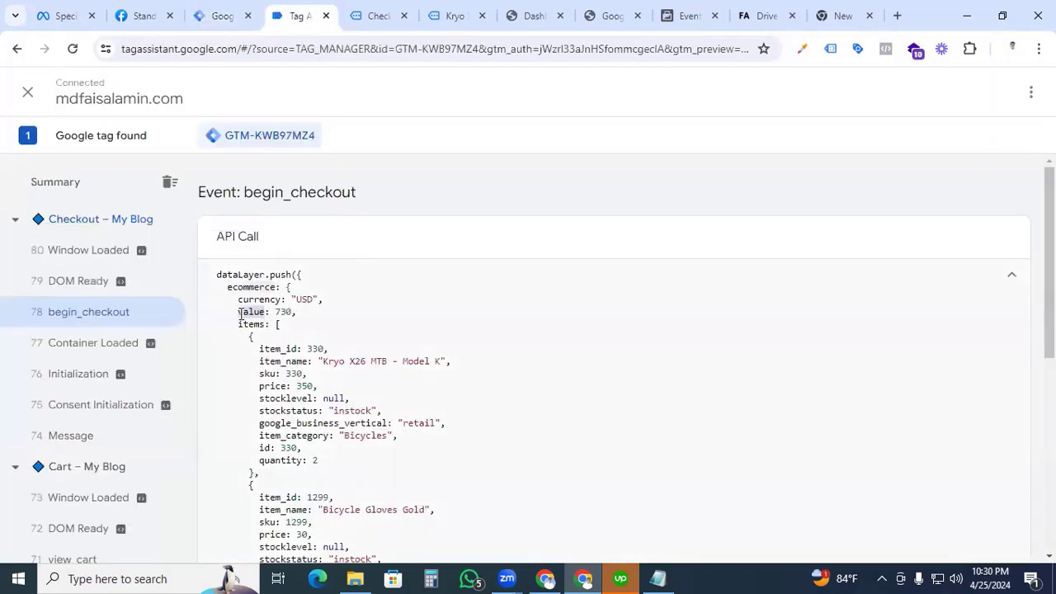
{"action": "left_click", "coordinate": [221, 15]}
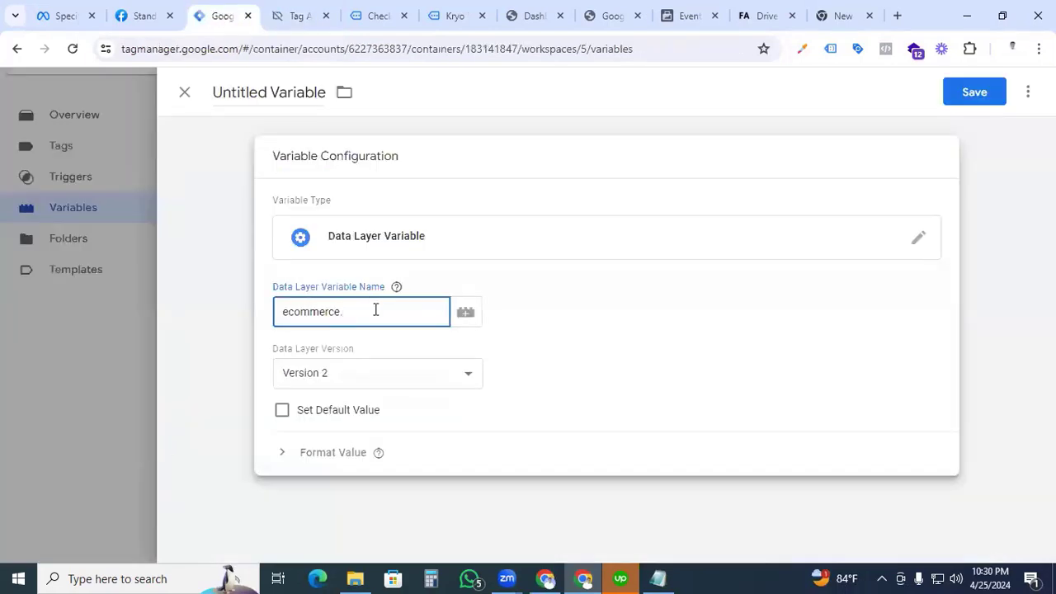
{"action": "key", "text": "ctrl+v"}
- Name the ecommerce.value variable "dlv - Totle value" and save it
{"action": "triple_click", "coordinate": [302, 86]}
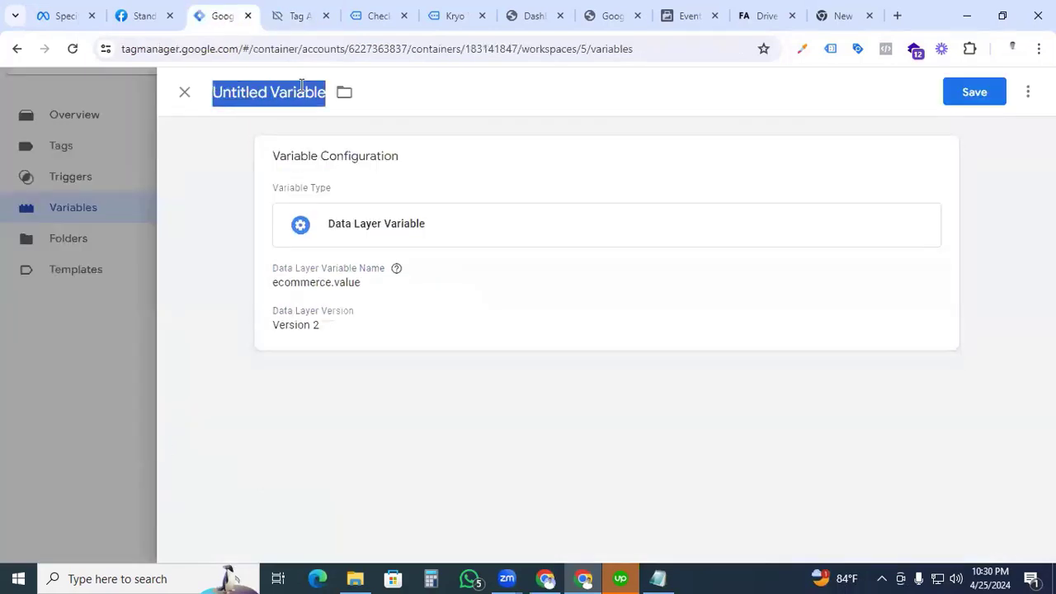
{"action": "type", "text": "dlv - "}
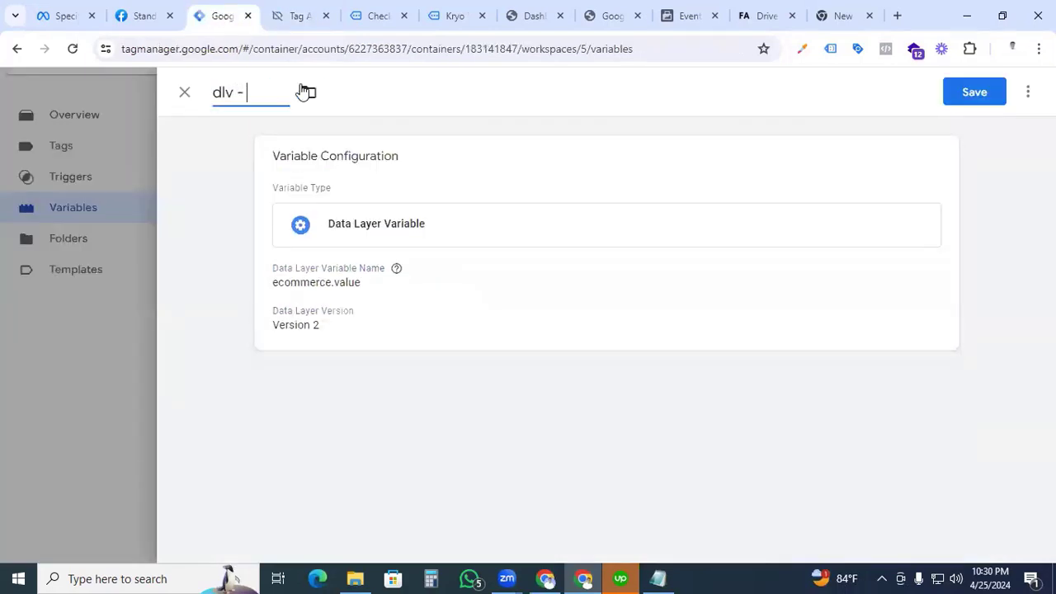
{"action": "type", "text": "Totle value"}
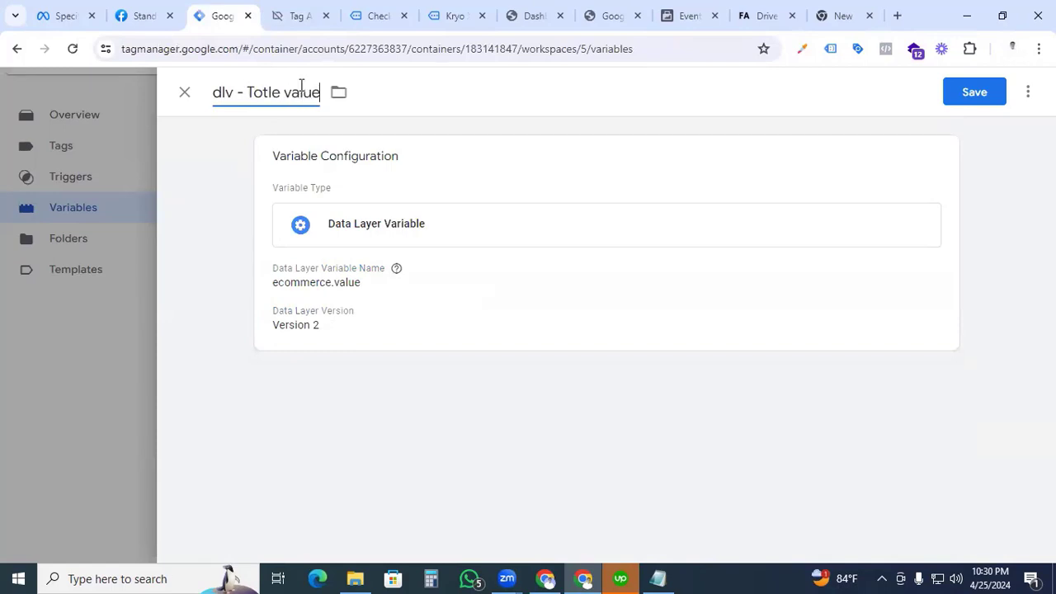
{"action": "left_click", "coordinate": [976, 92]}
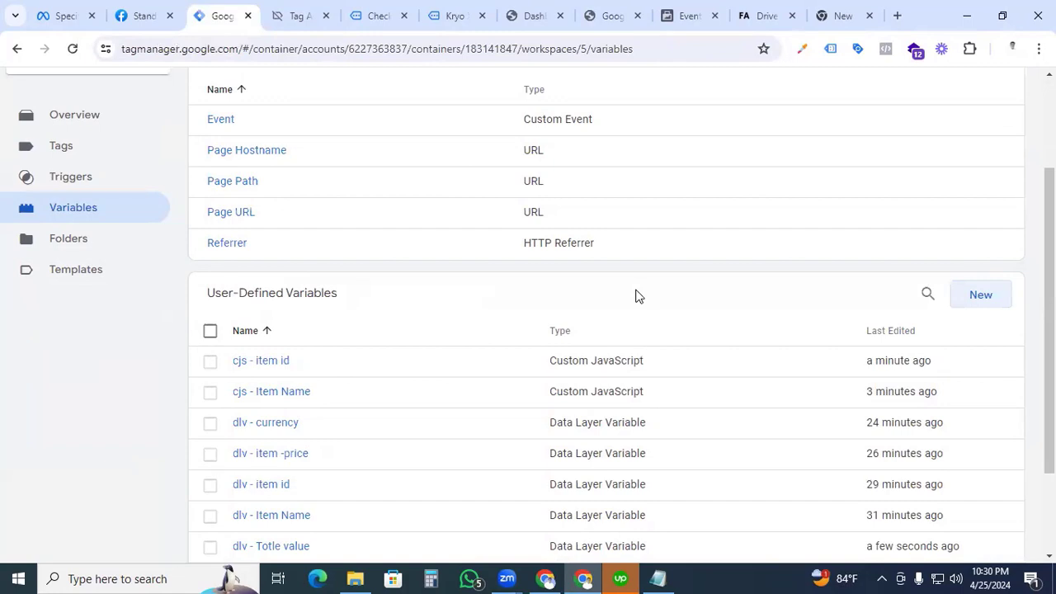
- Create a new Facebook Pixel tag with pixel ID {{Facebook Pixel Id}} and set its standard event to InitiateCheckout
{"action": "left_click", "coordinate": [138, 153]}
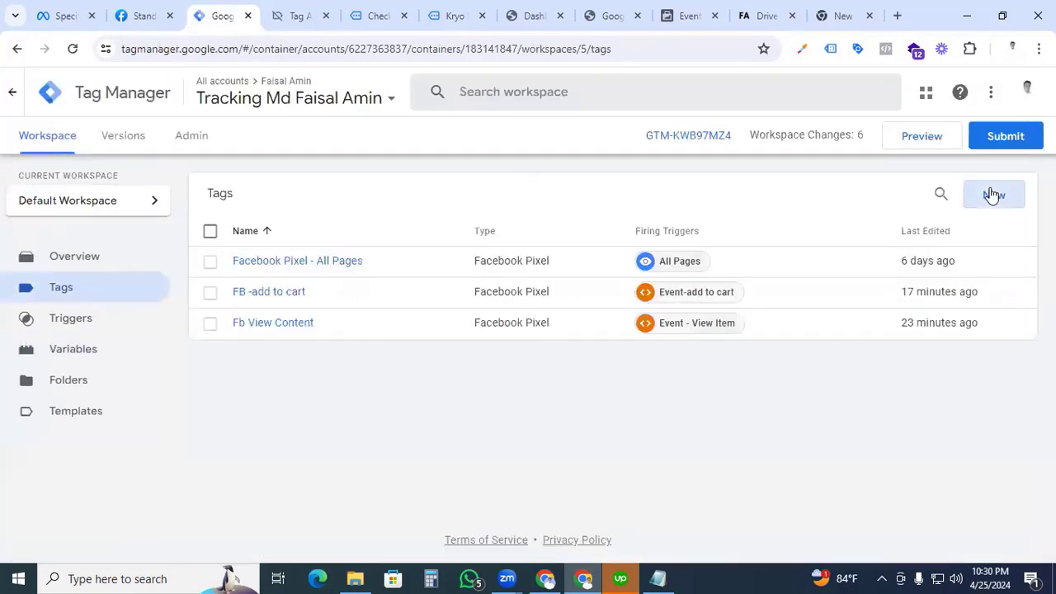
{"action": "left_click", "coordinate": [993, 195]}
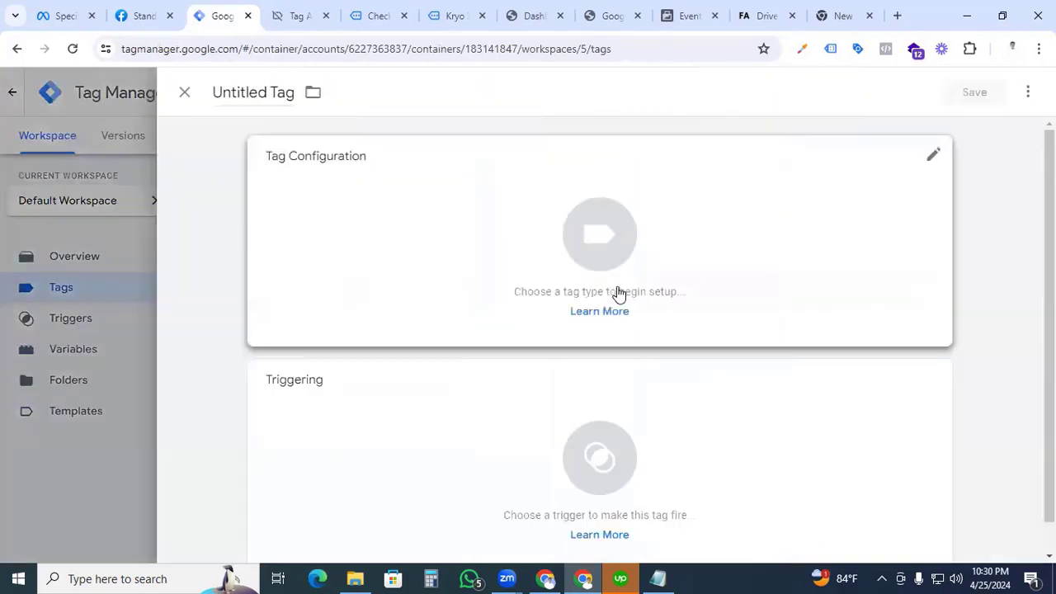
{"action": "left_click", "coordinate": [585, 236]}
{"action": "scroll", "coordinate": [766, 344], "scroll_direction": "down", "scroll_amount": 5}
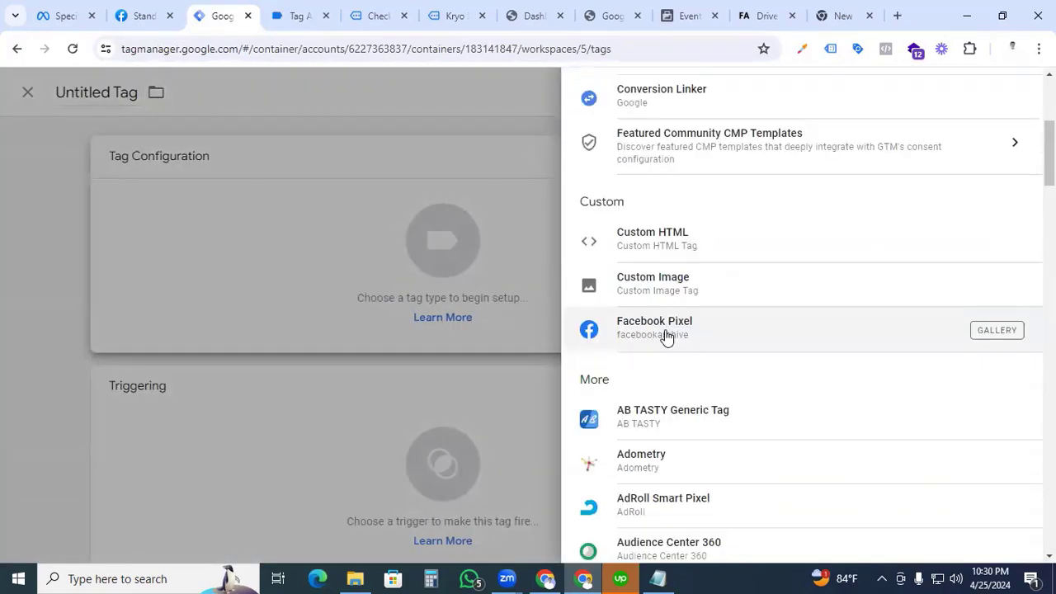
{"action": "left_click", "coordinate": [665, 338]}
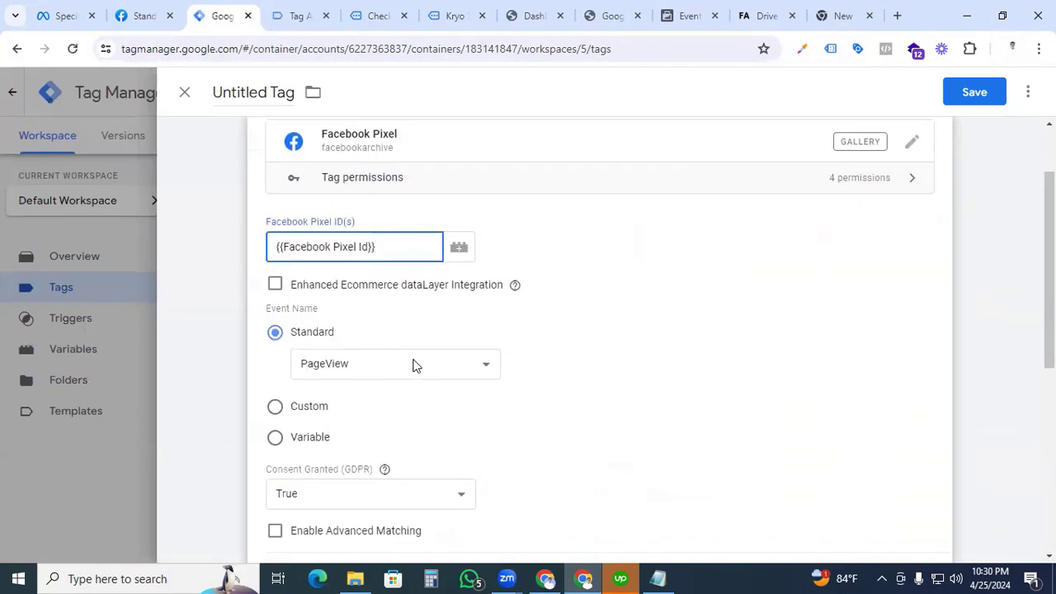
{"action": "left_click", "coordinate": [414, 365]}
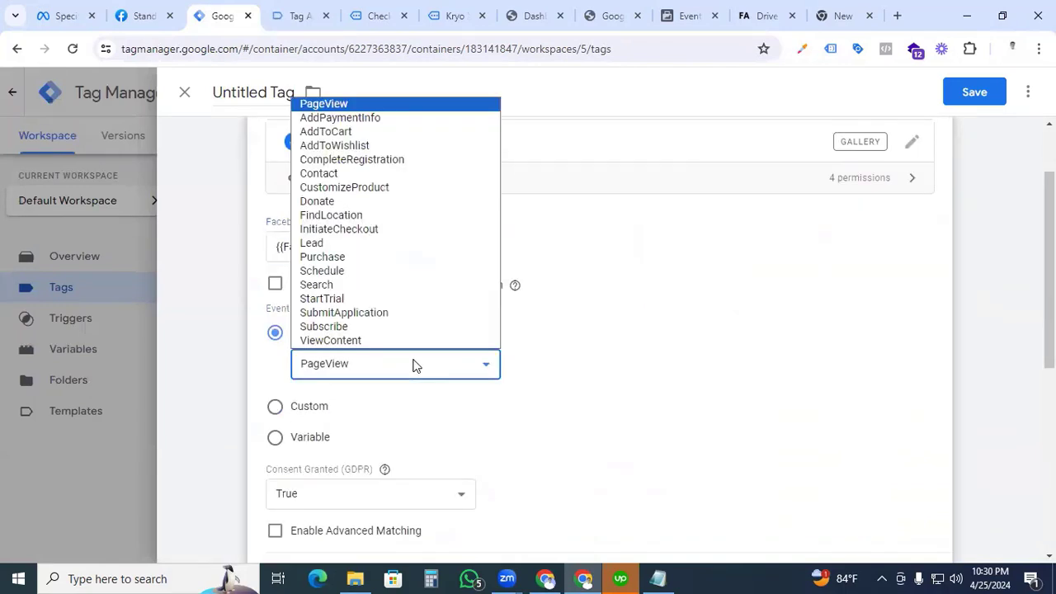
{"action": "left_click", "coordinate": [381, 234]}
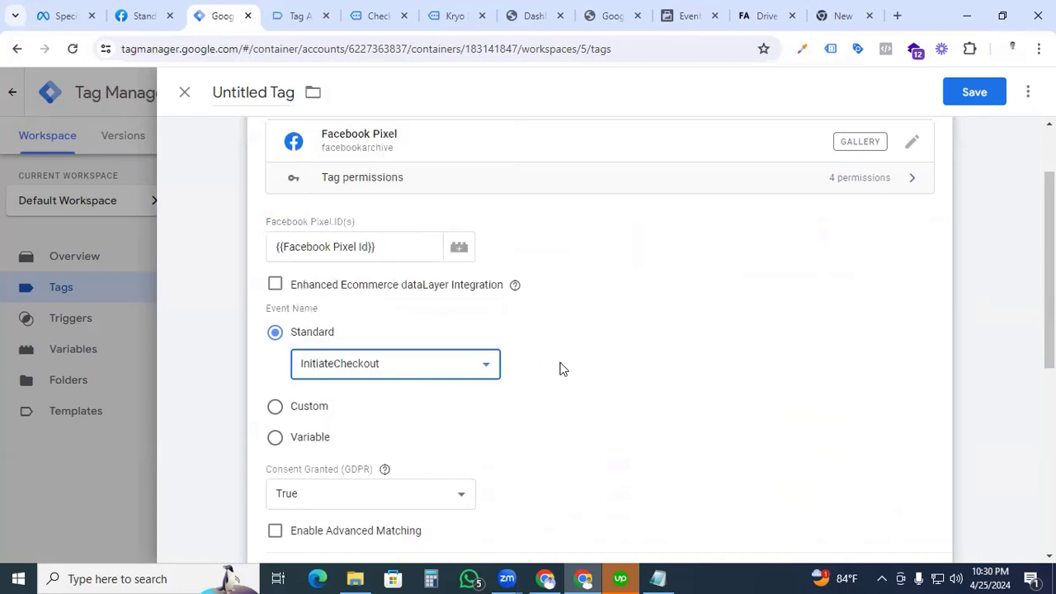
- Add five empty property rows under the tag's Object Properties
{"action": "scroll", "coordinate": [559, 368], "scroll_direction": "down", "scroll_amount": 3}
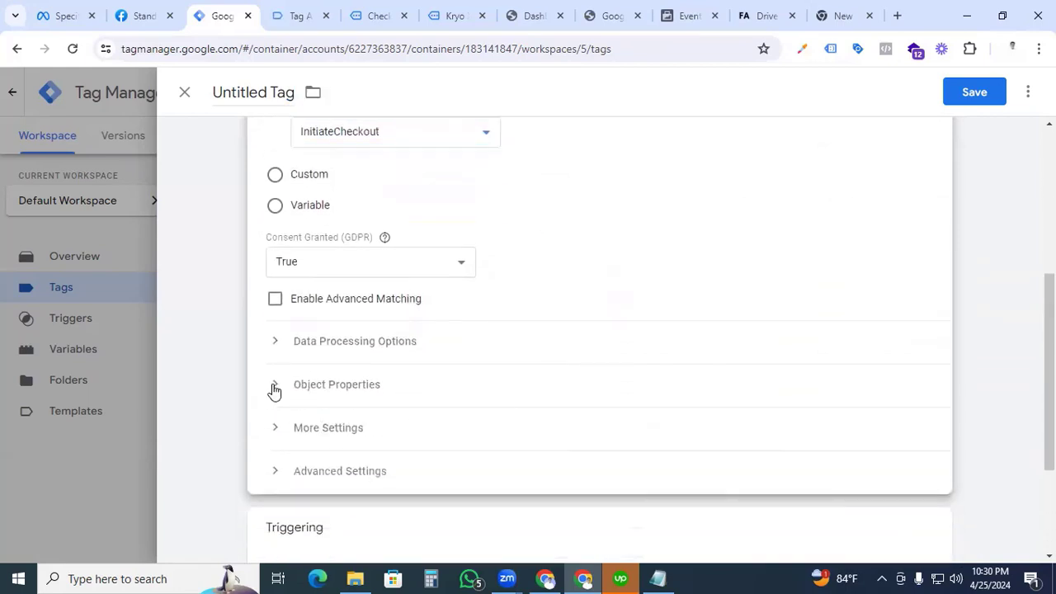
{"action": "left_click", "coordinate": [275, 385]}
{"action": "scroll", "coordinate": [347, 411], "scroll_direction": "down", "scroll_amount": 2}
{"action": "left_click", "coordinate": [347, 353]}
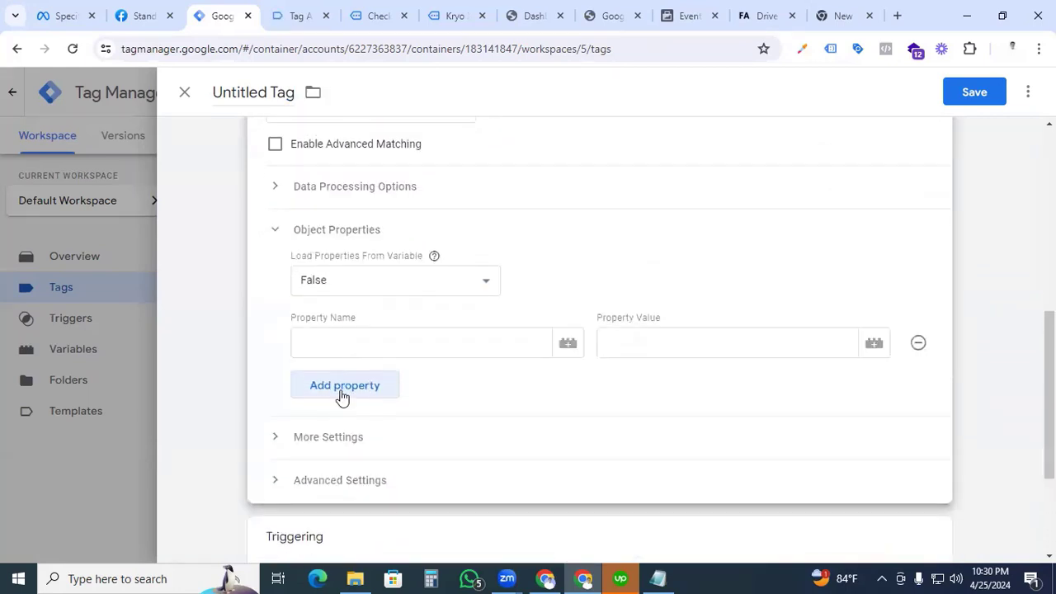
{"action": "left_click", "coordinate": [342, 388]}
{"action": "left_click", "coordinate": [345, 424]}
{"action": "left_click", "coordinate": [345, 460]}
{"action": "scroll", "coordinate": [343, 453], "scroll_direction": "down", "scroll_amount": 2}
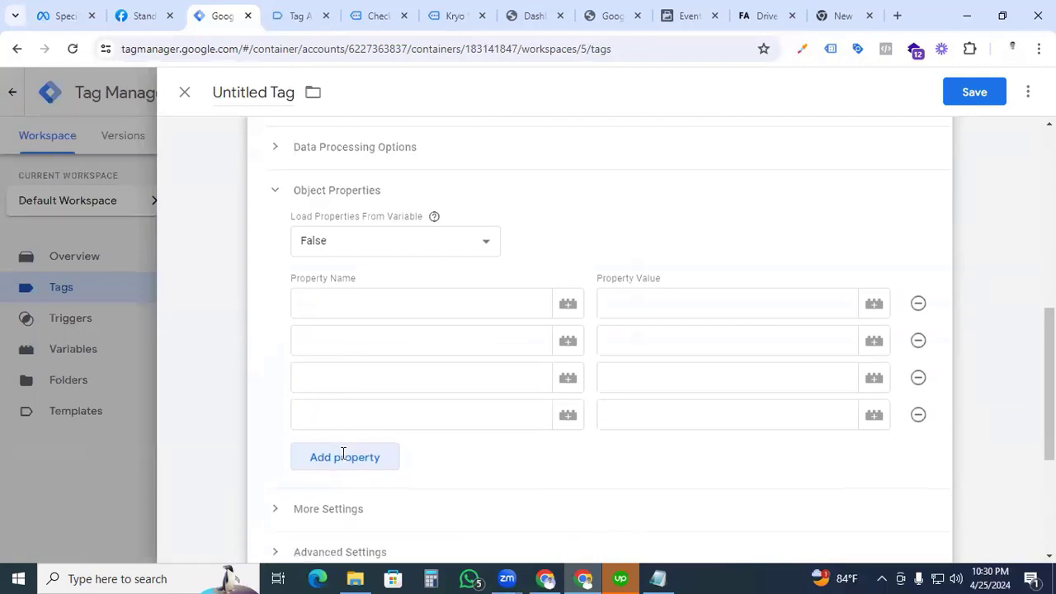
{"action": "left_click", "coordinate": [330, 420]}
- Fill the first object property with the name content_type and the value Product
{"action": "left_click", "coordinate": [347, 273]}
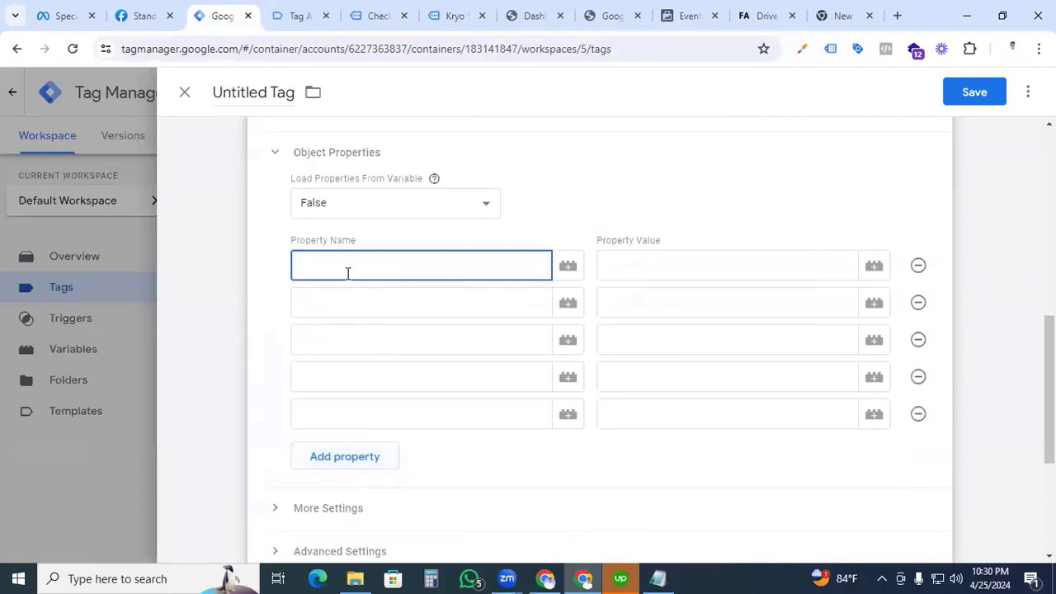
{"action": "type", "text": "content_type"}
{"action": "left_click", "coordinate": [791, 262]}
{"action": "type", "text": "P"}
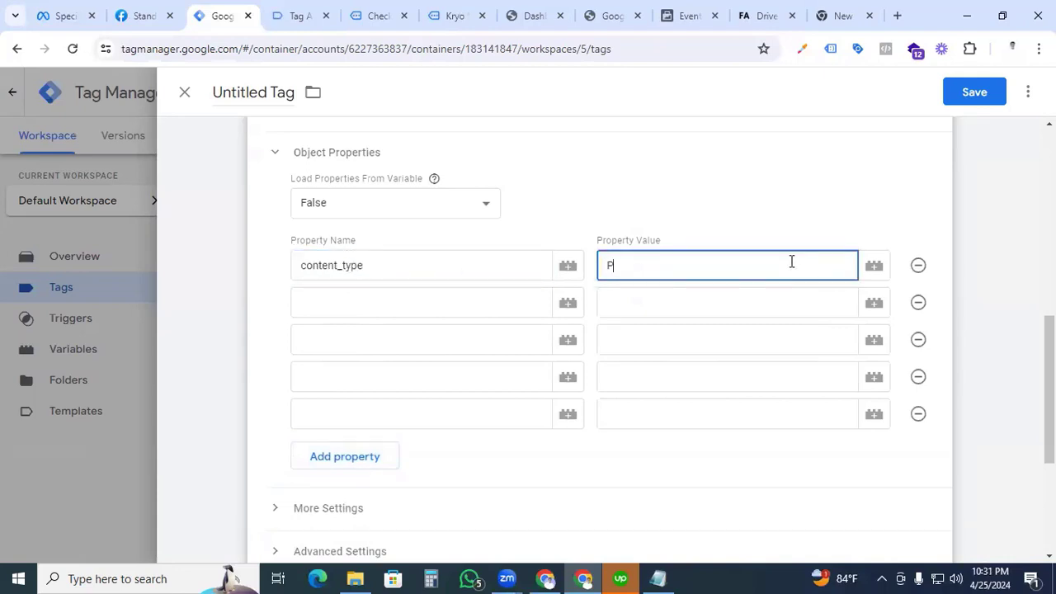
{"action": "type", "text": "roduct"}
- Fill the second object property with the name content_name and the variable {{cjs - Item Name}}
{"action": "left_click", "coordinate": [379, 303]}
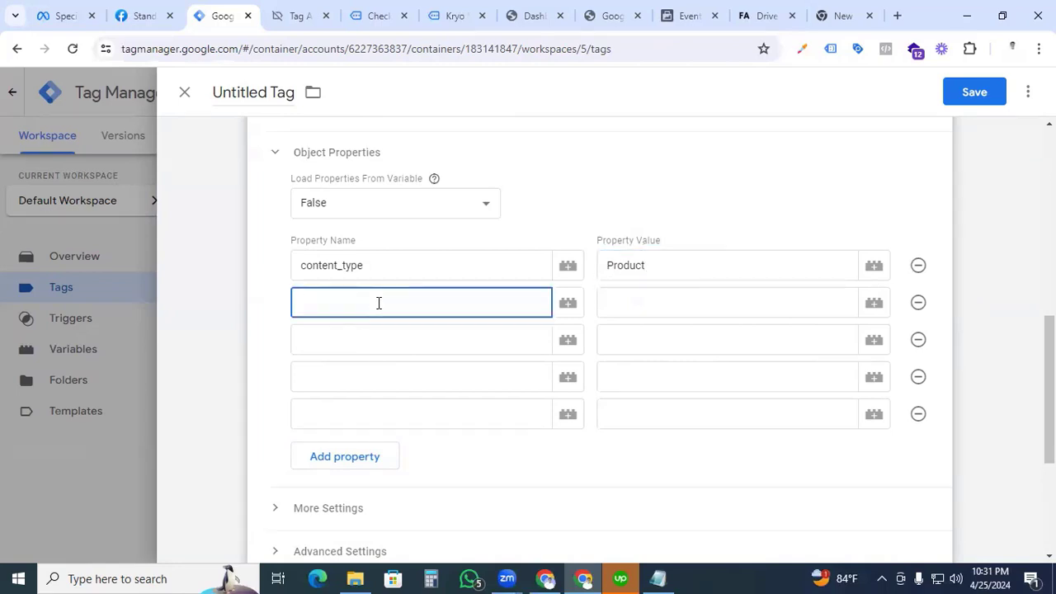
{"action": "type", "text": "content_name"}
{"action": "left_click", "coordinate": [645, 307]}
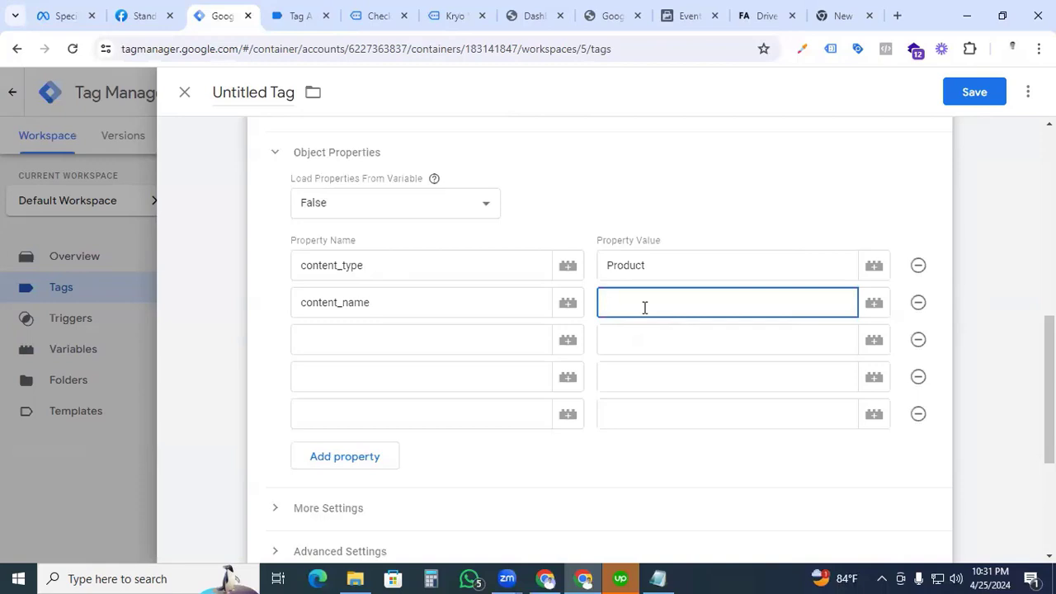
{"action": "type", "text": "{{cjs"}
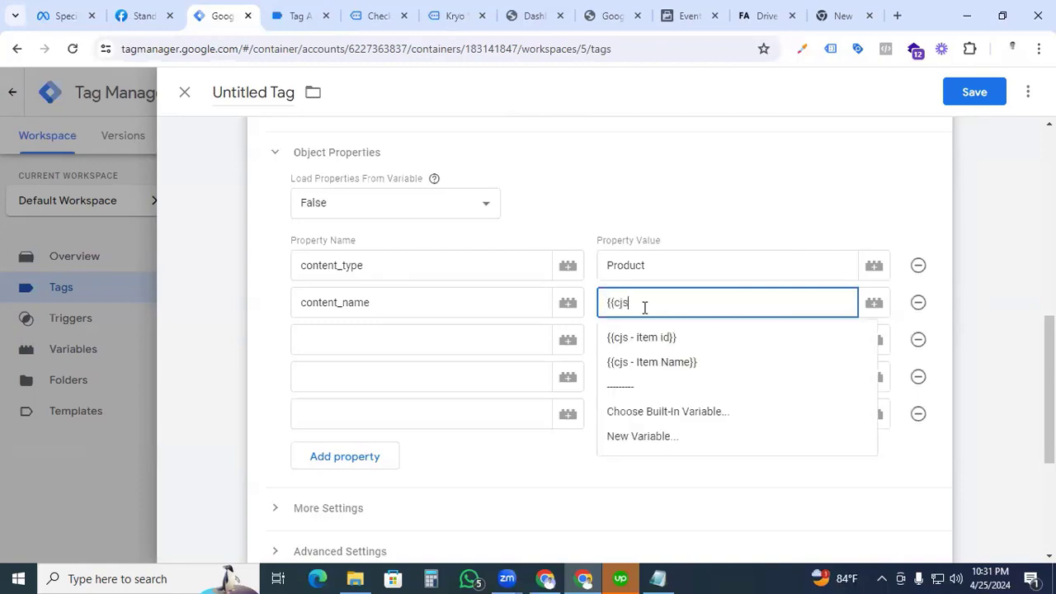
{"action": "left_click", "coordinate": [663, 363]}
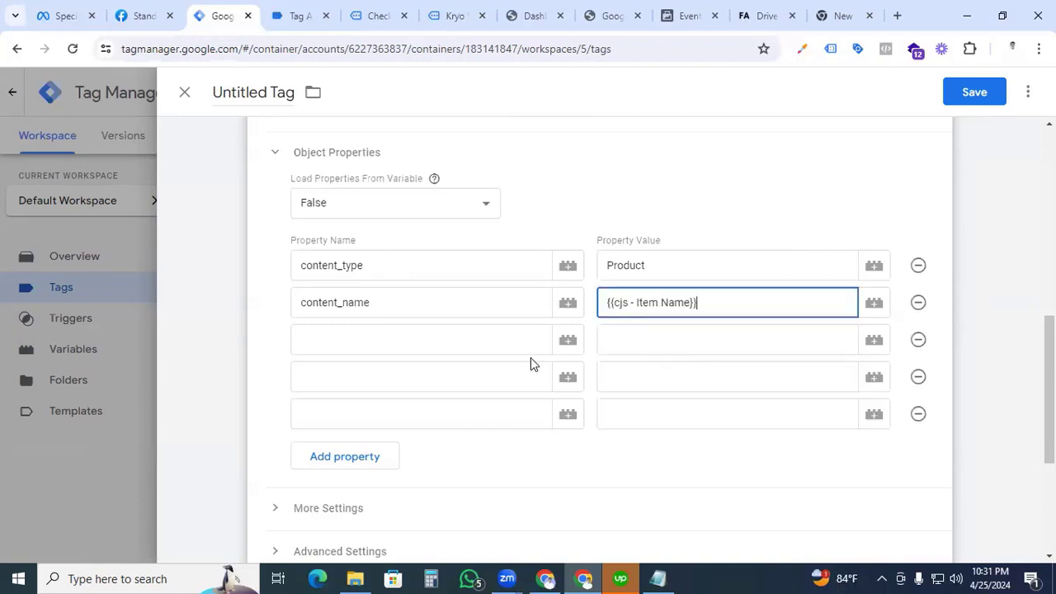
- Fill the third object property with the name content_ids and the variable {{cjs - item id}}
{"action": "left_click", "coordinate": [404, 345]}
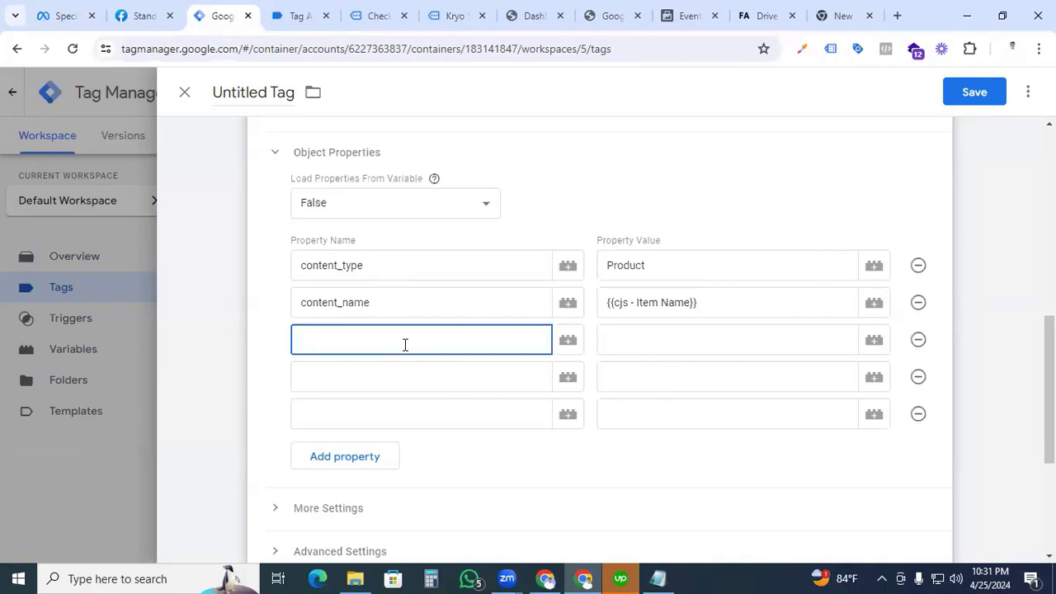
{"action": "type", "text": "contnet"}
{"action": "key", "text": "BackSpace"}
{"action": "key", "text": "BackSpace"}
{"action": "key", "text": "BackSpace"}
{"action": "type", "text": "ent_ids"}
{"action": "left_click", "coordinate": [628, 339]}
{"action": "type", "text": "{{cj"}
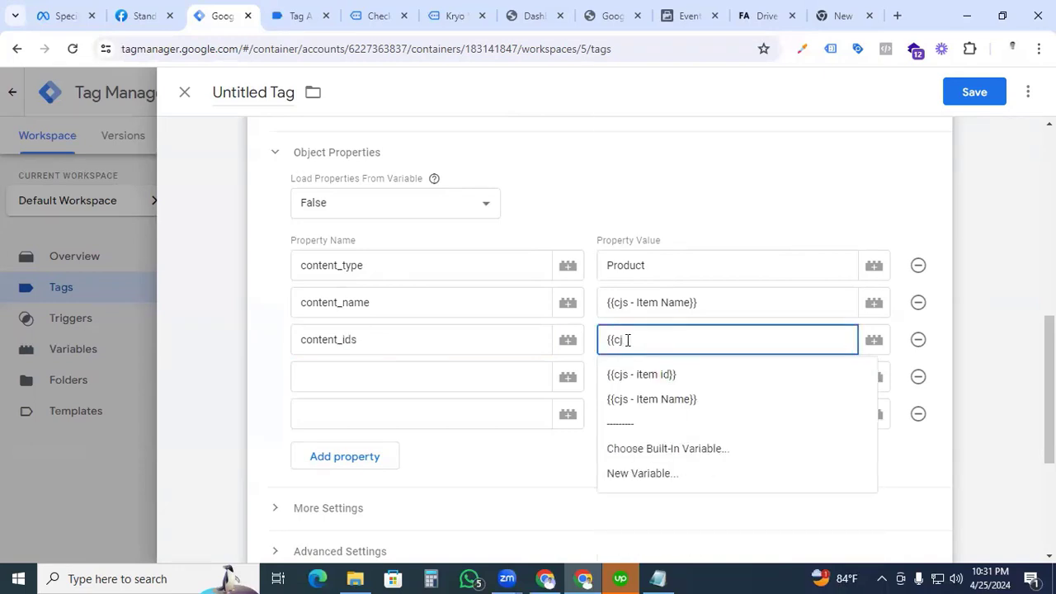
{"action": "type", "text": "s"}
{"action": "left_click", "coordinate": [636, 376]}
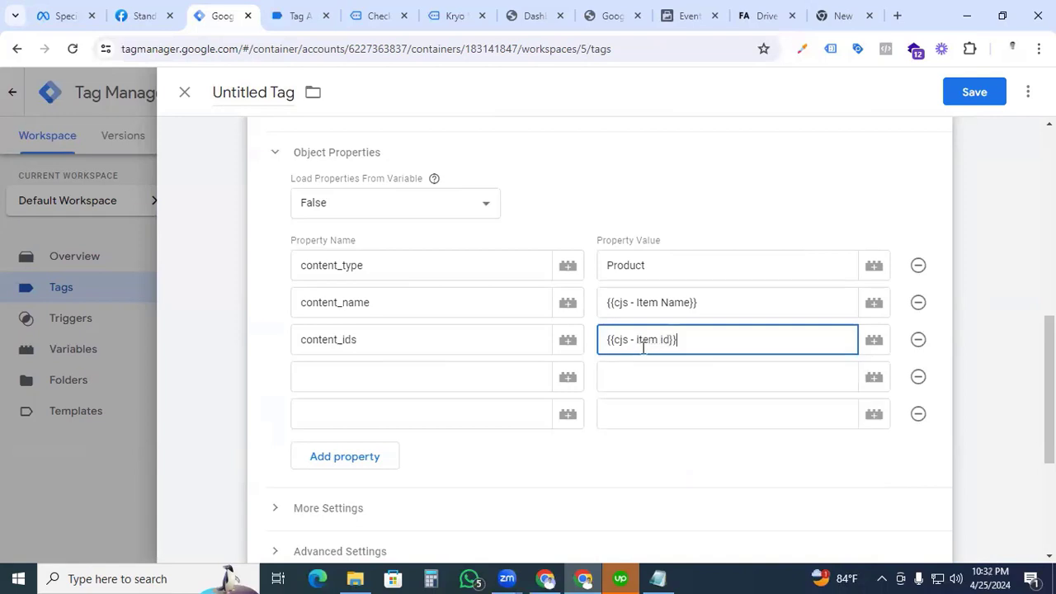
- Fill the fourth object property with the name value and the variable {{dlv - Totle value}}
{"action": "left_click", "coordinate": [433, 379]}
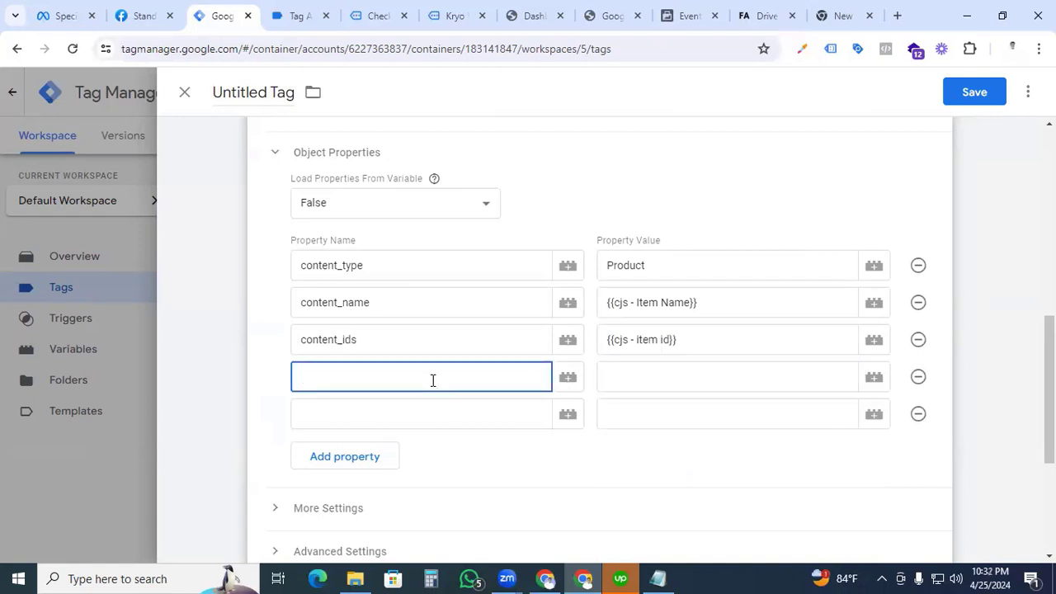
{"action": "type", "text": "value"}
{"action": "left_click", "coordinate": [627, 381]}
{"action": "type", "text": "{{"}
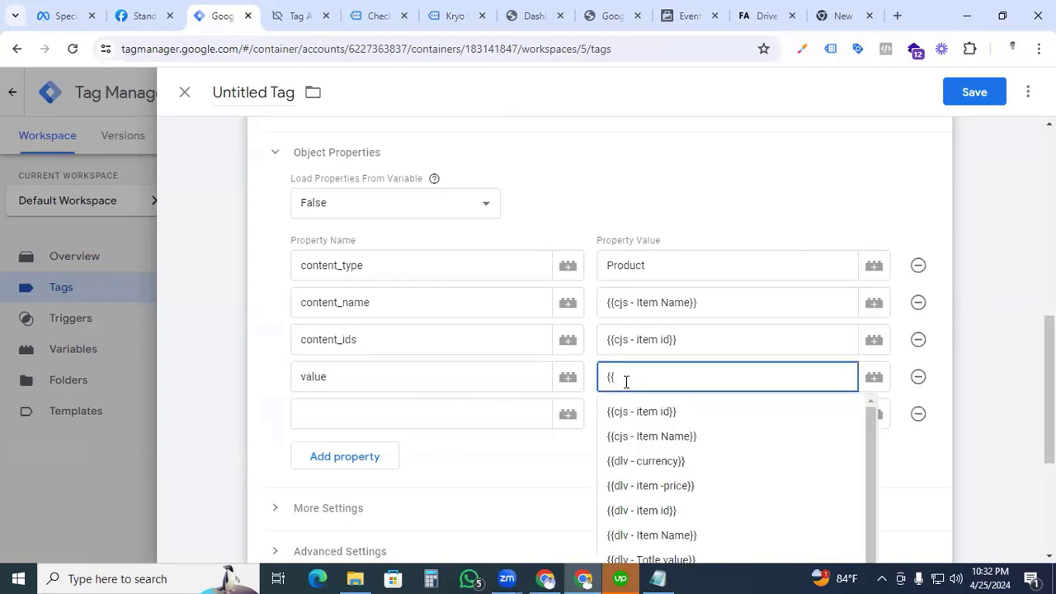
{"action": "type", "text": "to"}
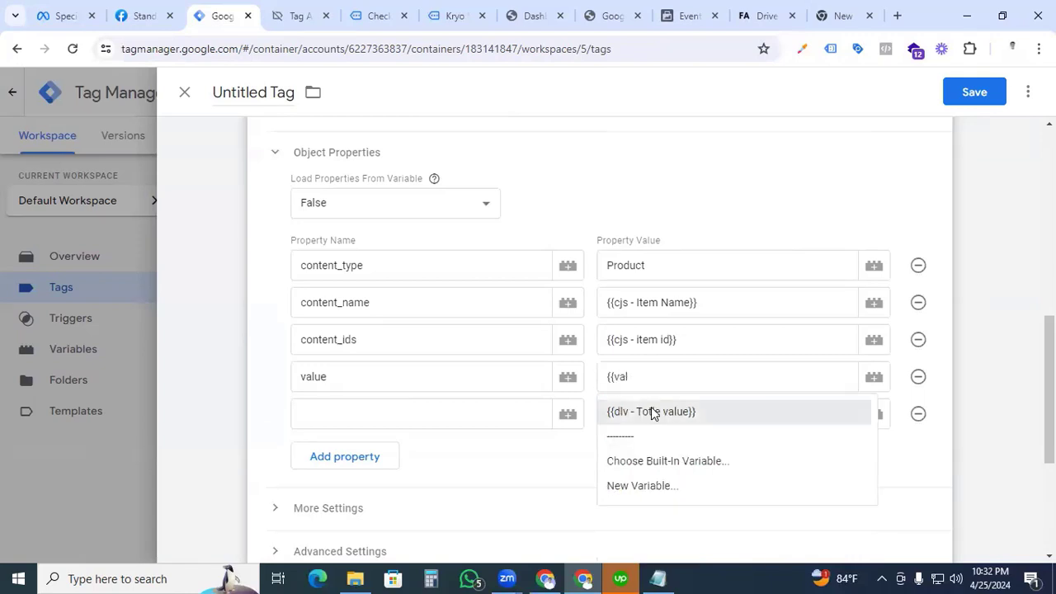
{"action": "left_click", "coordinate": [651, 409]}
- Fill the fifth object property with the name currency and the variable {{dlv - currency}}
{"action": "left_click", "coordinate": [432, 414]}
{"action": "type", "text": "currency"}
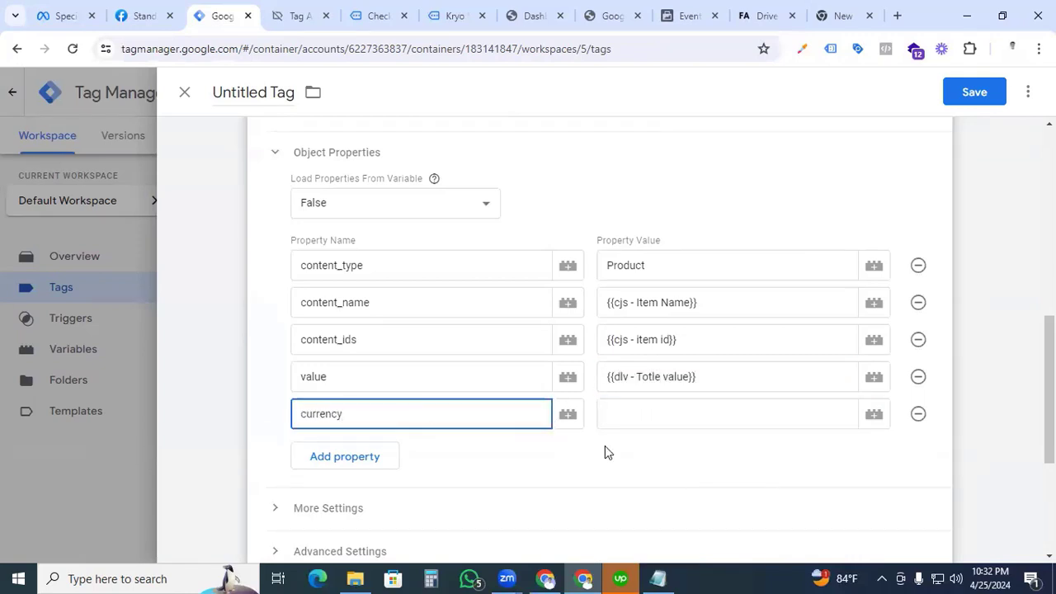
{"action": "left_click", "coordinate": [654, 415]}
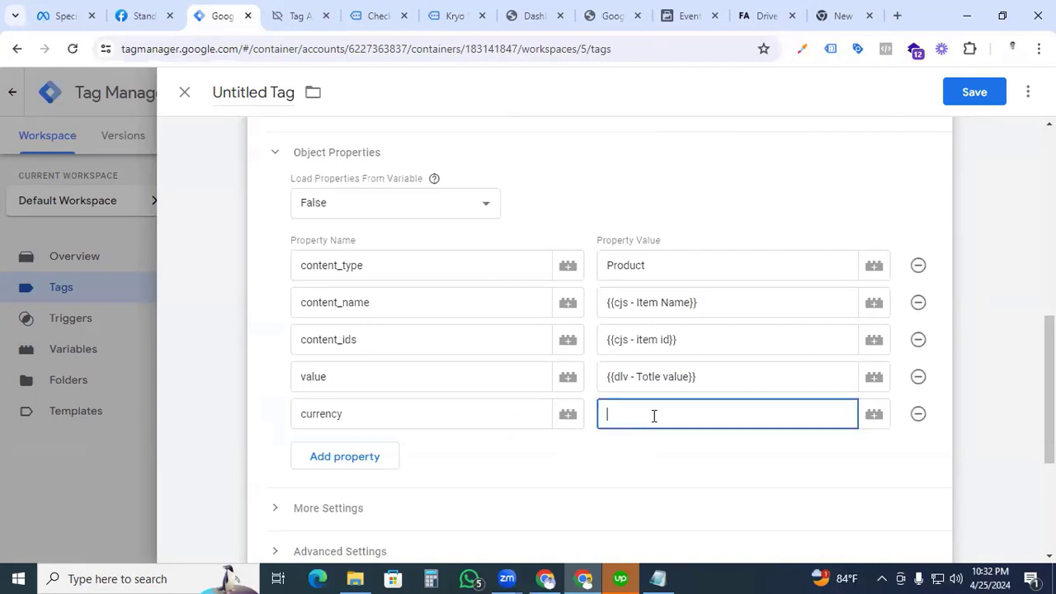
{"action": "type", "text": "{{cu"}
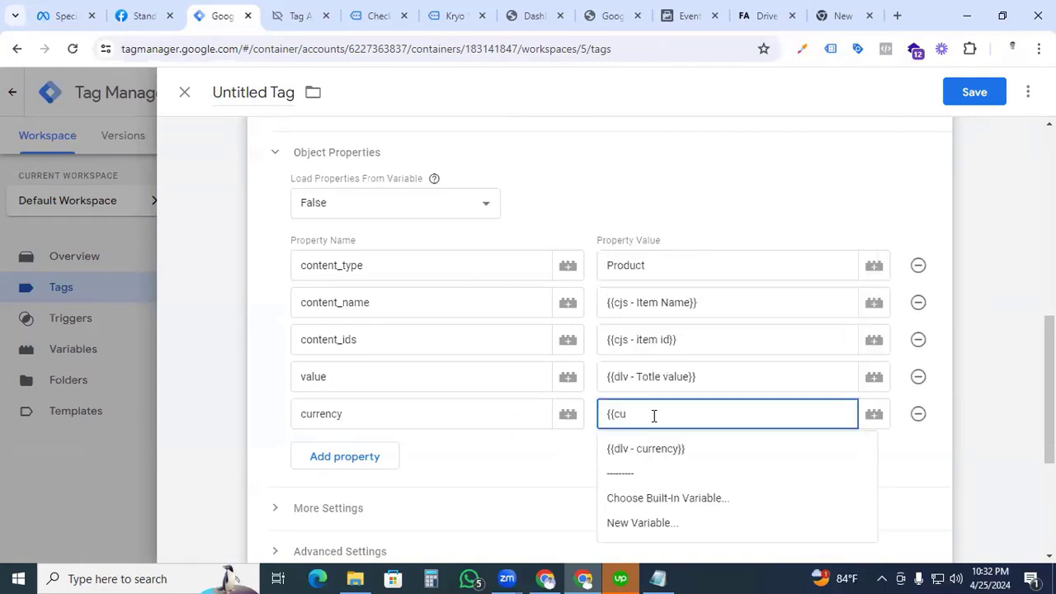
{"action": "left_click", "coordinate": [660, 448]}
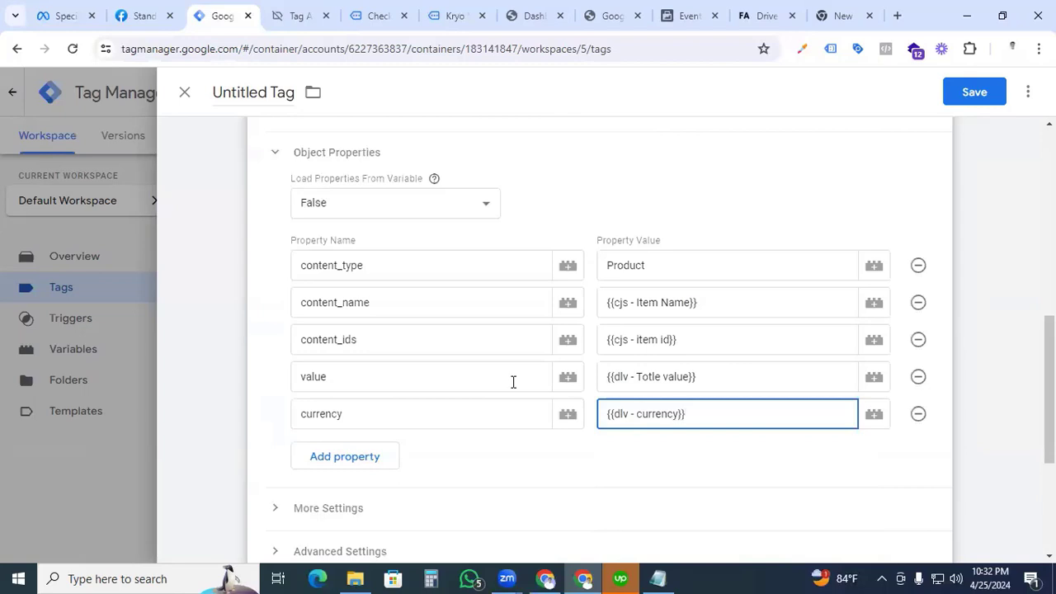
- Create a new trigger of type Custom Event for the InitiateCheckout tag
{"action": "scroll", "coordinate": [511, 382], "scroll_direction": "down", "scroll_amount": 3}
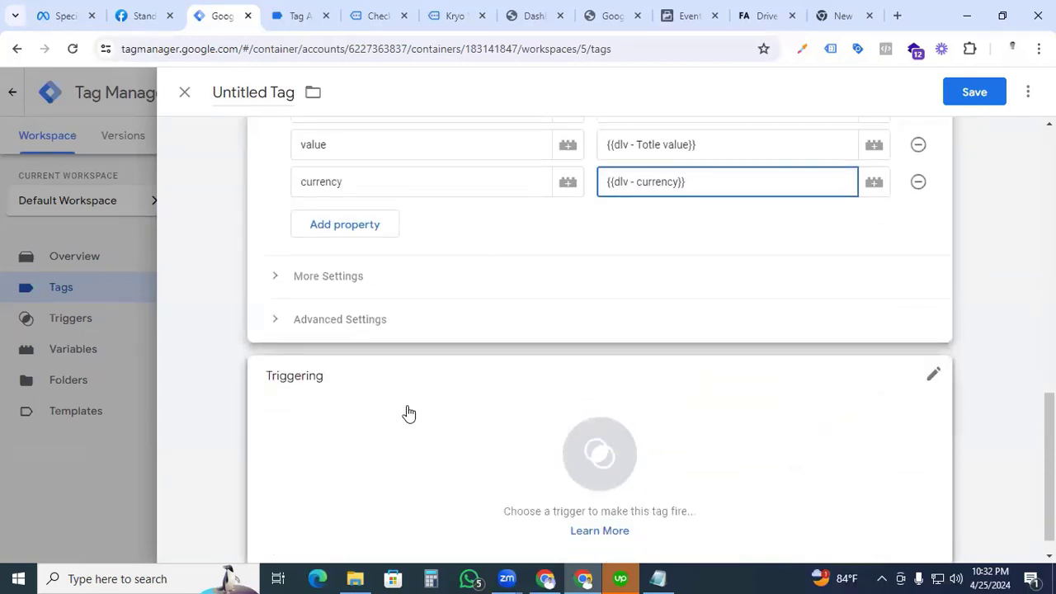
{"action": "scroll", "coordinate": [406, 415], "scroll_direction": "down", "scroll_amount": 1}
{"action": "left_click", "coordinate": [613, 443]}
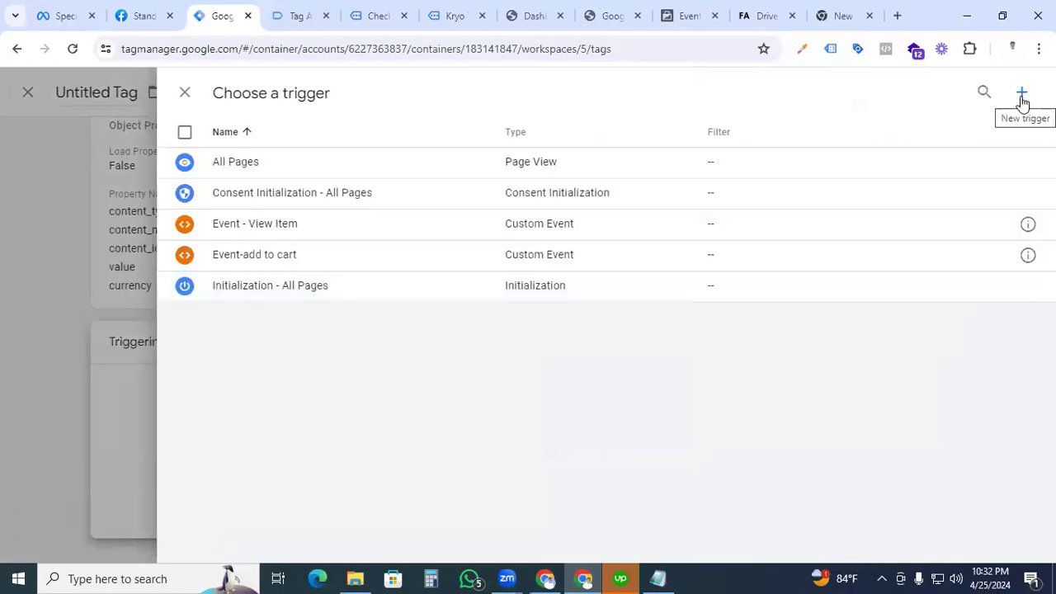
{"action": "left_click", "coordinate": [1021, 96]}
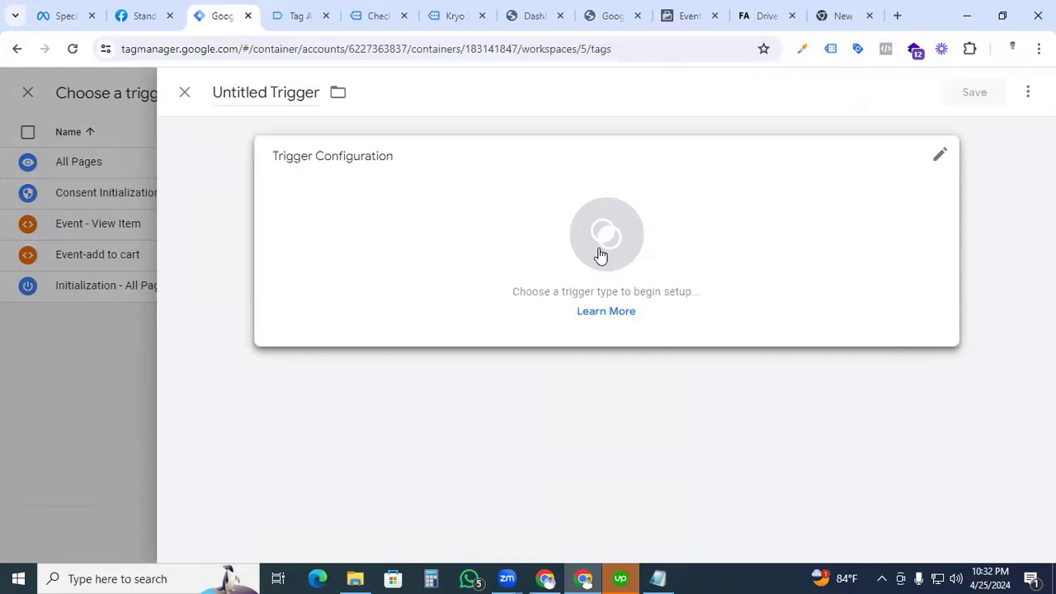
{"action": "left_click", "coordinate": [600, 256]}
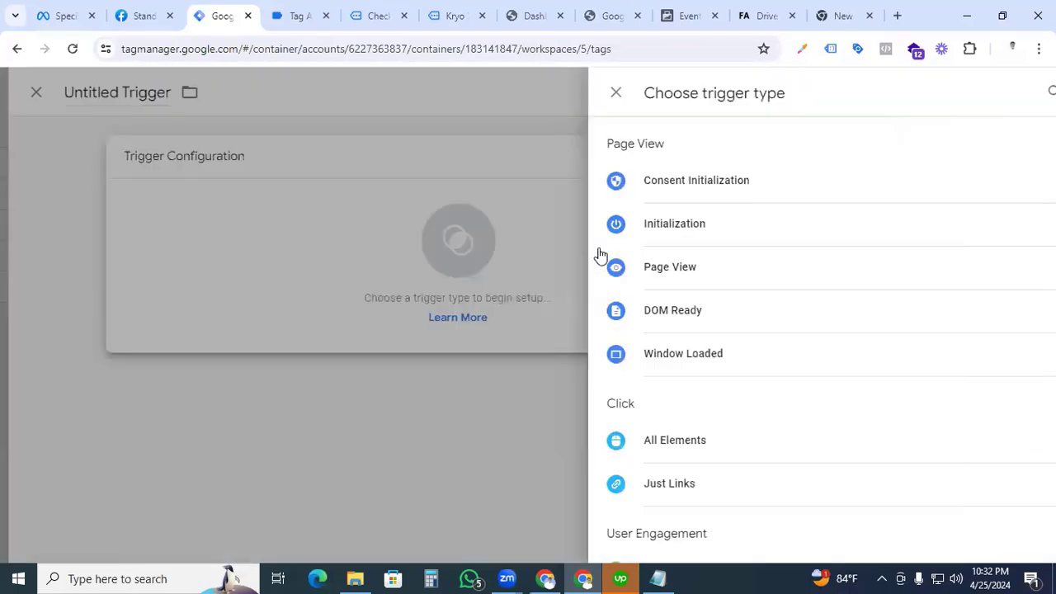
{"action": "scroll", "coordinate": [729, 354], "scroll_direction": "down", "scroll_amount": 5}
{"action": "left_click", "coordinate": [699, 408]}
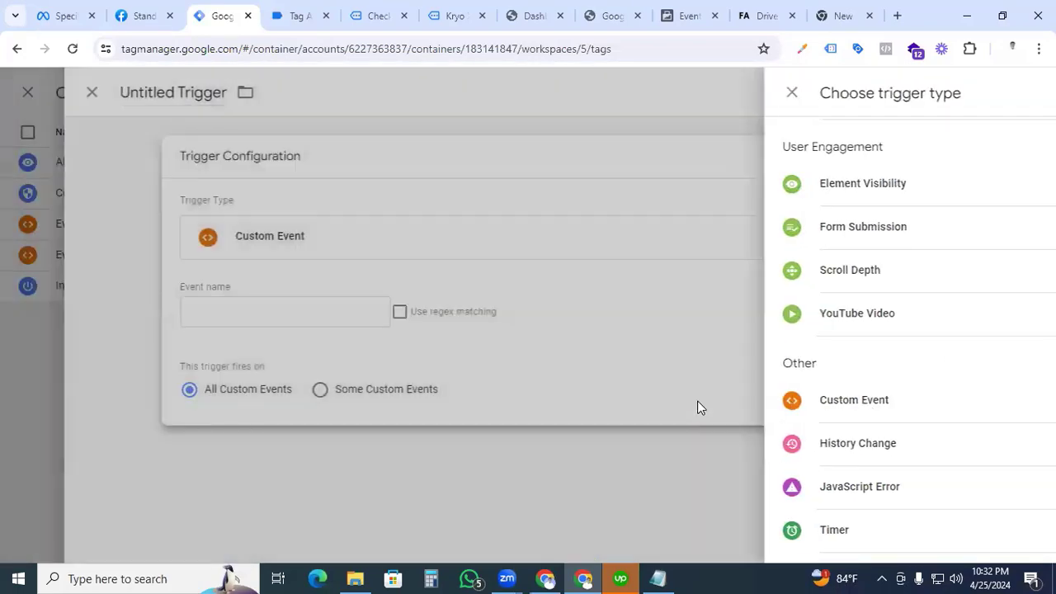
- Set the trigger's event name to begin_checkout, copying it from the event's API call in Tag Assistant
{"action": "left_click", "coordinate": [371, 306]}
{"action": "key", "text": "ctrl+Tab"}
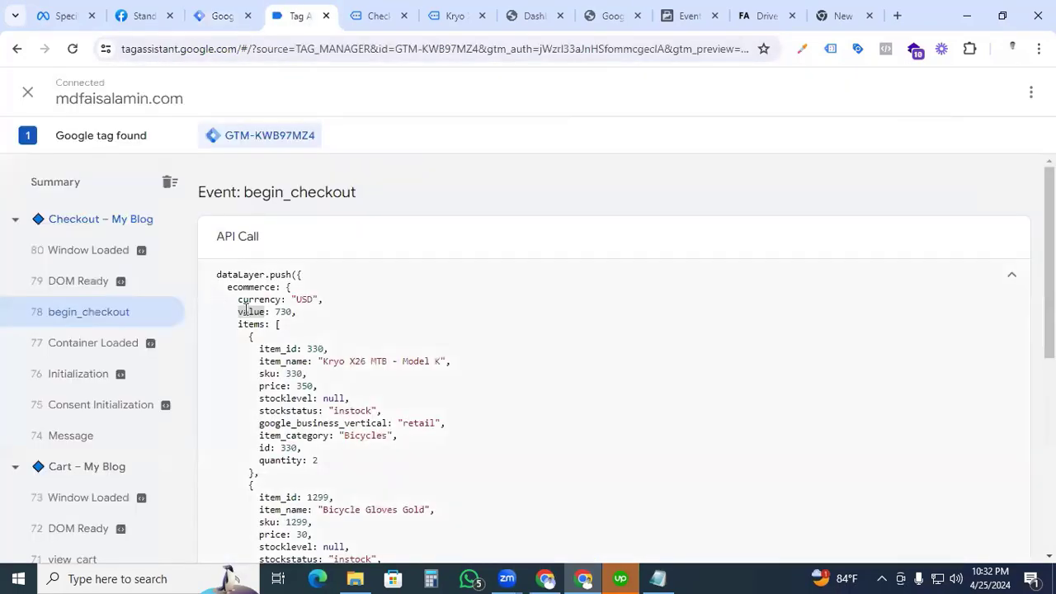
{"action": "left_click", "coordinate": [246, 309]}
{"action": "left_click_drag", "start_coordinate": [421, 276], "coordinate": [345, 277]}
{"action": "key", "text": "ctrl+c"}
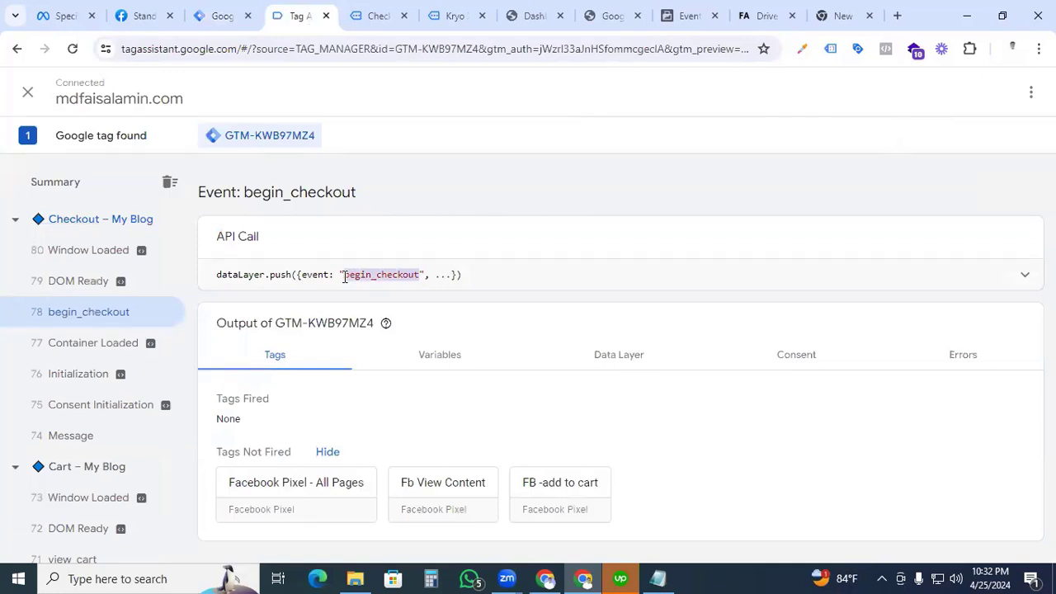
{"action": "left_click", "coordinate": [221, 15]}
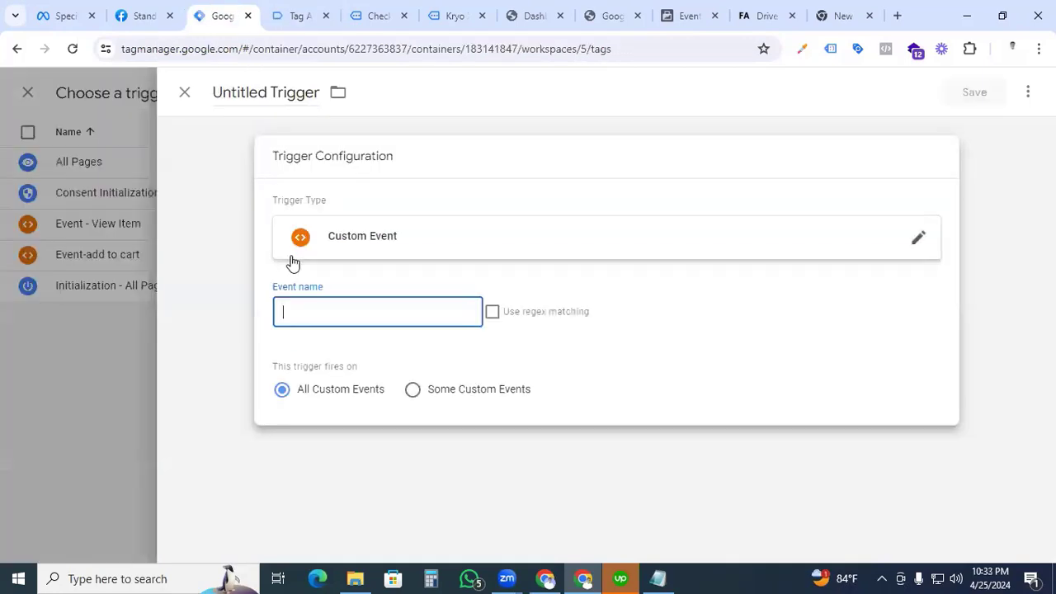
{"action": "left_click", "coordinate": [329, 313]}
{"action": "key", "text": "ctrl+v"}
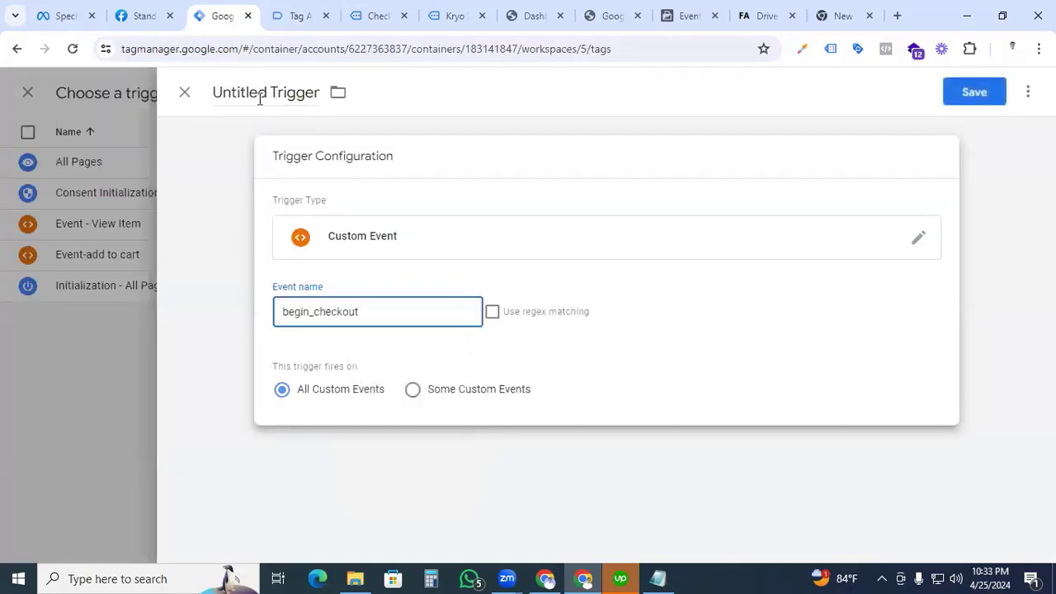
- Name the new trigger Event - Begin Checkout and save it
{"action": "left_click", "coordinate": [260, 93]}
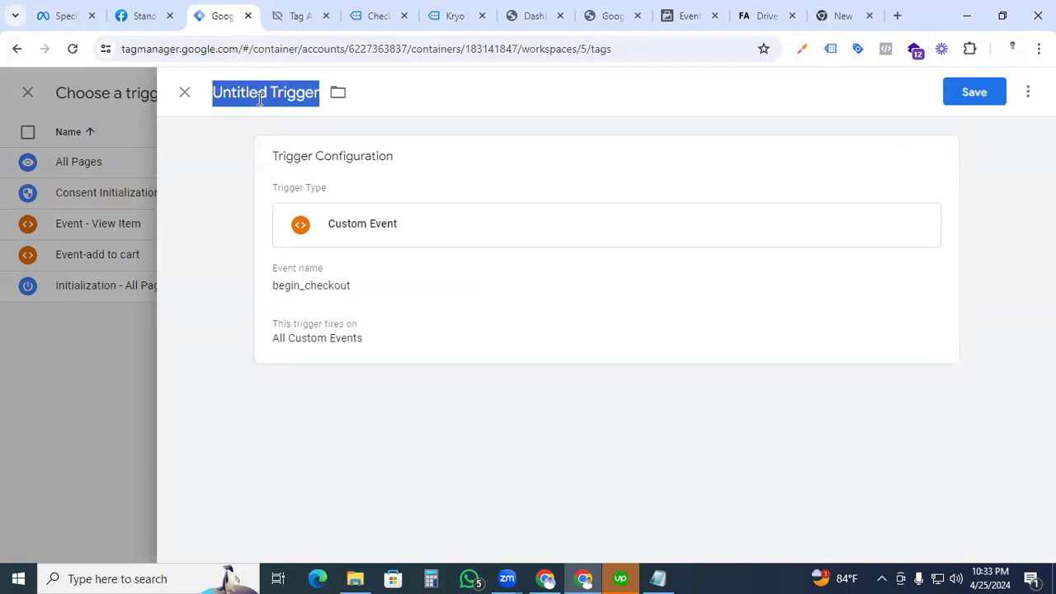
{"action": "type", "text": "Event "}
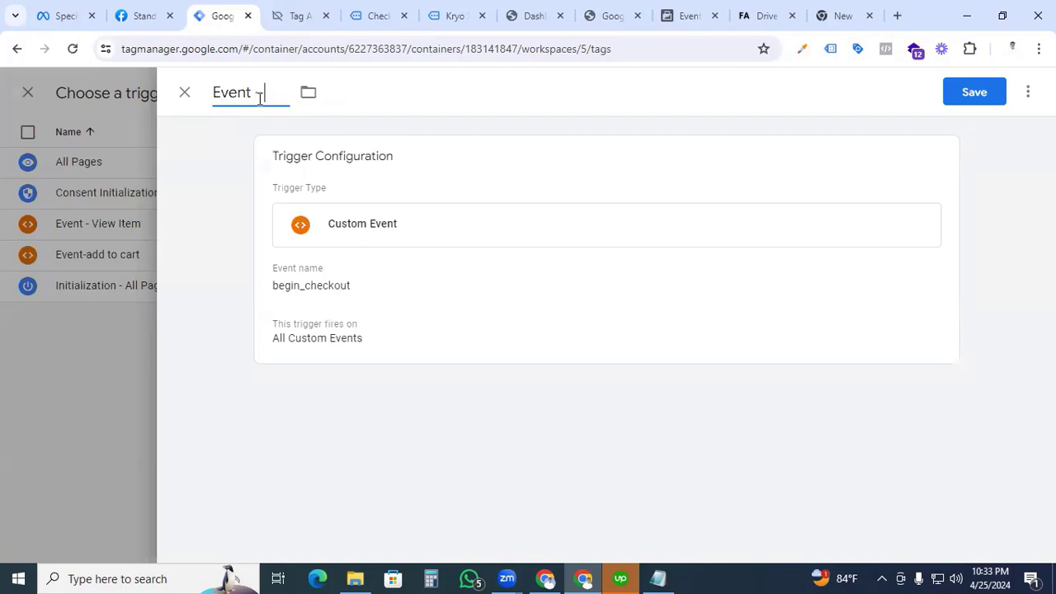
{"action": "type", "text": "- Begin Checkout"}
{"action": "left_click", "coordinate": [960, 98]}
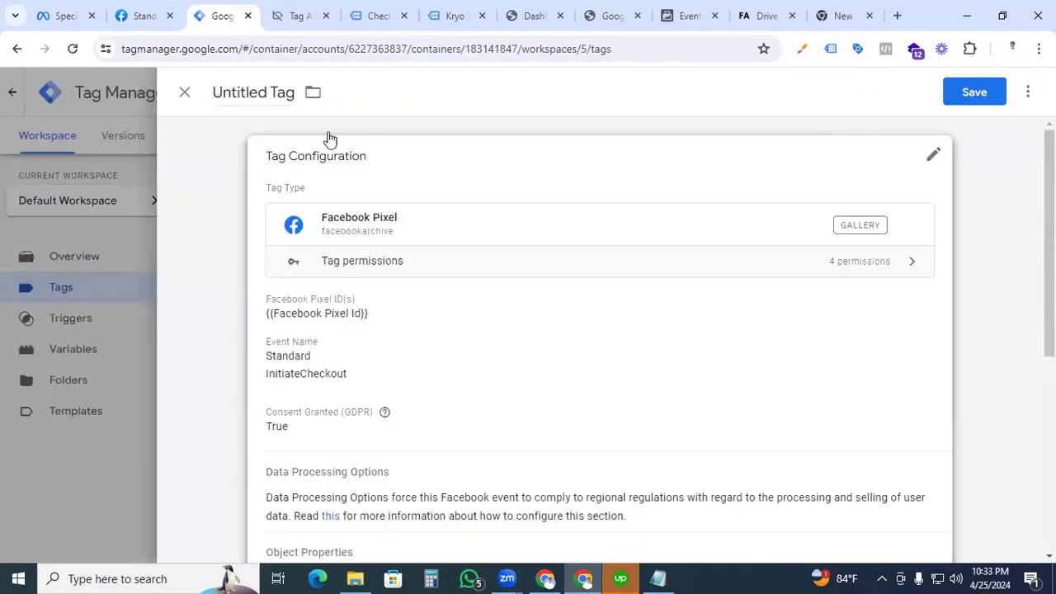
- Name the Facebook Pixel tag Fb - Initiate Checkout and save it
{"action": "left_click", "coordinate": [265, 93]}
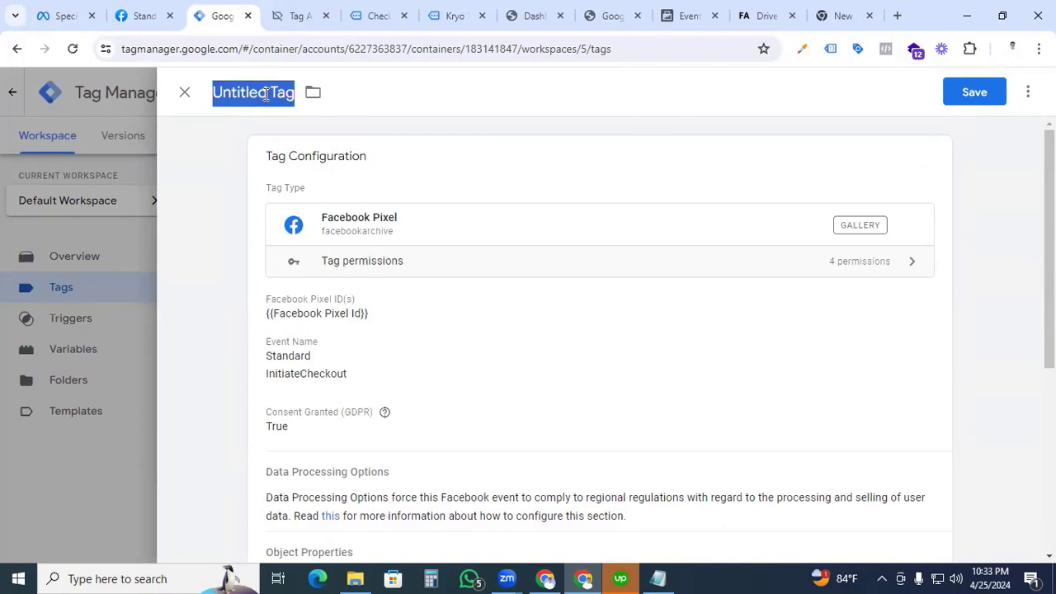
{"action": "type", "text": "Fb - Initiate Checkout"}
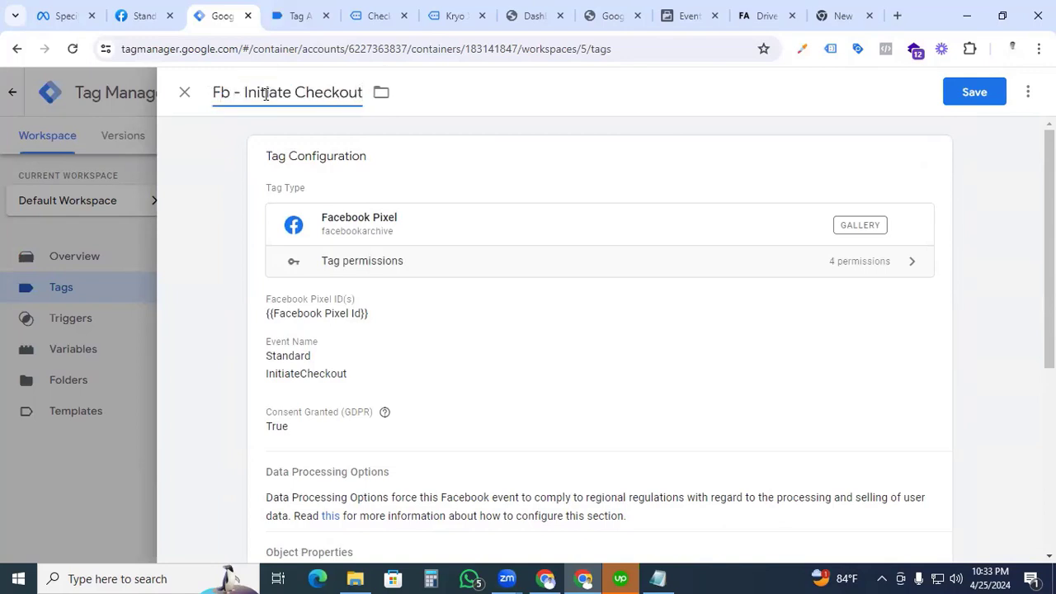
{"action": "left_click", "coordinate": [975, 92]}
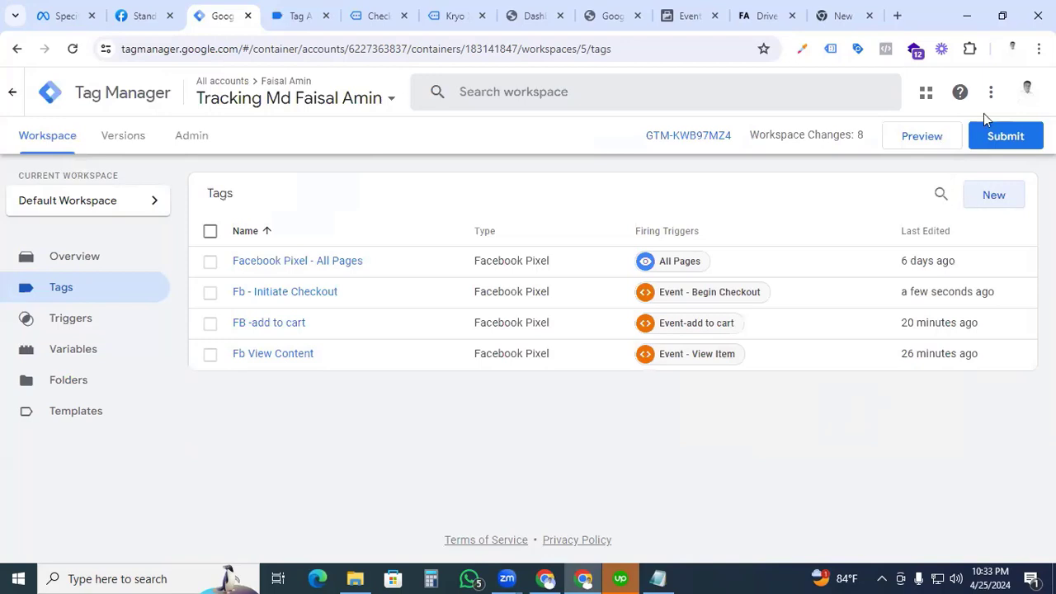
- Start a preview of the container and go to the store page connected to Tag Assistant
{"action": "left_click", "coordinate": [943, 136]}
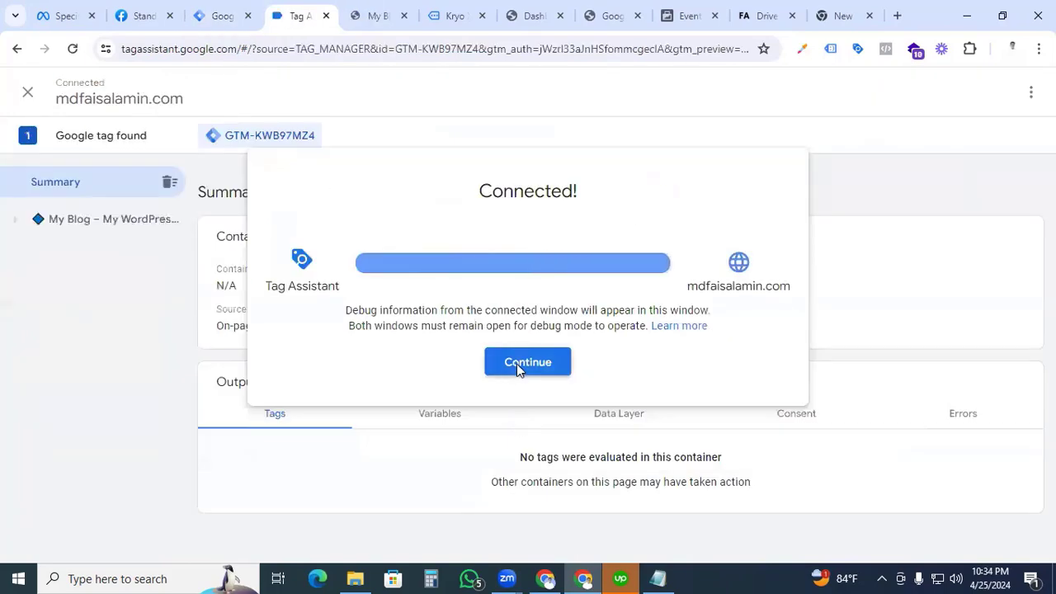
{"action": "left_click", "coordinate": [516, 364]}
{"action": "key", "text": "ctrl+Tab"}
- Open the product pages for Kryo X26 MTB – Model X, Kryo X26 MTB – Model Y and Bicycle Gloves Pink in separate tabs
{"action": "scroll", "coordinate": [472, 322], "scroll_direction": "down", "scroll_amount": 5}
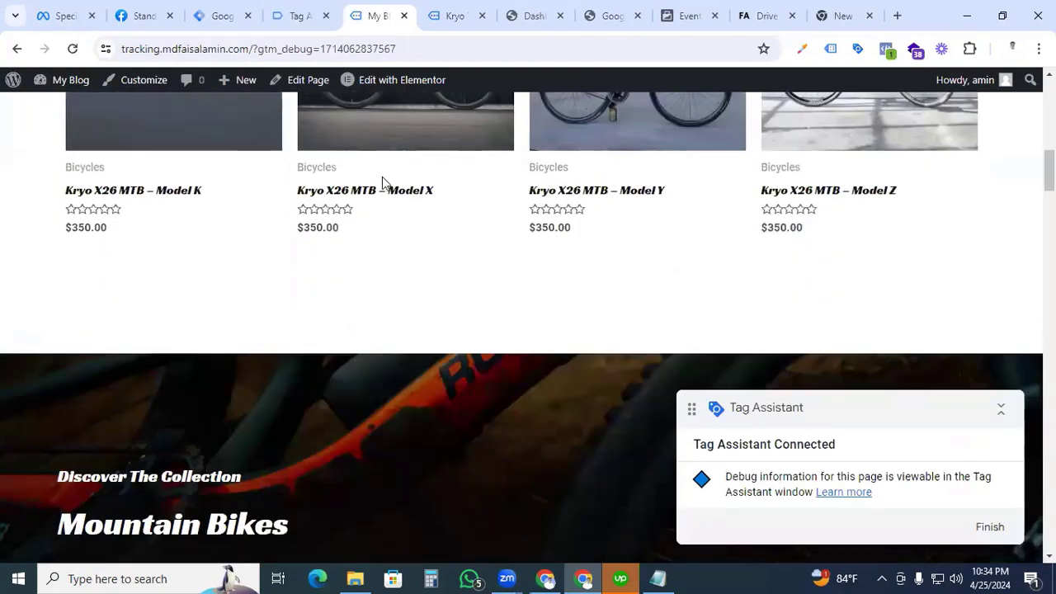
{"action": "middle_click", "coordinate": [378, 191]}
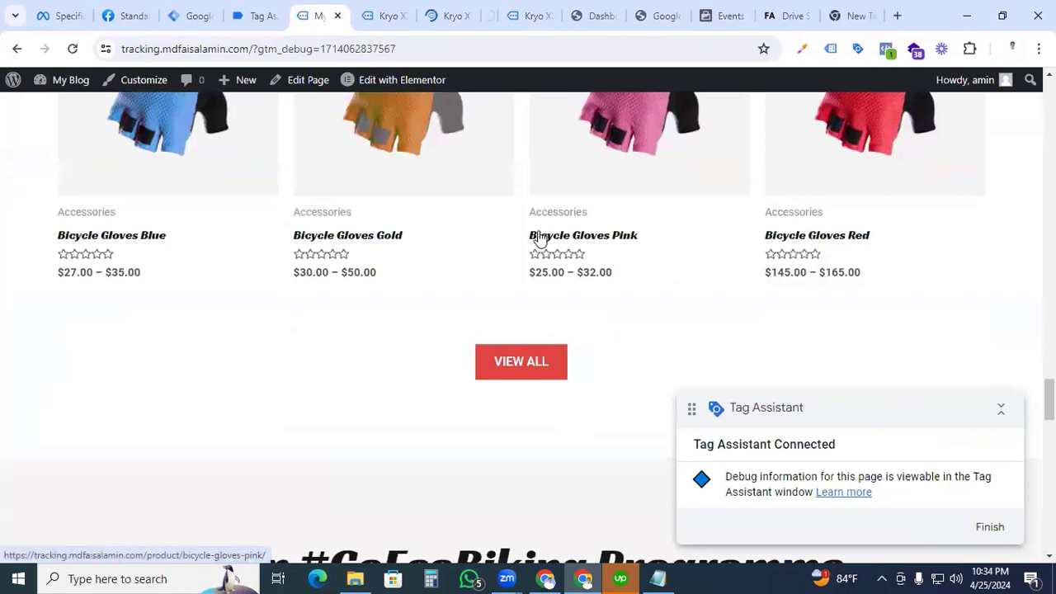
{"action": "middle_click", "coordinate": [539, 238]}
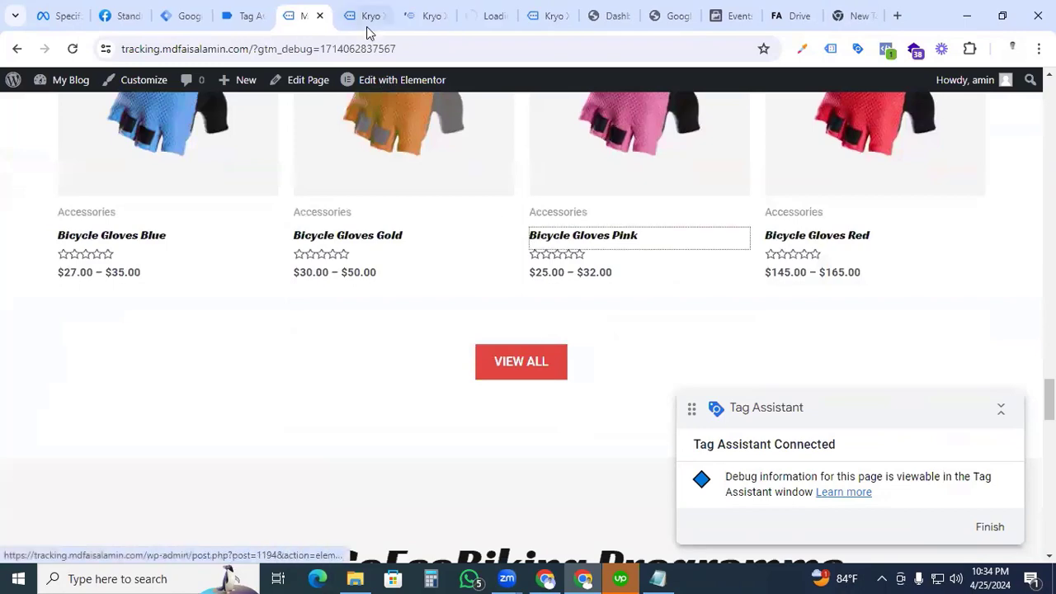
- Add one Kryo X26 MTB – Model X, one Model Y and one Bicycle Gloves Pink to the cart from their product pages
{"action": "left_click", "coordinate": [367, 18]}
{"action": "scroll", "coordinate": [515, 283], "scroll_direction": "down", "scroll_amount": 3}
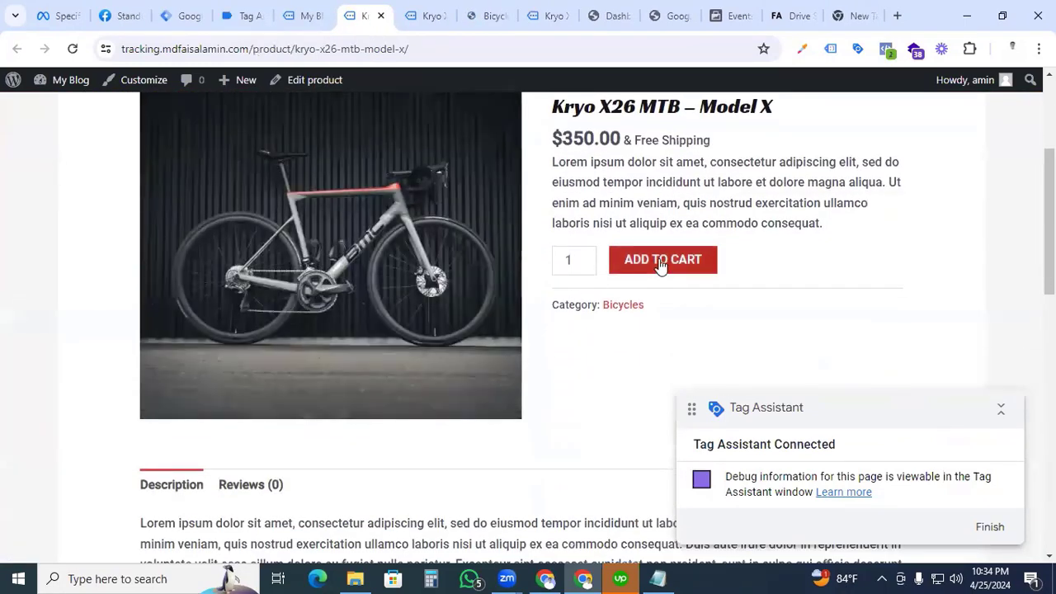
{"action": "left_click", "coordinate": [429, 16]}
{"action": "key", "text": "ctrl+Tab"}
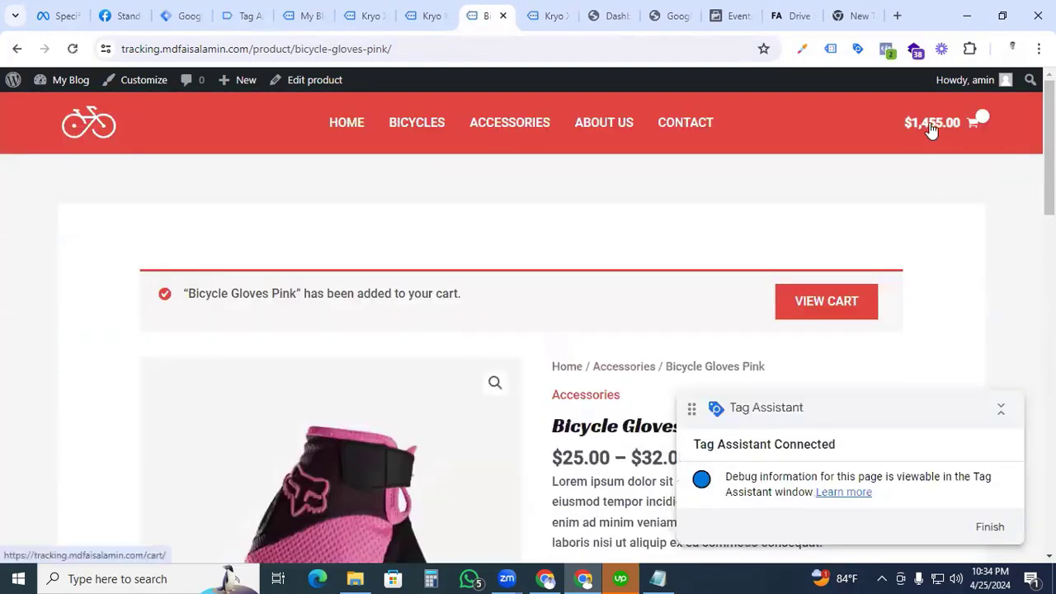
- View the shopping cart and proceed to the checkout page
{"action": "left_click", "coordinate": [931, 123]}
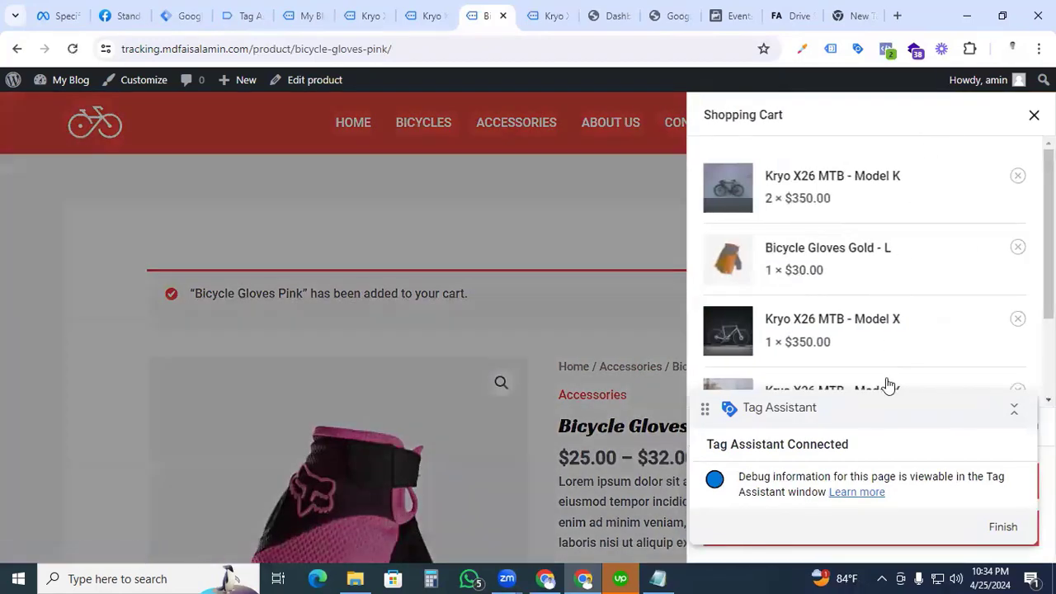
{"action": "scroll", "coordinate": [933, 390], "scroll_direction": "down", "scroll_amount": 2}
{"action": "left_click", "coordinate": [923, 486]}
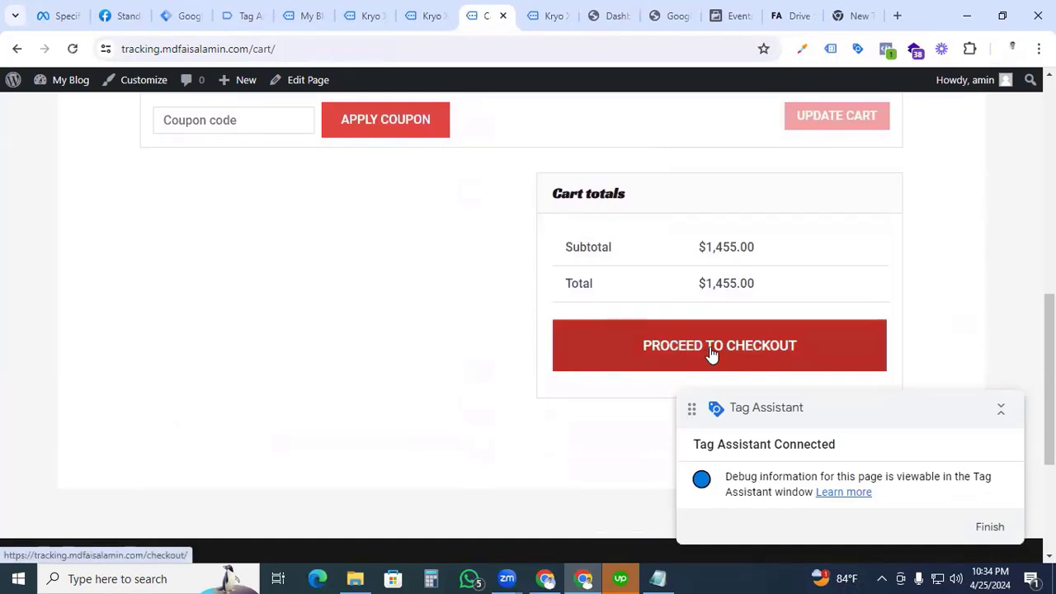
{"action": "left_click", "coordinate": [712, 352]}
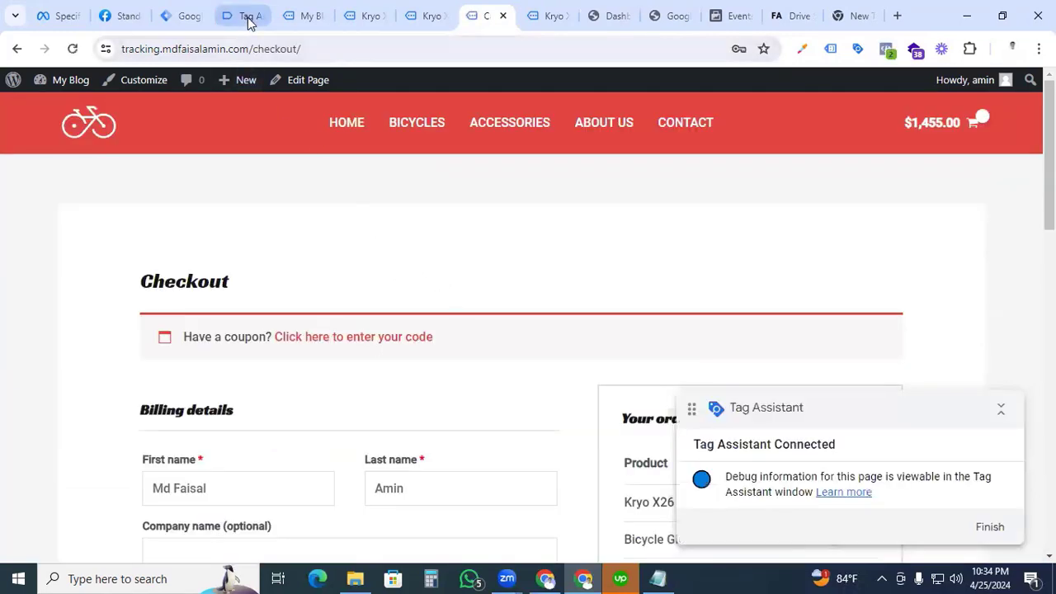
- Switch to Tag Assistant and open the Fb - Initiate Checkout tag details under the begin_checkout event
{"action": "left_click", "coordinate": [249, 23]}
{"action": "scroll", "coordinate": [569, 333], "scroll_direction": "down", "scroll_amount": 1}
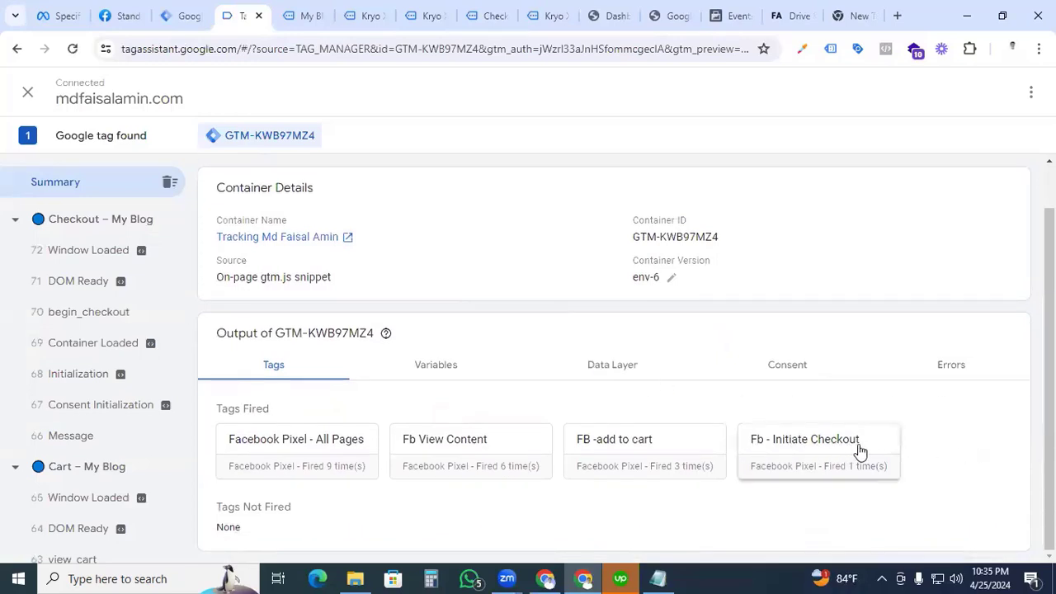
{"action": "left_click", "coordinate": [66, 317]}
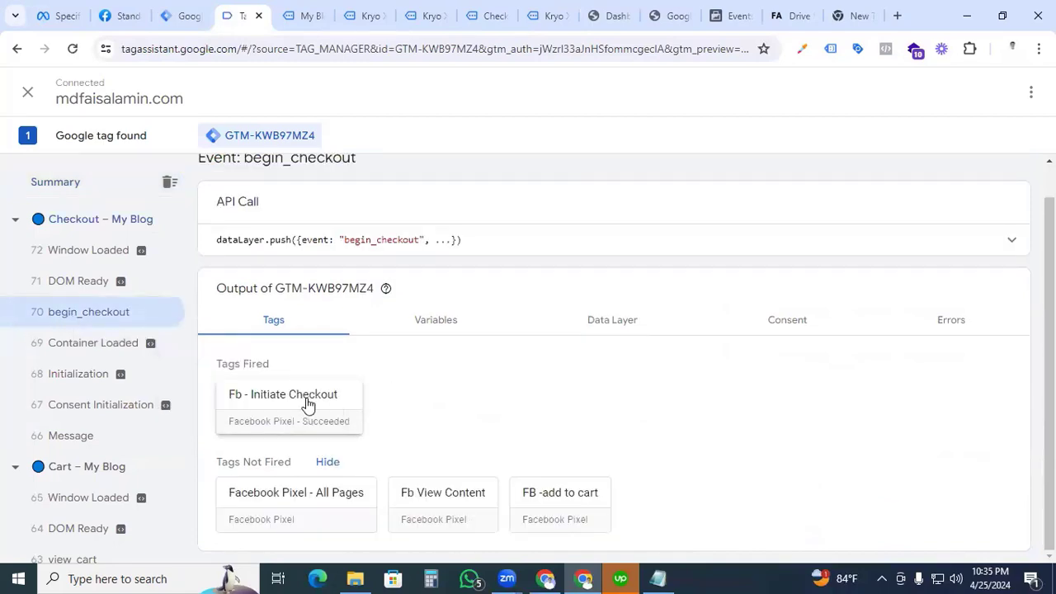
{"action": "left_click", "coordinate": [307, 404]}
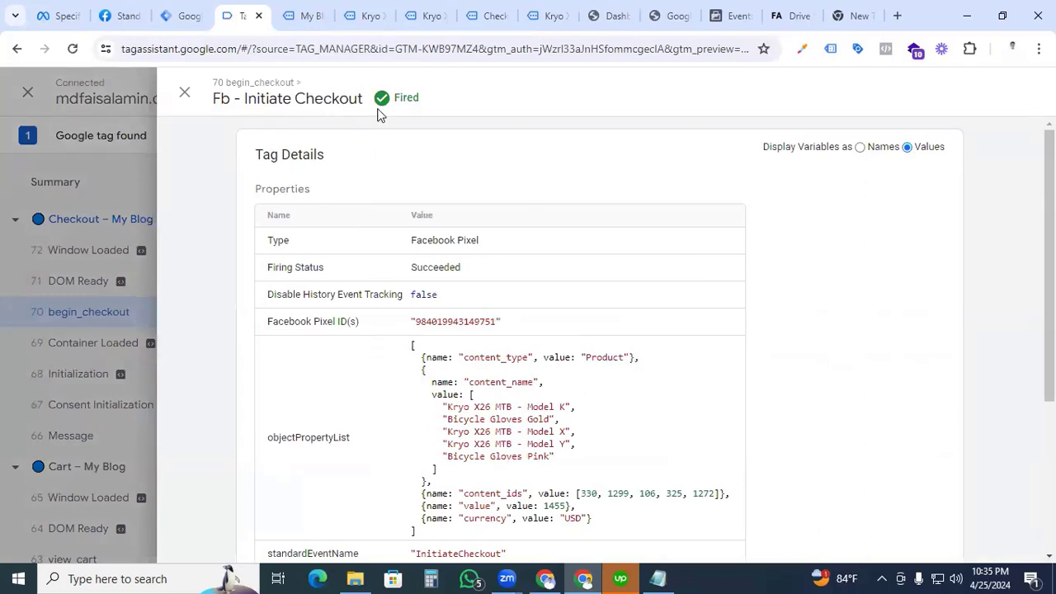
- Examine the product names, content_ids, value and currency that the tag passes in its object property list
{"action": "scroll", "coordinate": [529, 281], "scroll_direction": "down", "scroll_amount": 2}
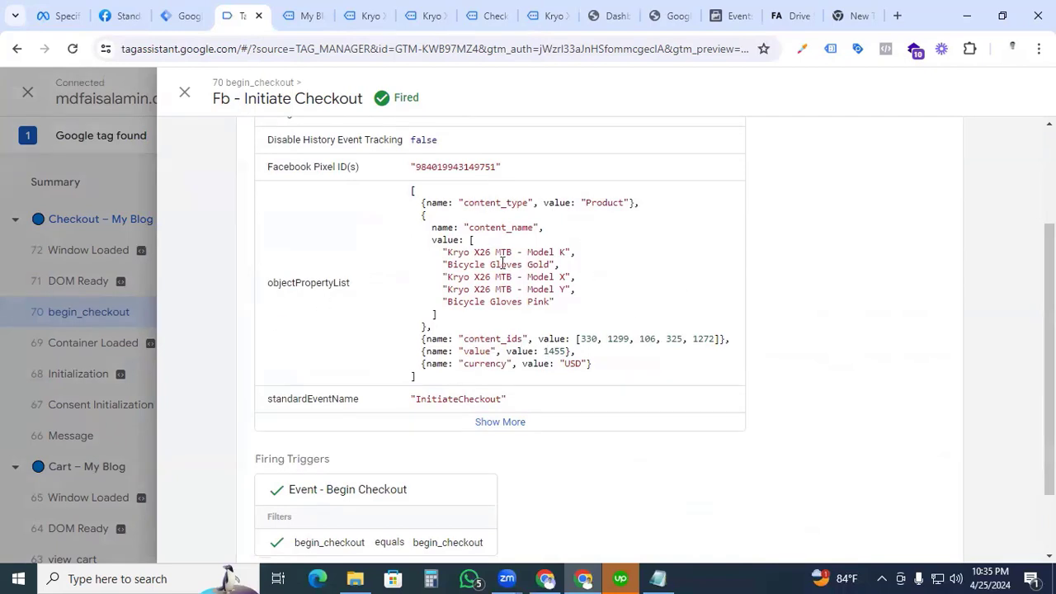
{"action": "left_click_drag", "start_coordinate": [445, 251], "coordinate": [543, 303]}
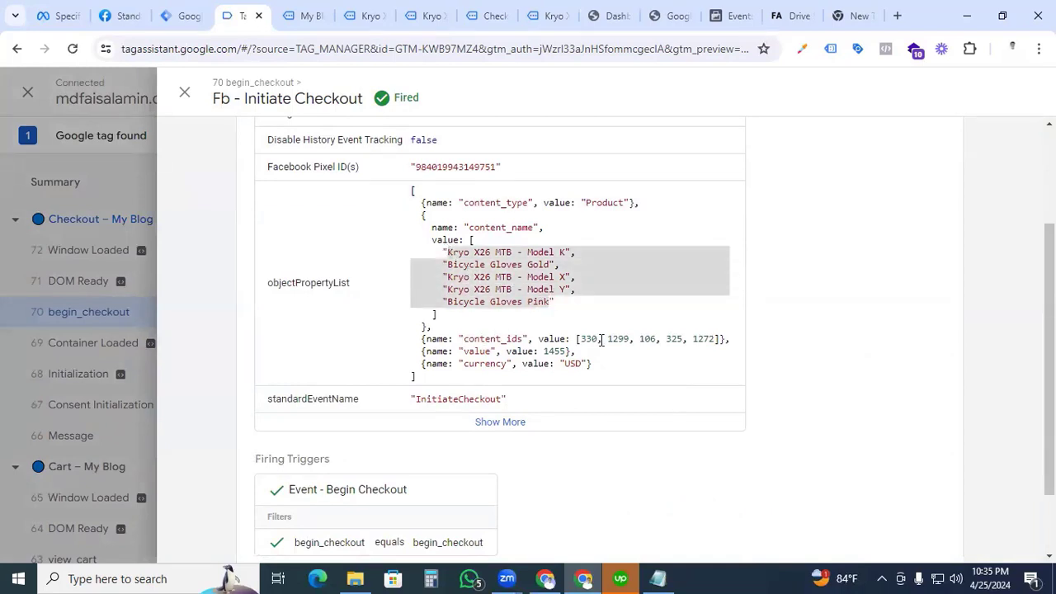
{"action": "left_click_drag", "start_coordinate": [580, 338], "coordinate": [713, 339]}
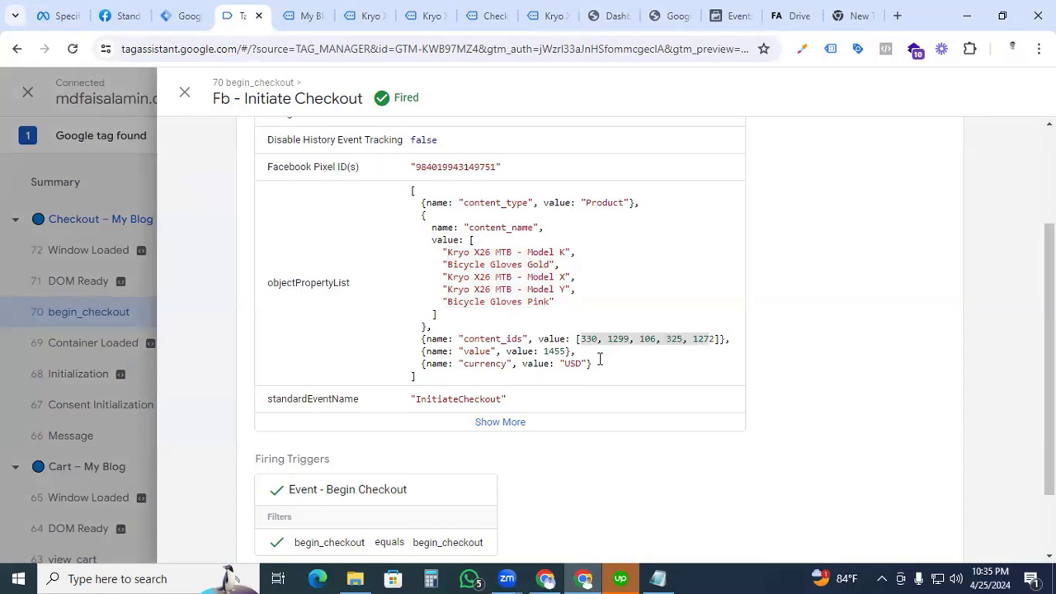
{"action": "left_click_drag", "start_coordinate": [545, 351], "coordinate": [568, 351]}
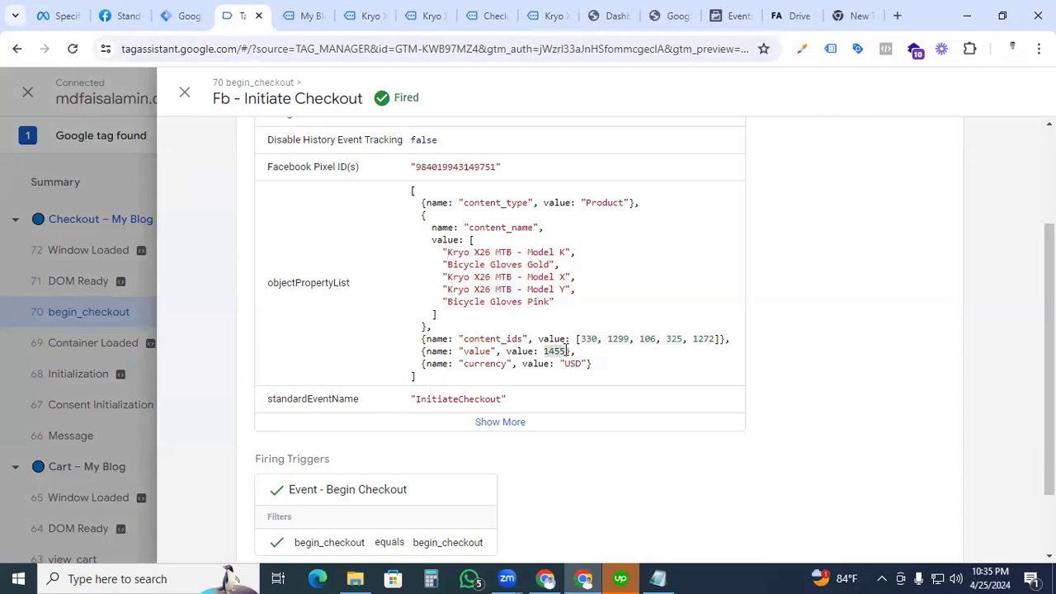
{"action": "left_click_drag", "start_coordinate": [467, 368], "coordinate": [522, 369]}
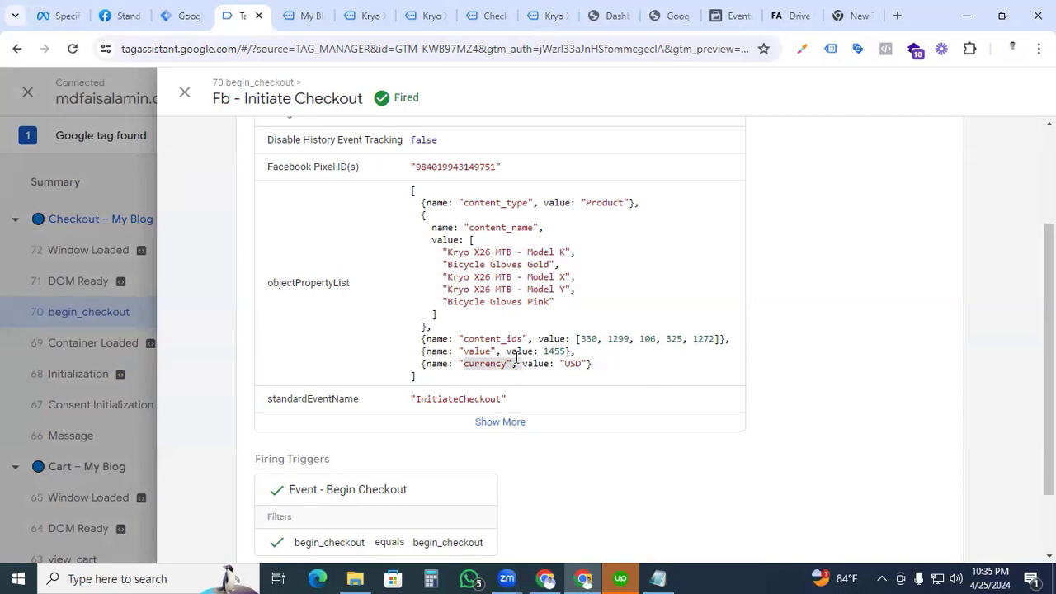
{"action": "scroll", "coordinate": [517, 355], "scroll_direction": "up", "scroll_amount": 2}
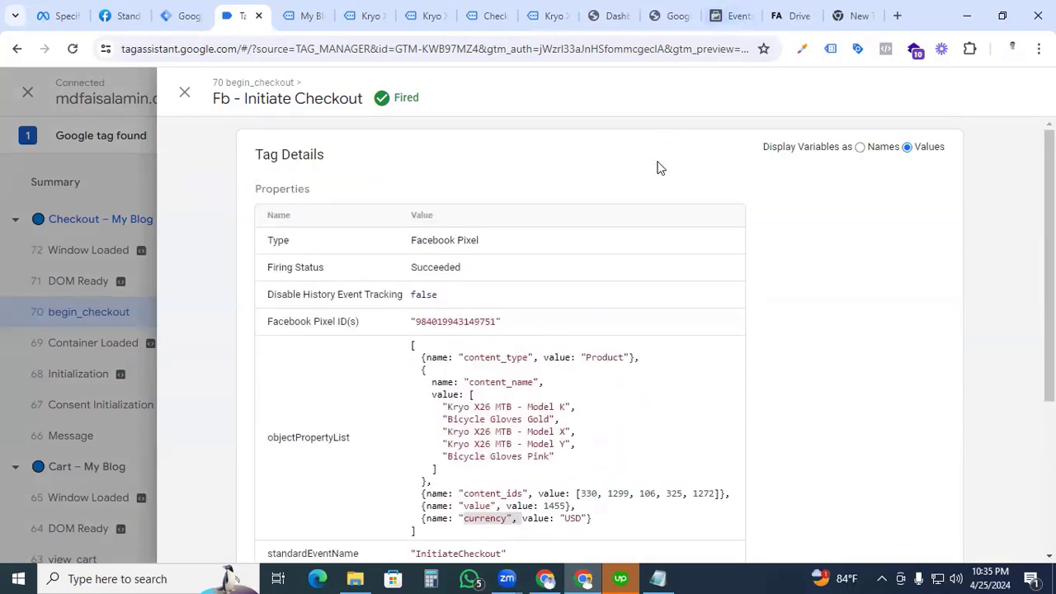
- Switch to the test events in Meta Events Manager and expand the Initiate checkout event with all its parameters
{"action": "left_click", "coordinate": [742, 14]}
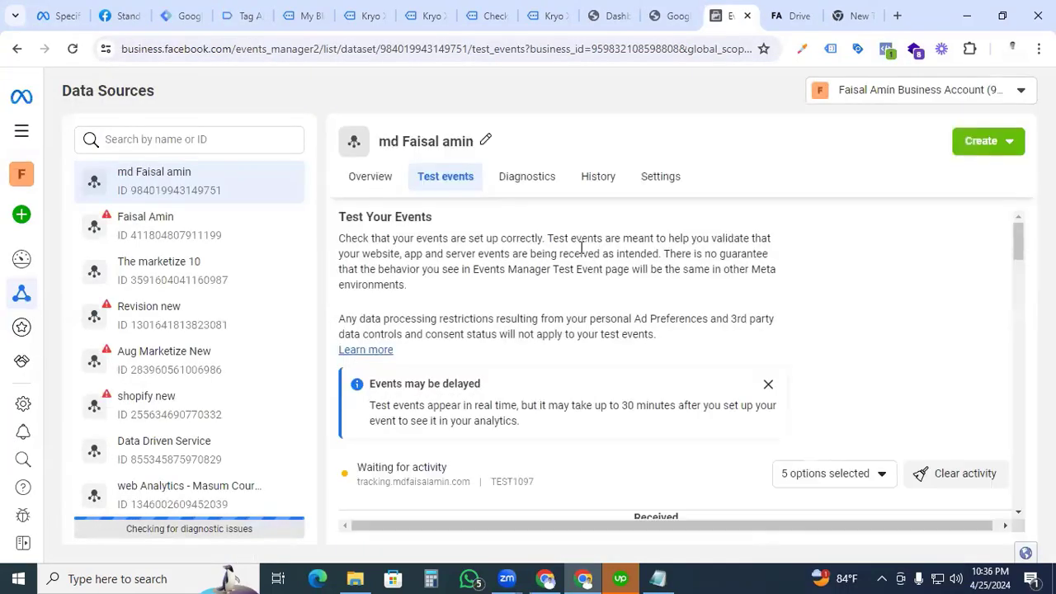
{"action": "scroll", "coordinate": [582, 246], "scroll_direction": "down", "scroll_amount": 5}
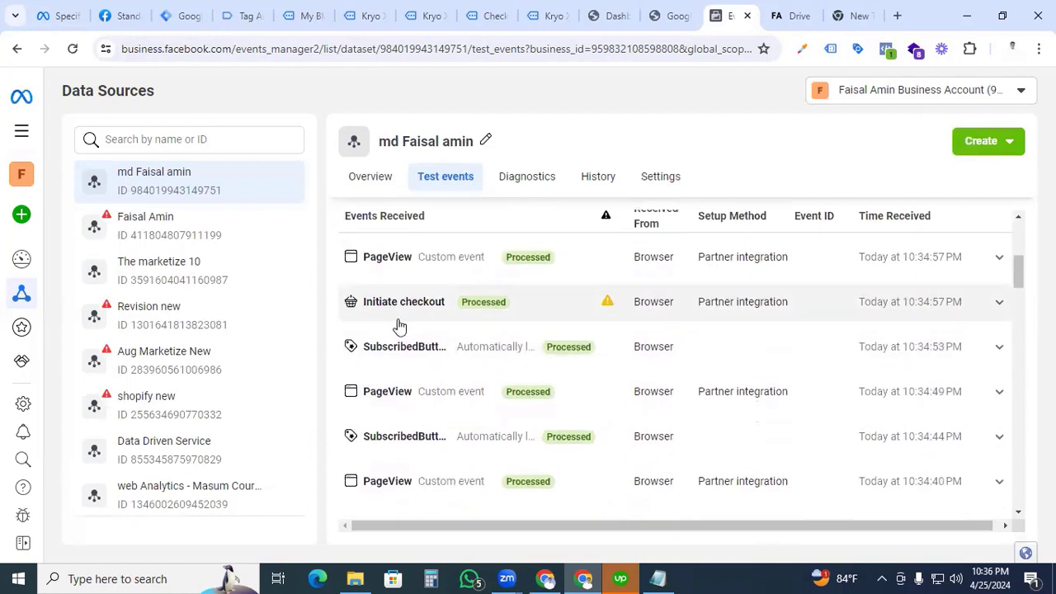
{"action": "left_click", "coordinate": [999, 309]}
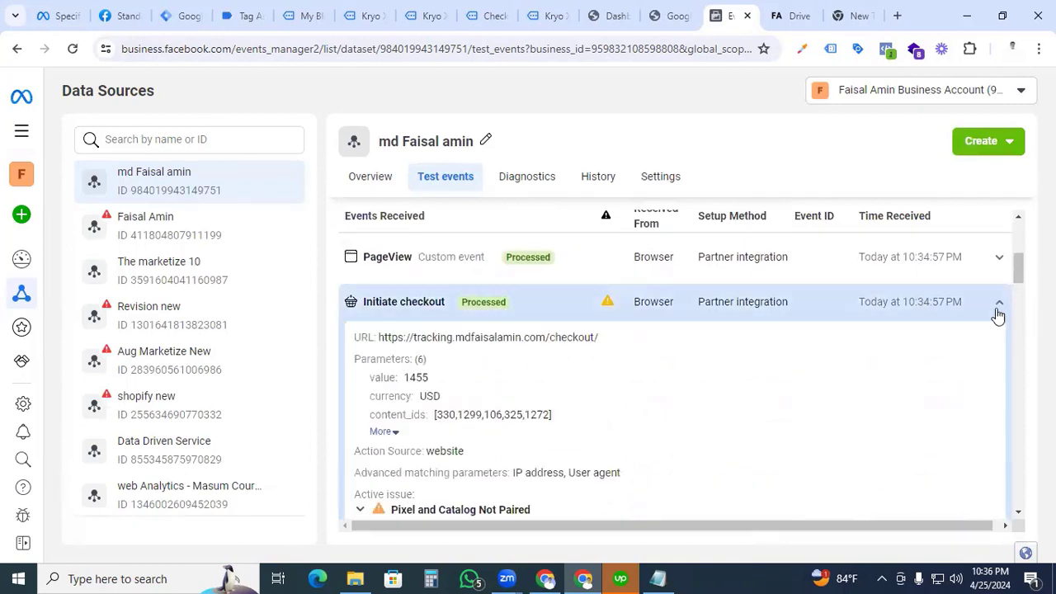
{"action": "scroll", "coordinate": [748, 368], "scroll_direction": "down", "scroll_amount": 1}
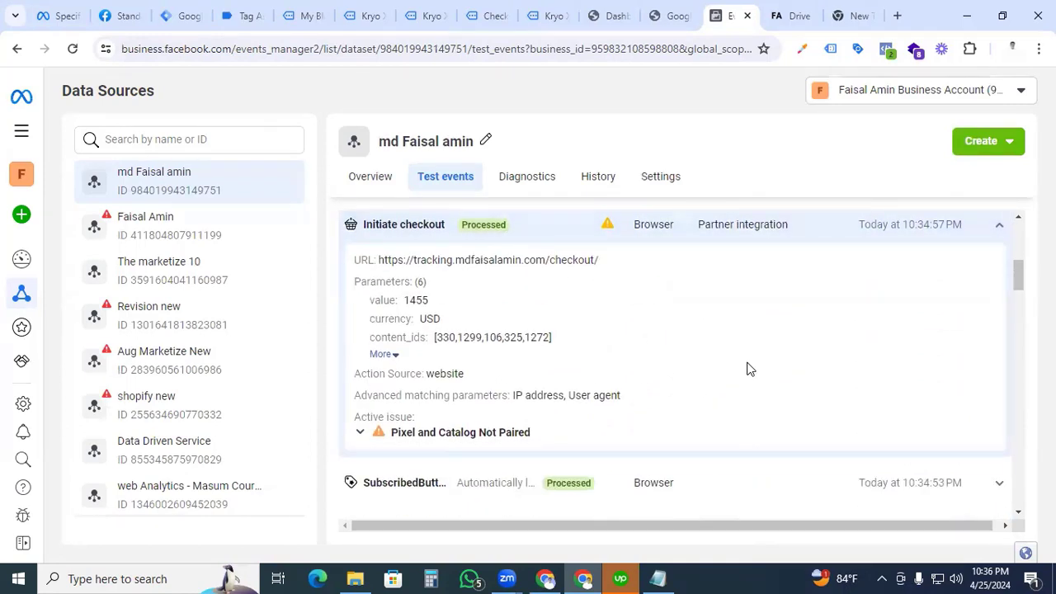
{"action": "left_click", "coordinate": [388, 355]}
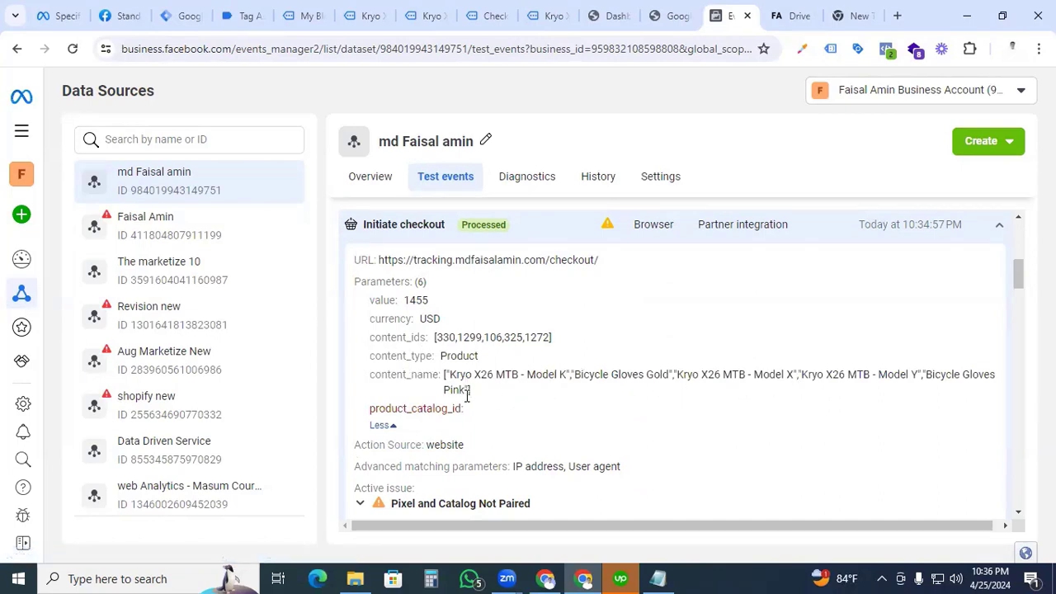
- Examine the content_name and content_ids parameters of the Initiate checkout event received by the pixel
{"action": "left_click_drag", "start_coordinate": [467, 391], "coordinate": [452, 378]}
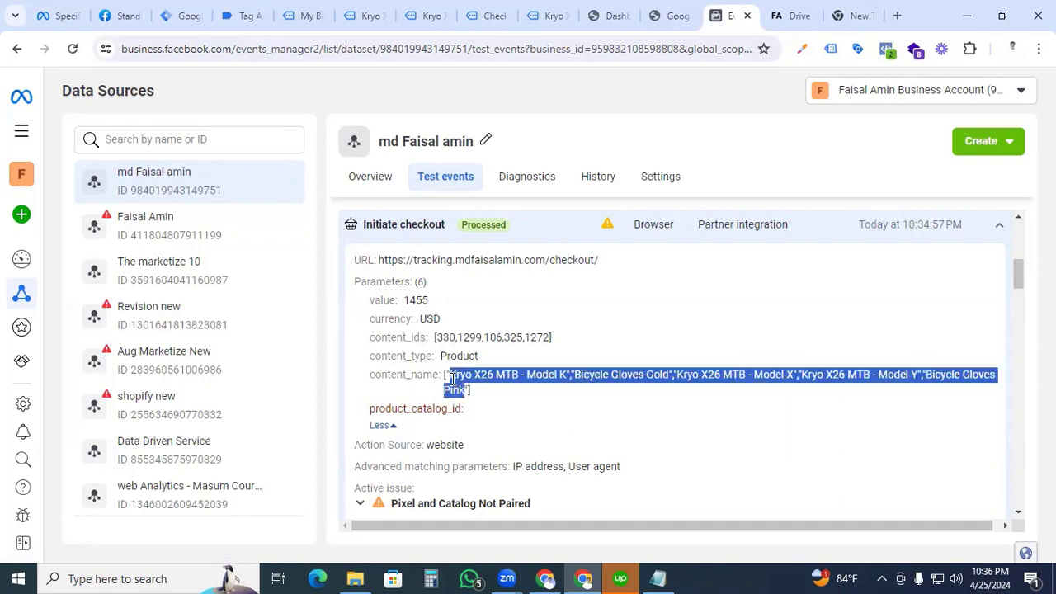
{"action": "left_click", "coordinate": [437, 337]}
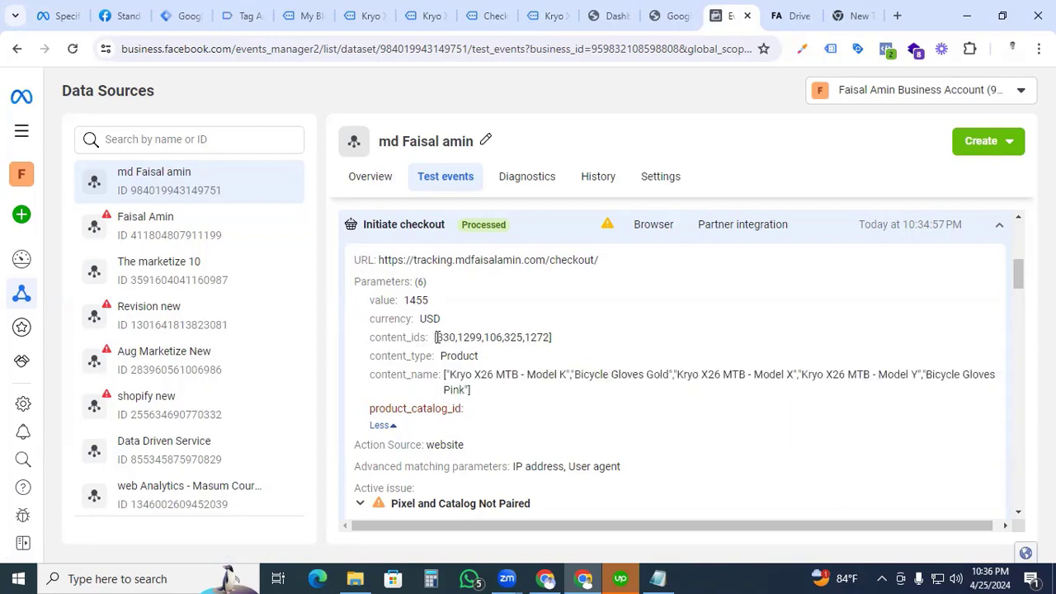
{"action": "left_click_drag", "start_coordinate": [436, 337], "coordinate": [538, 336]}
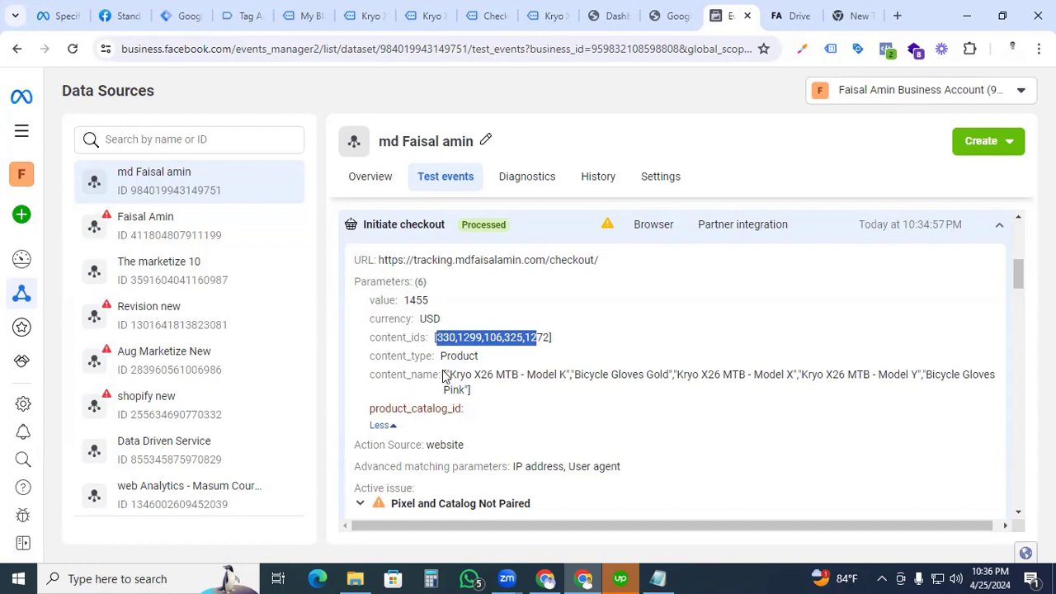
{"action": "left_click_drag", "start_coordinate": [453, 374], "coordinate": [480, 398]}
{"action": "left_click", "coordinate": [482, 400]}
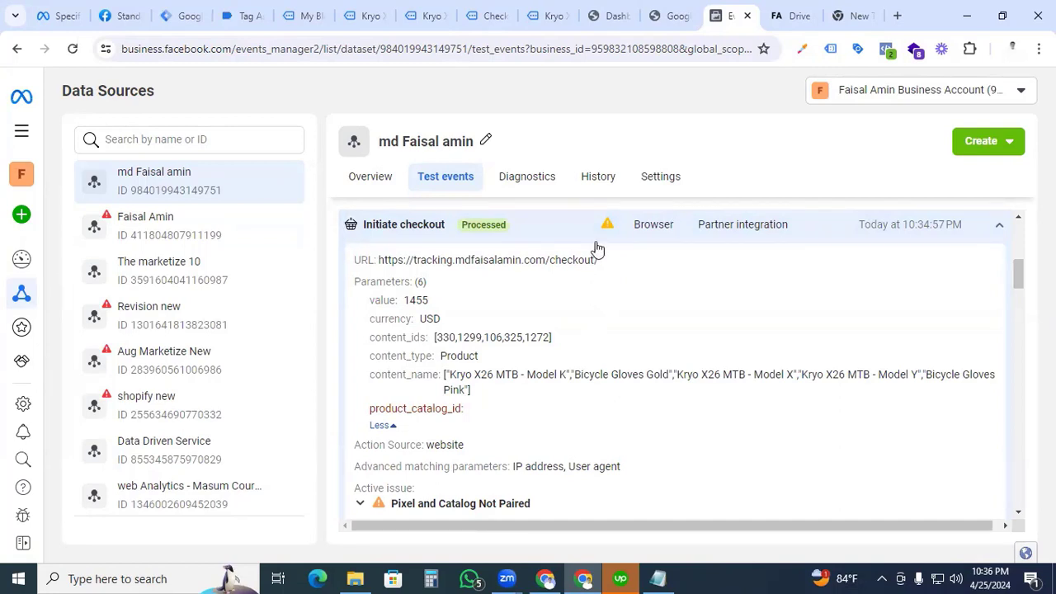
{"action": "scroll", "coordinate": [587, 312], "scroll_direction": "up", "scroll_amount": 1}
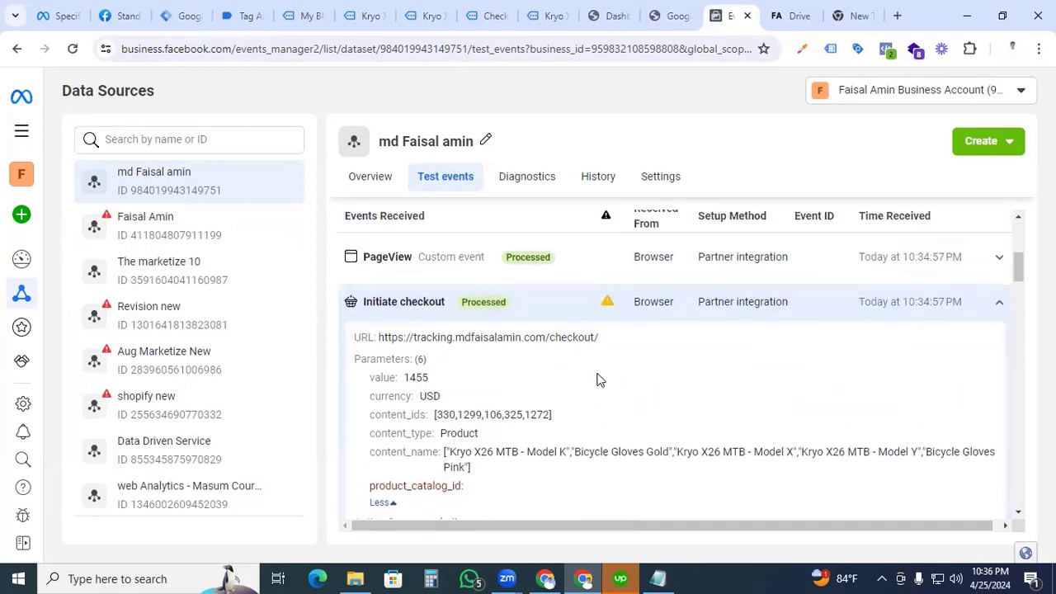
{"action": "scroll", "coordinate": [577, 370], "scroll_direction": "up", "scroll_amount": 4}
{"action": "scroll", "coordinate": [577, 370], "scroll_direction": "down", "scroll_amount": 2}
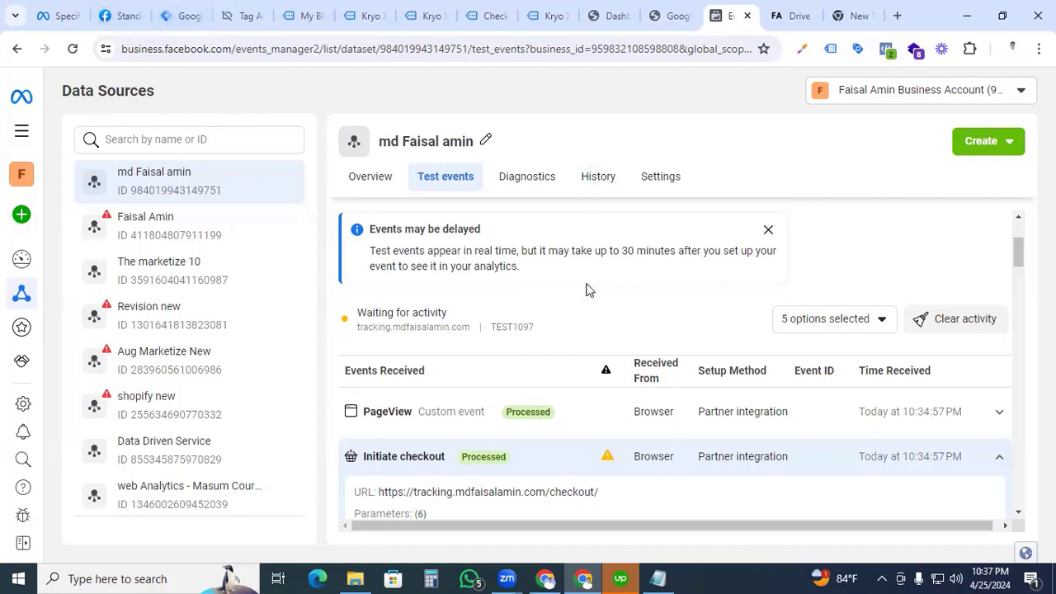
- Switch to Google Tag Manager and create a new tag of the Facebook Pixel type
{"action": "left_click", "coordinate": [178, 16]}
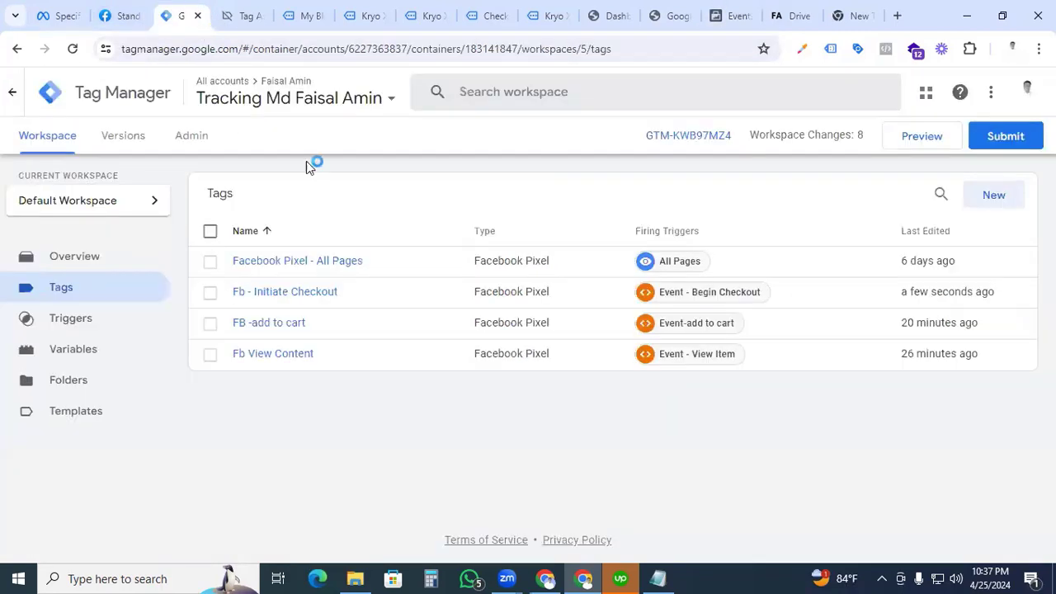
{"action": "left_click", "coordinate": [990, 204]}
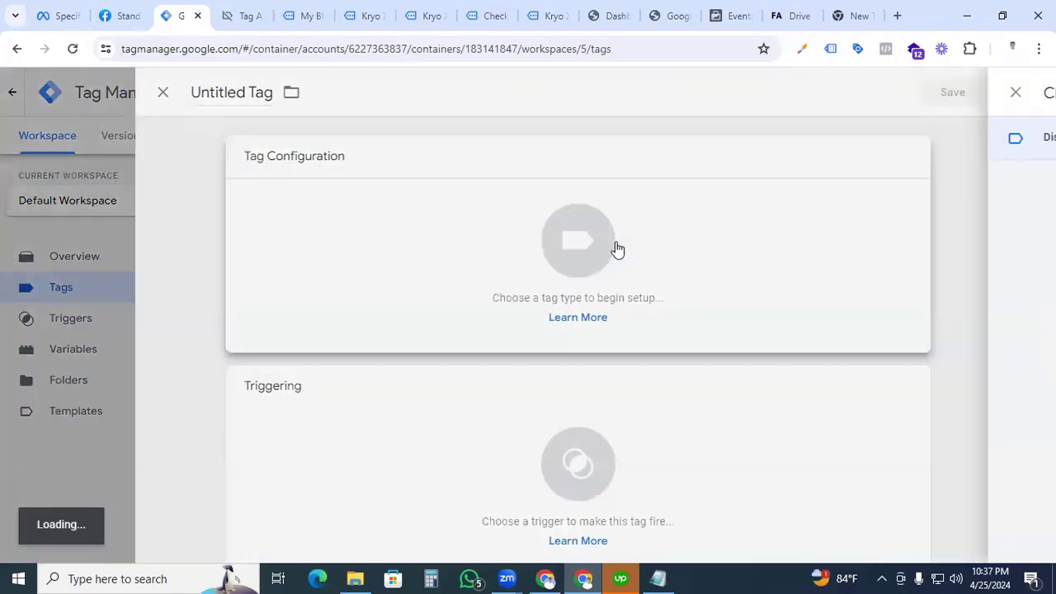
{"action": "left_click", "coordinate": [613, 248]}
{"action": "scroll", "coordinate": [740, 323], "scroll_direction": "down", "scroll_amount": 3}
{"action": "left_click", "coordinate": [706, 318]}
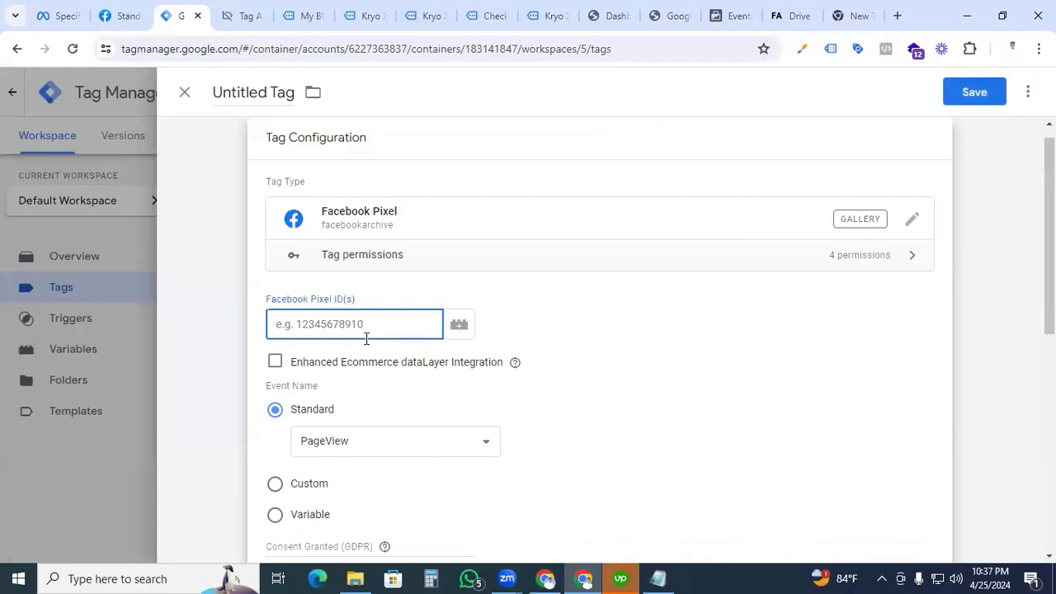
- Set the tag's pixel ID to the {{Facebook Pixel Id}} variable and its standard event to Purchase
{"action": "type", "text": "{{fac"}
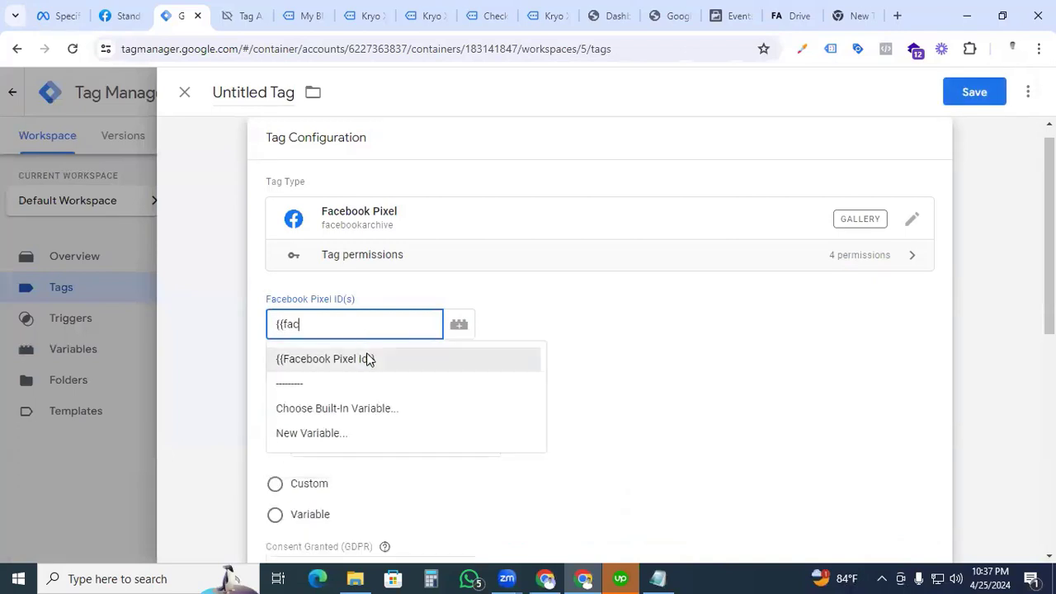
{"action": "left_click", "coordinate": [365, 358]}
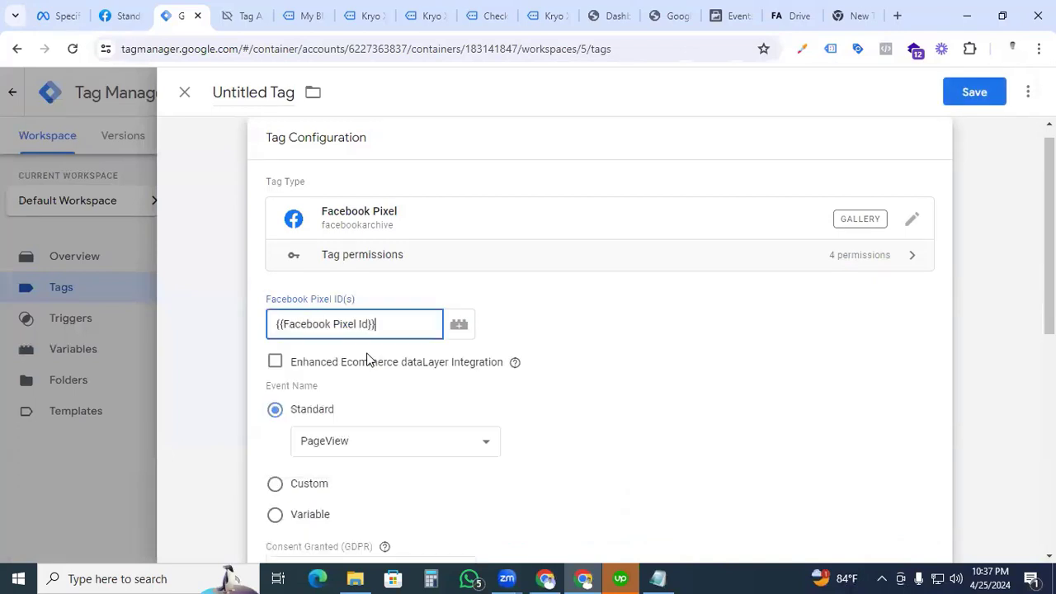
{"action": "scroll", "coordinate": [368, 358], "scroll_direction": "down", "scroll_amount": 1}
{"action": "left_click", "coordinate": [390, 367]}
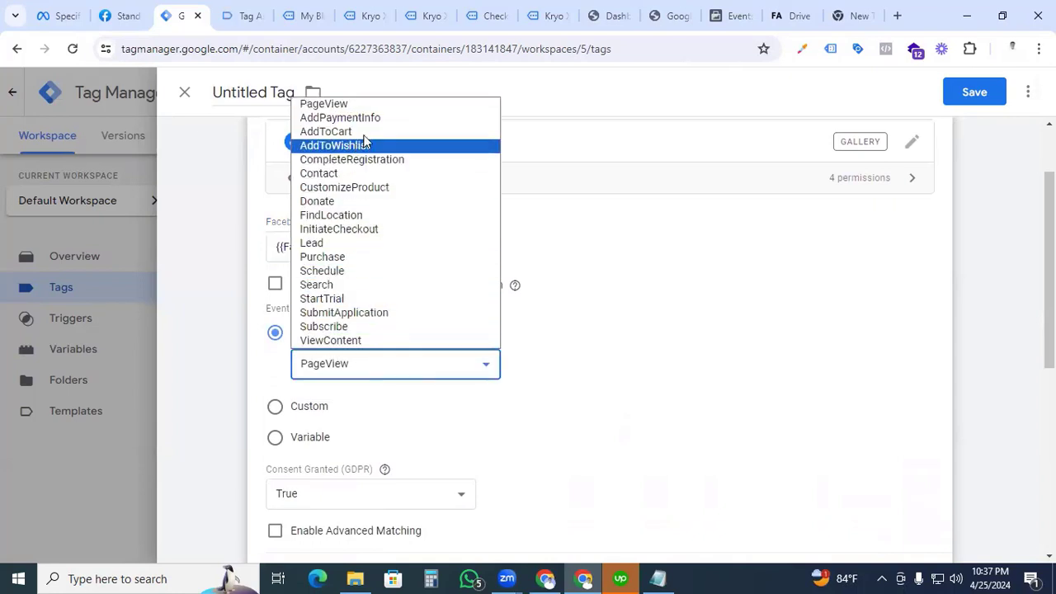
{"action": "left_click", "coordinate": [347, 256]}
- Add an object property named content_type with the value product to the tag
{"action": "scroll", "coordinate": [541, 383], "scroll_direction": "down", "scroll_amount": 4}
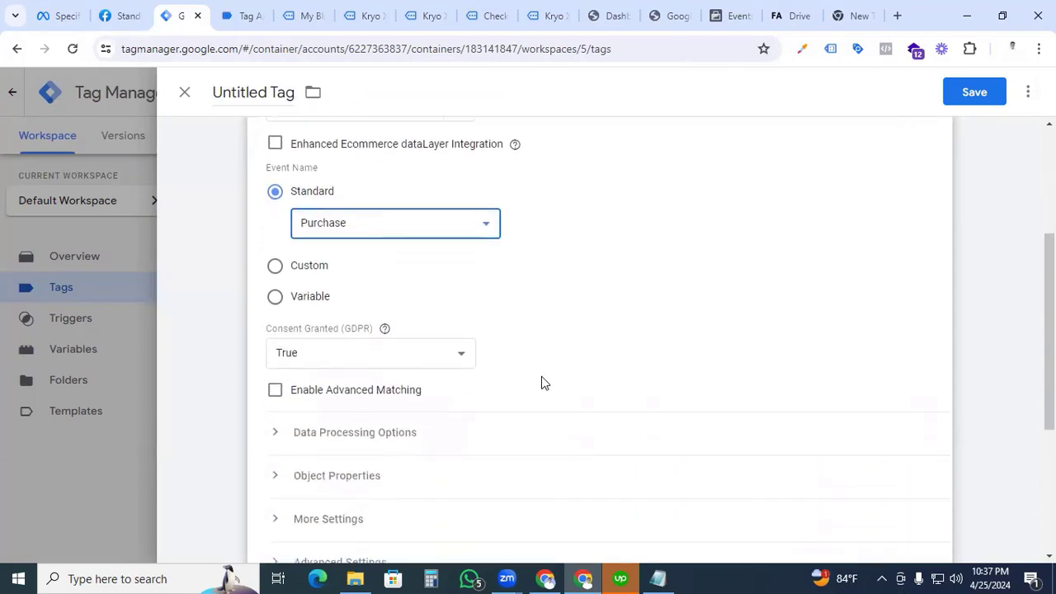
{"action": "left_click", "coordinate": [279, 310]}
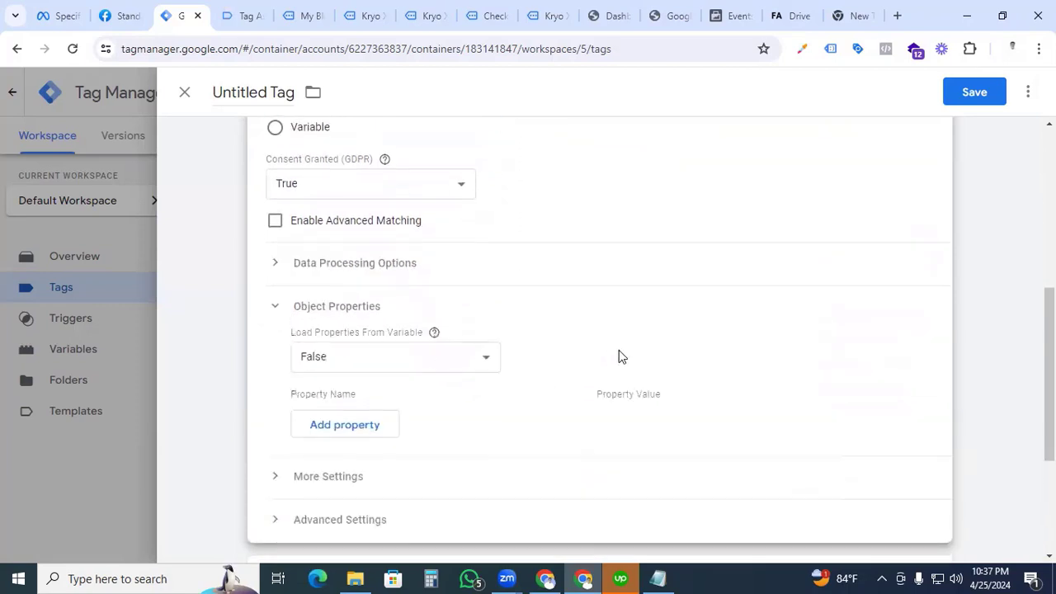
{"action": "scroll", "coordinate": [501, 348], "scroll_direction": "down", "scroll_amount": 1}
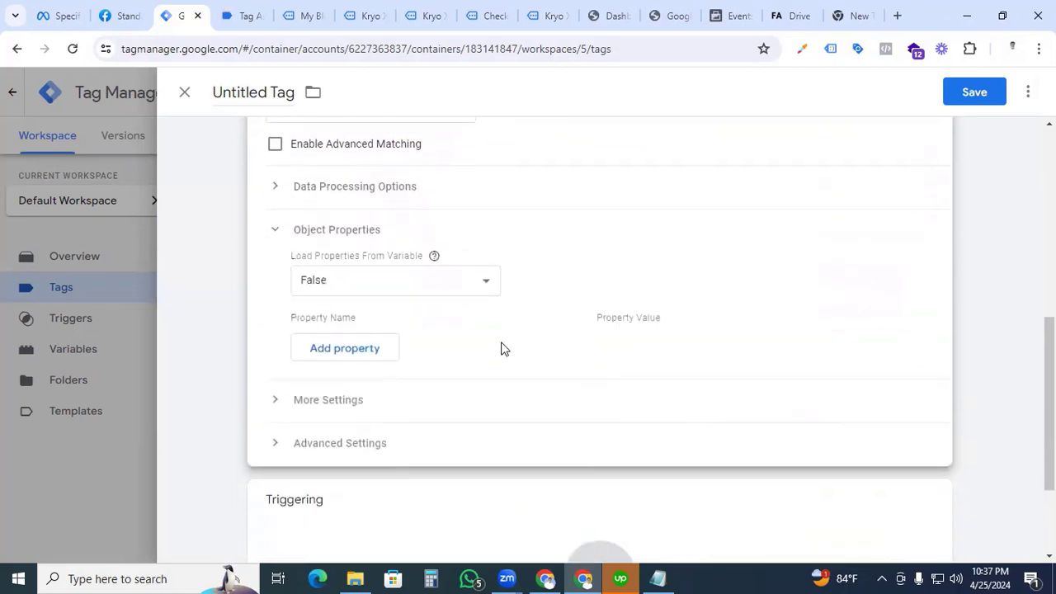
{"action": "left_click", "coordinate": [369, 350]}
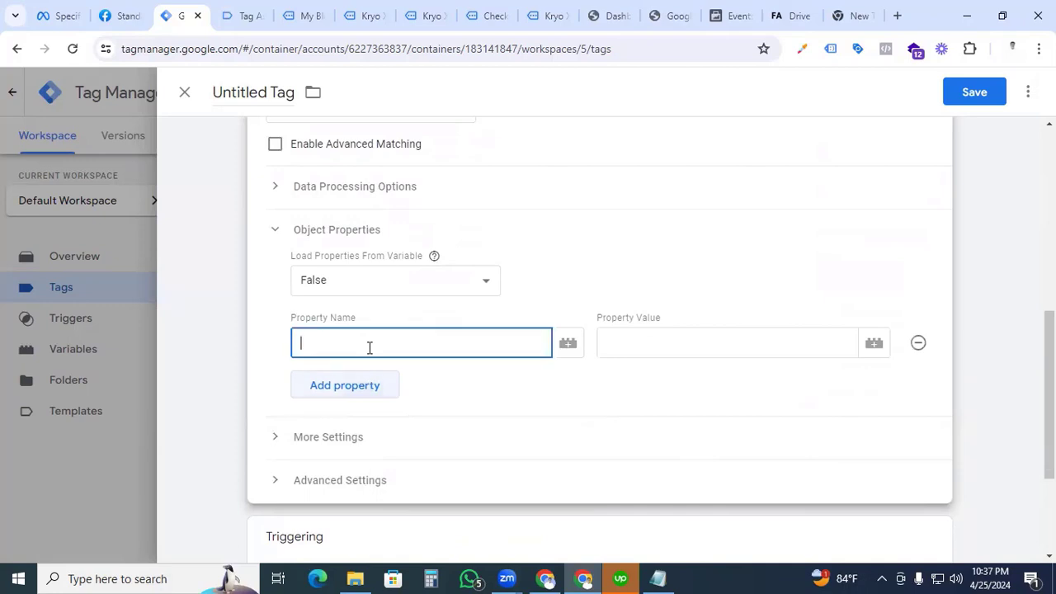
{"action": "type", "text": "content_typ"}
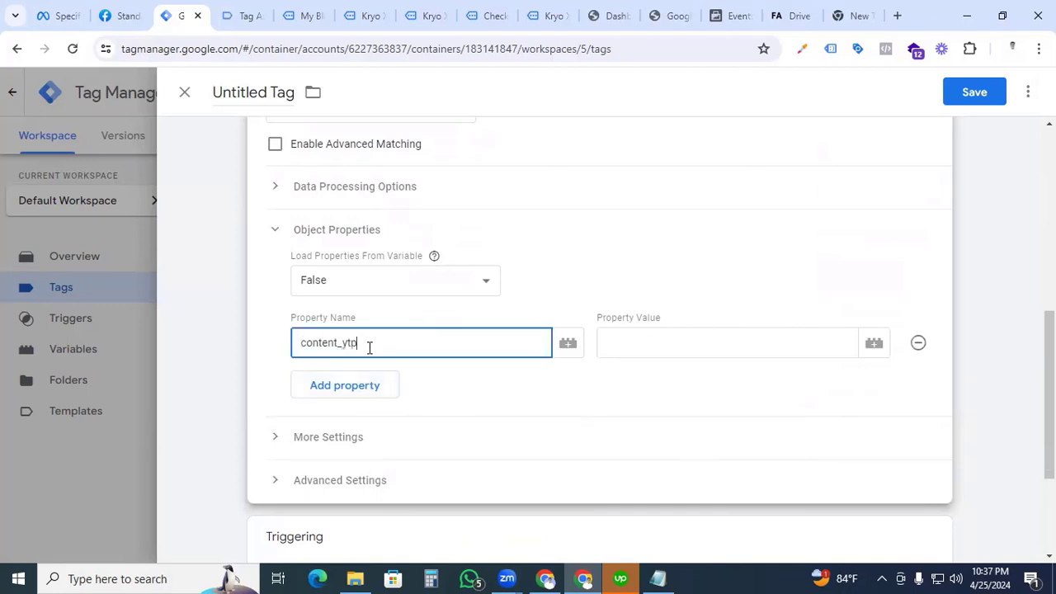
{"action": "key", "text": "BackSpace"}
{"action": "key", "text": "BackSpace"}
{"action": "type", "text": "ype"}
{"action": "left_click", "coordinate": [677, 356]}
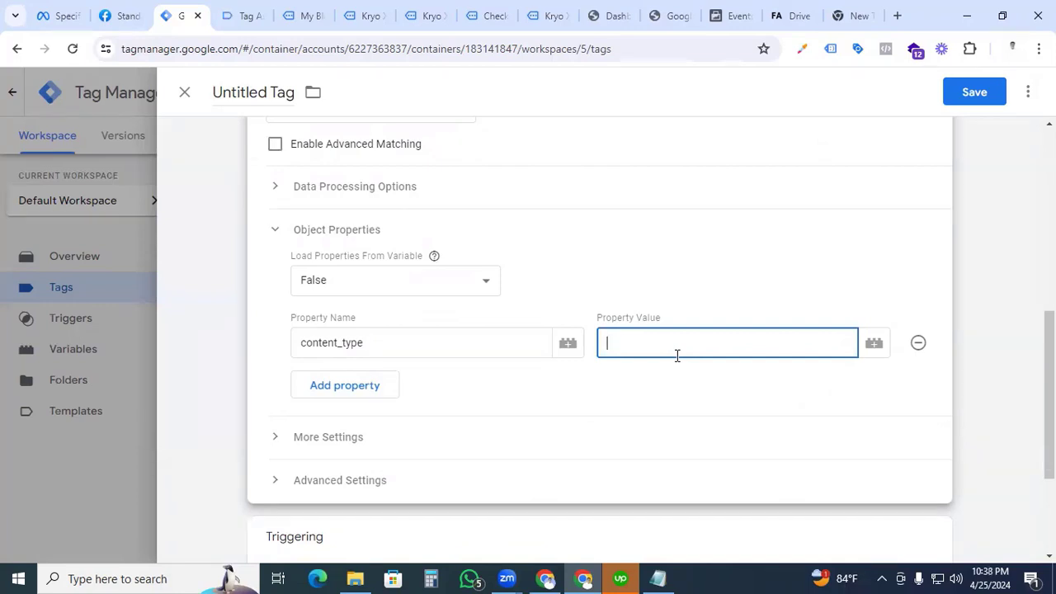
{"action": "type", "text": "product"}
- Add a content_name object property that uses the {{cjs - Item Name}} variable
{"action": "left_click", "coordinate": [352, 383]}
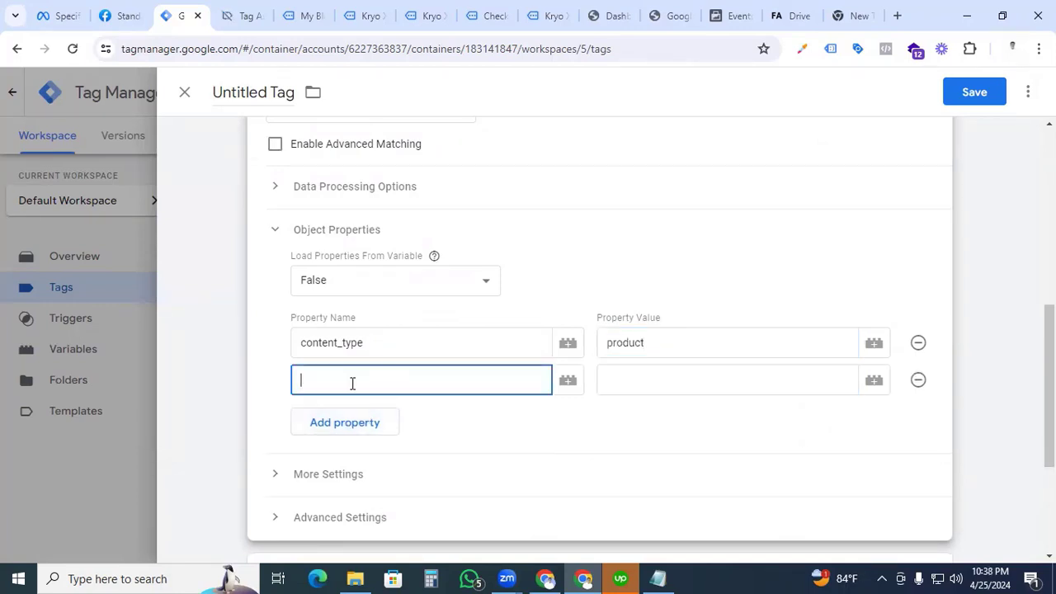
{"action": "type", "text": "content_name"}
{"action": "left_click", "coordinate": [712, 377]}
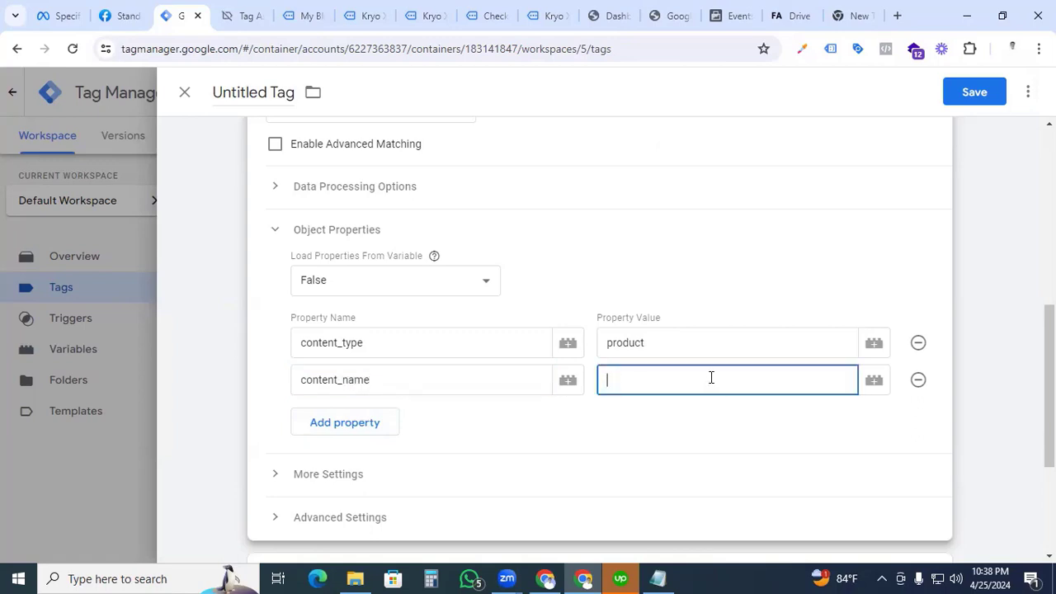
{"action": "type", "text": "{{"}
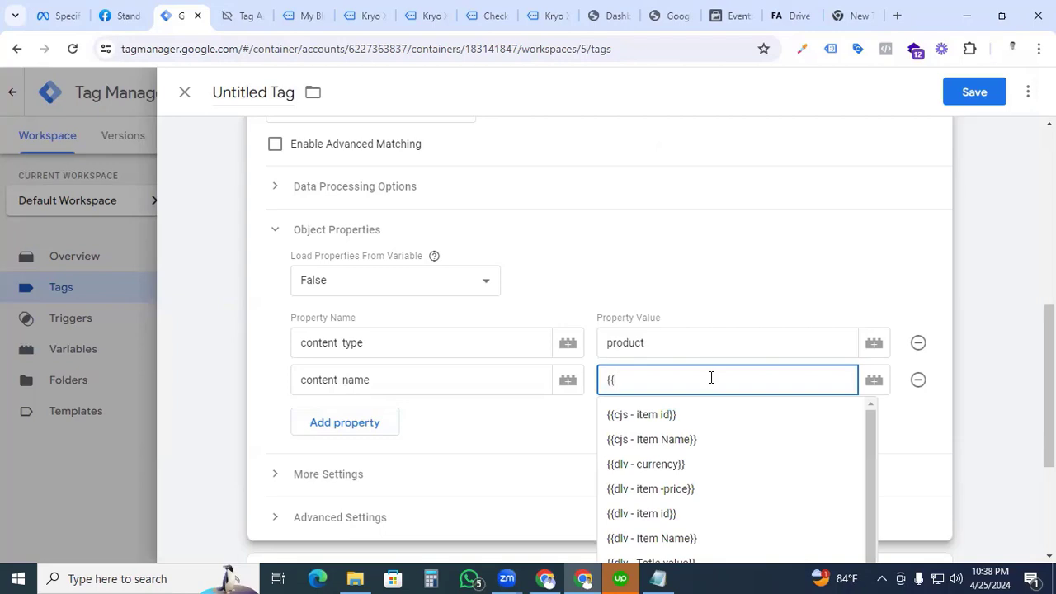
{"action": "left_click", "coordinate": [641, 446]}
- Add a content_ids object property that uses the {{cjs - item id}} variable
{"action": "left_click", "coordinate": [353, 422]}
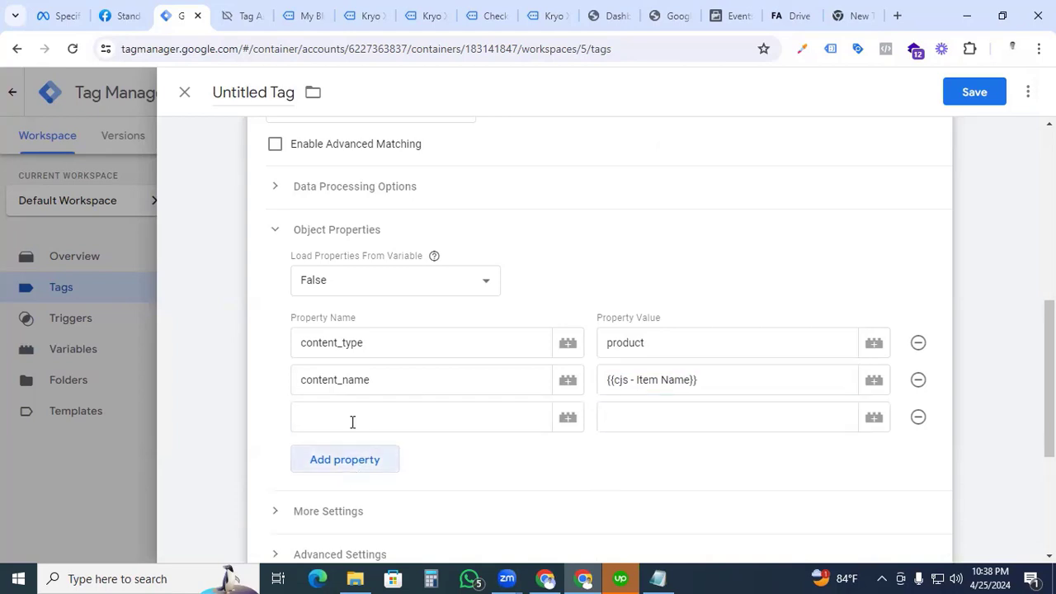
{"action": "left_click", "coordinate": [355, 414]}
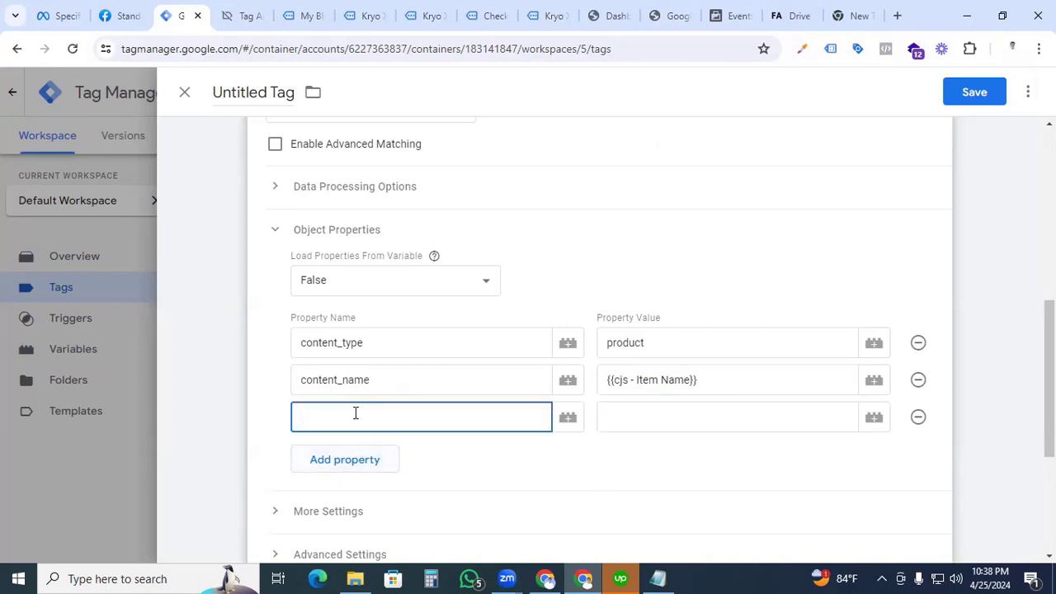
{"action": "type", "text": "tne"}
{"action": "left_click", "coordinate": [644, 418]}
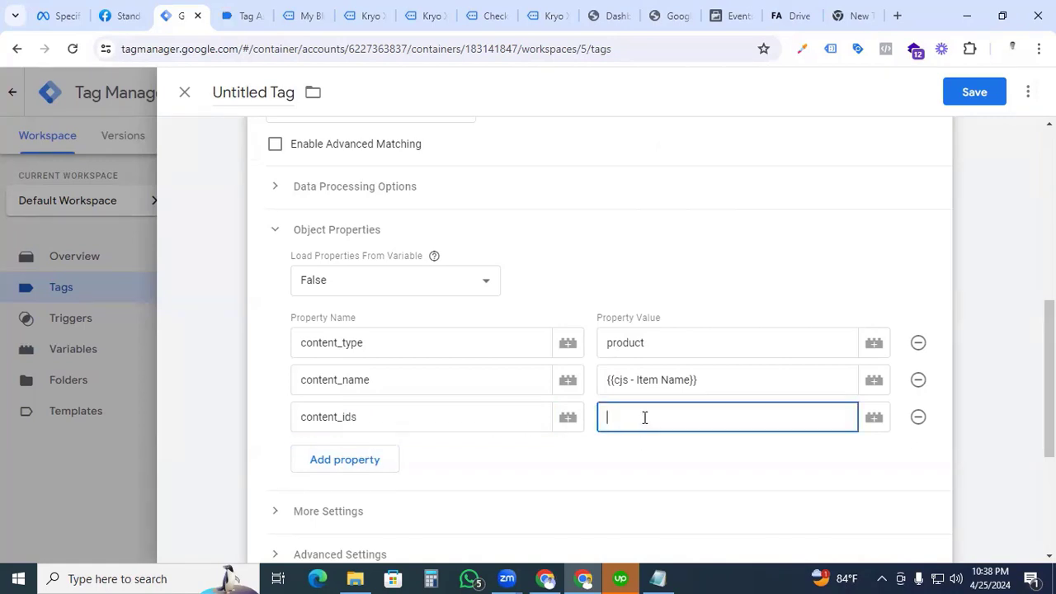
{"action": "type", "text": "{{"}
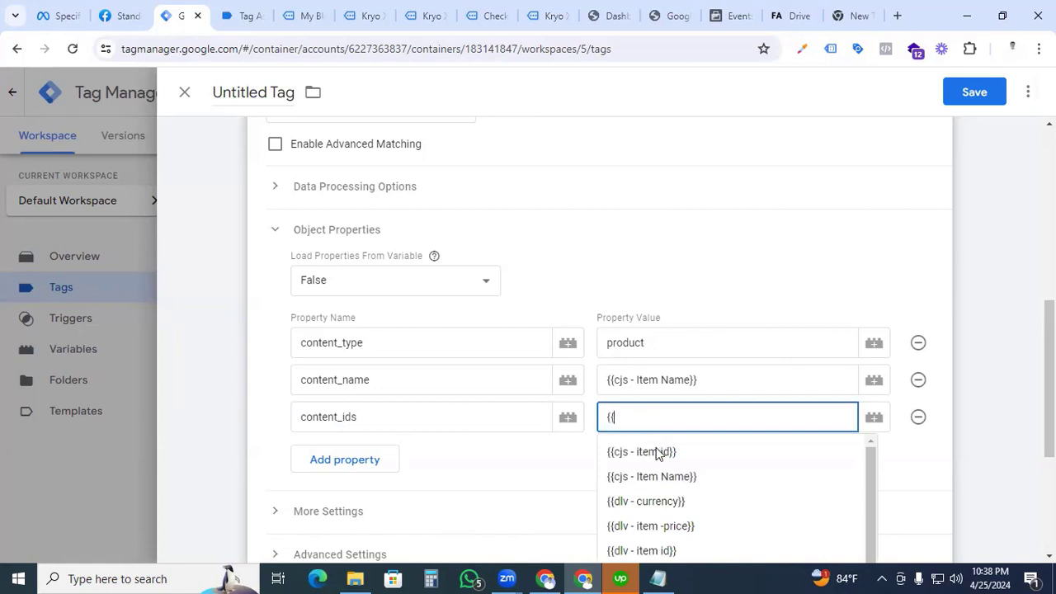
{"action": "left_click", "coordinate": [656, 449]}
- Add a value object property that uses the {{dlv - Totle value}} variable
{"action": "scroll", "coordinate": [369, 394], "scroll_direction": "down", "scroll_amount": 1}
{"action": "left_click", "coordinate": [369, 393]}
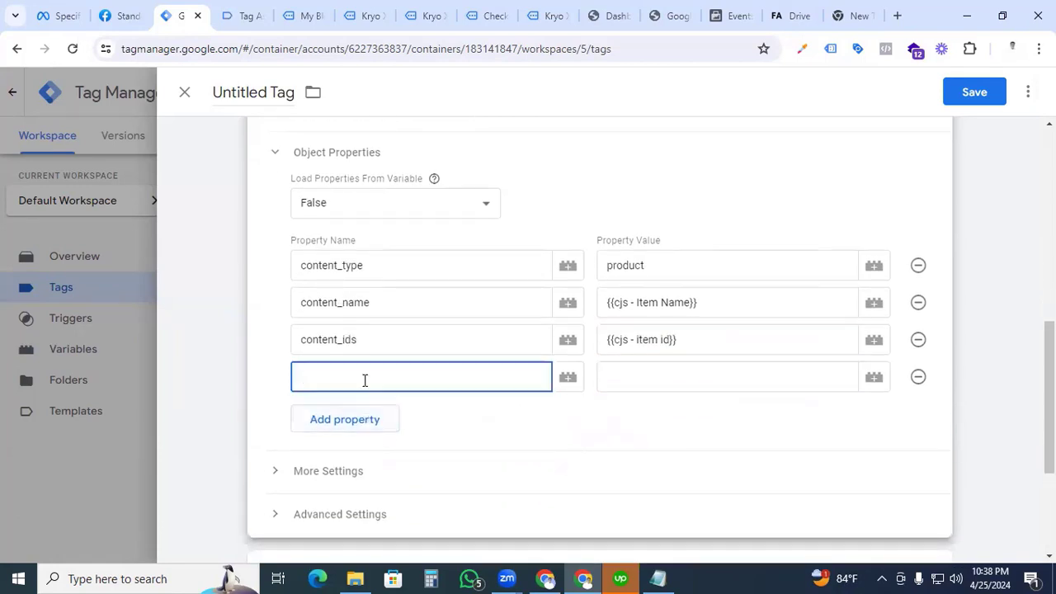
{"action": "type", "text": "value"}
{"action": "left_click", "coordinate": [618, 380]}
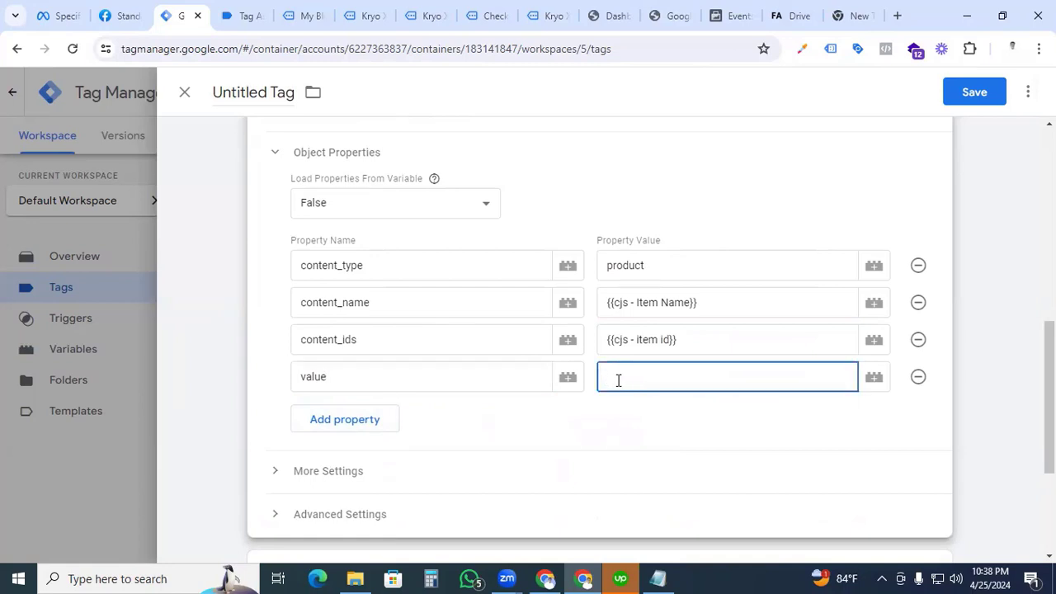
{"action": "type", "text": "{{"}
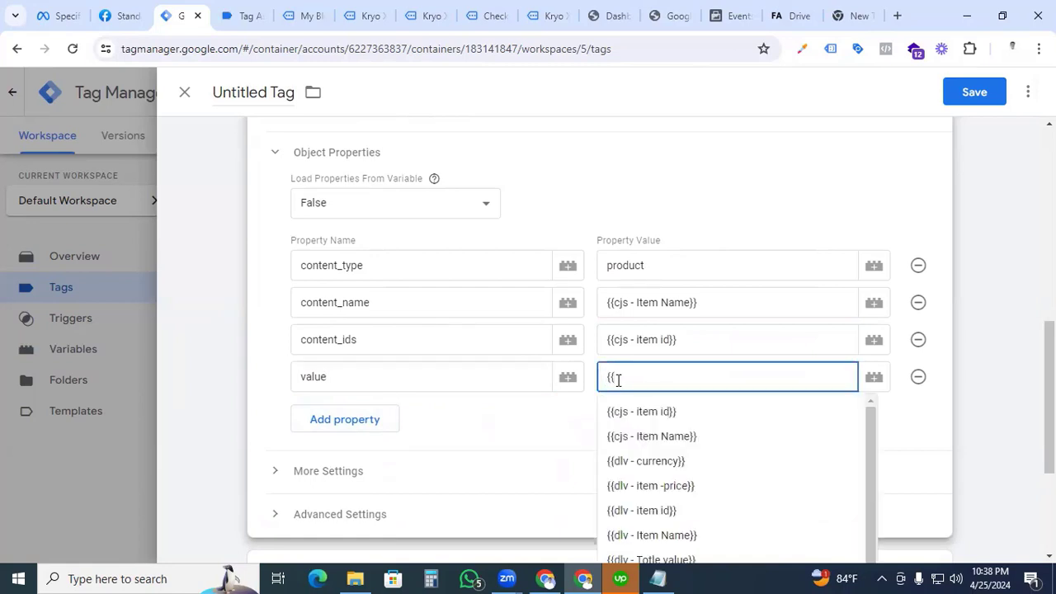
{"action": "type", "text": "tot"}
{"action": "key", "text": "Return"}
- Add a currency object property that uses the {{dlv - currency}} variable
{"action": "left_click", "coordinate": [349, 416]}
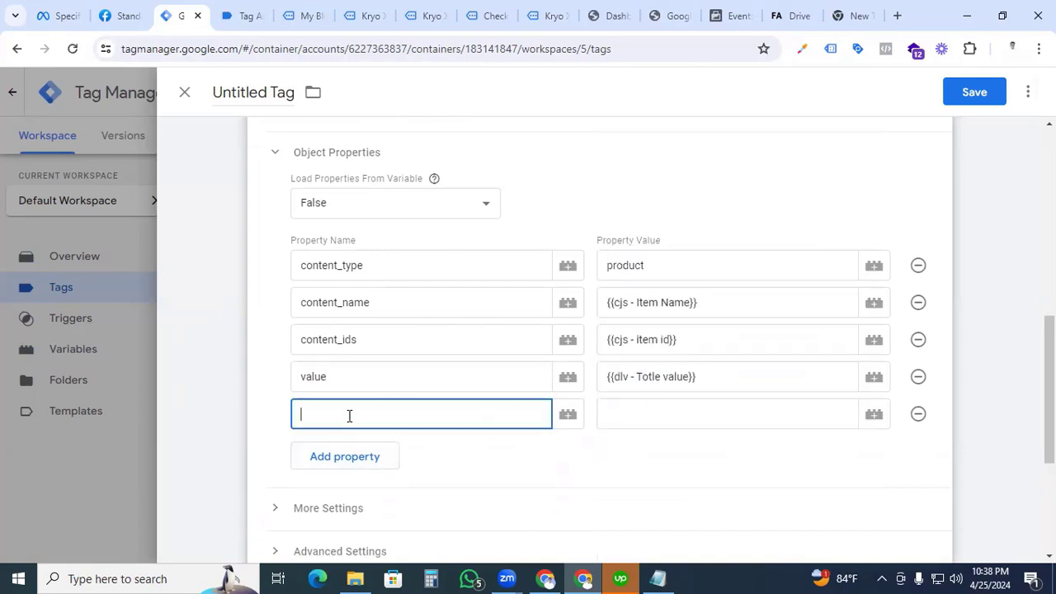
{"action": "type", "text": "currency"}
{"action": "left_click", "coordinate": [691, 421]}
{"action": "type", "text": "{{cur"}
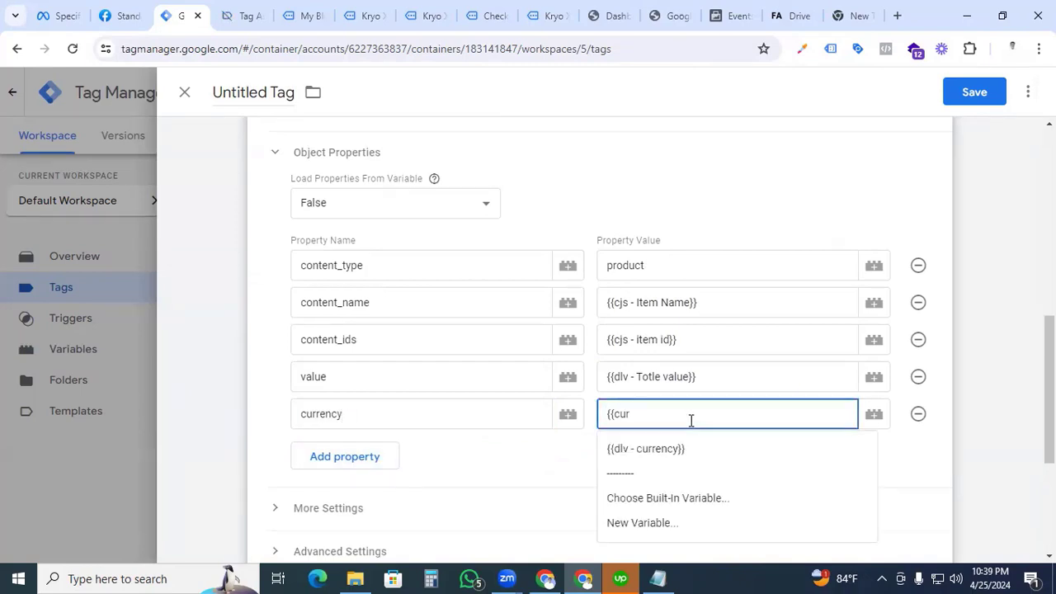
{"action": "left_click", "coordinate": [712, 448]}
- Add another object property named order_id, leaving its value empty
{"action": "left_click", "coordinate": [354, 456]}
{"action": "scroll", "coordinate": [446, 422], "scroll_direction": "down", "scroll_amount": 1}
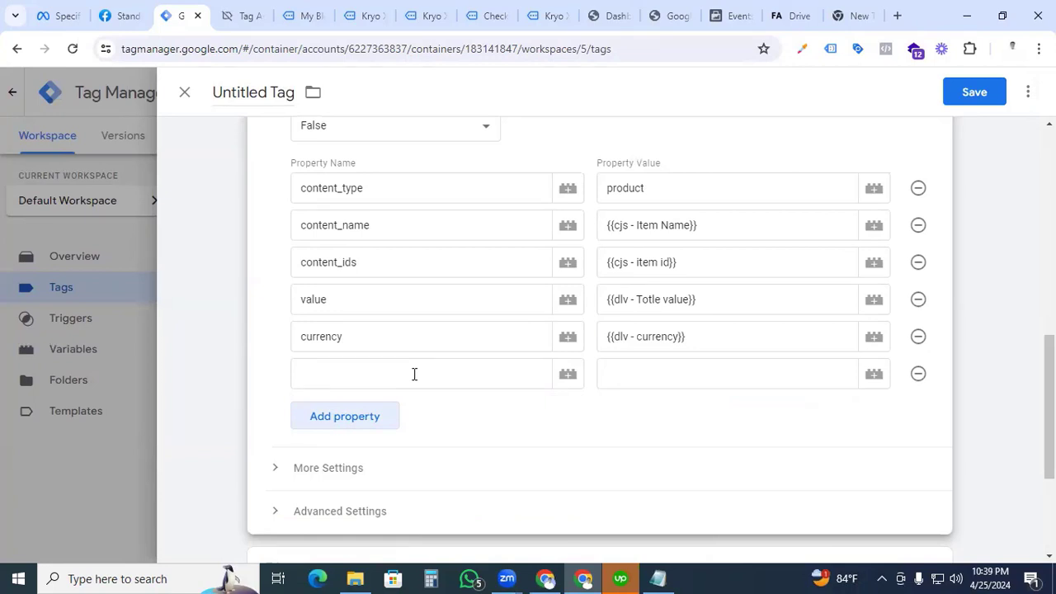
{"action": "left_click", "coordinate": [414, 373]}
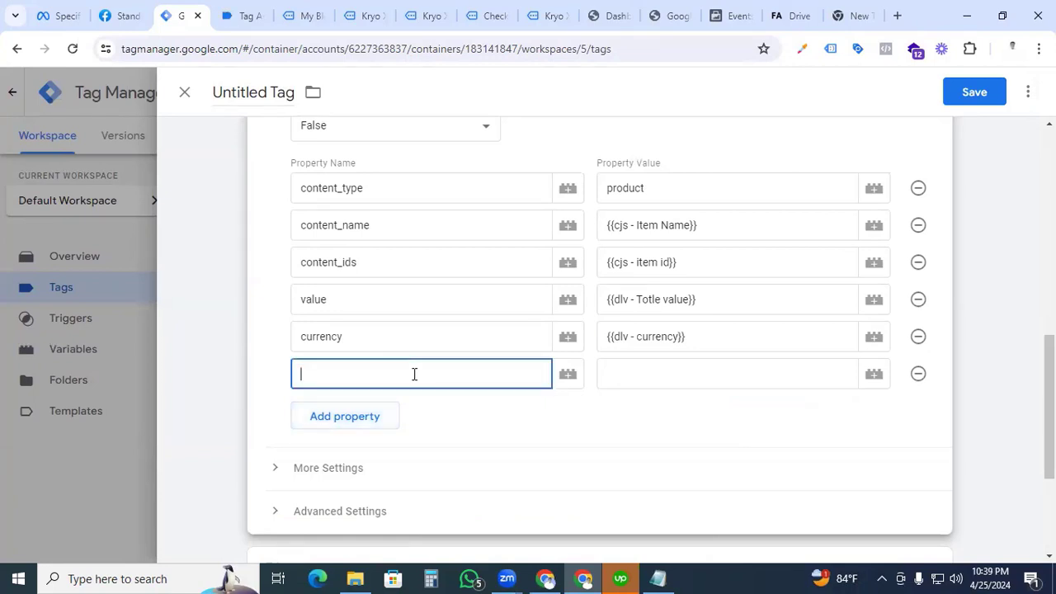
{"action": "type", "text": "order_id"}
{"action": "left_click", "coordinate": [707, 374]}
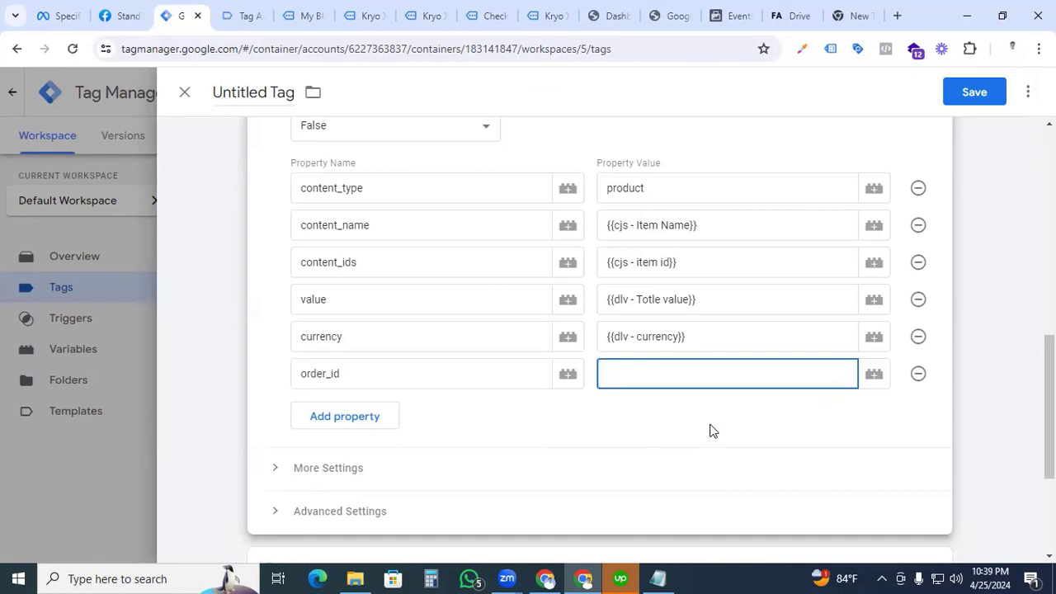
- Start a new variable for the order_id value and choose Data Layer Variable as its type
{"action": "left_click", "coordinate": [878, 376]}
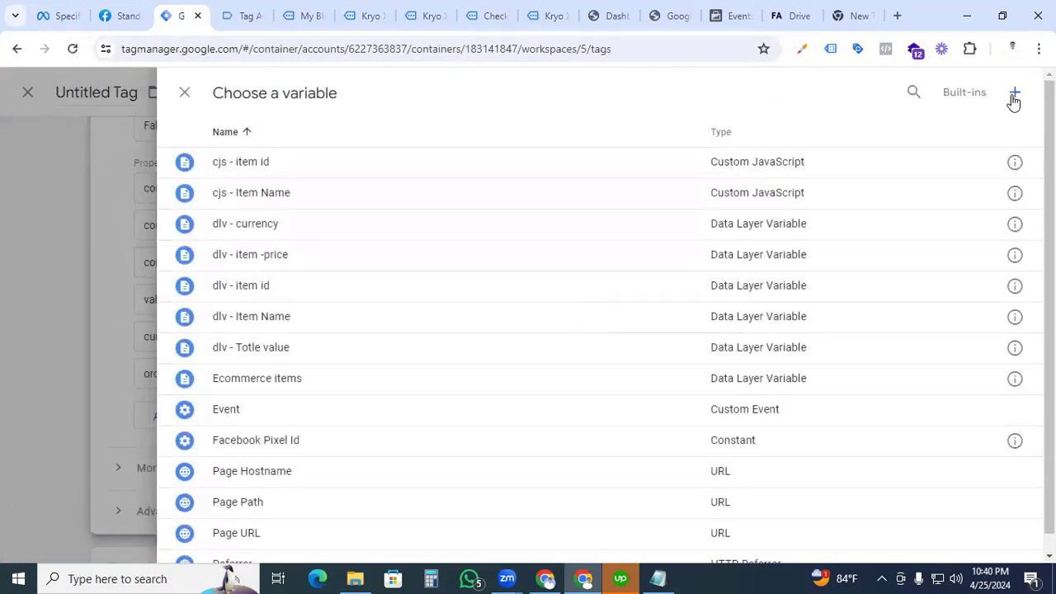
{"action": "left_click", "coordinate": [1015, 94]}
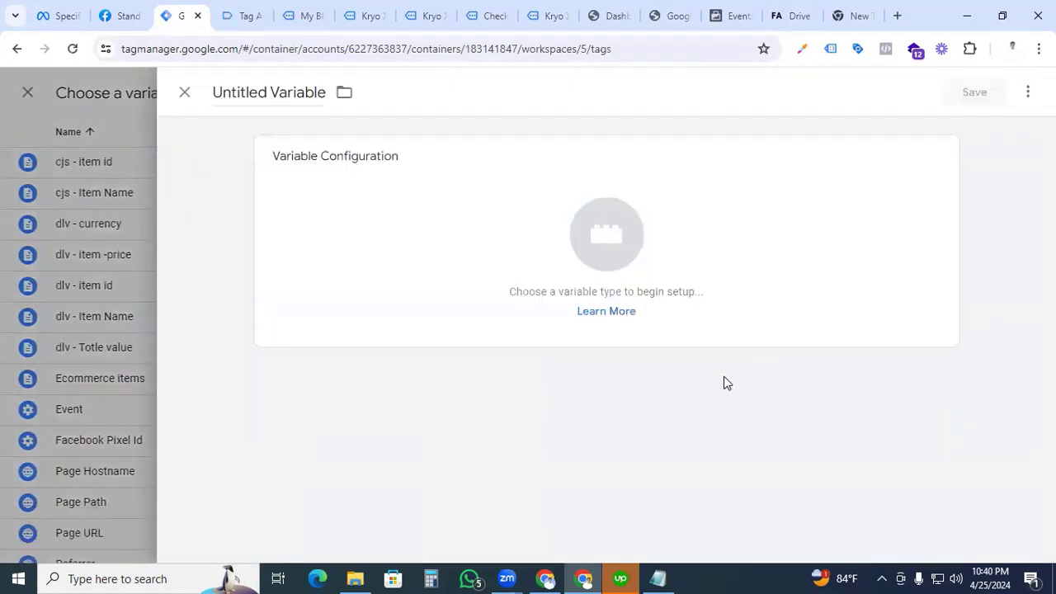
{"action": "left_click", "coordinate": [618, 248]}
{"action": "scroll", "coordinate": [755, 313], "scroll_direction": "down", "scroll_amount": 2}
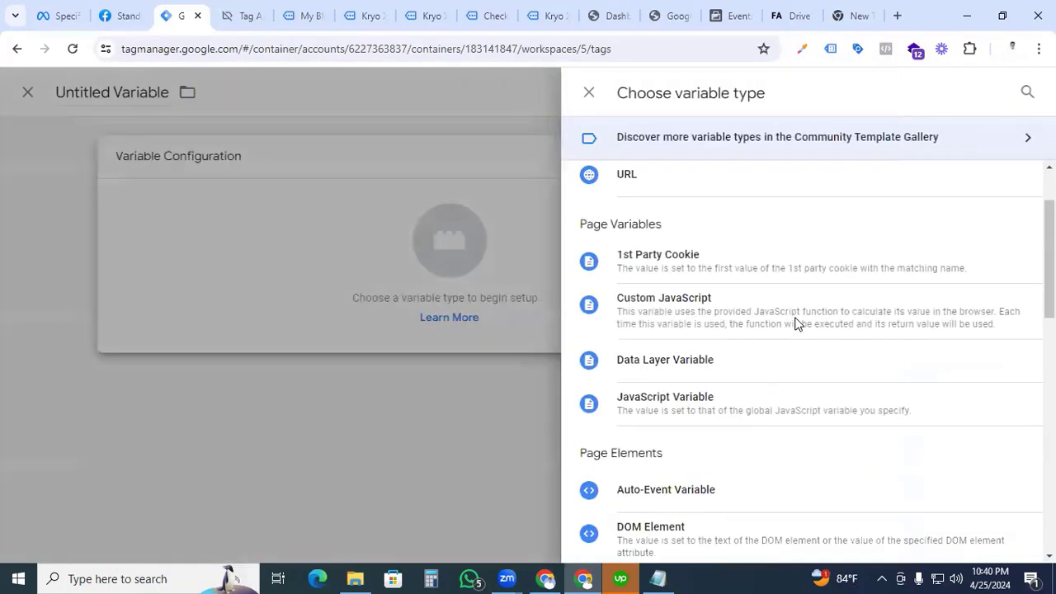
{"action": "left_click", "coordinate": [765, 314]}
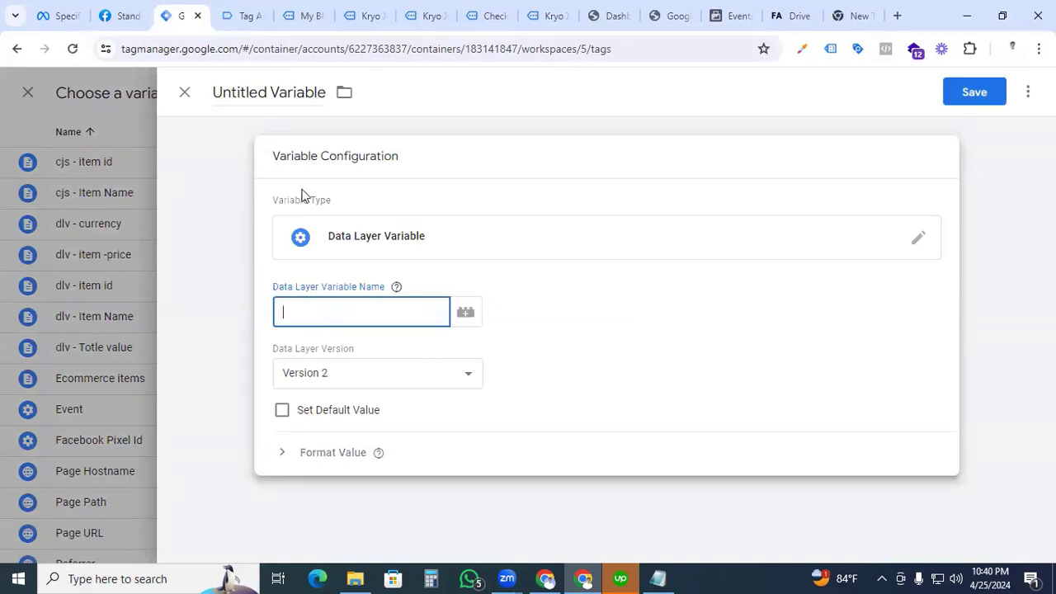
- Switch to Tag Assistant, open the purchase event and find the ecommerce and transaction_id keys in its API call
{"action": "left_click", "coordinate": [247, 14]}
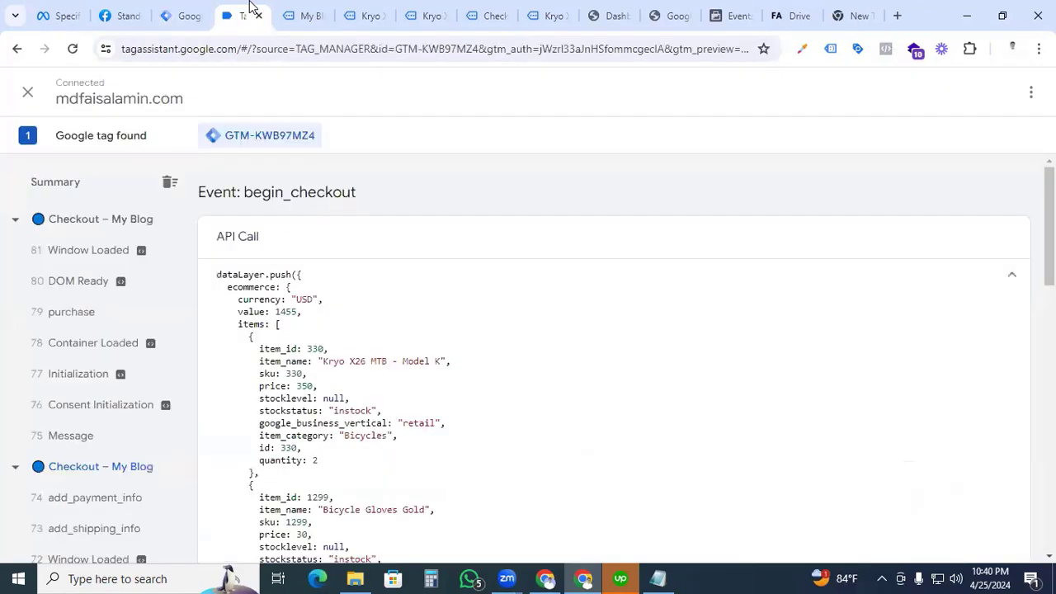
{"action": "left_click", "coordinate": [102, 322]}
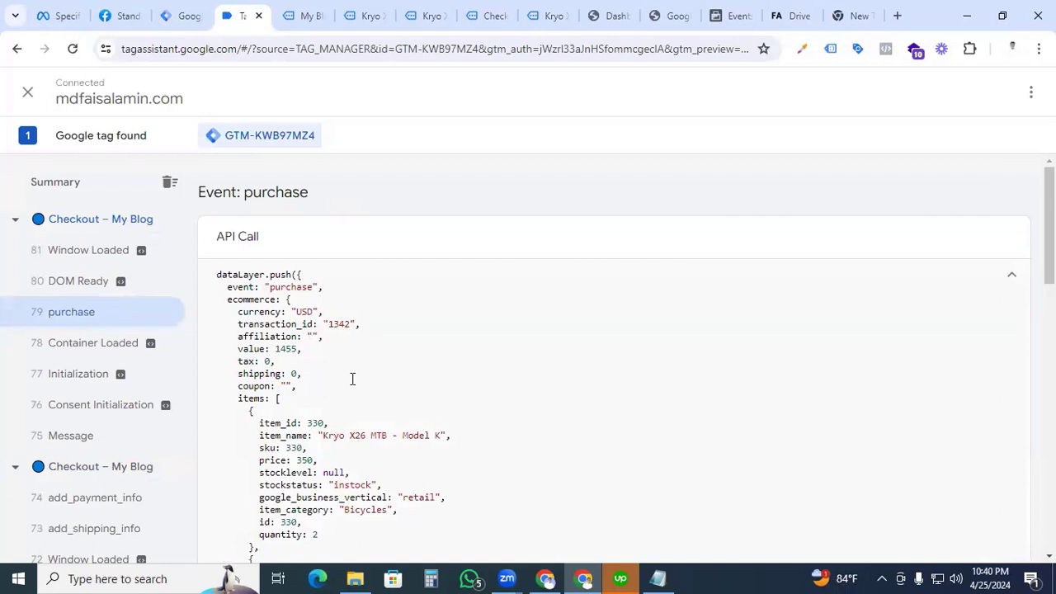
{"action": "mouse_move", "coordinate": [238, 324]}
{"action": "left_mouse_down"}
{"action": "mouse_move", "coordinate": [307, 323]}
{"action": "mouse_move", "coordinate": [242, 329]}
{"action": "left_mouse_up"}
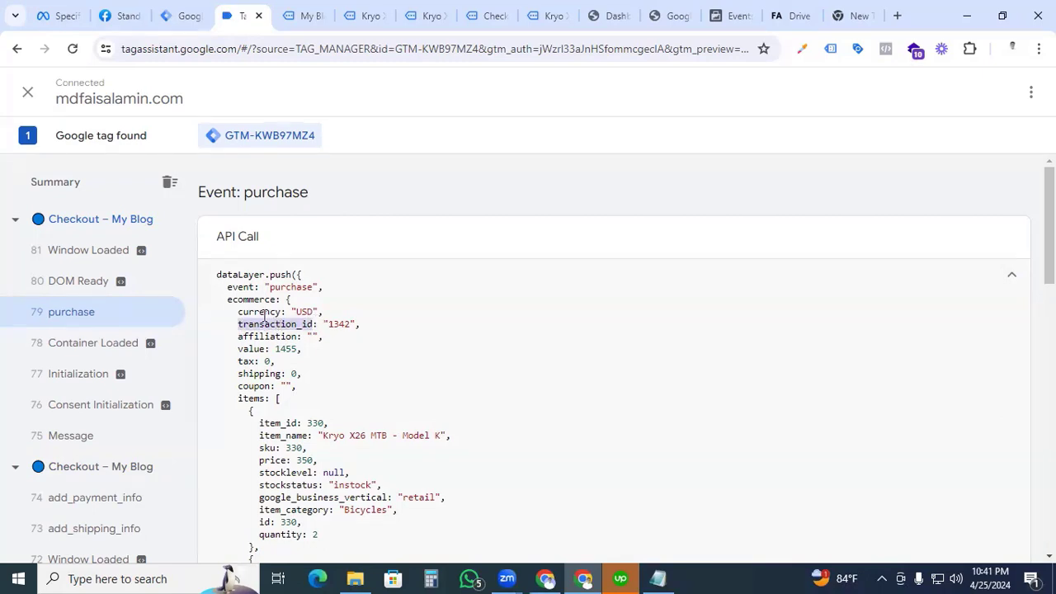
{"action": "triple_click", "coordinate": [248, 300]}
{"action": "left_click", "coordinate": [242, 300]}
{"action": "left_click_drag", "start_coordinate": [278, 299], "coordinate": [230, 300]}
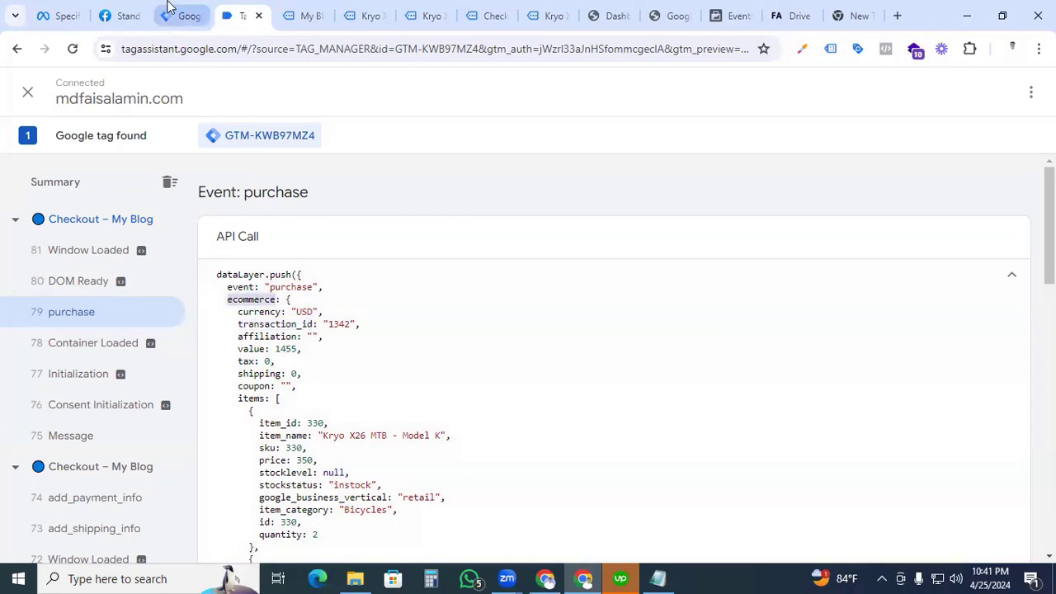
- Copy the transaction_id key from the purchase event's API call and complete the Data Layer Variable Name as ecommerce.transaction_id in Tag Manager
{"action": "left_click", "coordinate": [186, 15]}
{"action": "left_click", "coordinate": [241, 15]}
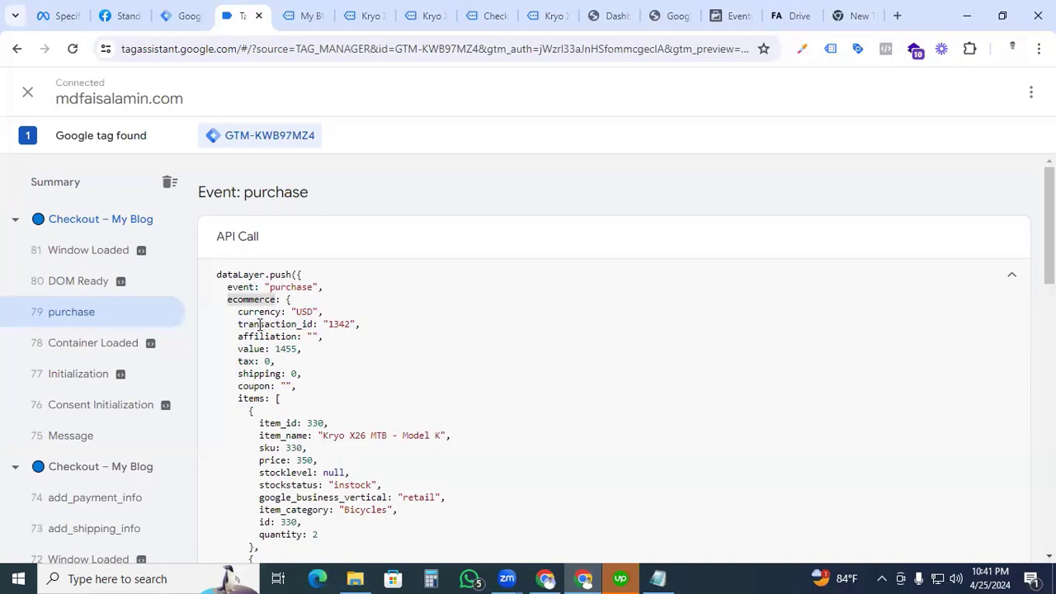
{"action": "left_click_drag", "start_coordinate": [238, 327], "coordinate": [312, 327]}
{"action": "key", "text": "ctrl+c"}
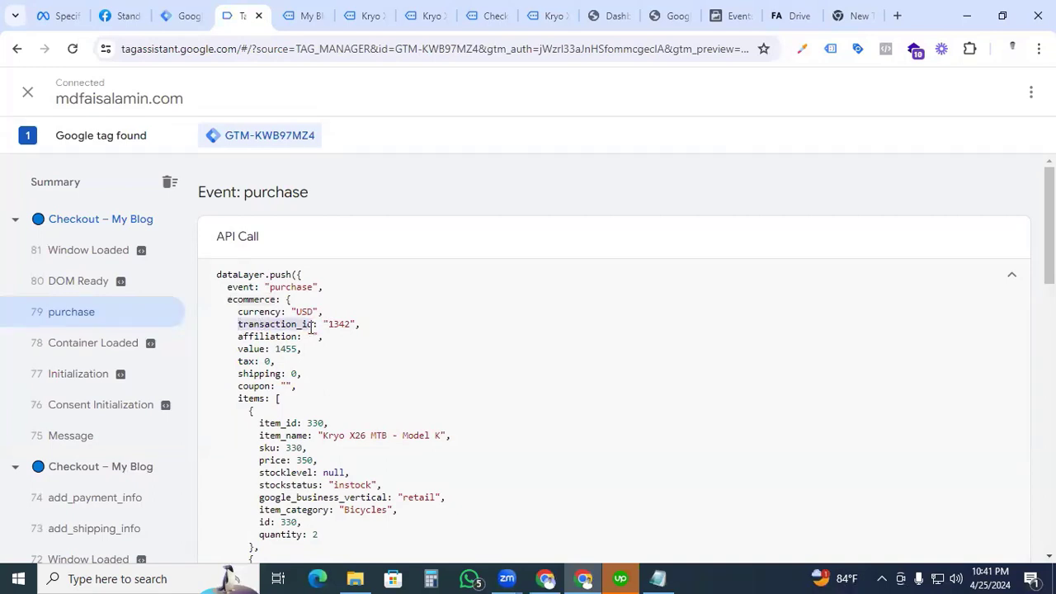
{"action": "left_click", "coordinate": [190, 19]}
{"action": "key", "text": "ctrl+v"}
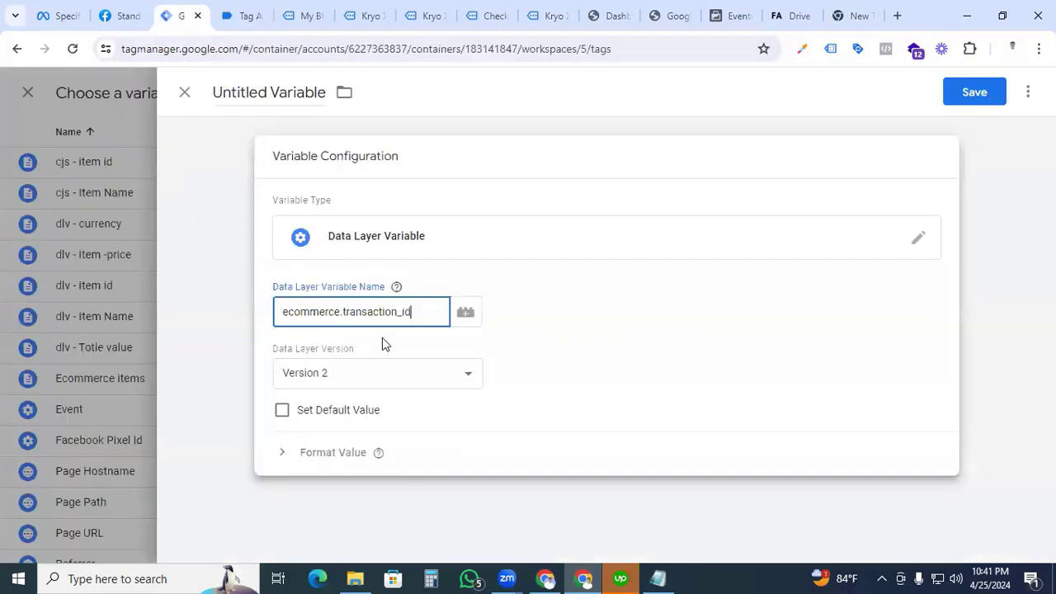
- Name the new variable "dlv - order id" and save it as the order_id property's value
{"action": "left_click", "coordinate": [253, 89]}
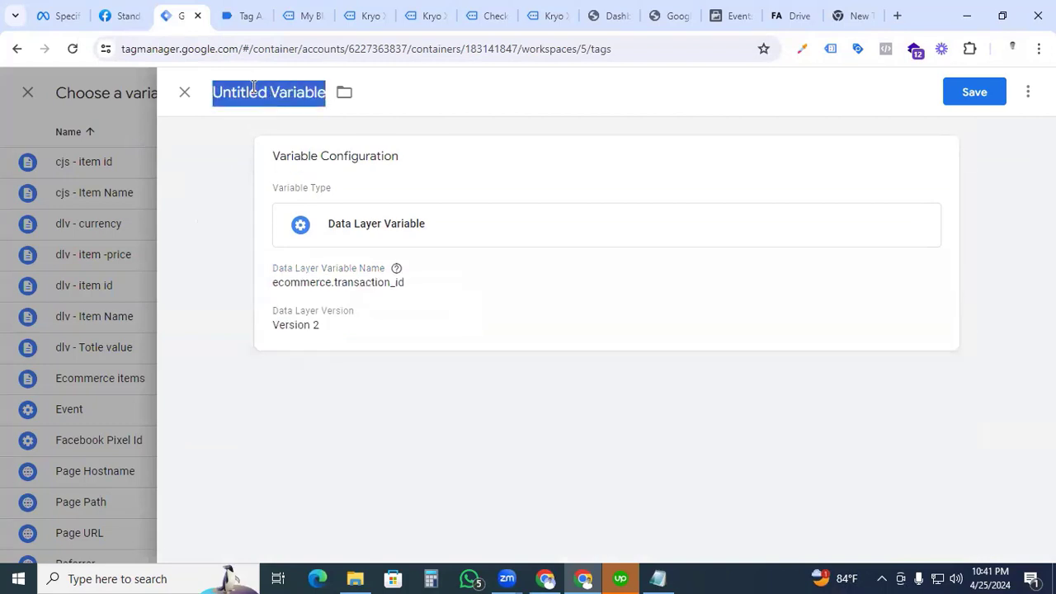
{"action": "type", "text": "dlv - "}
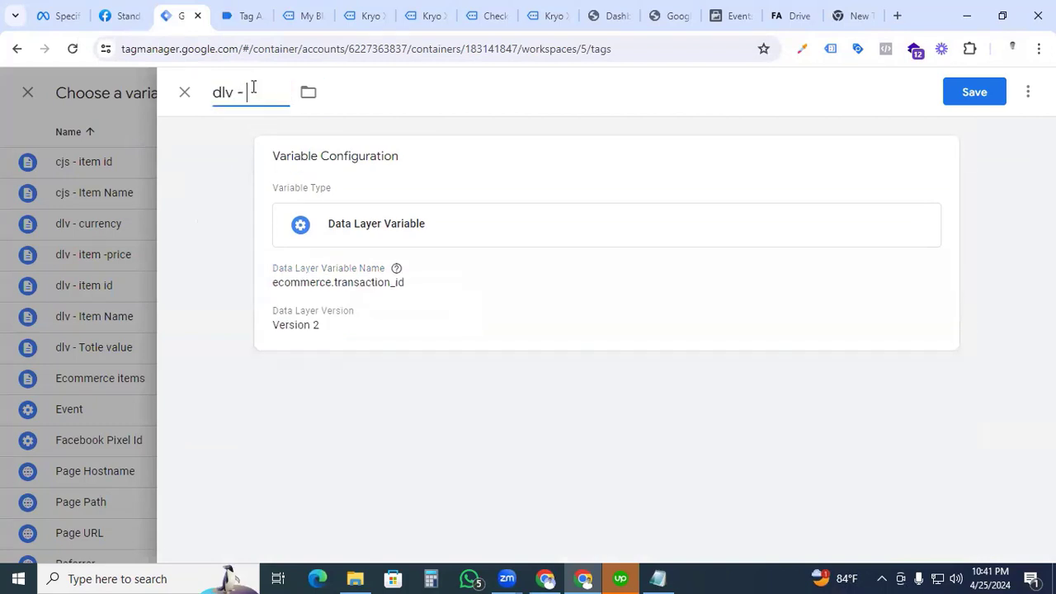
{"action": "type", "text": "order id"}
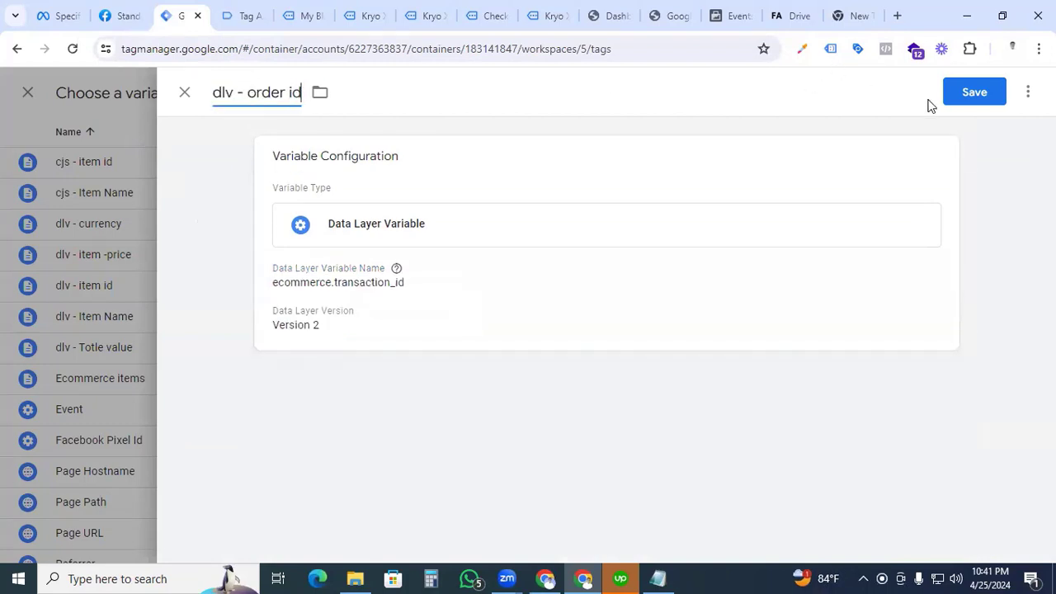
{"action": "left_click", "coordinate": [972, 94]}
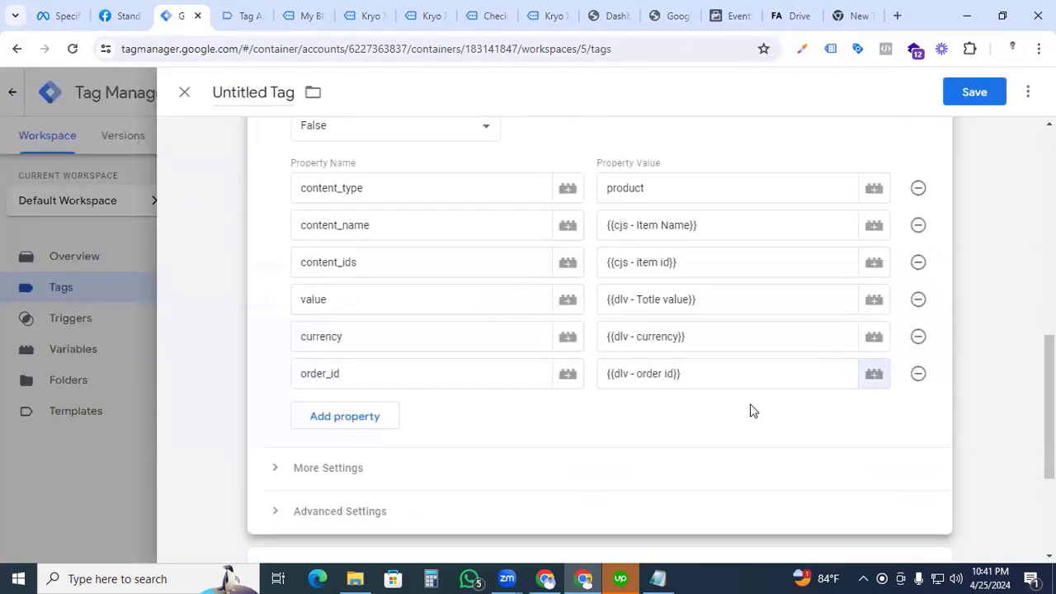
- Start a new trigger for the Purchase tag and choose Custom Event as its type
{"action": "scroll", "coordinate": [499, 403], "scroll_direction": "down", "scroll_amount": 3}
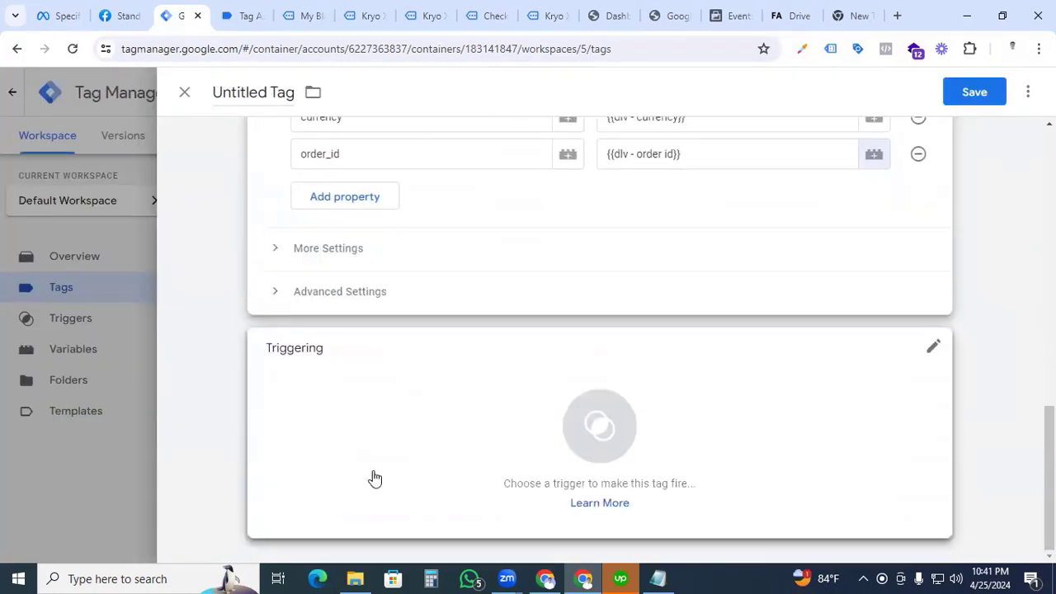
{"action": "left_click", "coordinate": [580, 428]}
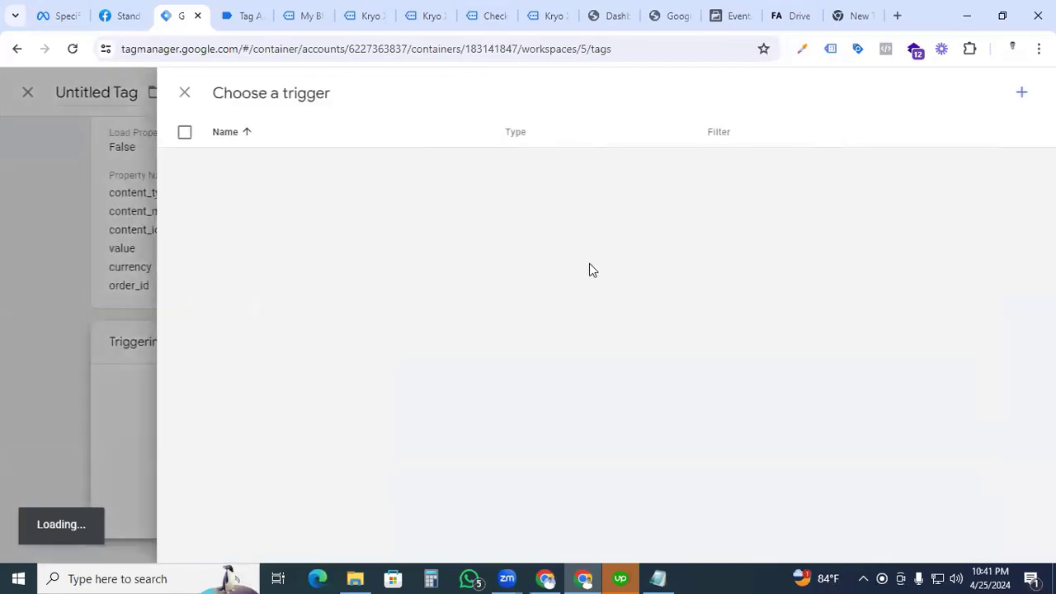
{"action": "left_click", "coordinate": [1022, 93]}
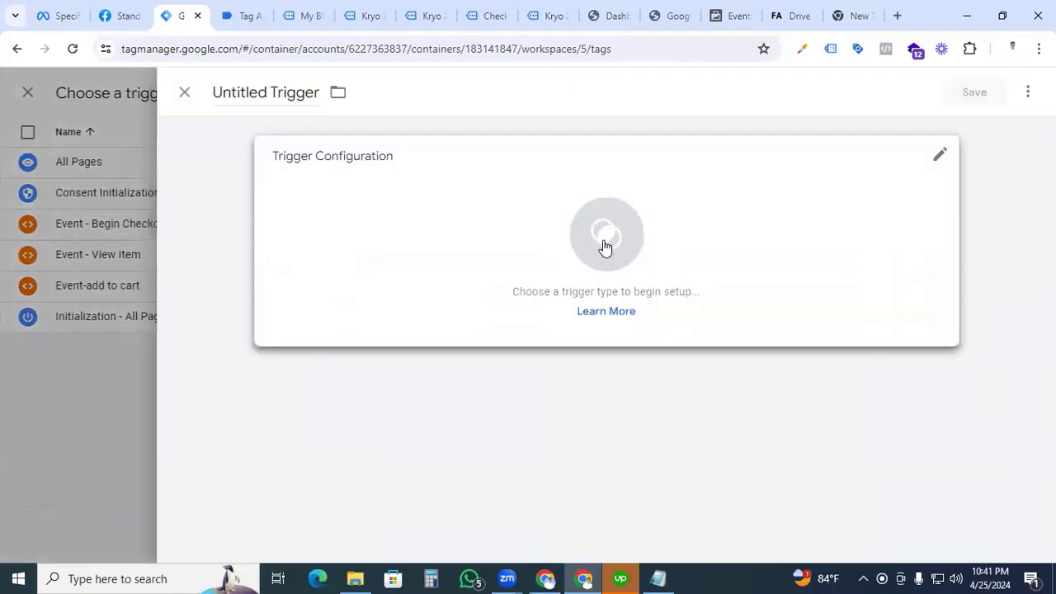
{"action": "left_click", "coordinate": [604, 235]}
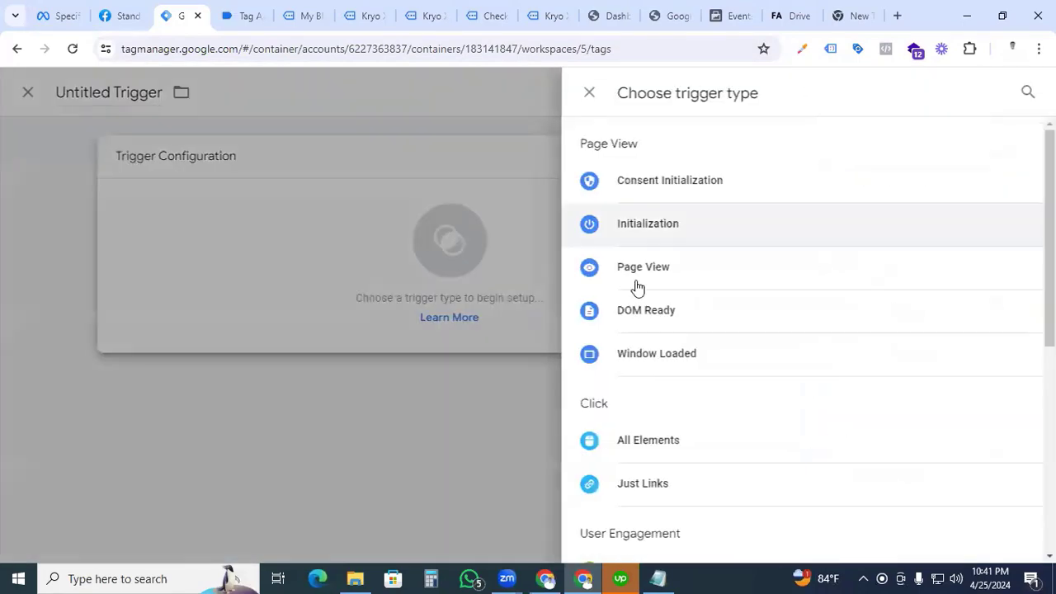
{"action": "scroll", "coordinate": [721, 372], "scroll_direction": "down", "scroll_amount": 3}
{"action": "scroll", "coordinate": [720, 373], "scroll_direction": "down", "scroll_amount": 2}
{"action": "left_click", "coordinate": [719, 369]}
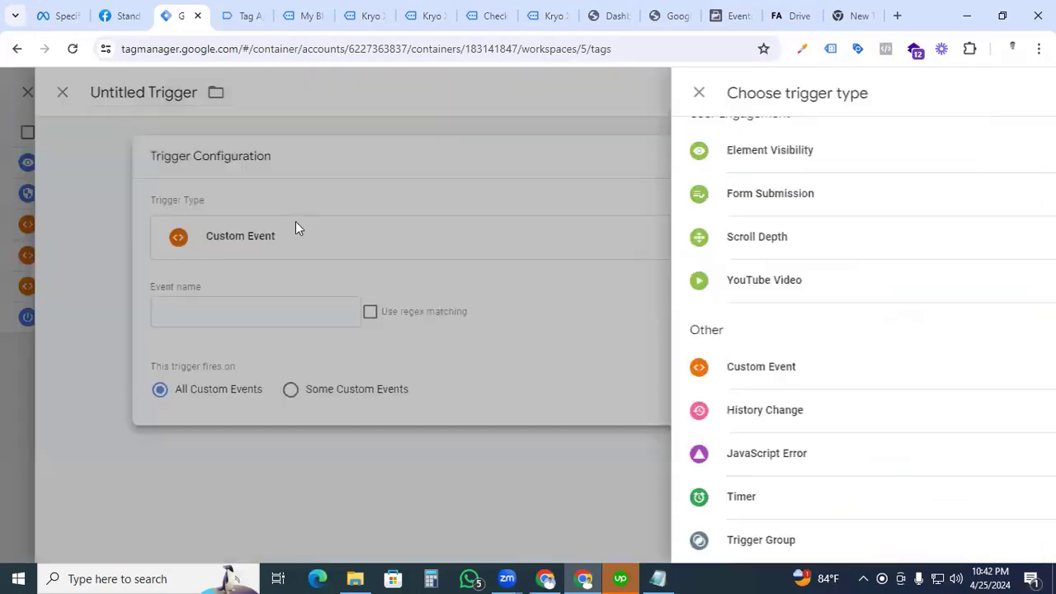
- Copy the event name from the purchase API call in Tag Assistant and set the trigger's event name to purchase
{"action": "left_click", "coordinate": [249, 16]}
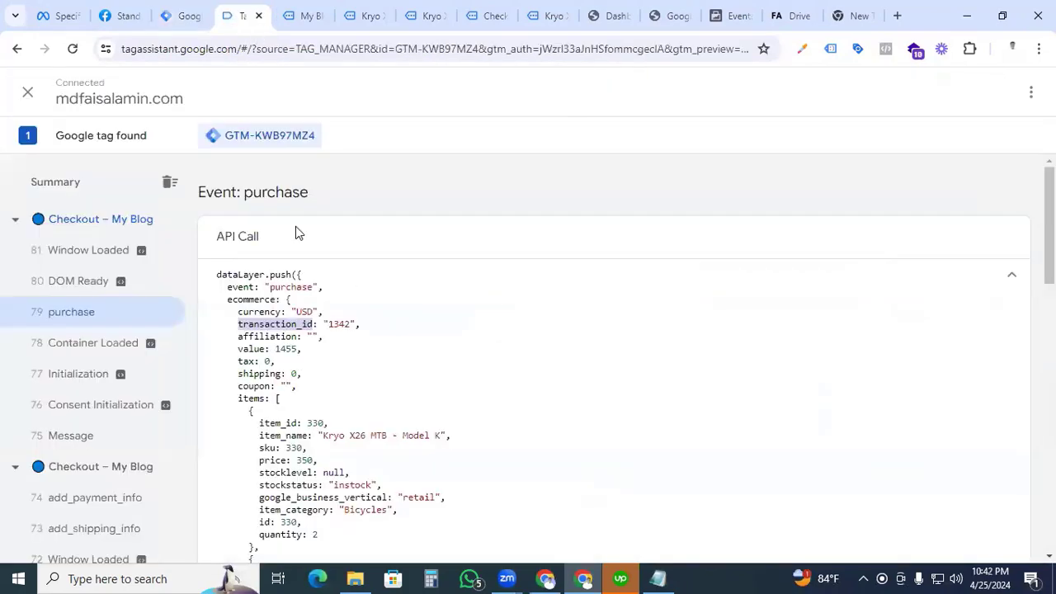
{"action": "left_click", "coordinate": [919, 270]}
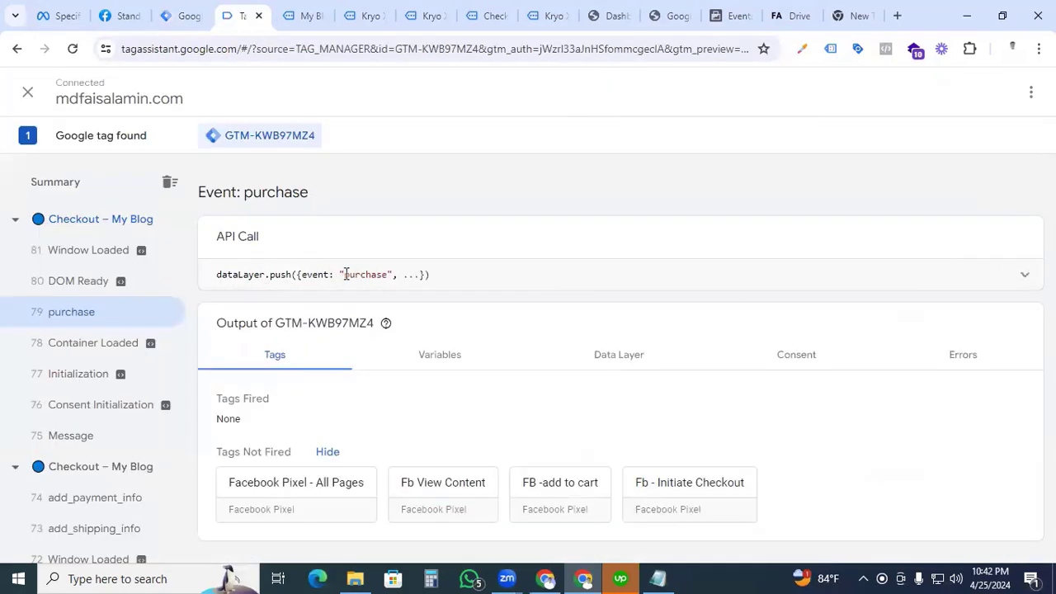
{"action": "left_click_drag", "start_coordinate": [345, 274], "coordinate": [385, 320]}
{"action": "key", "text": "ctrl+c"}
{"action": "left_click", "coordinate": [180, 15]}
{"action": "left_click", "coordinate": [333, 315]}
{"action": "key", "text": "ctrl+v"}
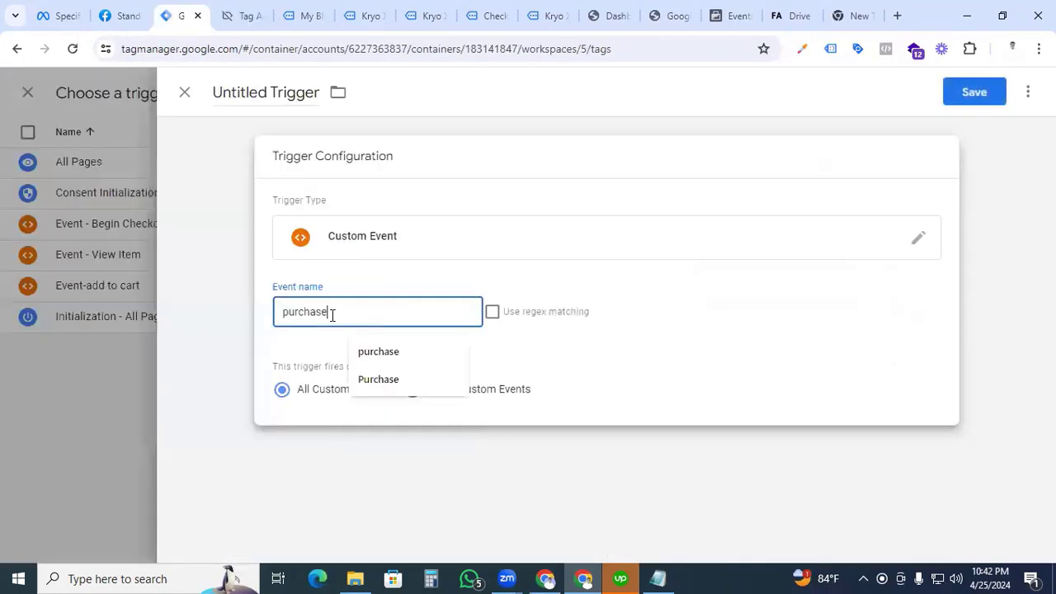
- Name the trigger "Event - Purchase" and save it to the tag
{"action": "left_click", "coordinate": [254, 92]}
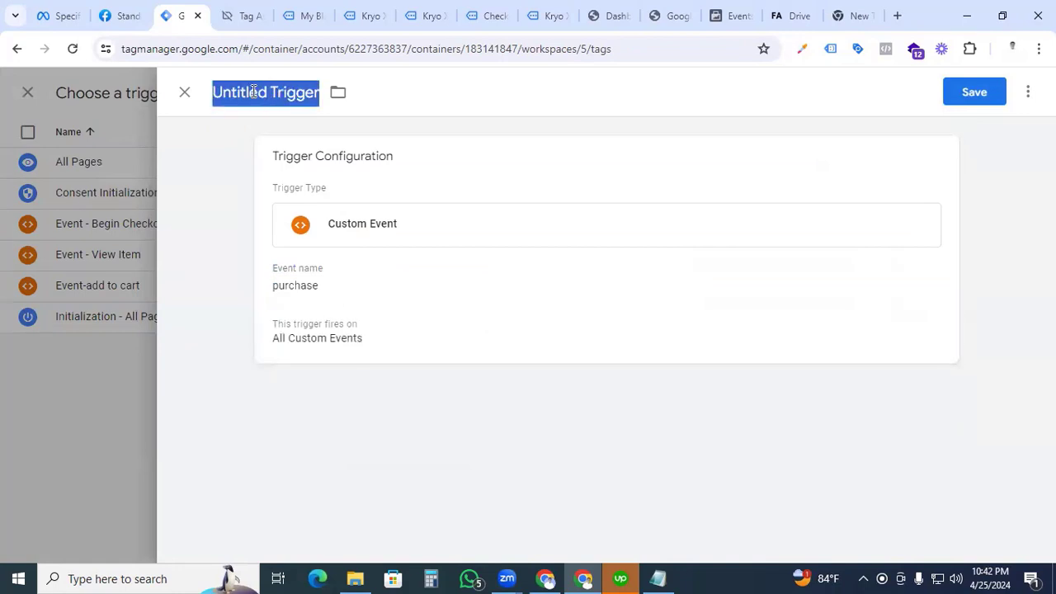
{"action": "type", "text": "e"}
{"action": "key", "text": "BackSpace"}
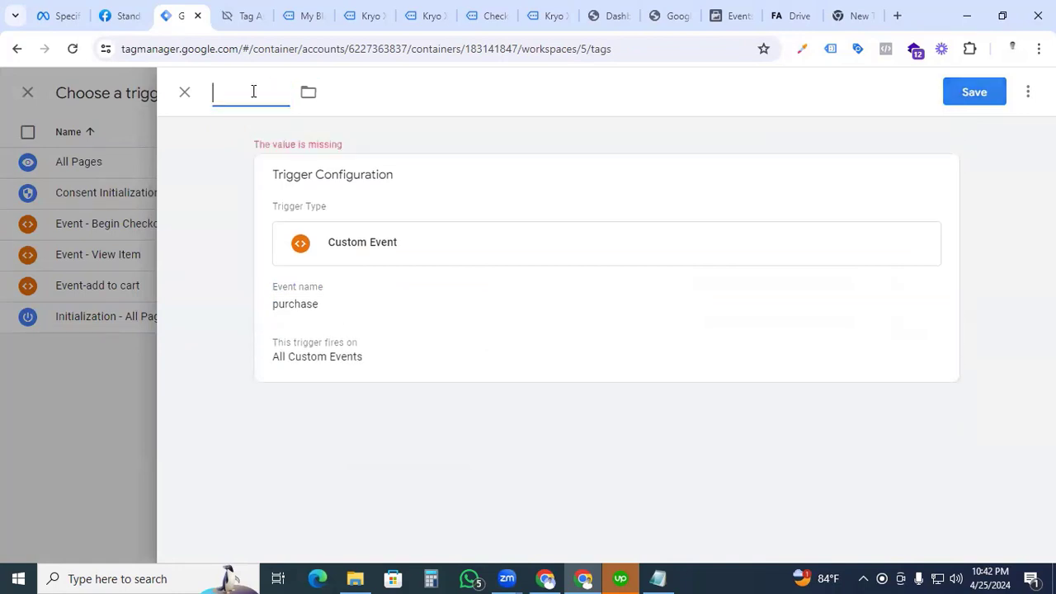
{"action": "type", "text": "Event - Purchase"}
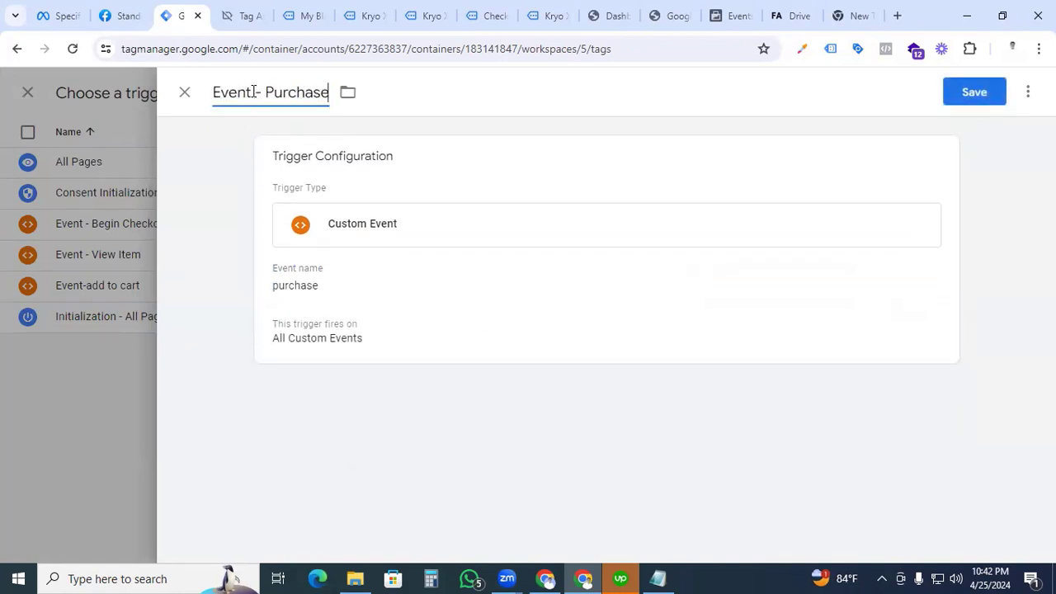
{"action": "left_click", "coordinate": [974, 92]}
- Name the tag "FB - Purchase" and save it
{"action": "scroll", "coordinate": [467, 418], "scroll_direction": "up", "scroll_amount": 10}
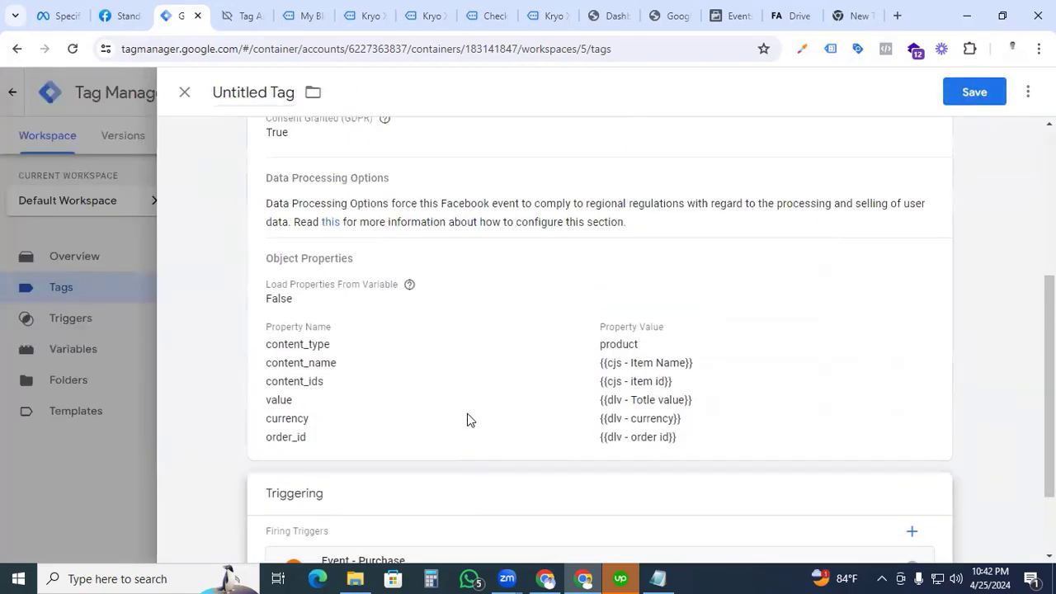
{"action": "left_click", "coordinate": [271, 92]}
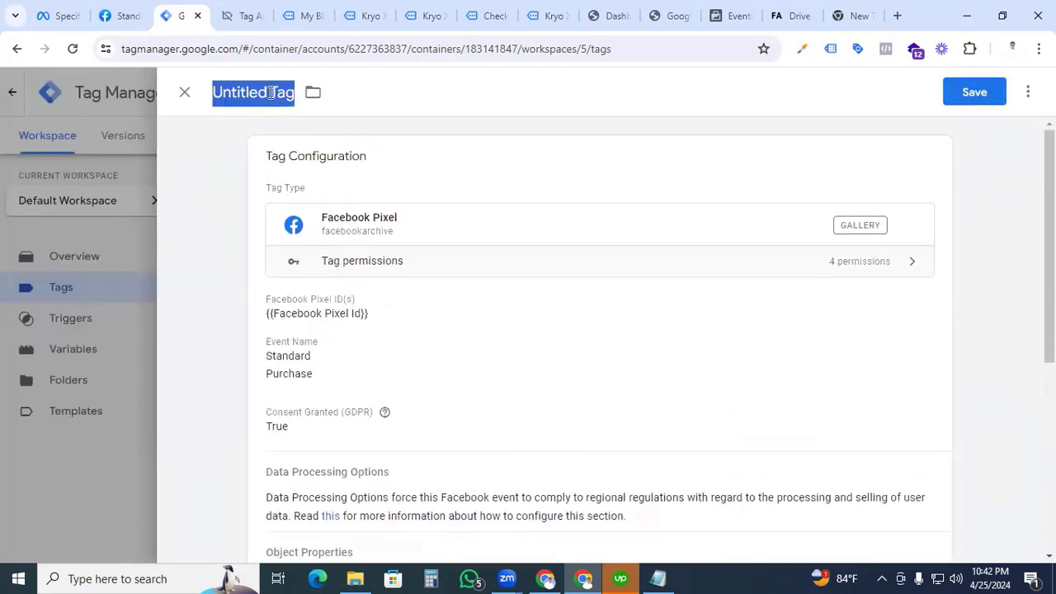
{"action": "type", "text": "FB "}
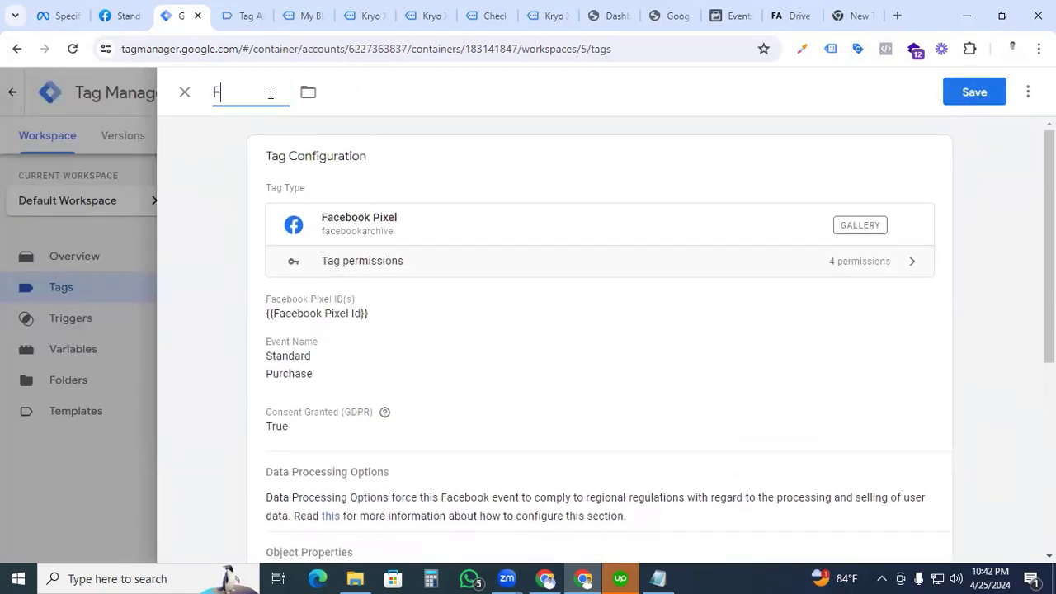
{"action": "type", "text": "- Purchase"}
{"action": "left_click", "coordinate": [975, 91]}
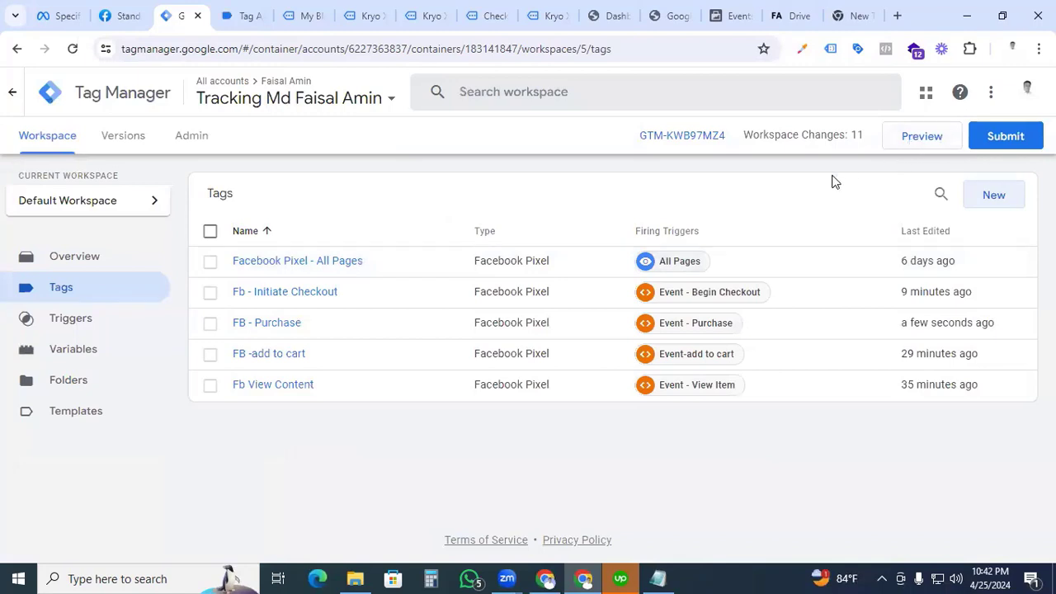
- Preview the workspace and add the Kryo X26 MTB Model Y and Model Z bicycles to the cart on the test store
{"action": "left_click", "coordinate": [907, 145]}
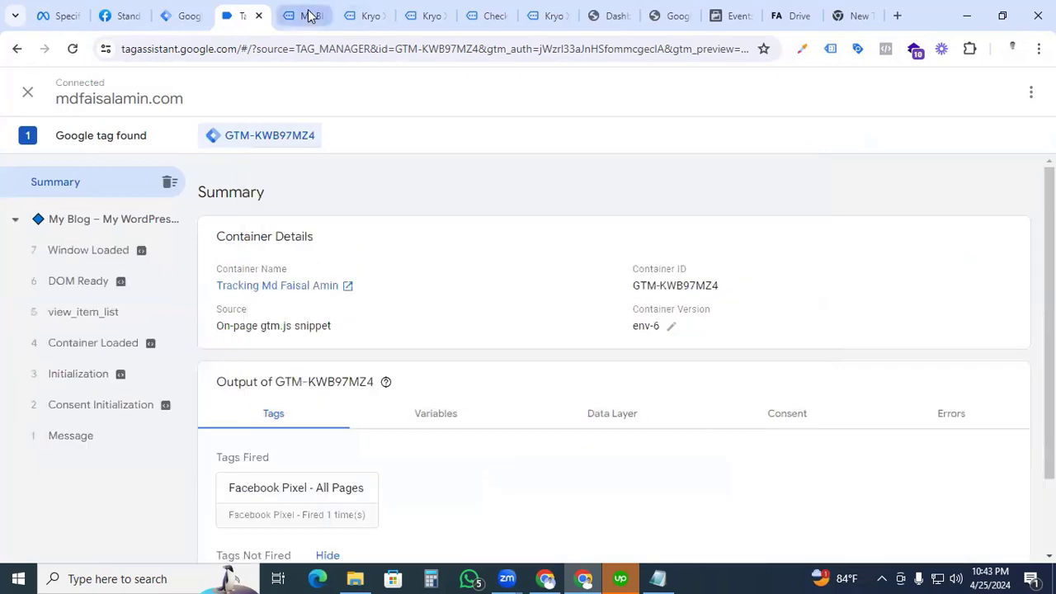
{"action": "left_click", "coordinate": [309, 16]}
{"action": "scroll", "coordinate": [540, 347], "scroll_direction": "down", "scroll_amount": 3}
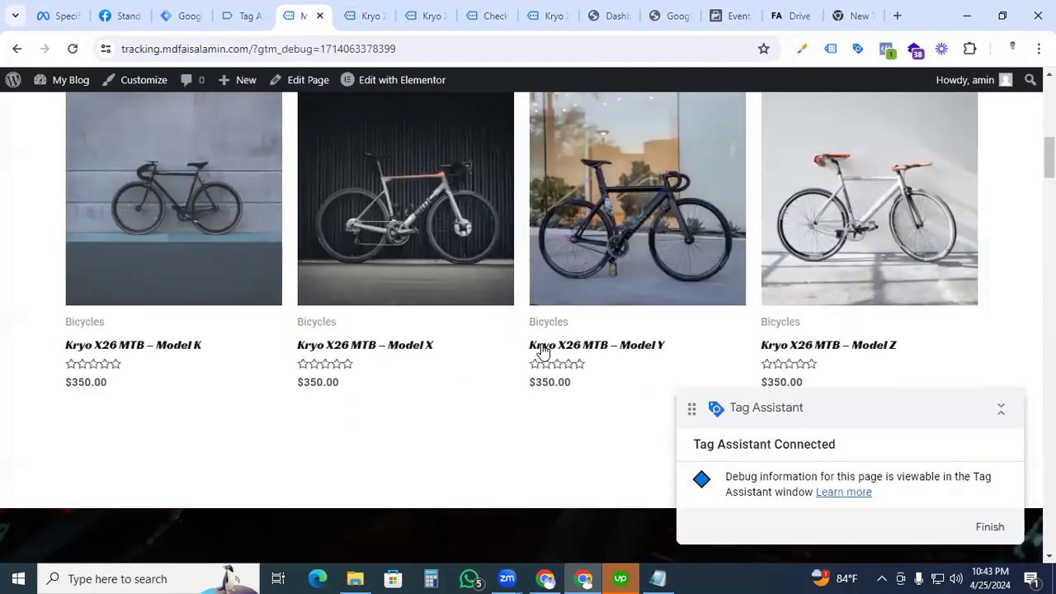
{"action": "scroll", "coordinate": [541, 351], "scroll_direction": "down", "scroll_amount": 2}
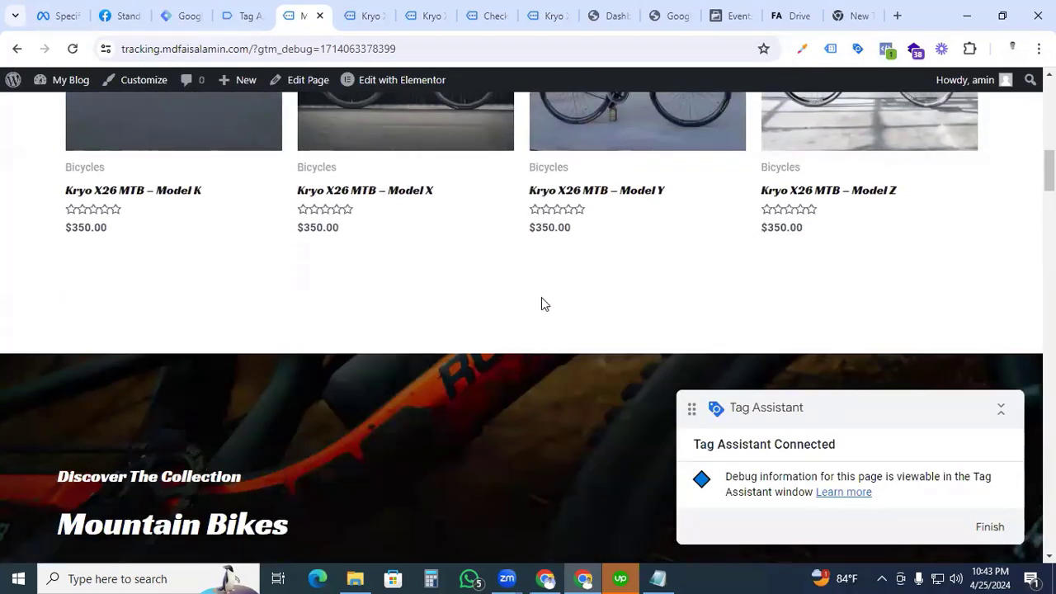
{"action": "left_click", "coordinate": [558, 190]}
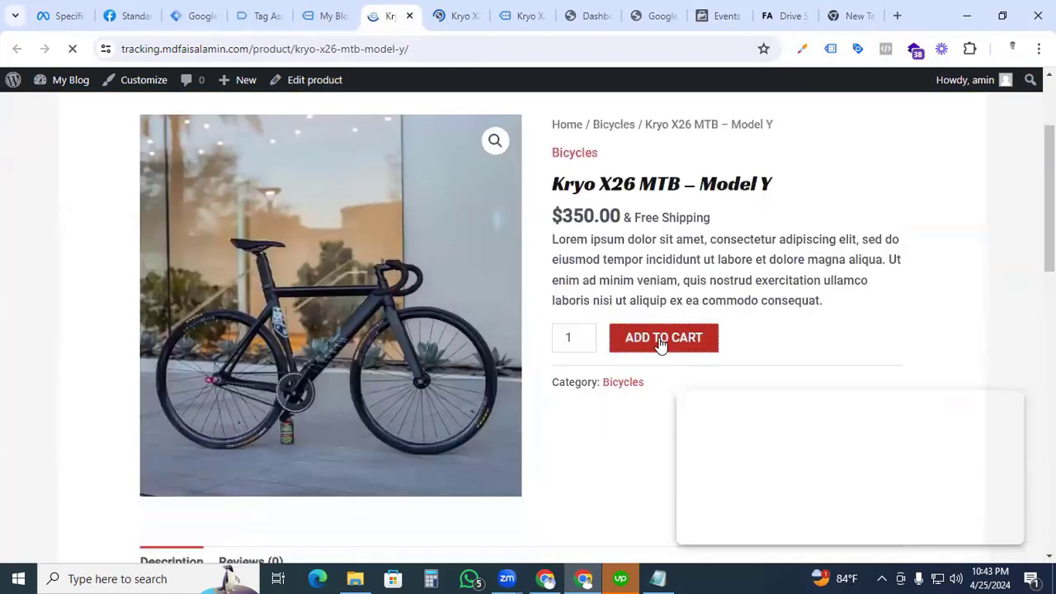
{"action": "left_click", "coordinate": [452, 10]}
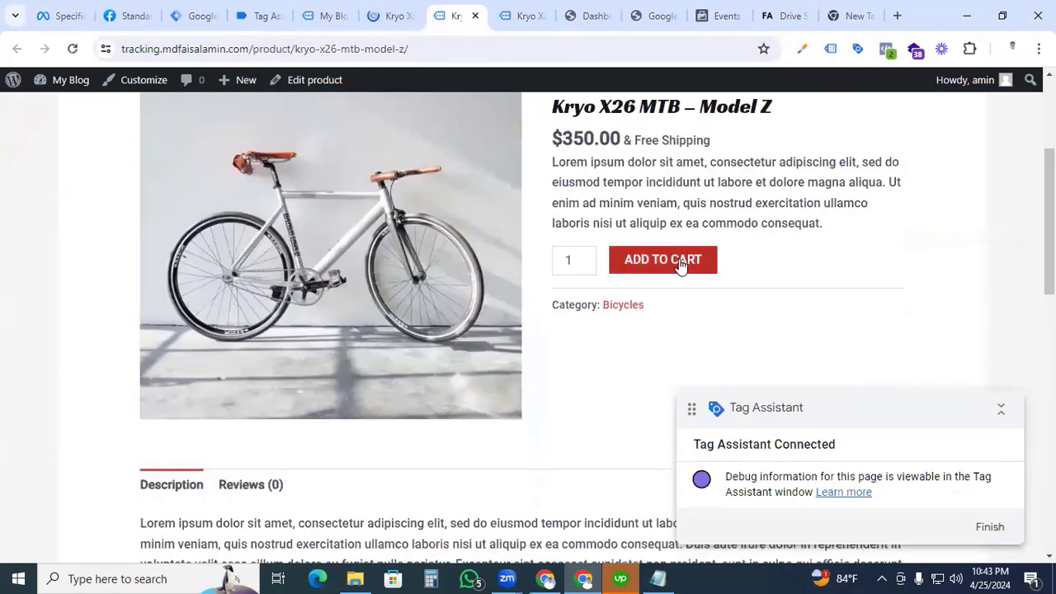
{"action": "left_click", "coordinate": [680, 260]}
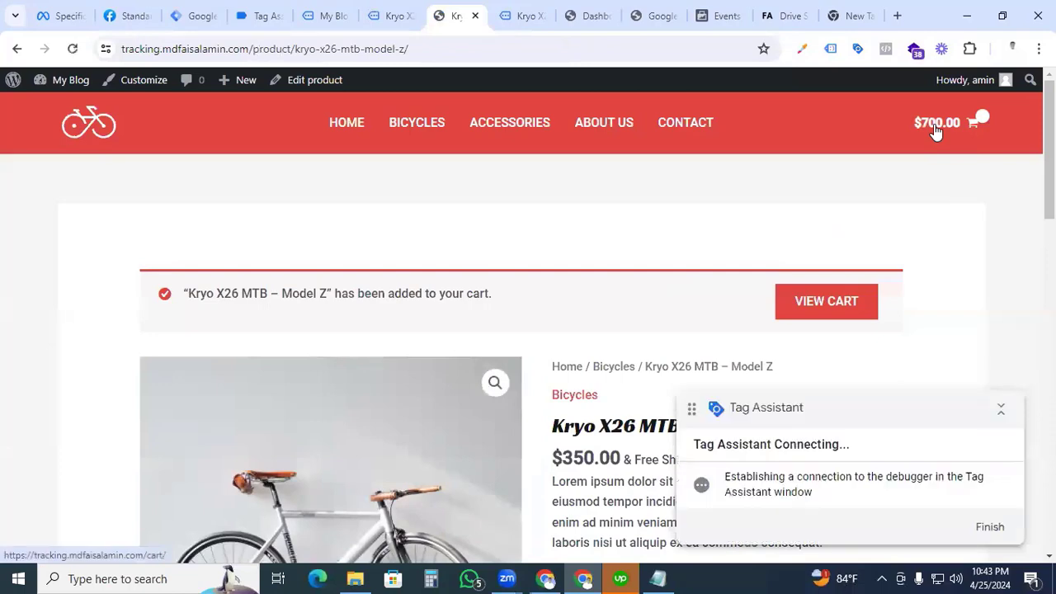
- Open the cart, proceed to checkout and place the test order with the prefilled billing details
{"action": "left_click", "coordinate": [935, 132]}
{"action": "left_click", "coordinate": [883, 494]}
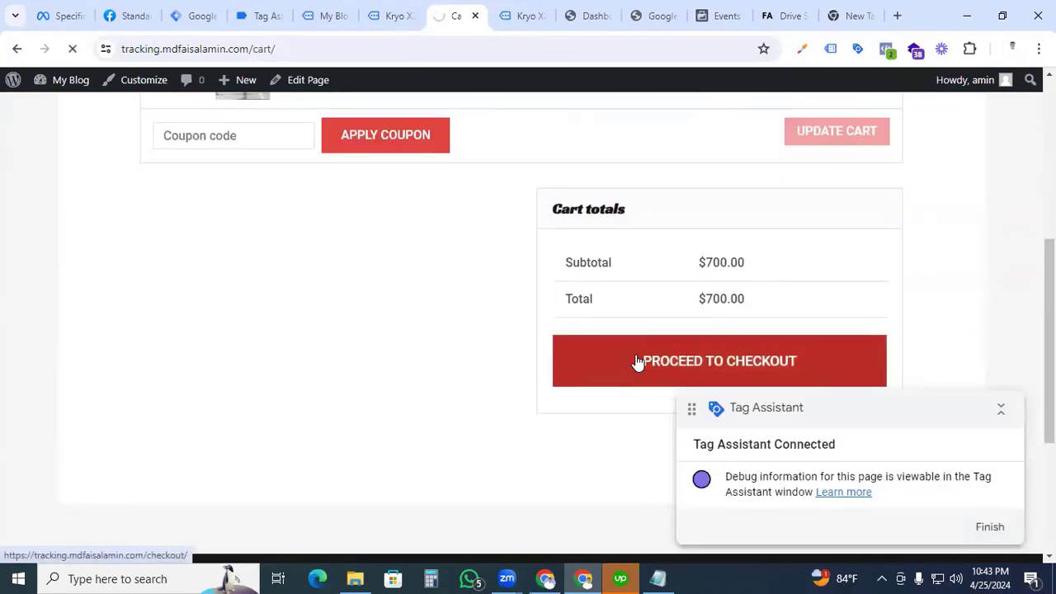
{"action": "left_click", "coordinate": [638, 363]}
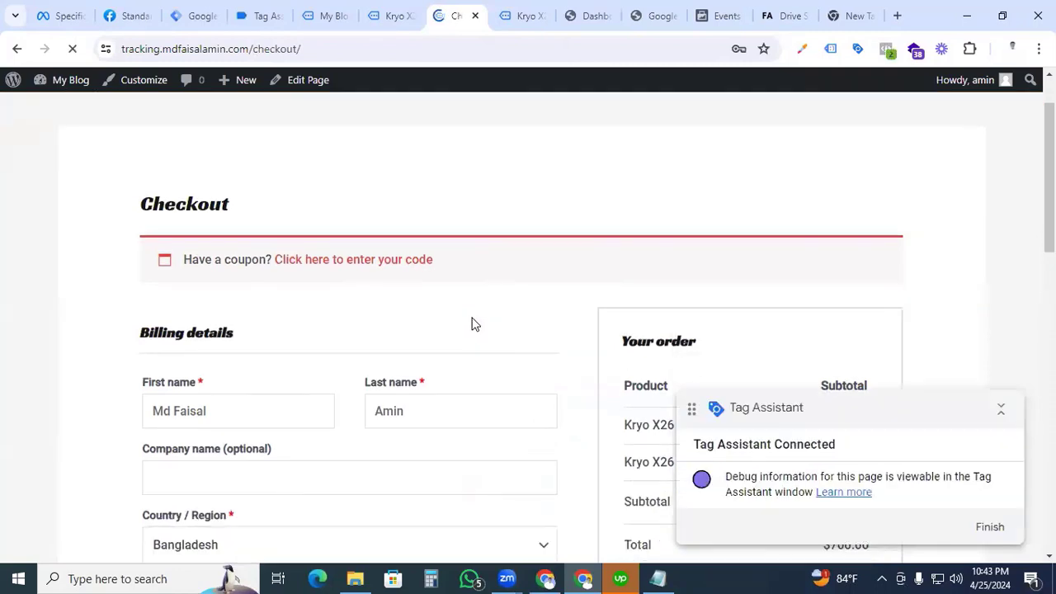
{"action": "scroll", "coordinate": [473, 323], "scroll_direction": "down", "scroll_amount": 2}
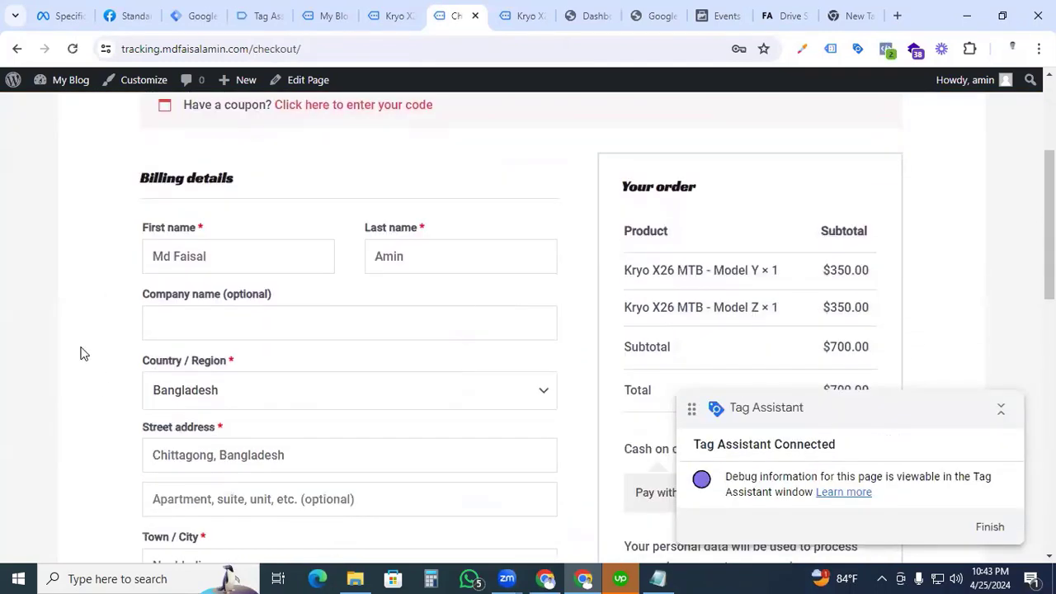
{"action": "scroll", "coordinate": [87, 346], "scroll_direction": "down", "scroll_amount": 5}
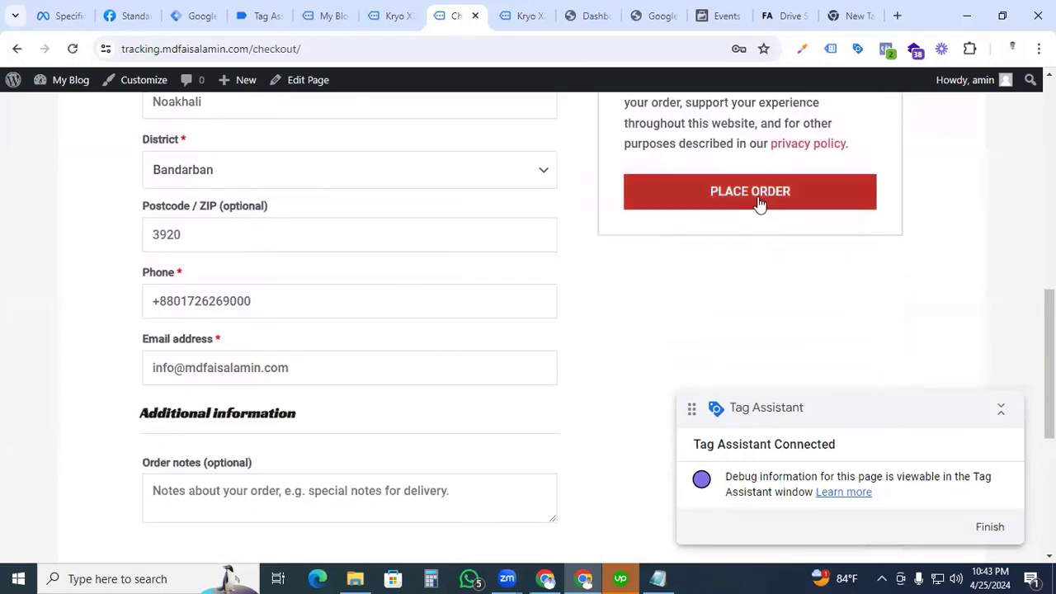
{"action": "left_click", "coordinate": [759, 198]}
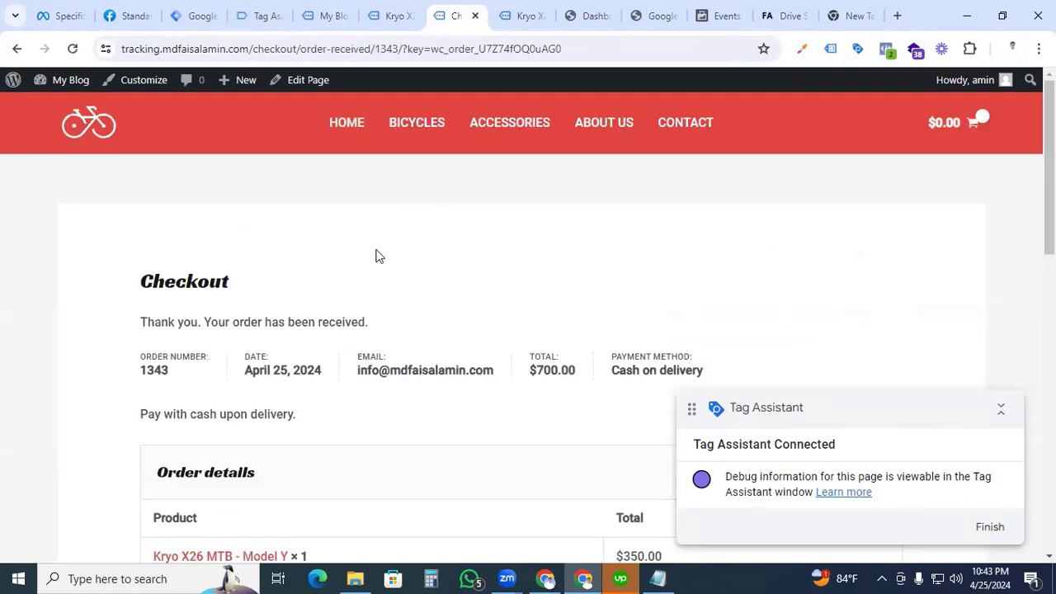
- Switch to Tag Assistant, review the fired tags in the summary and open the newest purchase event
{"action": "left_click", "coordinate": [275, 18]}
{"action": "scroll", "coordinate": [545, 354], "scroll_direction": "down", "scroll_amount": 2}
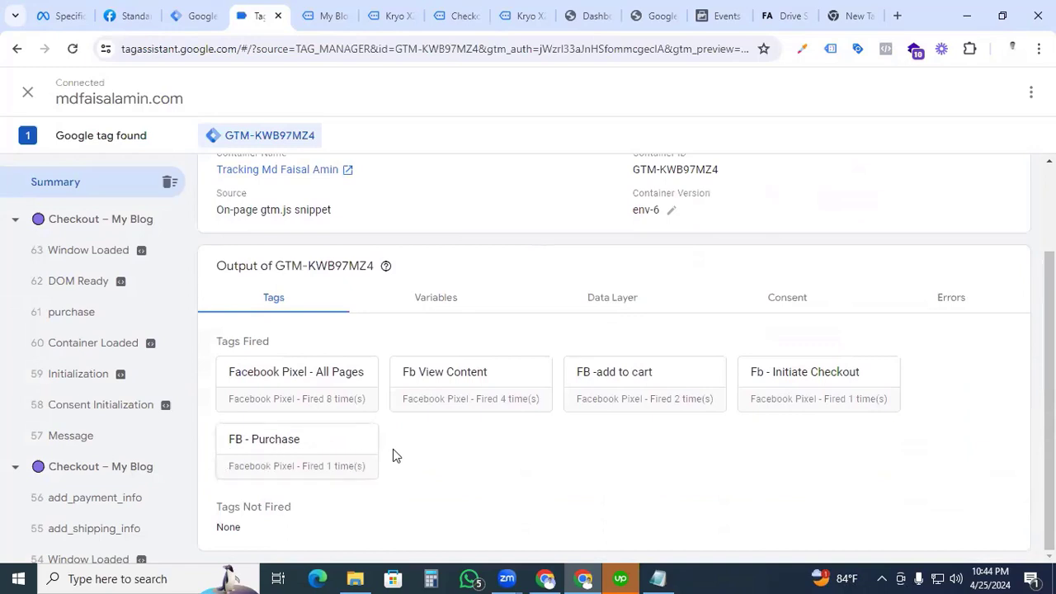
{"action": "left_click", "coordinate": [66, 318]}
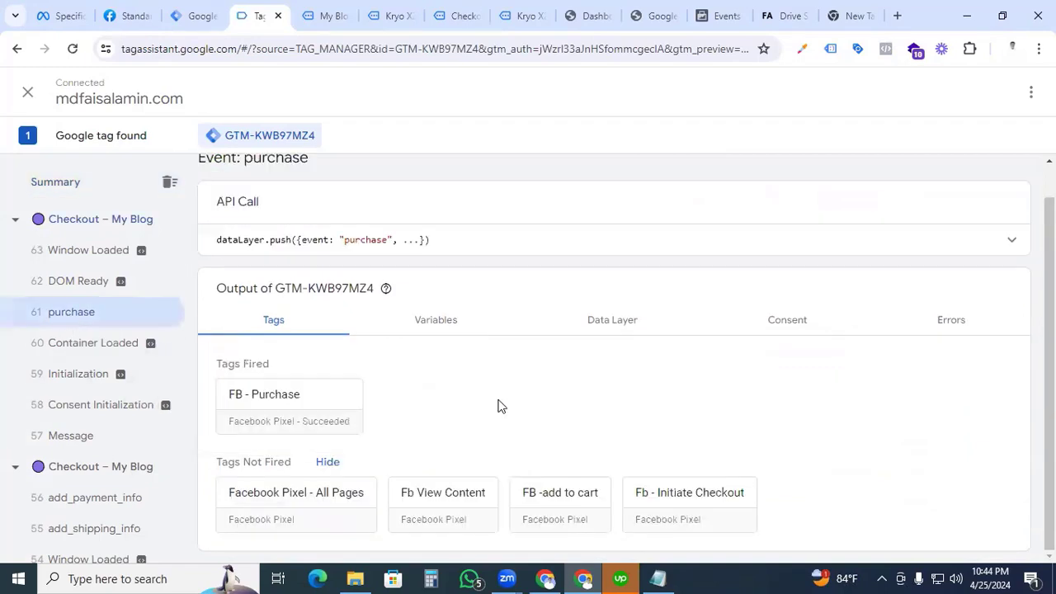
- Open the fired FB - Purchase tag's details and check its content names, content IDs, value, currency and order ID
{"action": "left_click", "coordinate": [307, 413]}
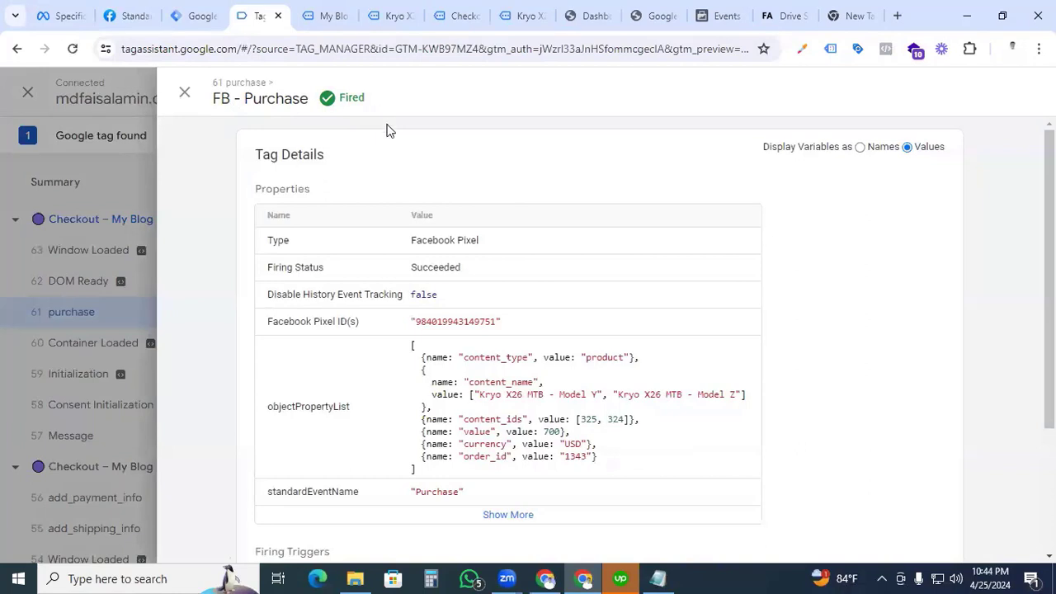
{"action": "scroll", "coordinate": [505, 330], "scroll_direction": "down", "scroll_amount": 1}
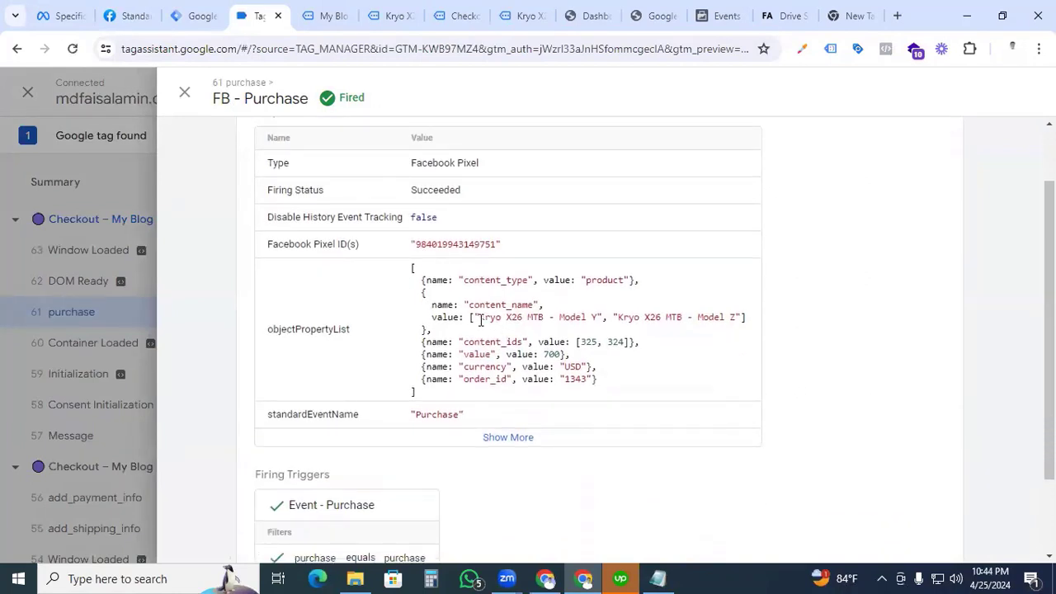
{"action": "left_click_drag", "start_coordinate": [469, 304], "coordinate": [509, 308]}
{"action": "left_click_drag", "start_coordinate": [629, 318], "coordinate": [669, 320]}
{"action": "left_click_drag", "start_coordinate": [497, 342], "coordinate": [576, 367]}
{"action": "scroll", "coordinate": [497, 384], "scroll_direction": "up", "scroll_amount": 1}
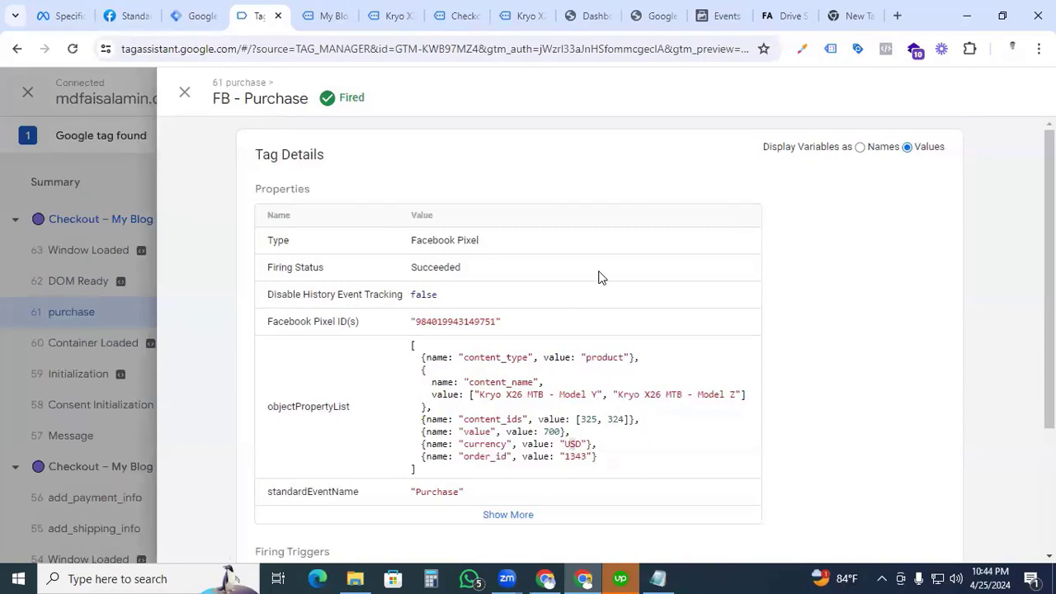
- Switch to Meta Events Manager's test events, expand the newest Purchase event with all its parameters and review the received events
{"action": "left_click", "coordinate": [724, 20]}
{"action": "scroll", "coordinate": [401, 278], "scroll_direction": "down", "scroll_amount": 2}
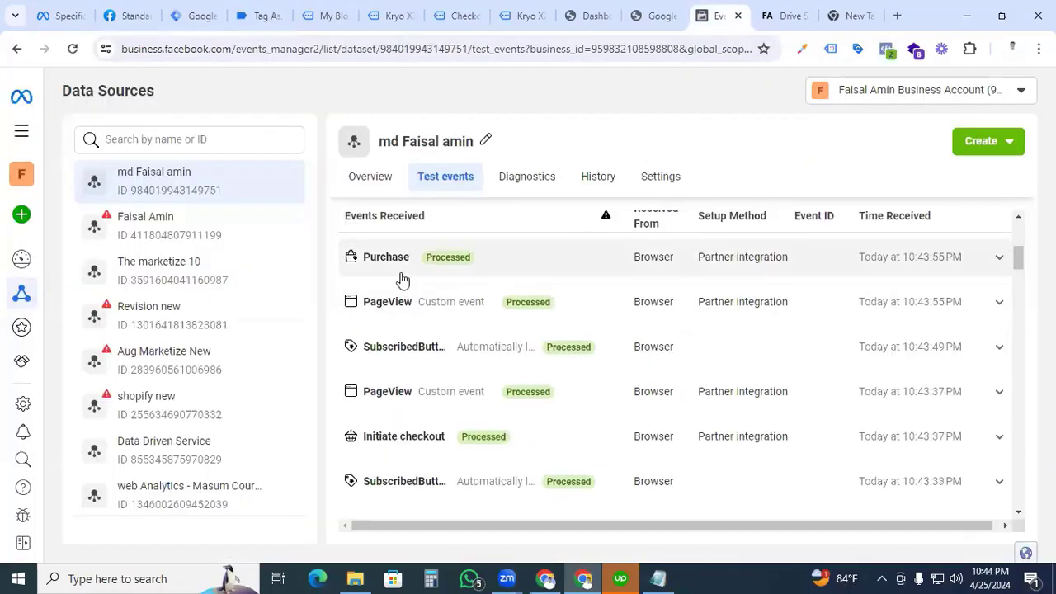
{"action": "left_click", "coordinate": [988, 266]}
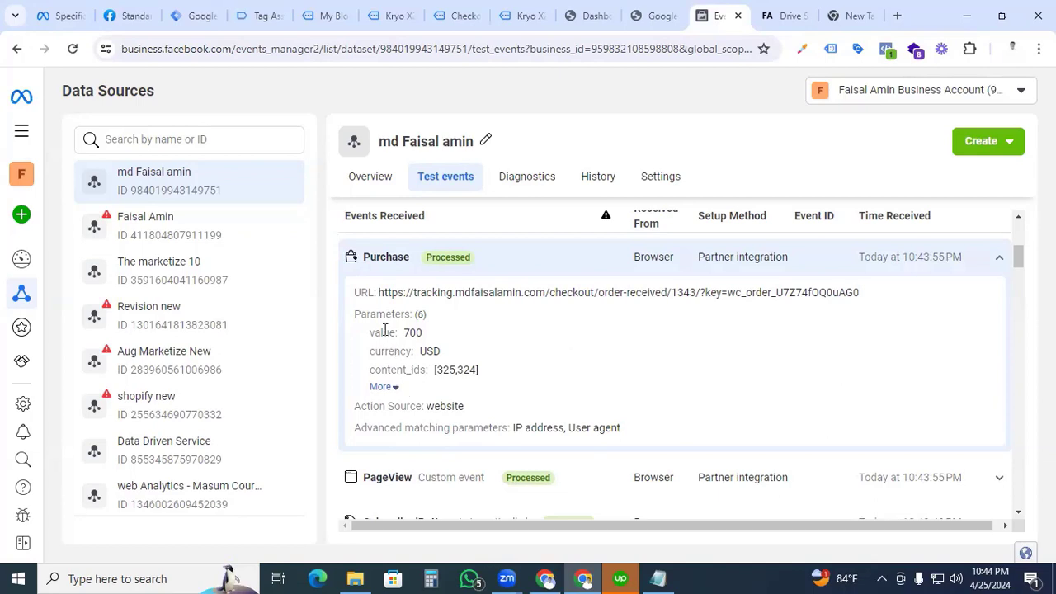
{"action": "left_click", "coordinate": [386, 387]}
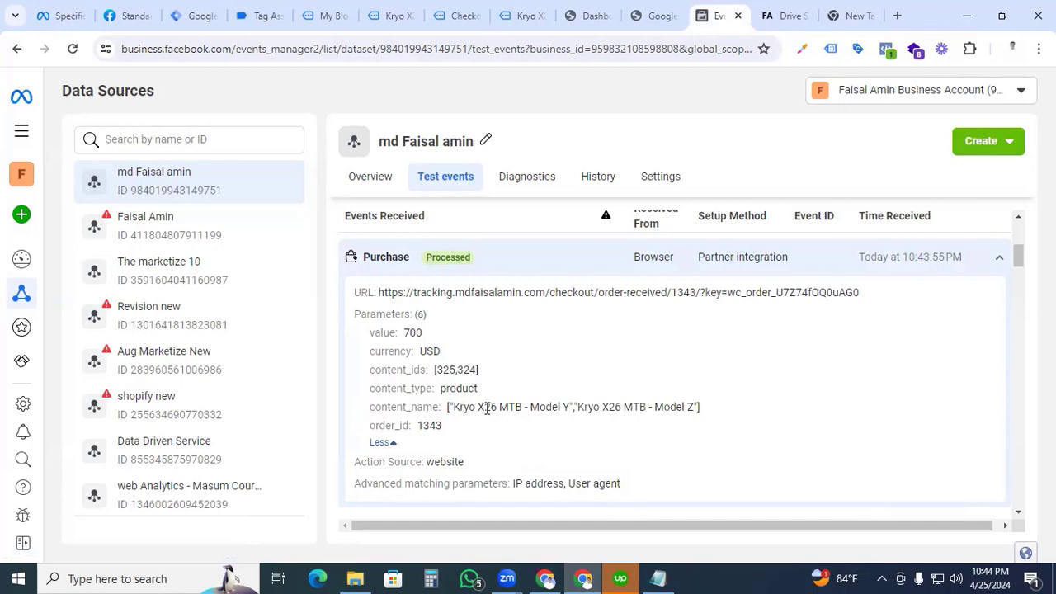
{"action": "left_click_drag", "start_coordinate": [460, 407], "coordinate": [686, 408]}
{"action": "scroll", "coordinate": [827, 333], "scroll_direction": "up", "scroll_amount": 4}
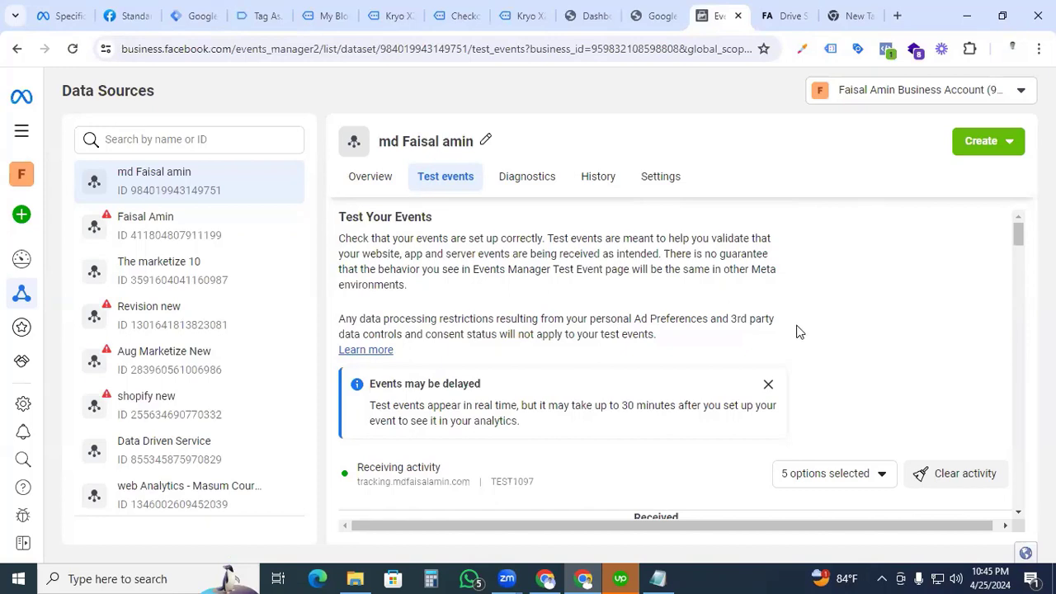
{"action": "scroll", "coordinate": [798, 332], "scroll_direction": "down", "scroll_amount": 10}
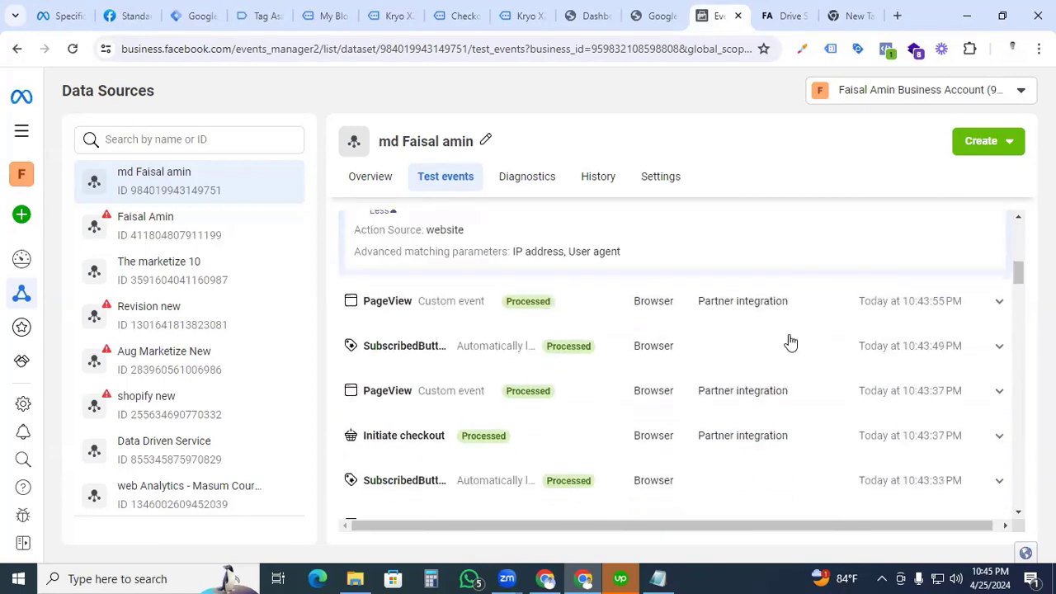